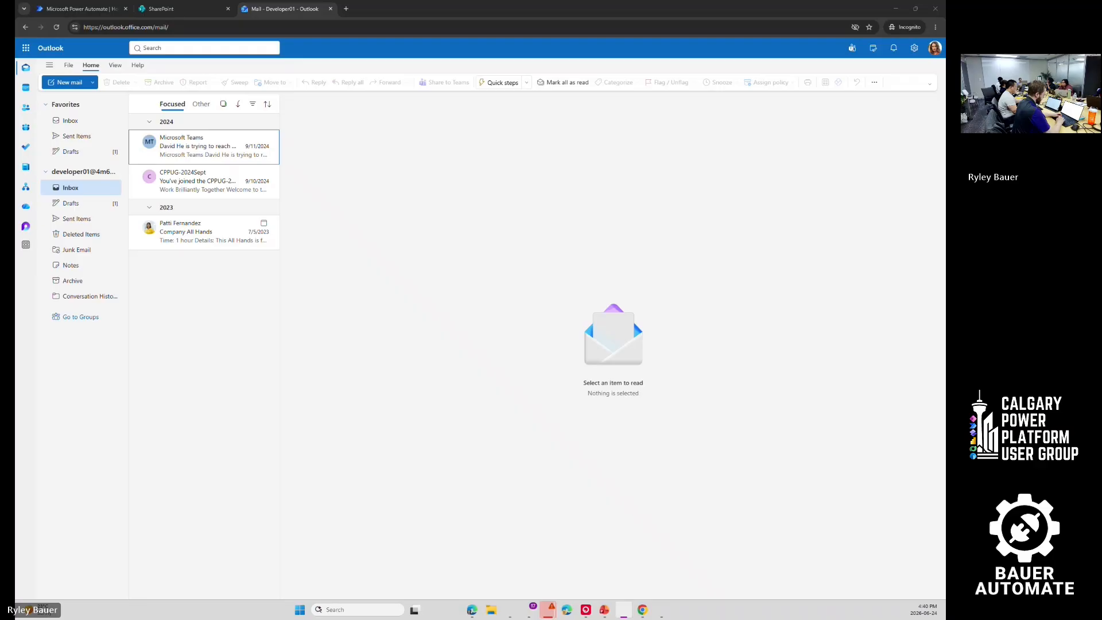
pyautogui.press('super+Down')
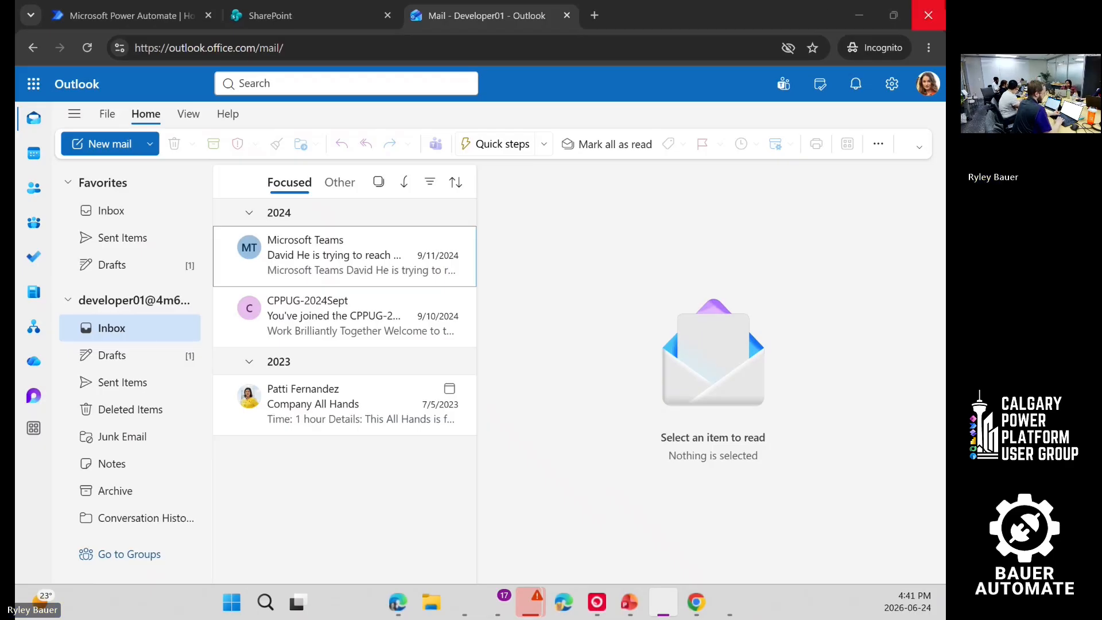
pyautogui.hotkey('alt', 'Tab')
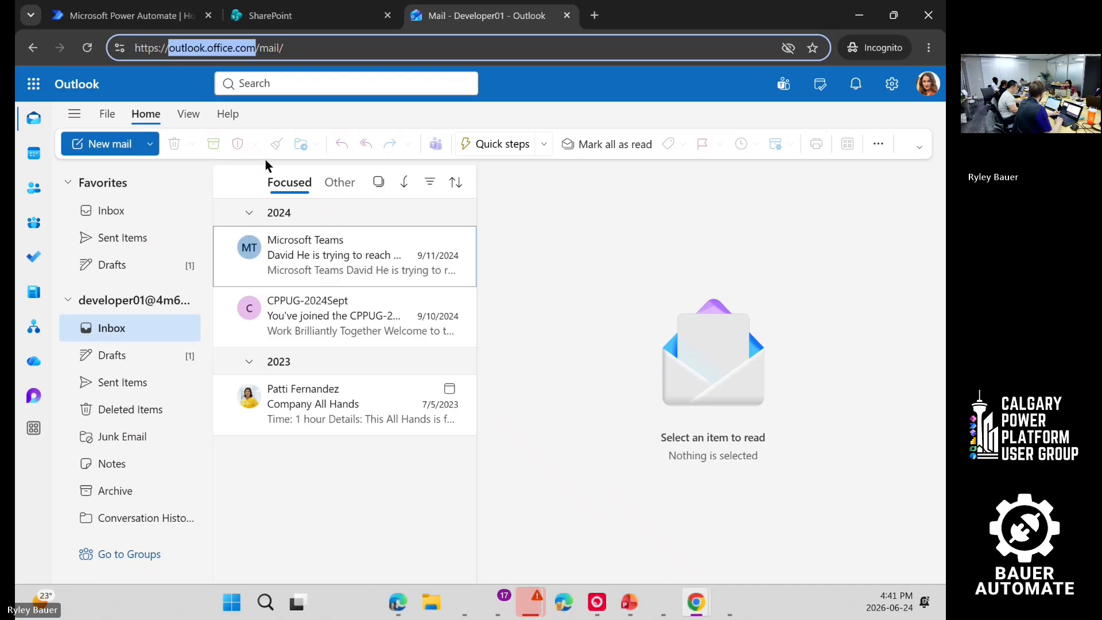
pyautogui.click(571, 201)
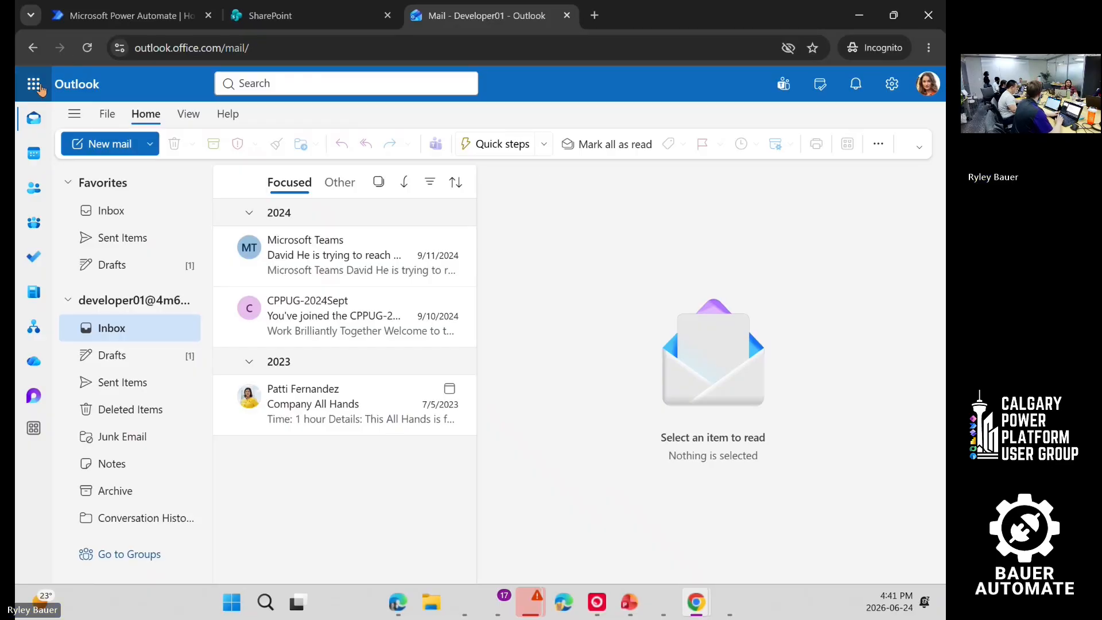
# Step: Close the existing SharePoint and Power Automate browser tabs, and reopen SharePoint from the full list of Microsoft 365 apps
pyautogui.click(388, 16)
pyautogui.click(209, 15)
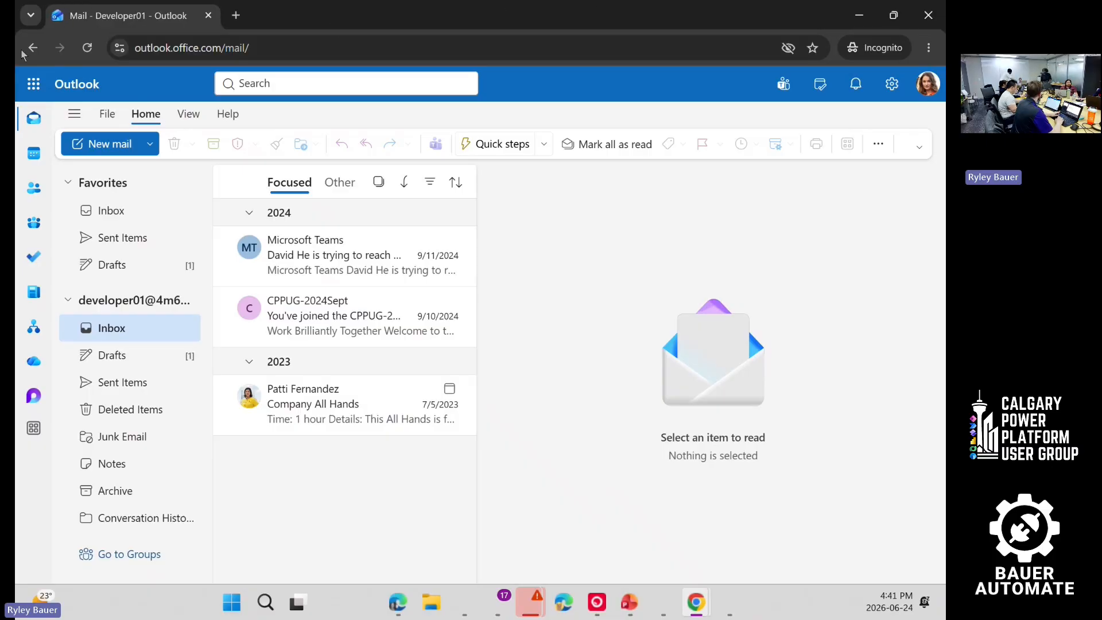
pyautogui.click(33, 86)
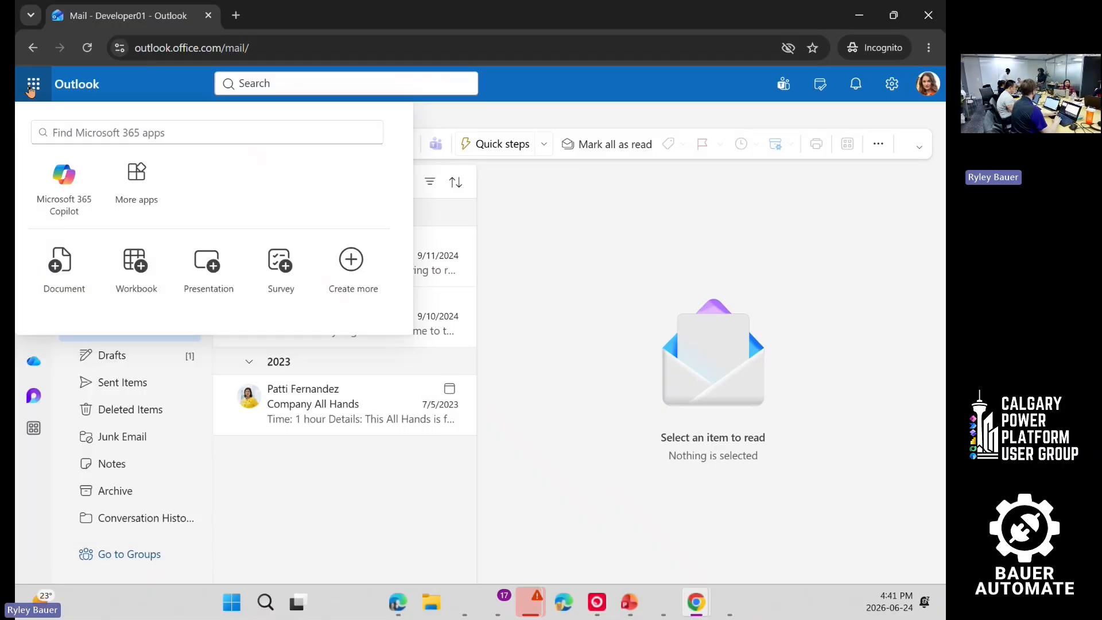
pyautogui.click(141, 180)
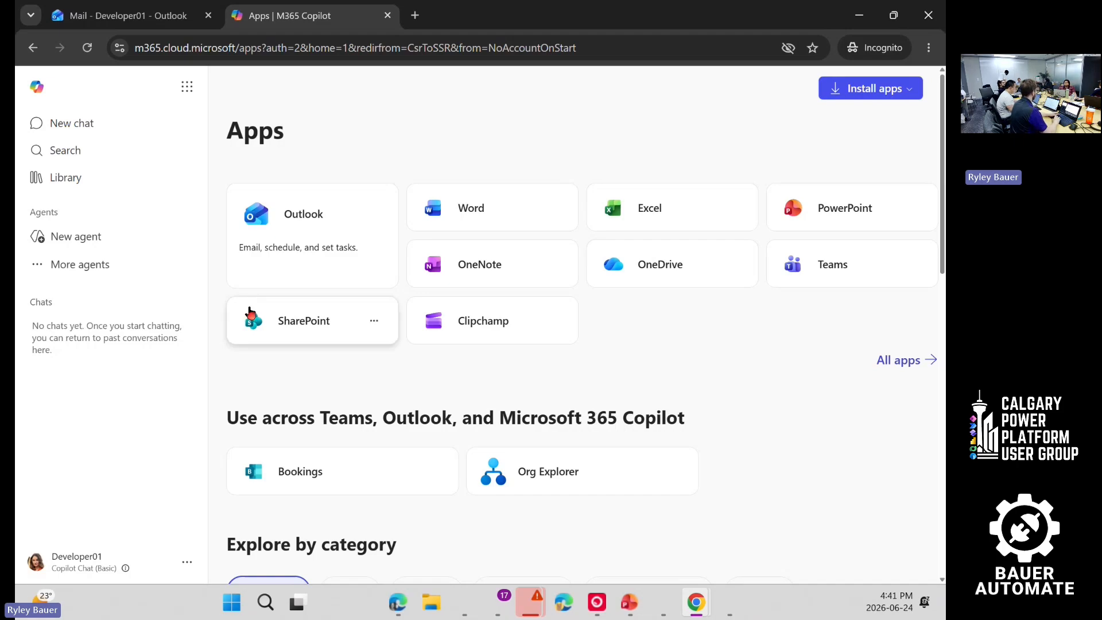
pyautogui.click(292, 326)
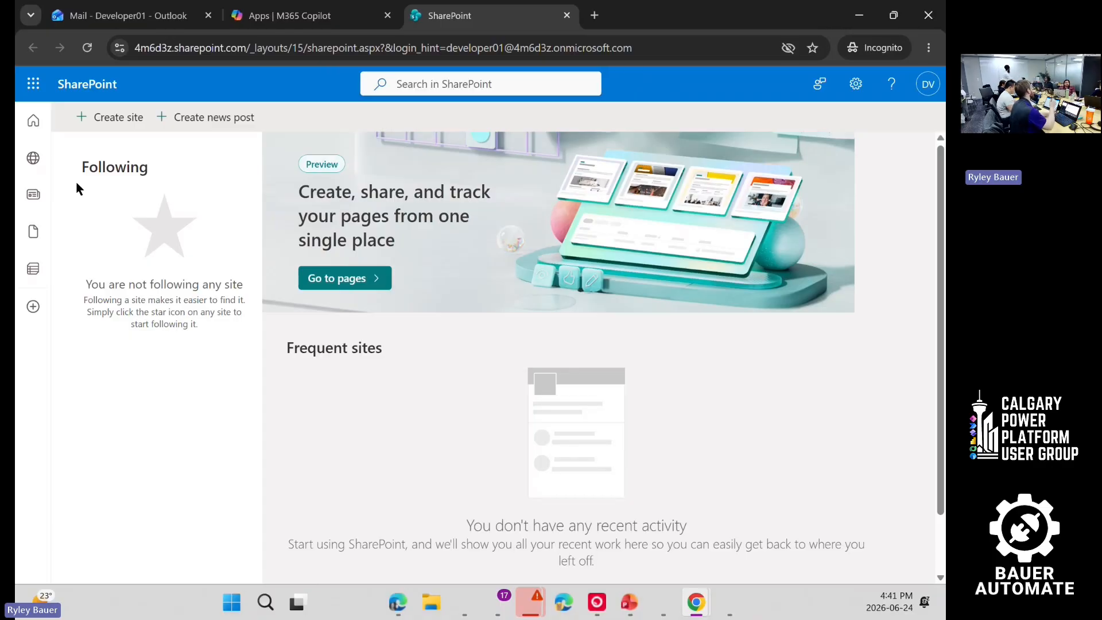
pyautogui.click(117, 118)
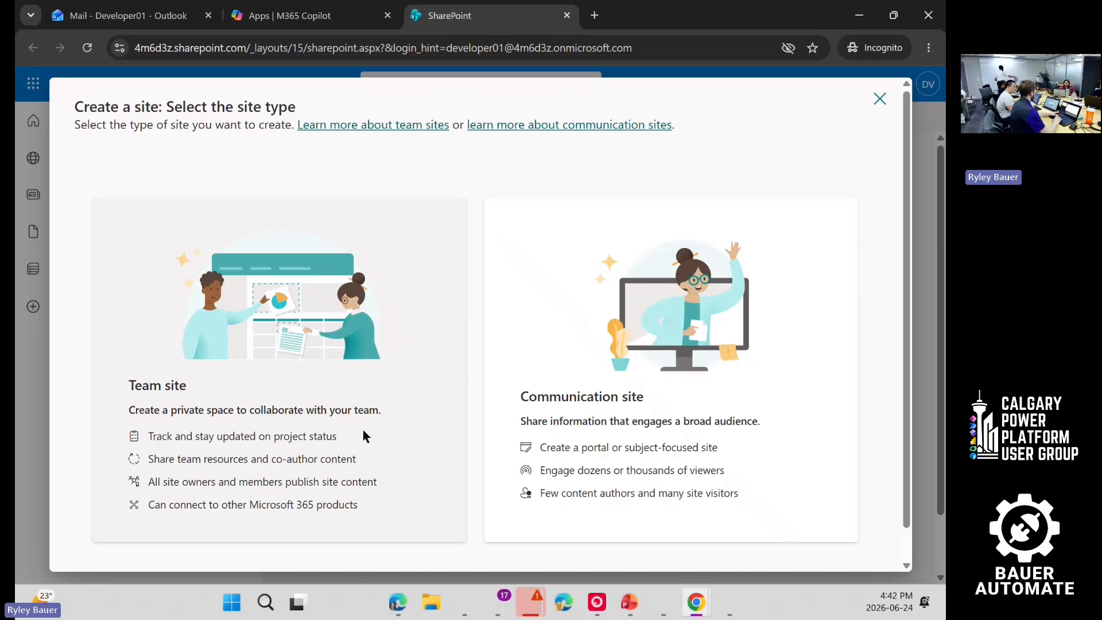
pyautogui.press('Escape')
pyautogui.click(580, 355)
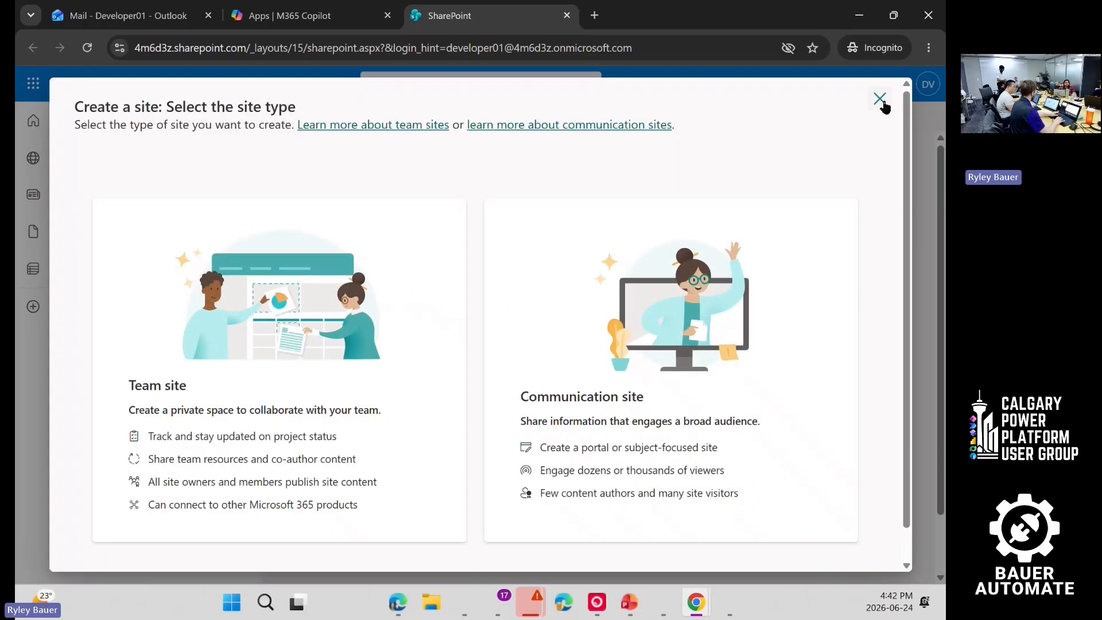
pyautogui.click(879, 100)
pyautogui.click(579, 352)
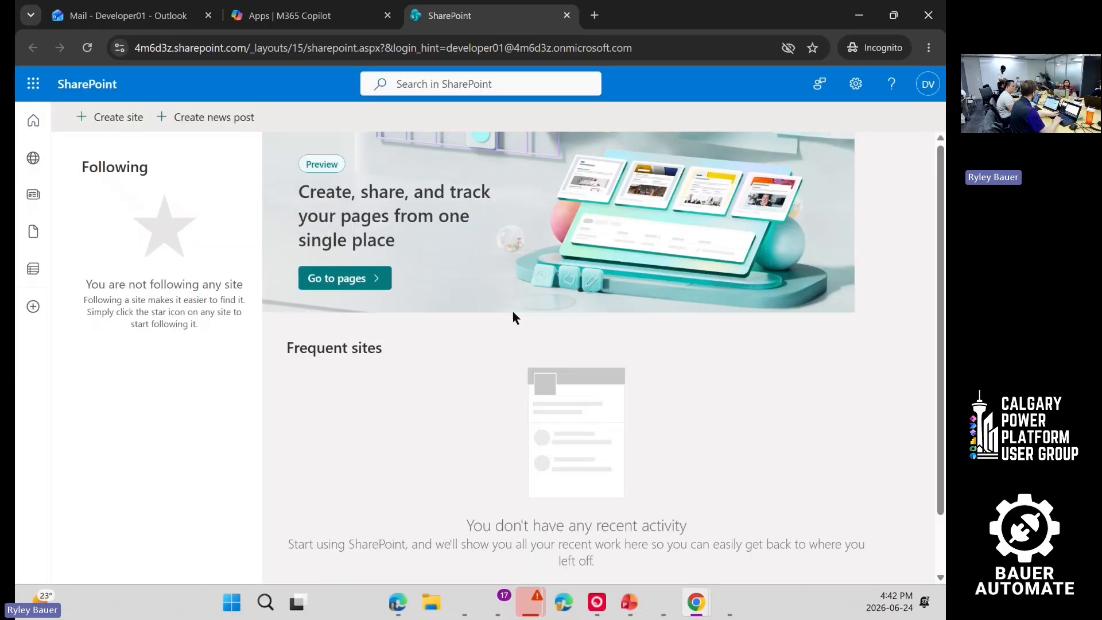
# Step: Start creating a SharePoint team site based on Microsoft's Standard team template
pyautogui.click(116, 119)
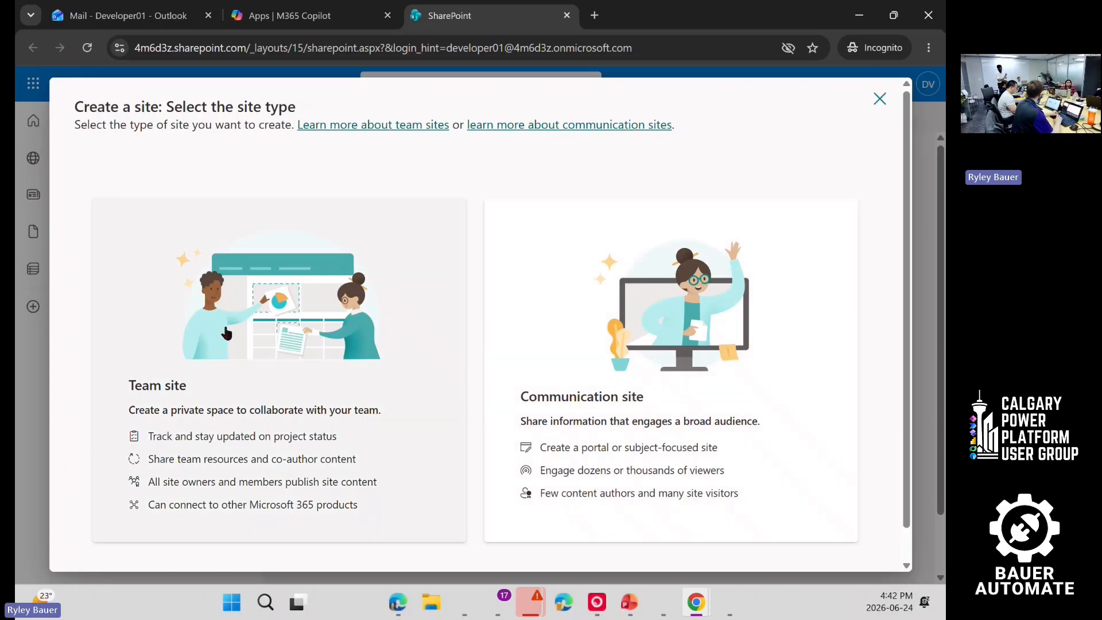
pyautogui.click(226, 333)
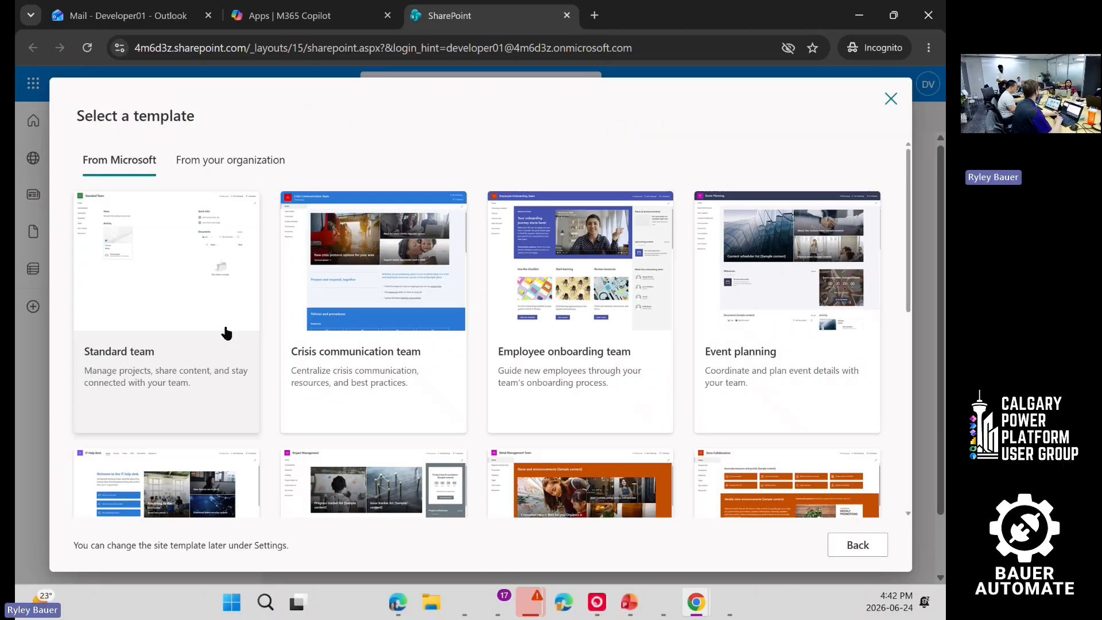
pyautogui.click(167, 275)
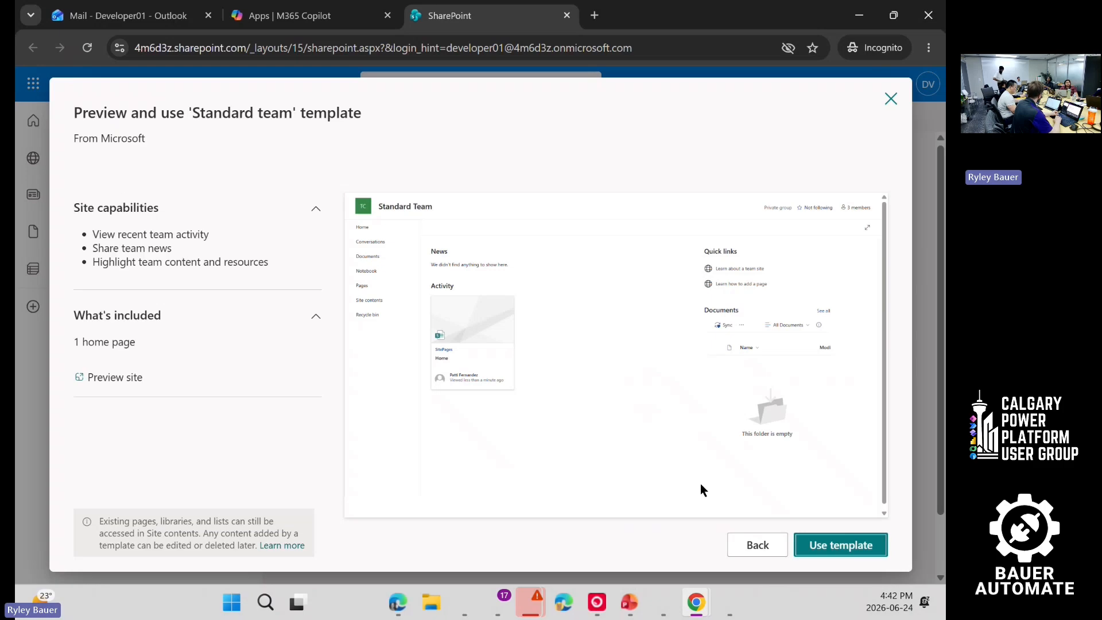
pyautogui.click(848, 539)
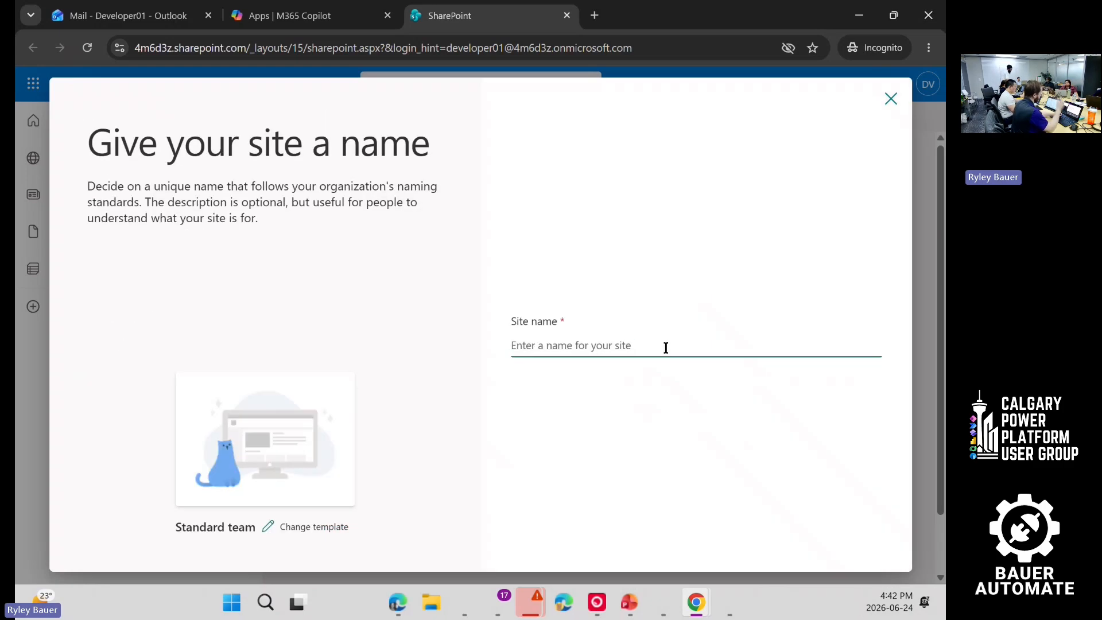
# Step: Name the site "Daily Financial Reports - " followed by the site creator's first name
pyautogui.write('Daily Fina')
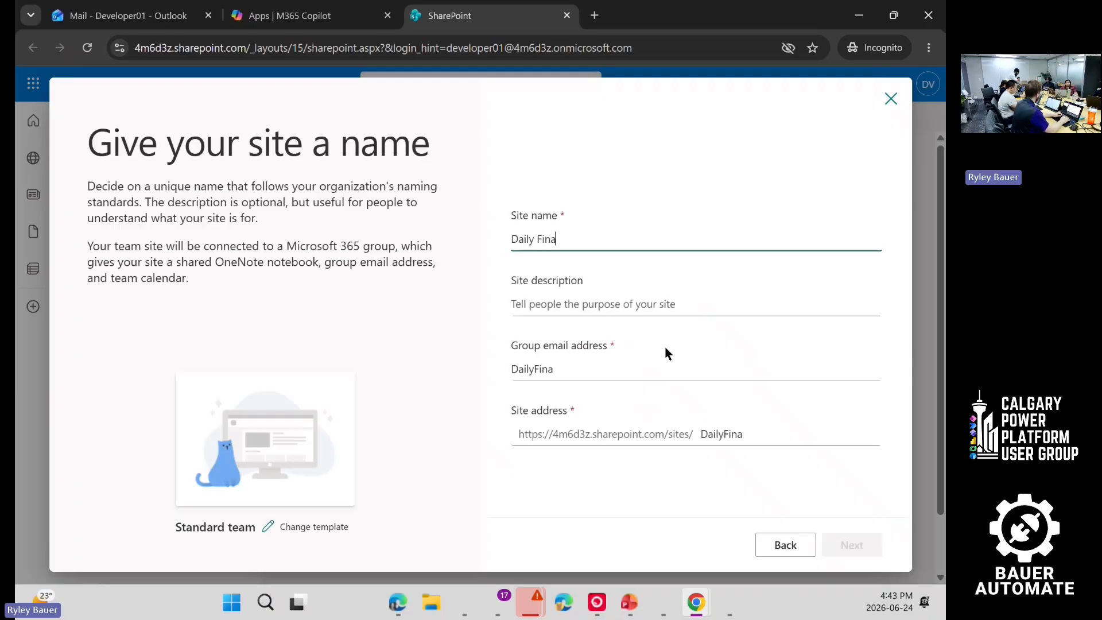
pyautogui.write('ncial Report')
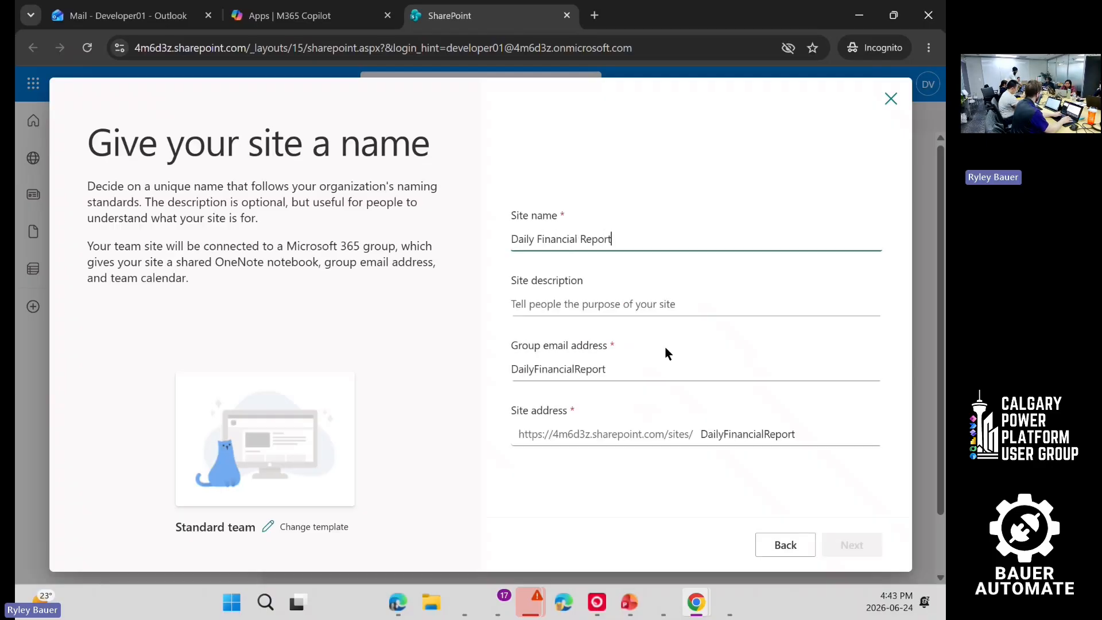
pyautogui.write('s - Ryley')
pyautogui.press('Tab')
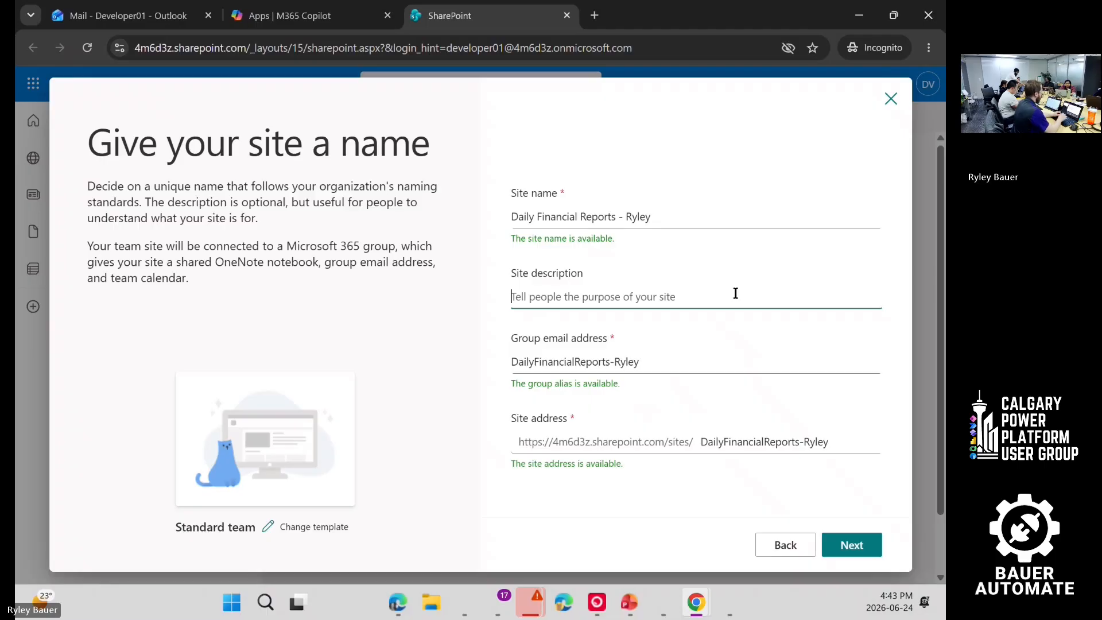
# Step: Enter the site description "A home for the daily reports loaded for Power BI" and continue with the suggested group email and site address
pyautogui.write('A ')
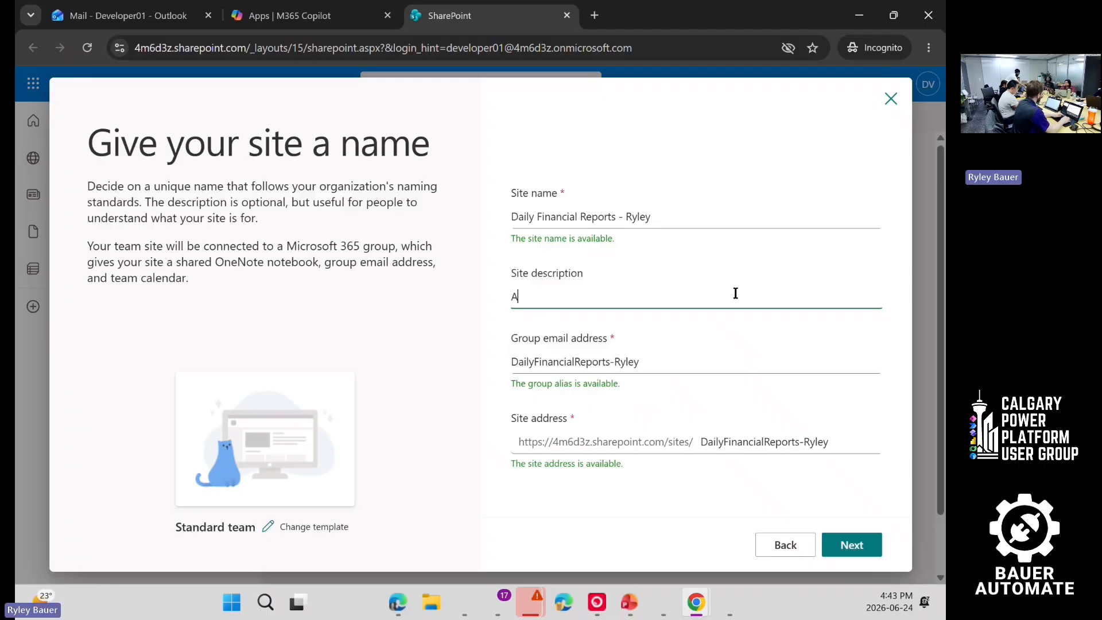
pyautogui.write('home for the dail')
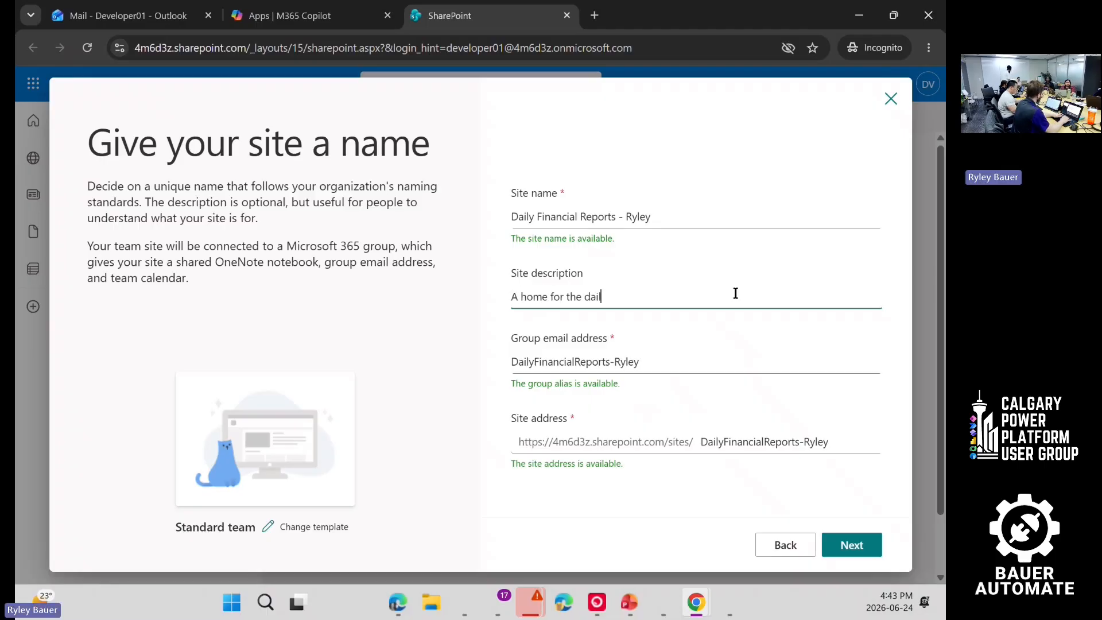
pyautogui.write('y reports loaded f')
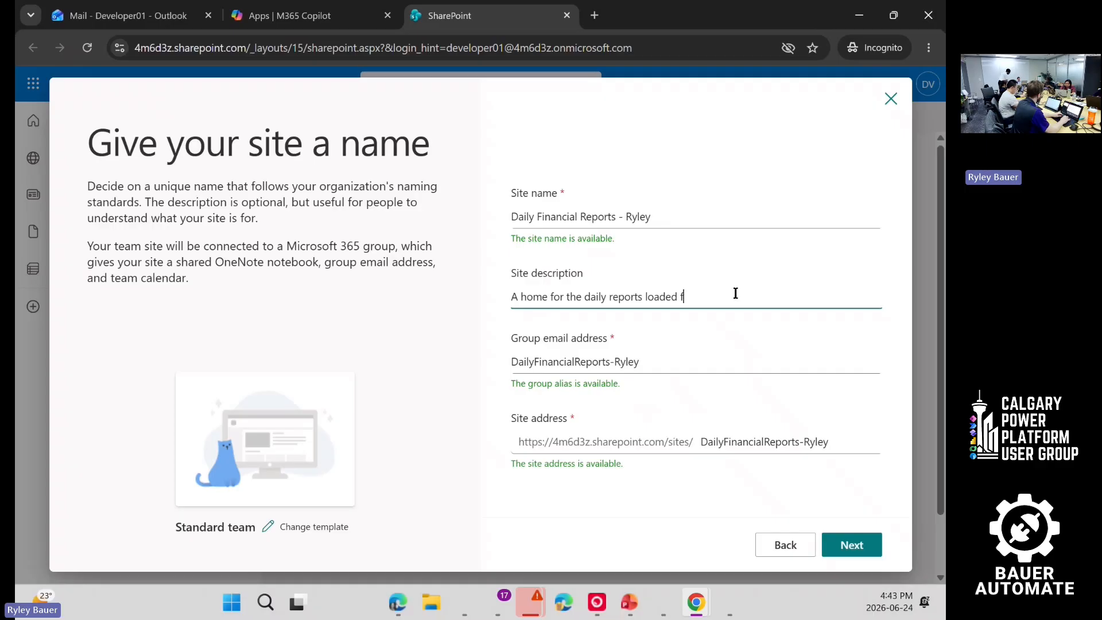
pyautogui.write('or Power B')
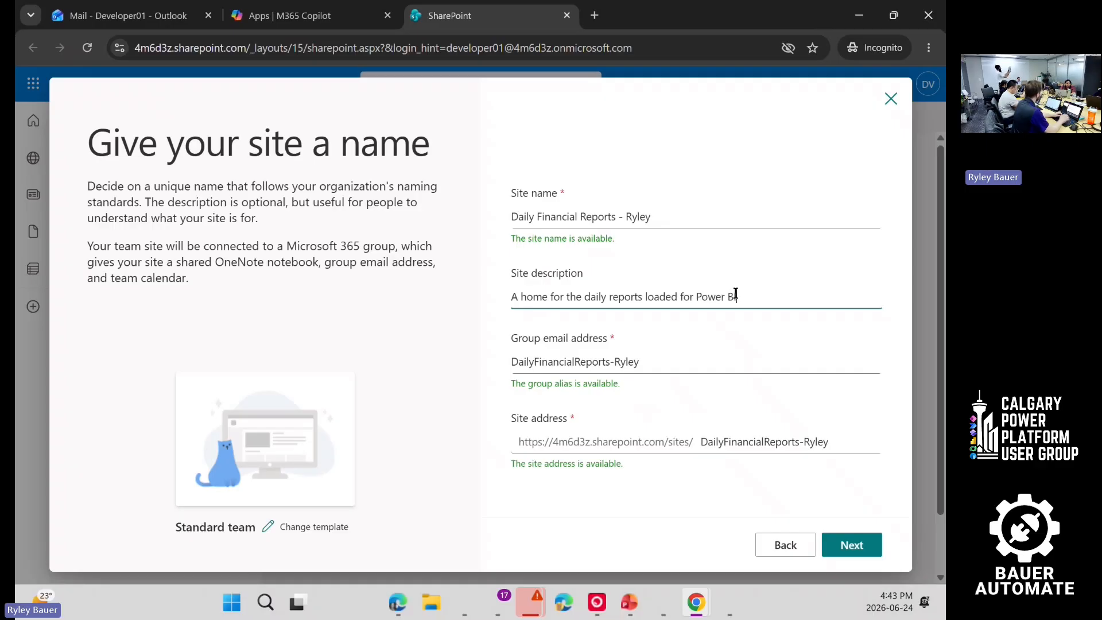
pyautogui.press('Tab')
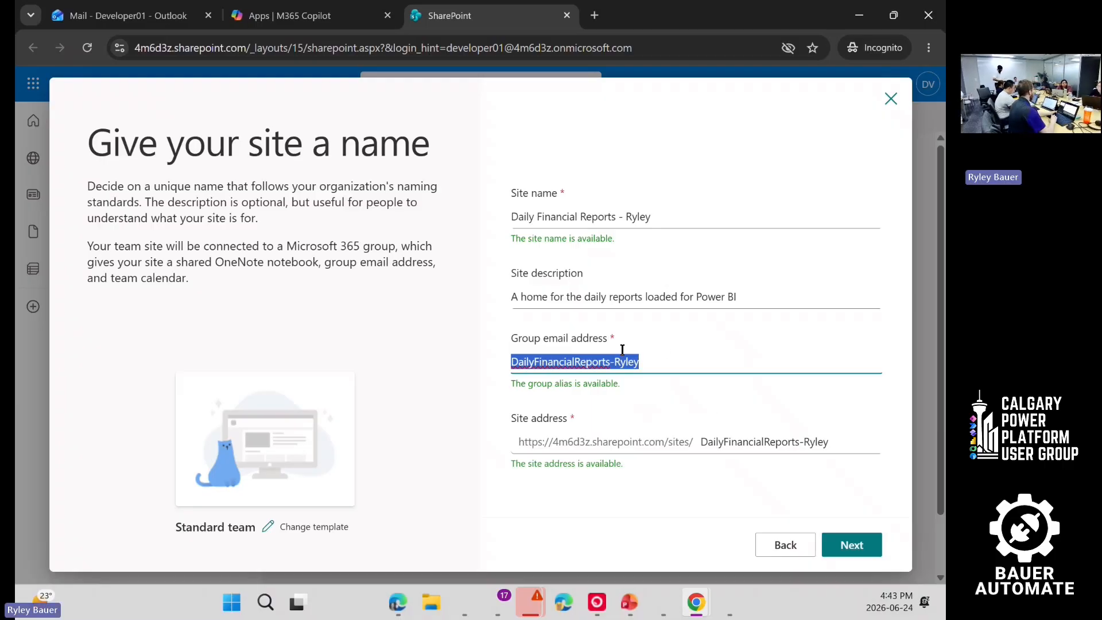
pyautogui.click(775, 442)
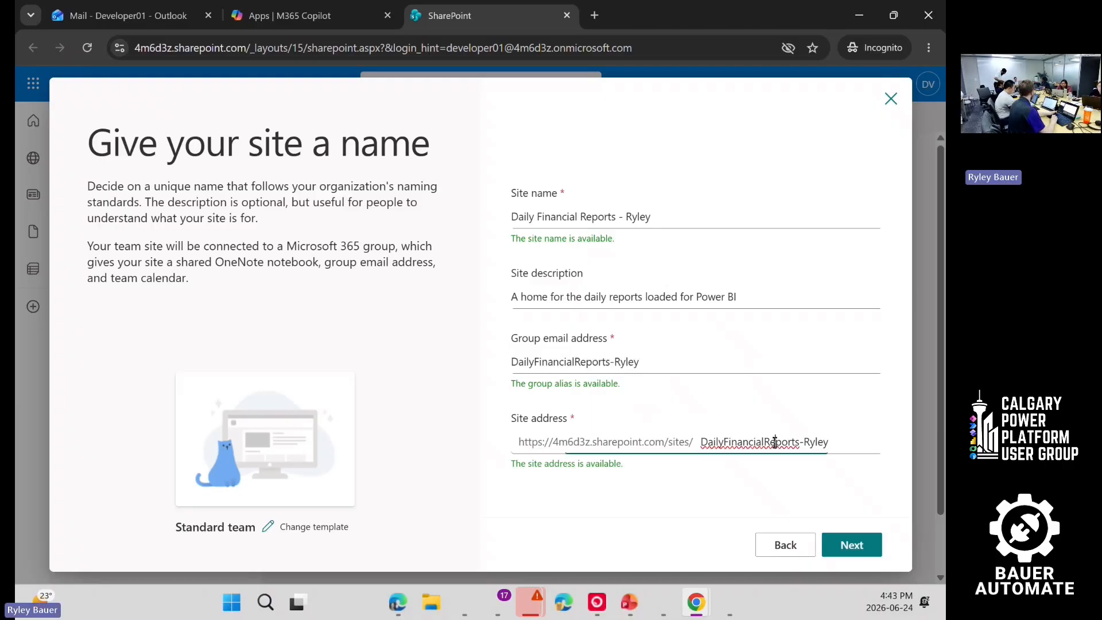
pyautogui.click(846, 442)
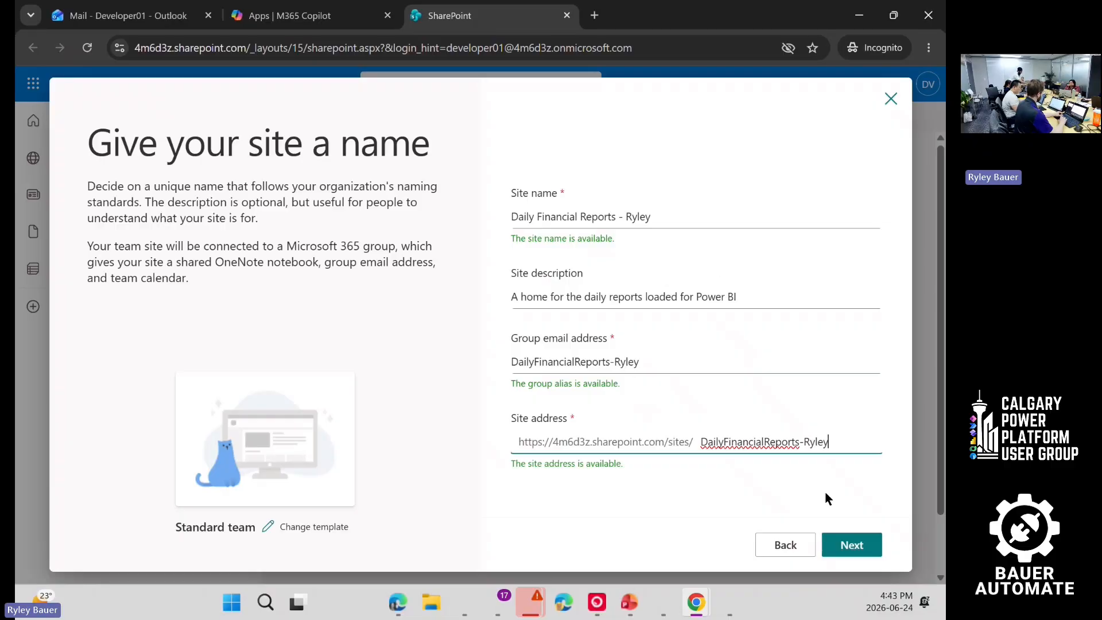
pyautogui.click(845, 553)
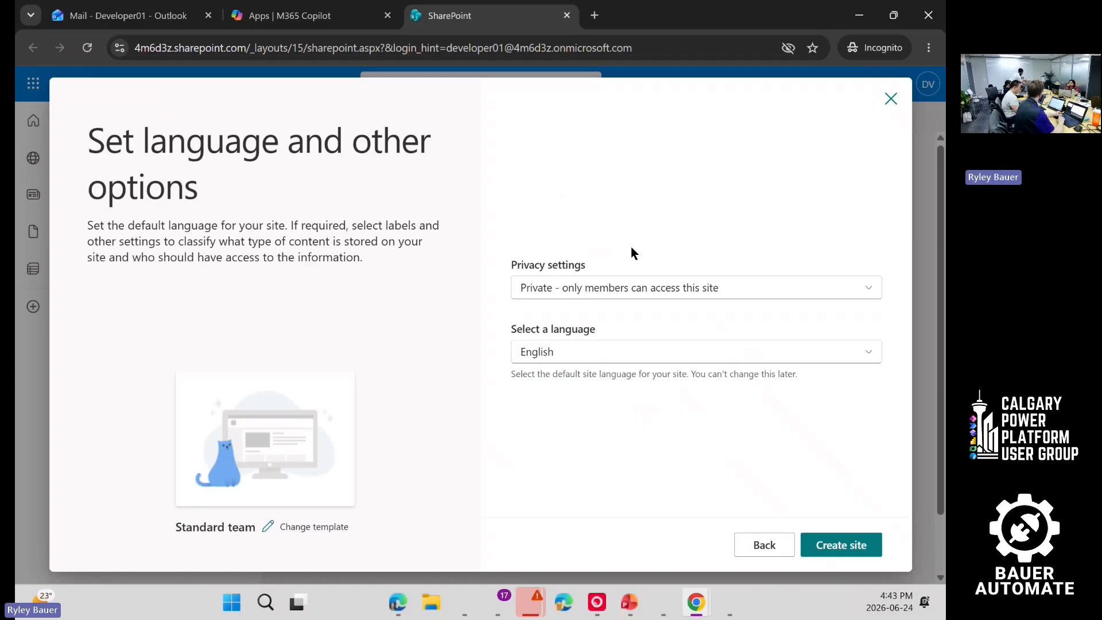
# Step: Choose the privacy setting "Private - only members can access this site" and create the site in English
pyautogui.click(729, 288)
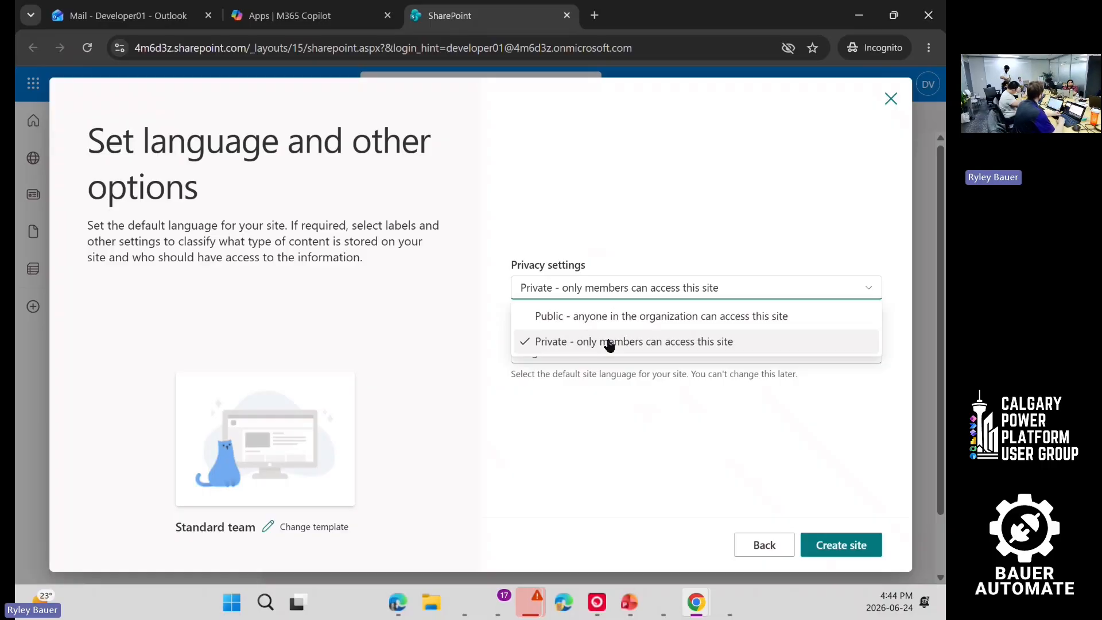
pyautogui.click(556, 344)
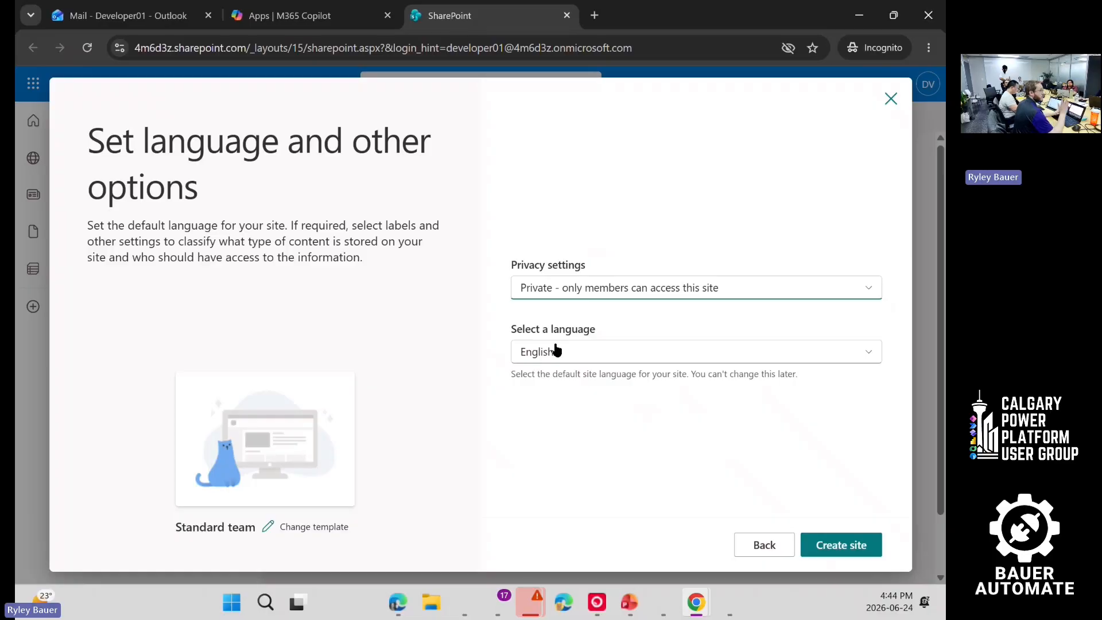
pyautogui.click(859, 546)
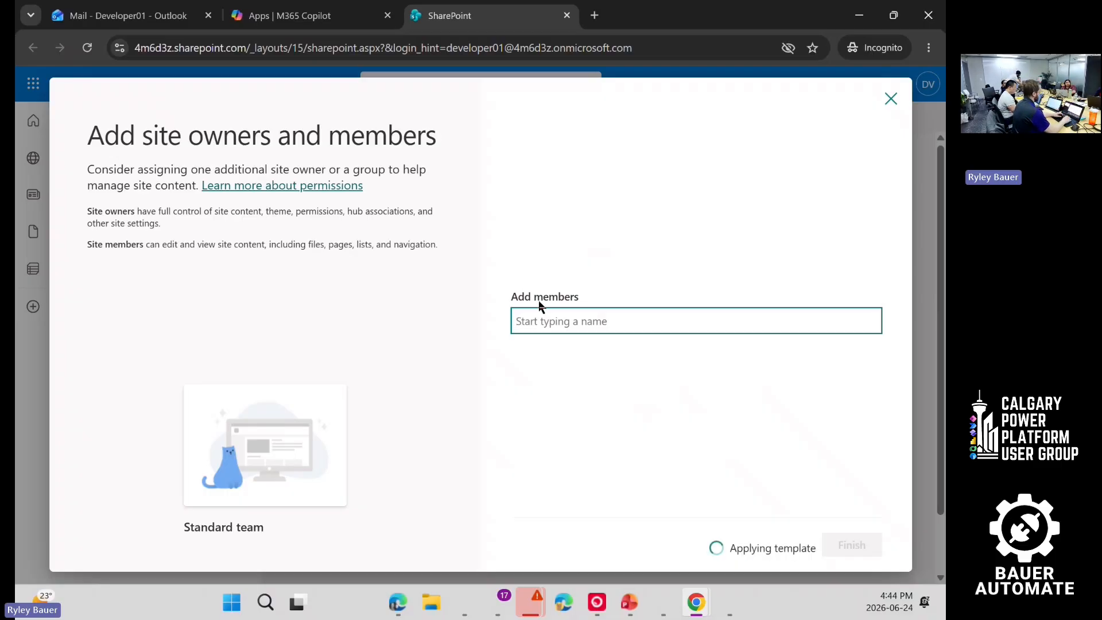
# Step: Add Developer04 to the new site with the Member role and finish the site setup
pyautogui.write('deve')
pyautogui.press('BackSpace')
pyautogui.write('e')
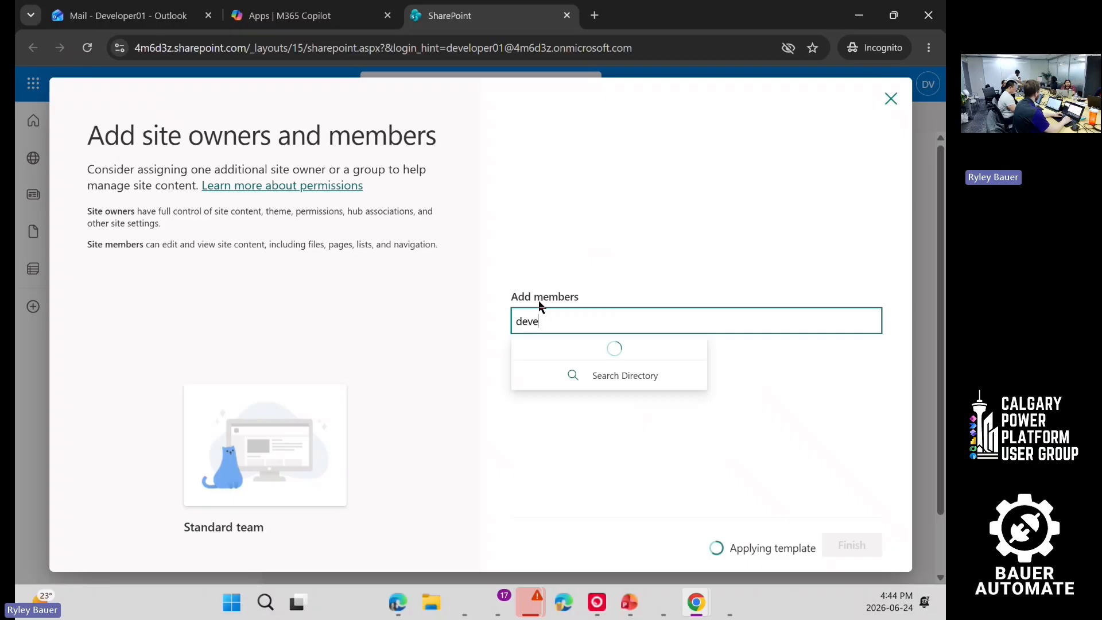
pyautogui.write('loper')
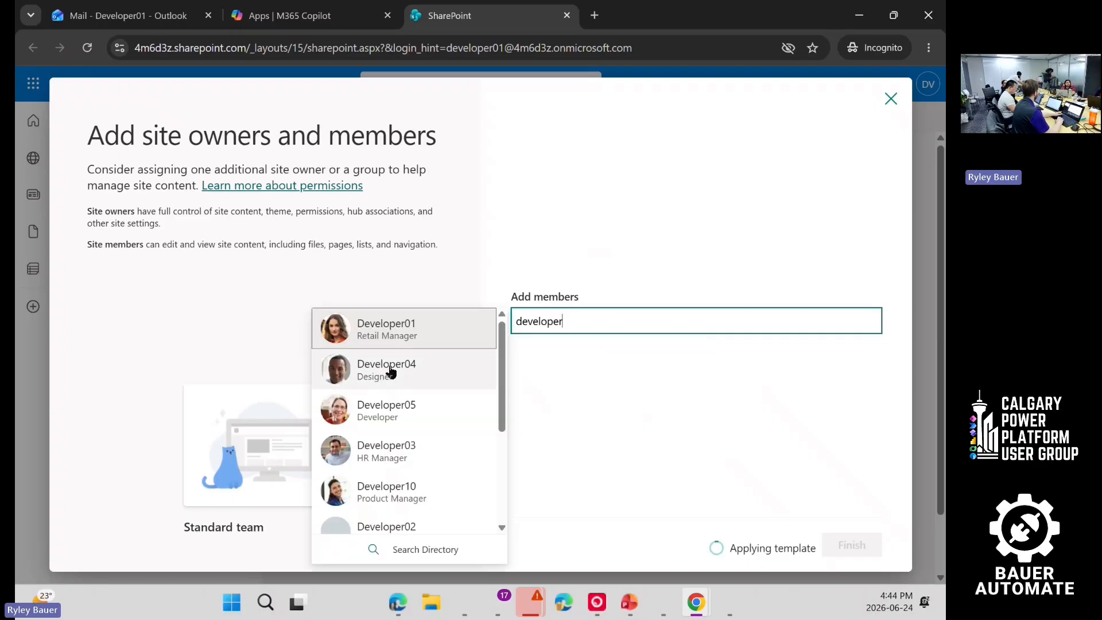
pyautogui.click(390, 370)
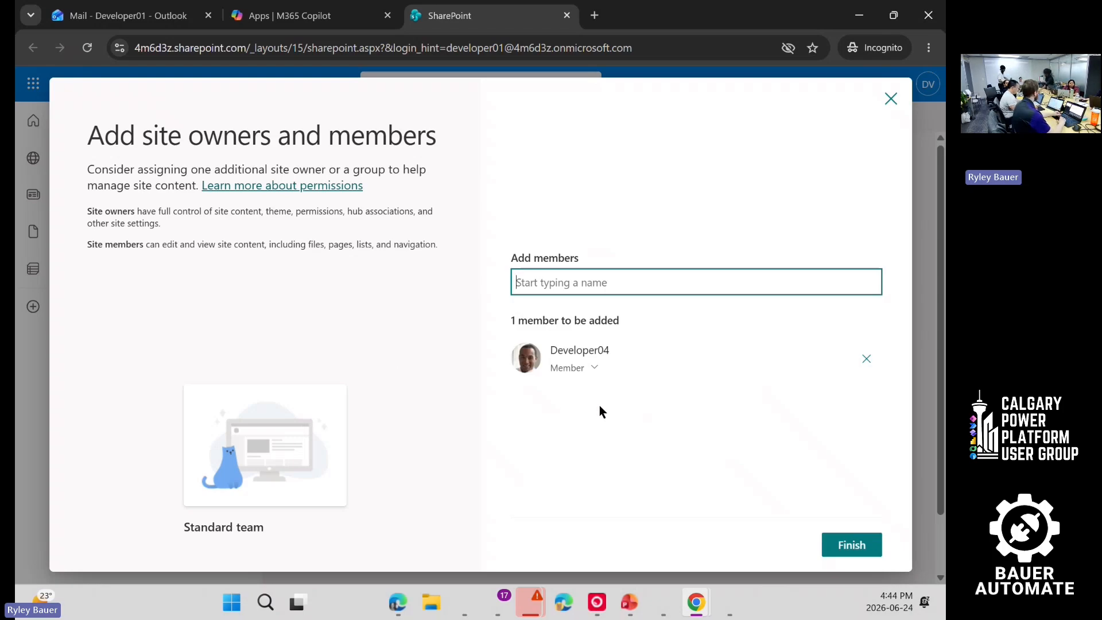
pyautogui.click(574, 370)
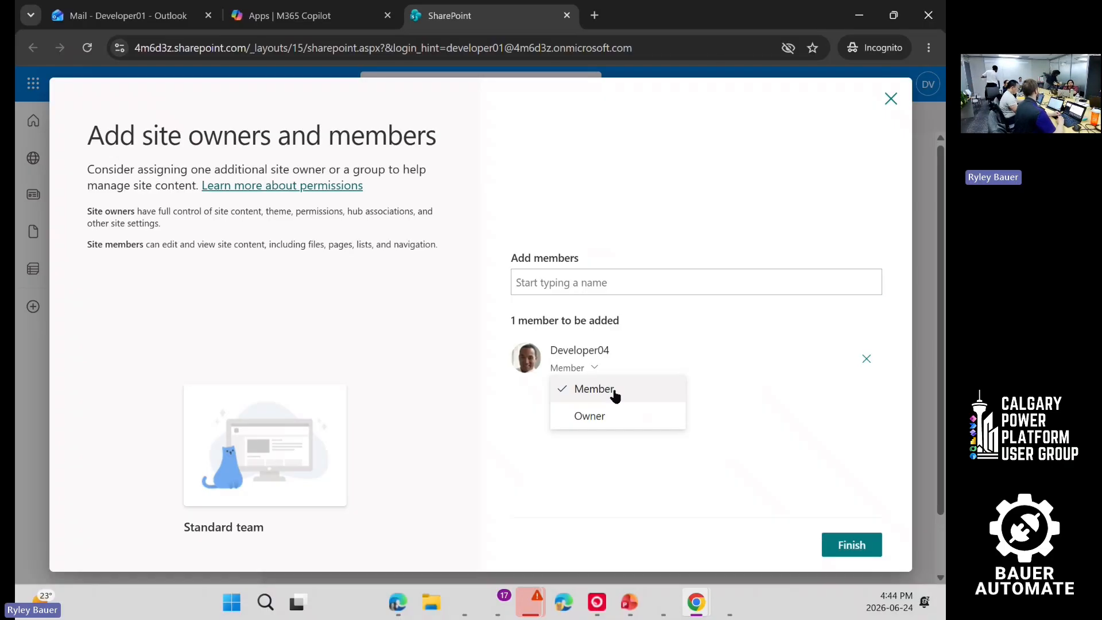
pyautogui.click(584, 396)
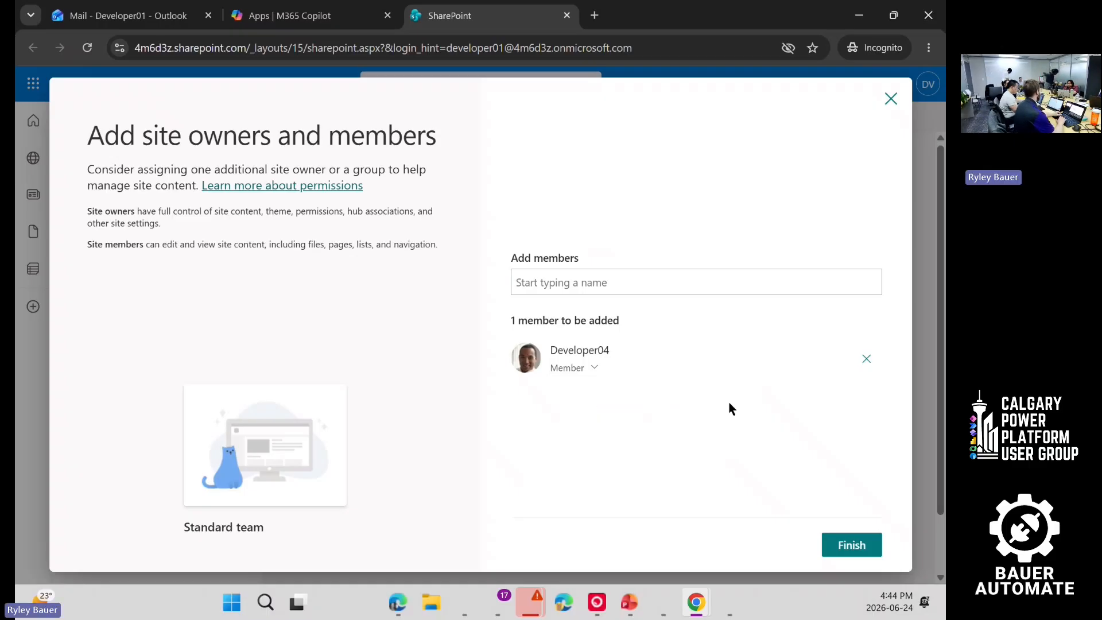
pyautogui.click(843, 547)
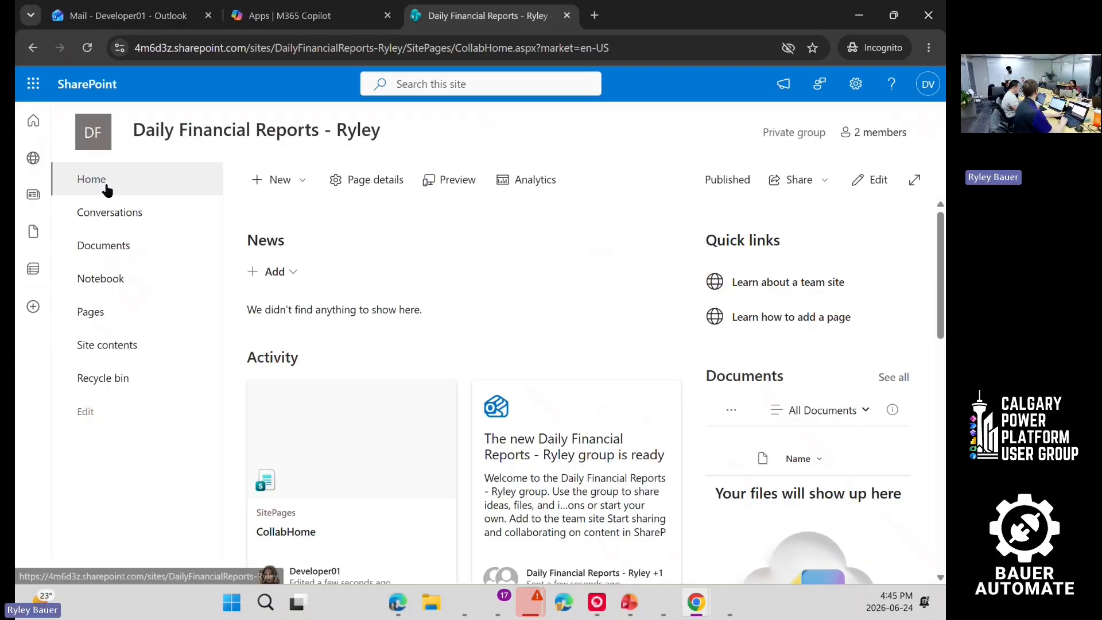
pyautogui.press('ctrl')
pyautogui.press('ctrl')
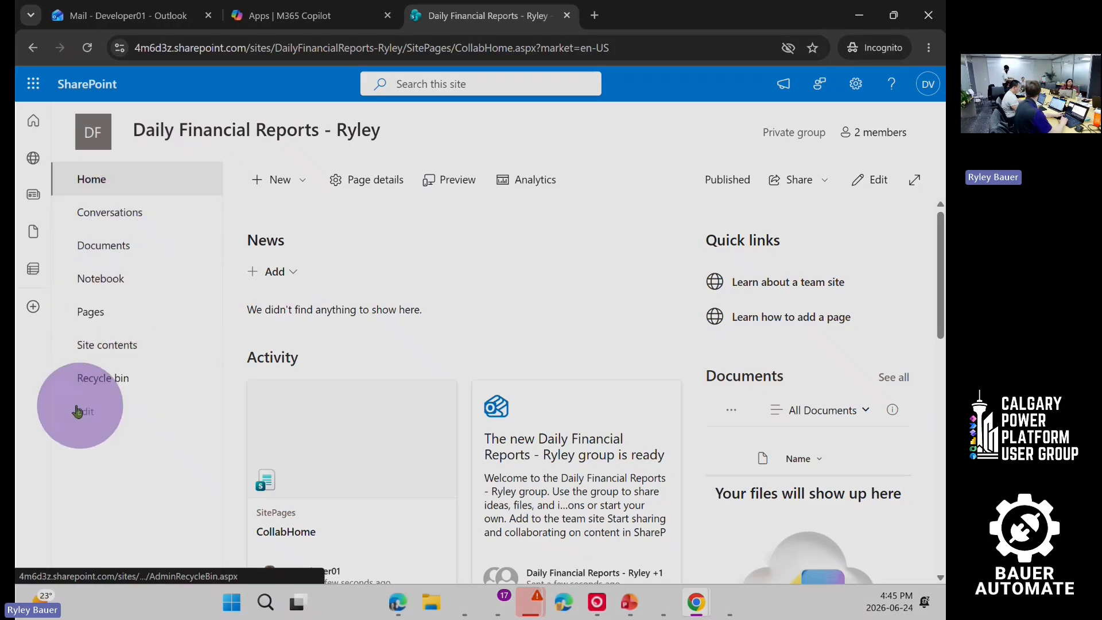
# Step: Upload the ten daily transactions CSV files, such as transactions_2026-06-17.csv, to the new site's Documents library
pyautogui.click(134, 245)
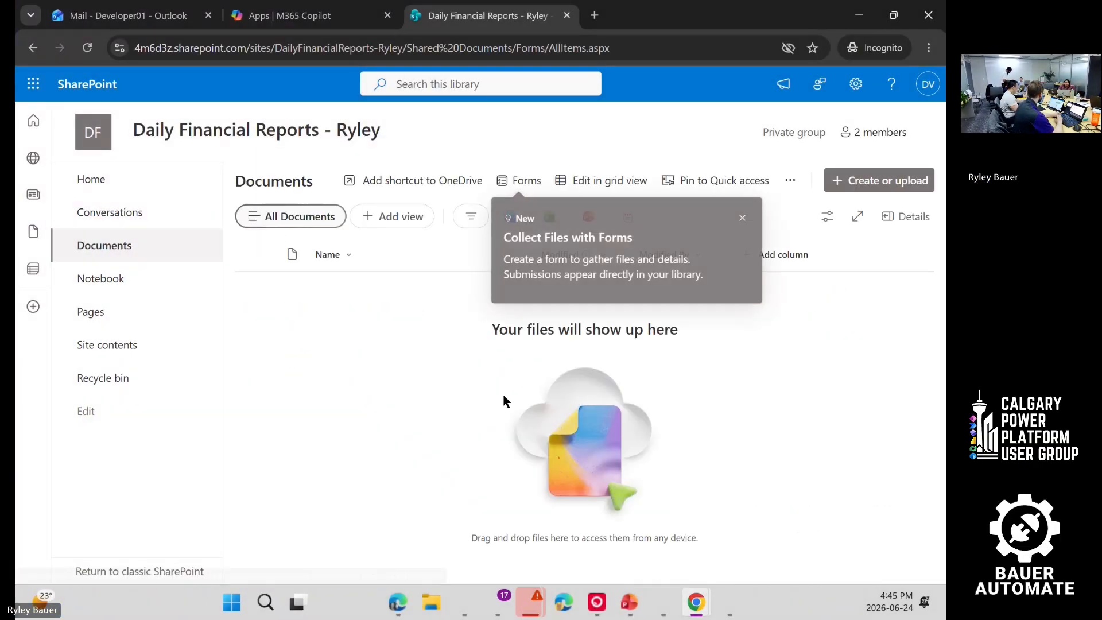
pyautogui.click(742, 219)
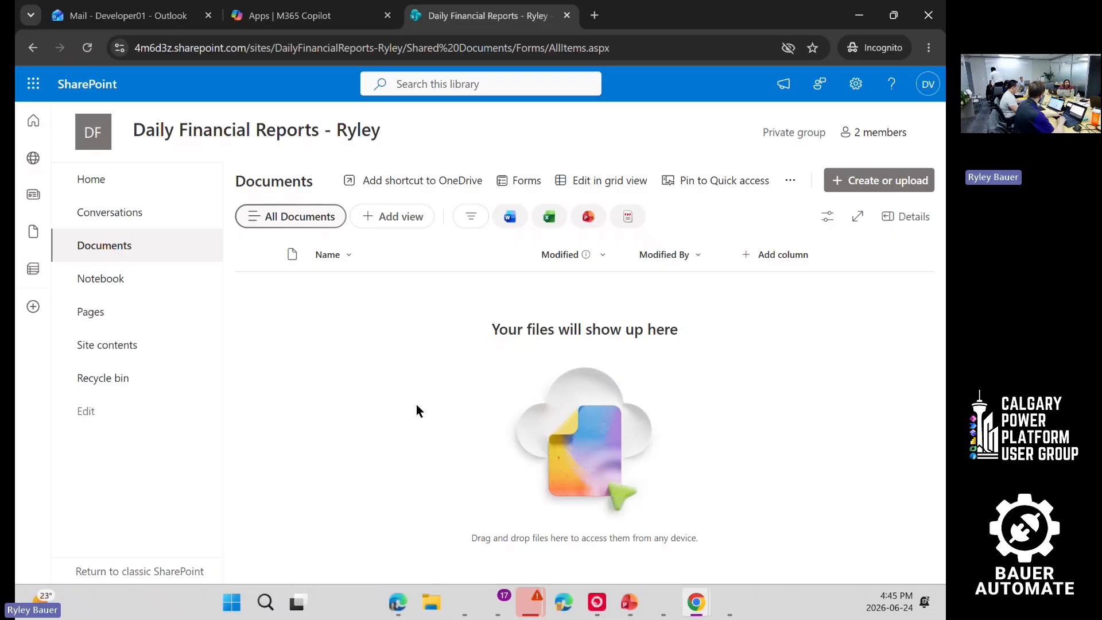
pyautogui.click(432, 611)
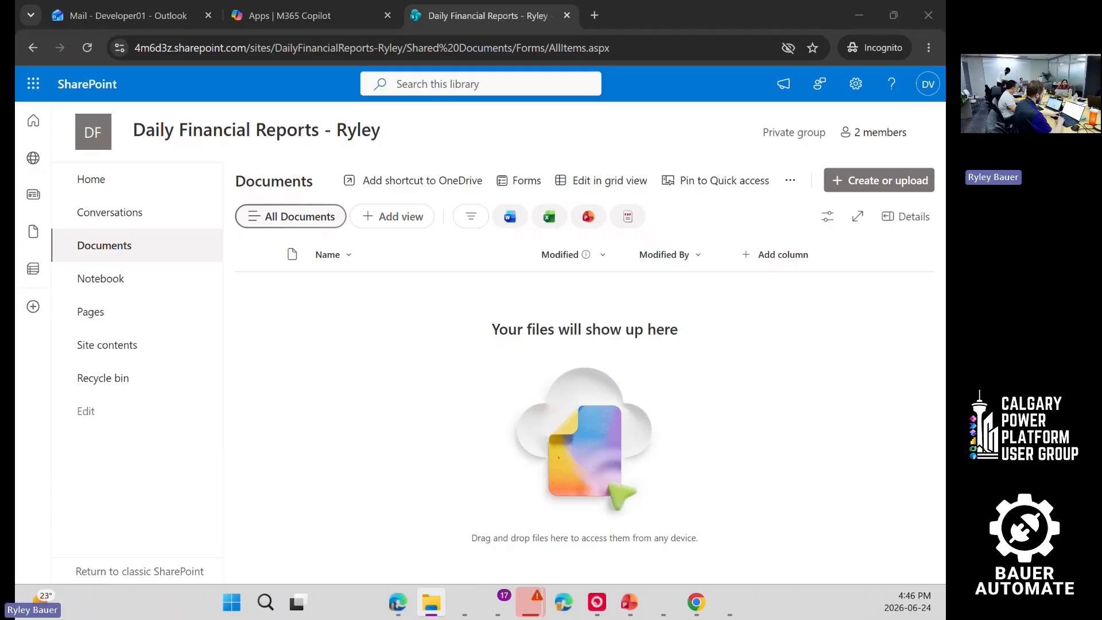
pyautogui.moveTo(17, 437); pyautogui.dragTo(305, 384)
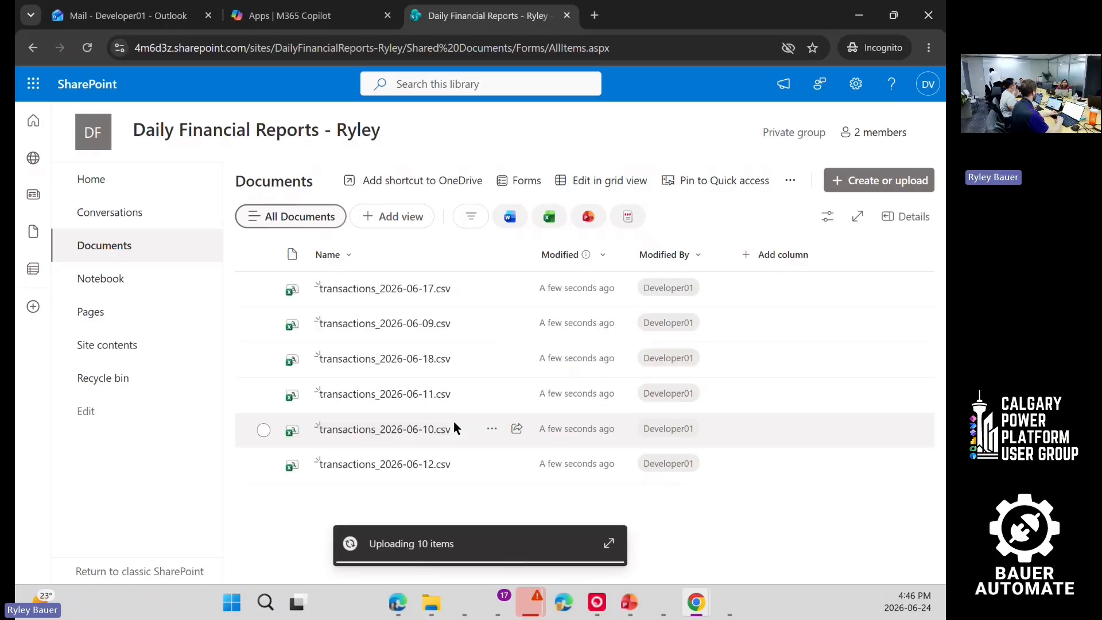
# Step: Open transactions_2026-06-17.csv from the library and widen the transaction_id column to fit its contents
pyautogui.click(381, 290)
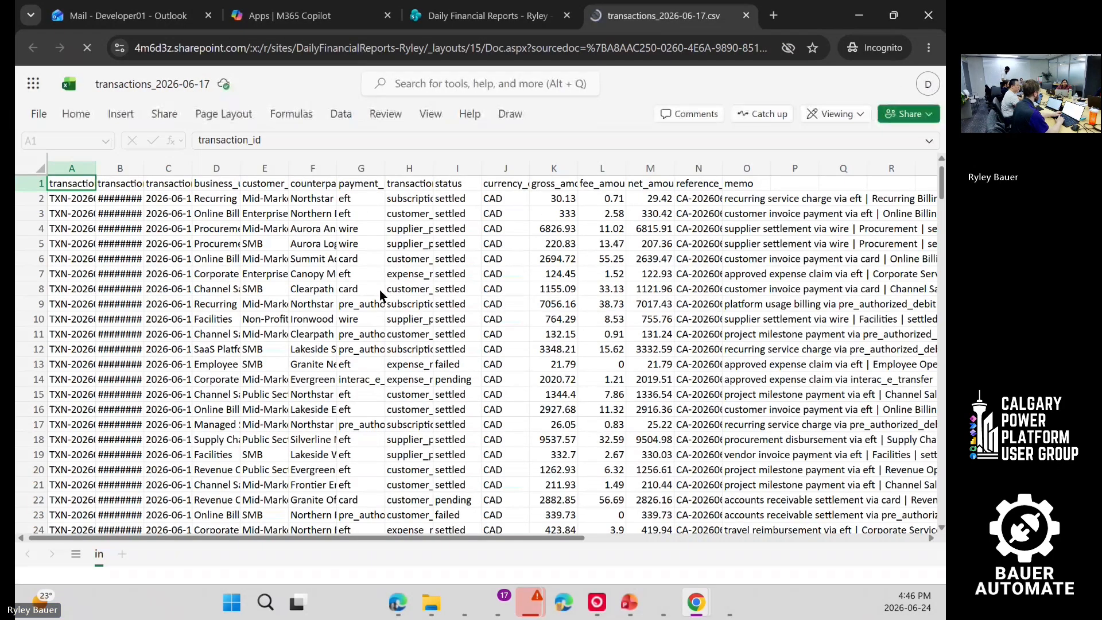
pyautogui.keyDown('ctrl'); pyautogui.scroll(6, 217, 214); pyautogui.keyUp('ctrl')
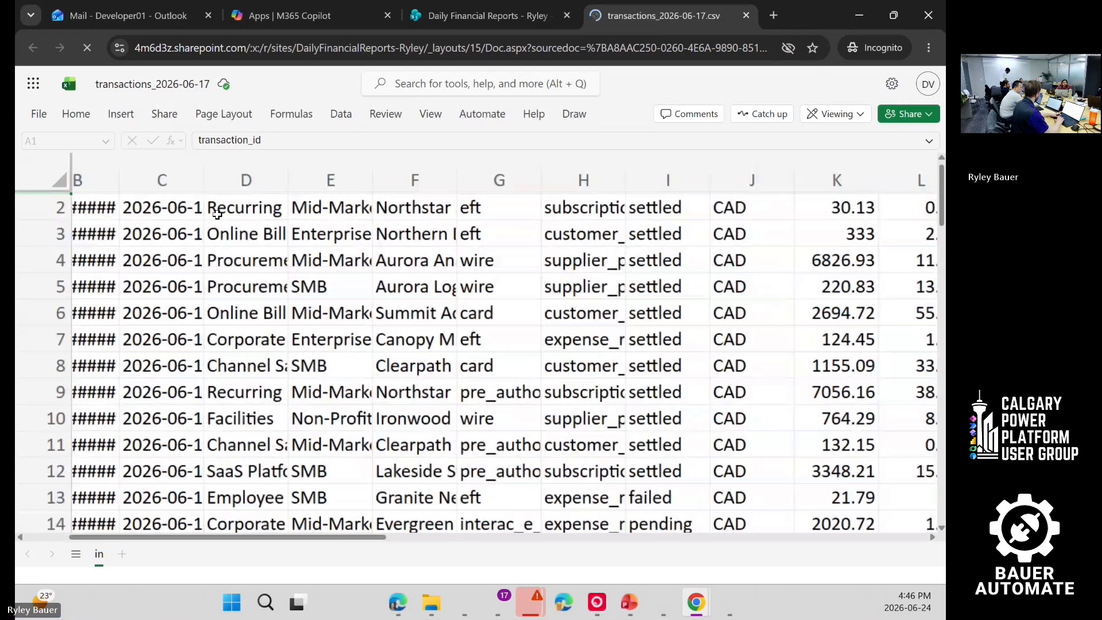
pyautogui.scroll(1, 335, 273)
pyautogui.hscroll(-4, 335, 273)
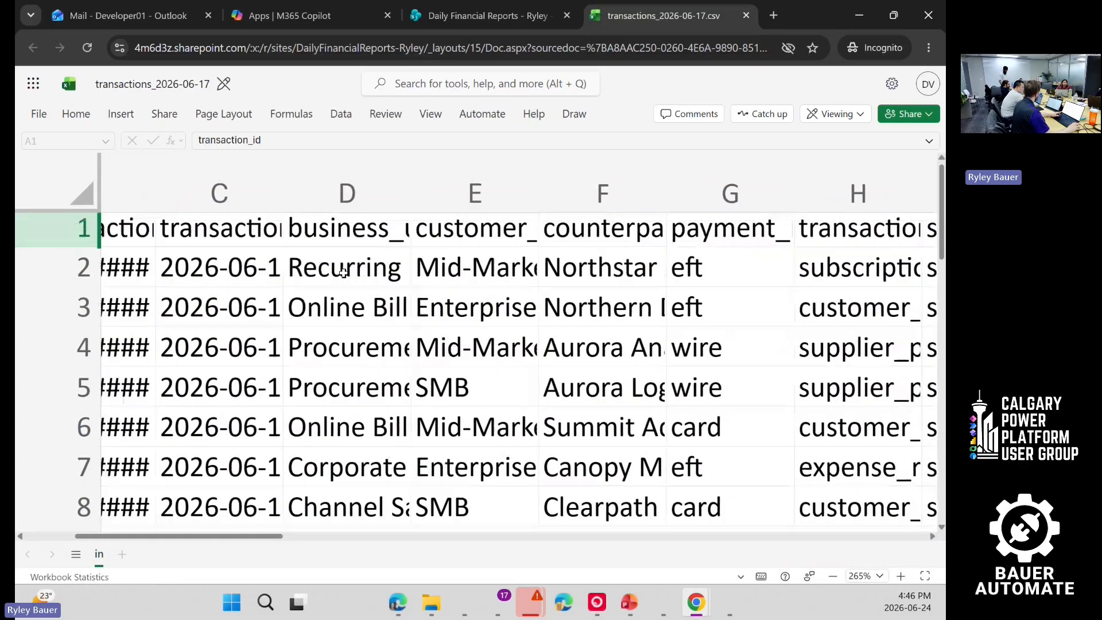
pyautogui.keyDown('ctrl'); pyautogui.scroll(-1, 231, 266); pyautogui.keyUp('ctrl')
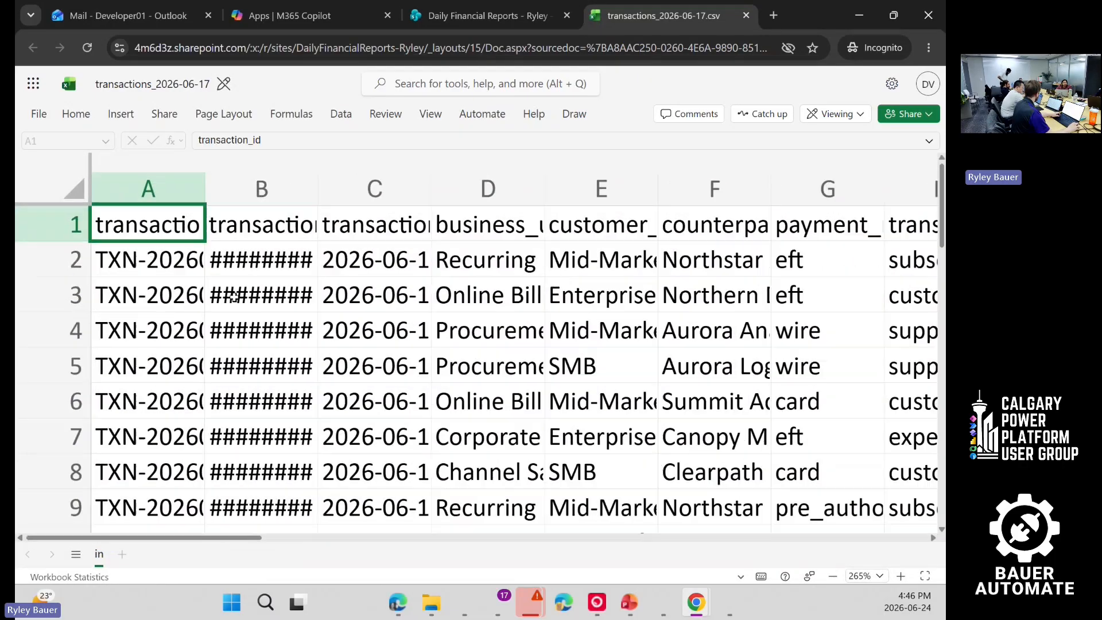
pyautogui.moveTo(205, 195); pyautogui.dragTo(292, 189)
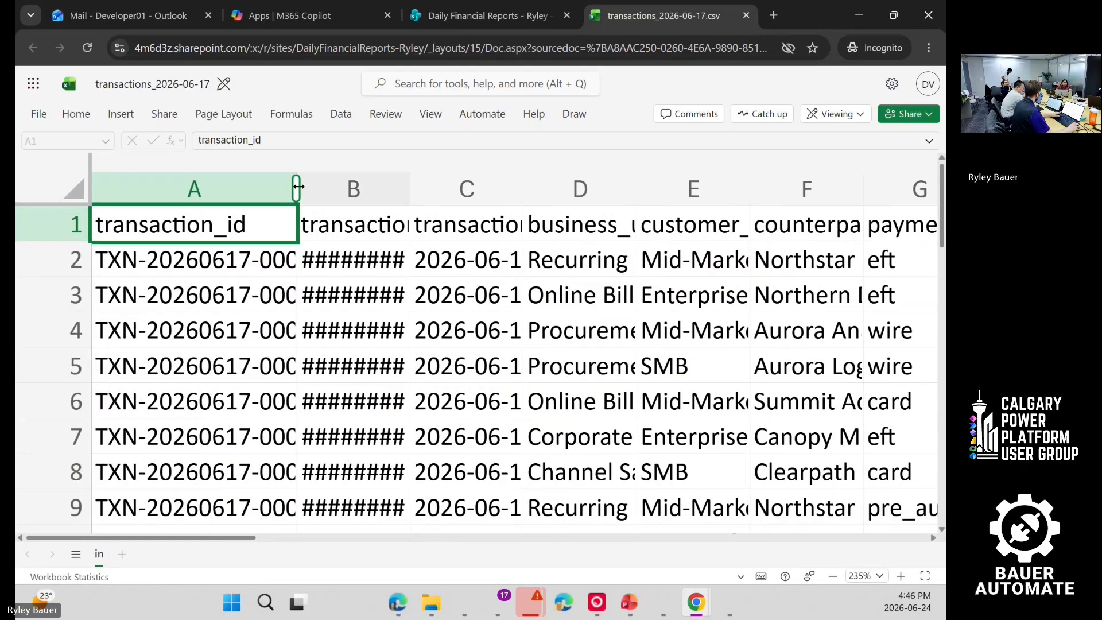
pyautogui.doubleClick(295, 190)
pyautogui.rightClick(324, 185)
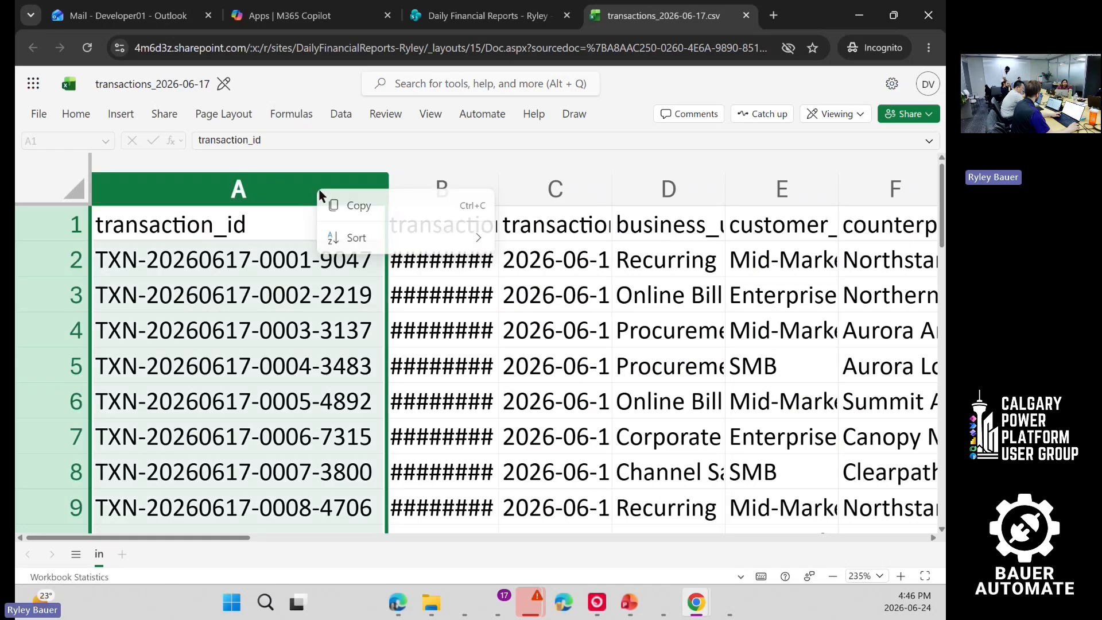
pyautogui.click(291, 183)
pyautogui.hotkey('ctrl', 'a')
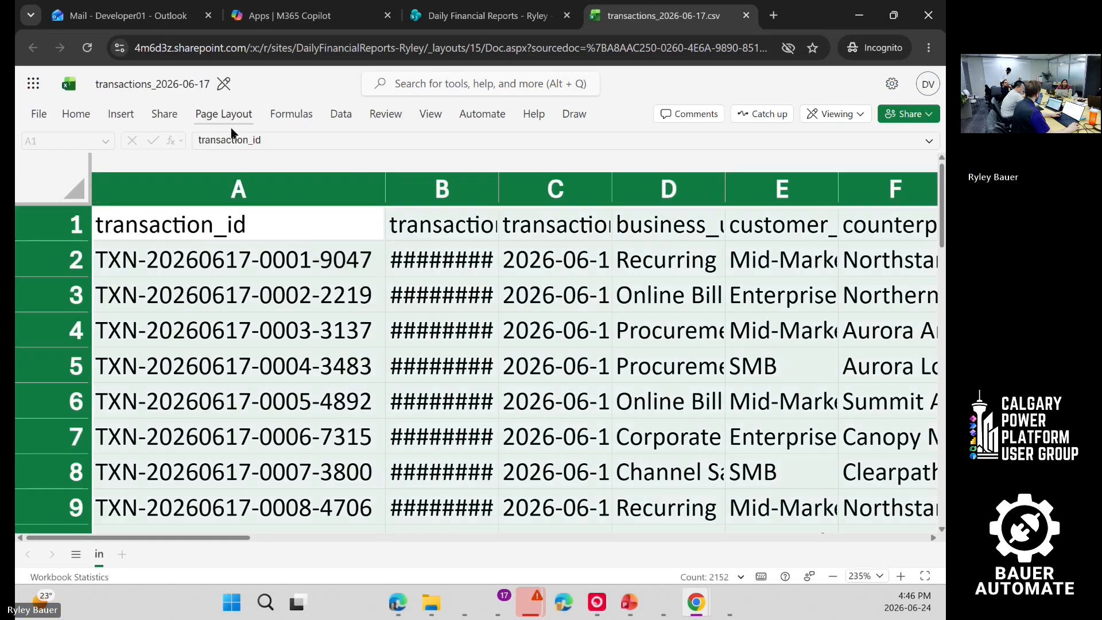
pyautogui.click(74, 115)
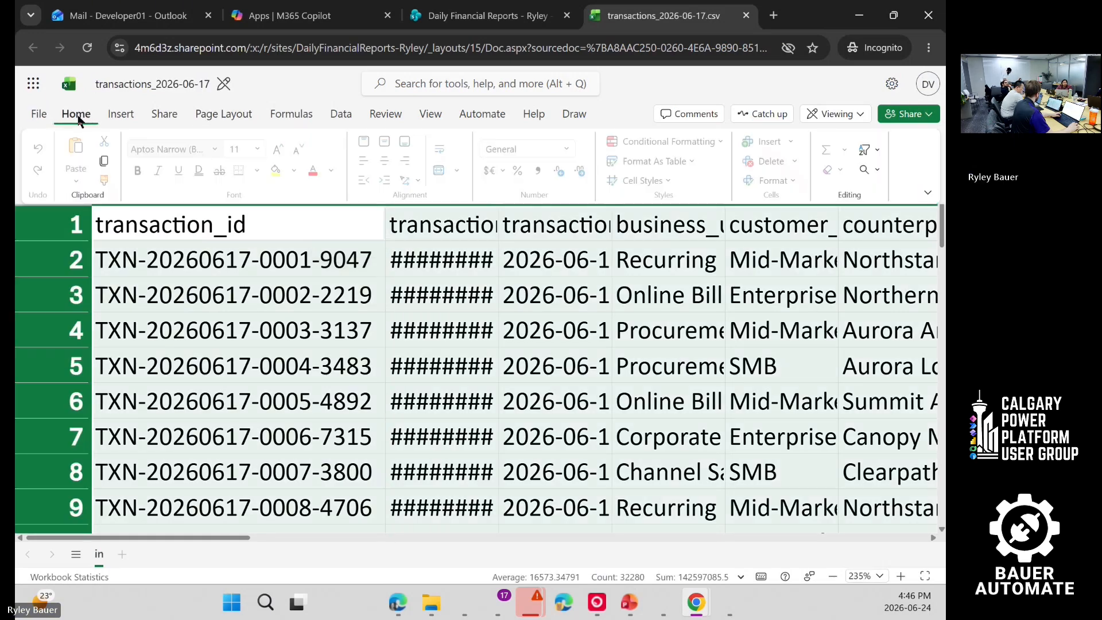
pyautogui.click(162, 117)
pyautogui.click(264, 322)
pyautogui.click(260, 250)
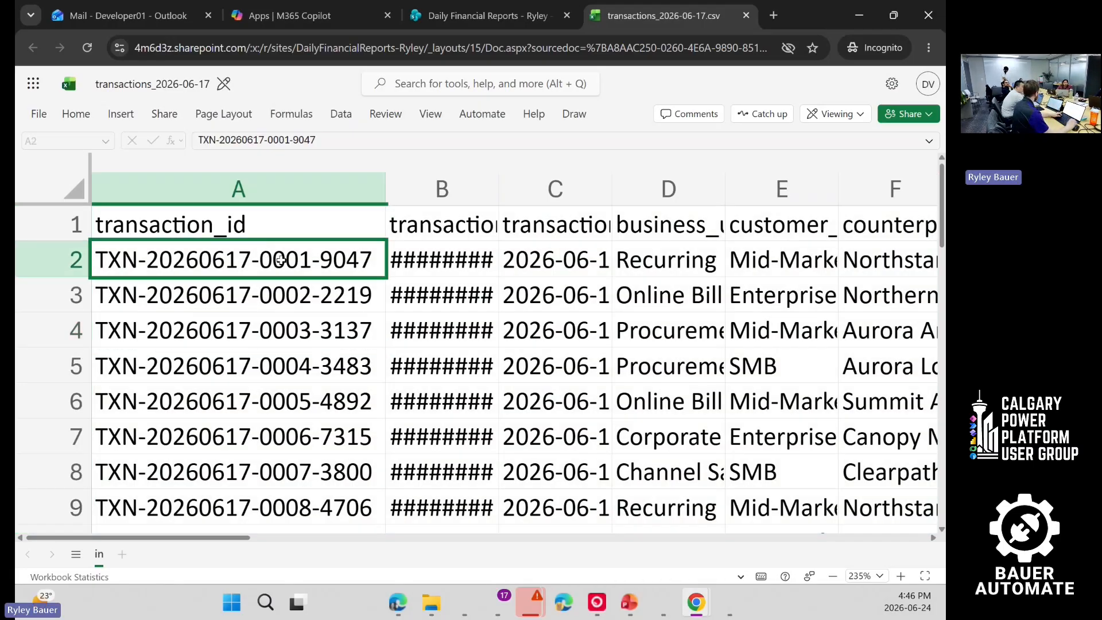
# Step: Fit the widths of the transaction_date and transaction_ts columns to their contents
pyautogui.doubleClick(498, 192)
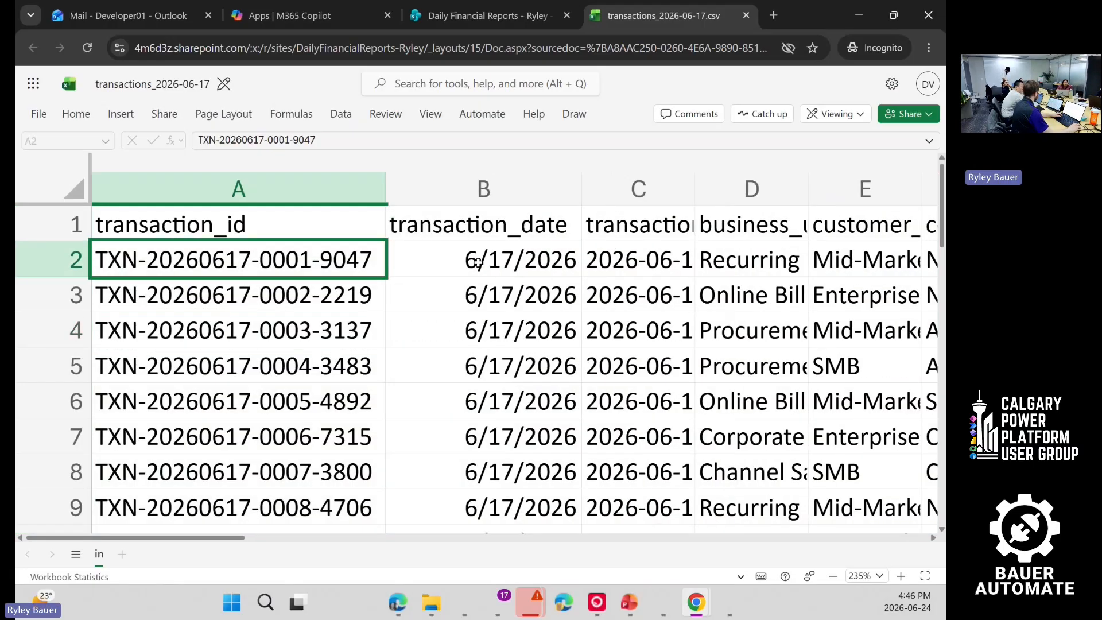
pyautogui.click(479, 263)
pyautogui.hscroll(5, 491, 258)
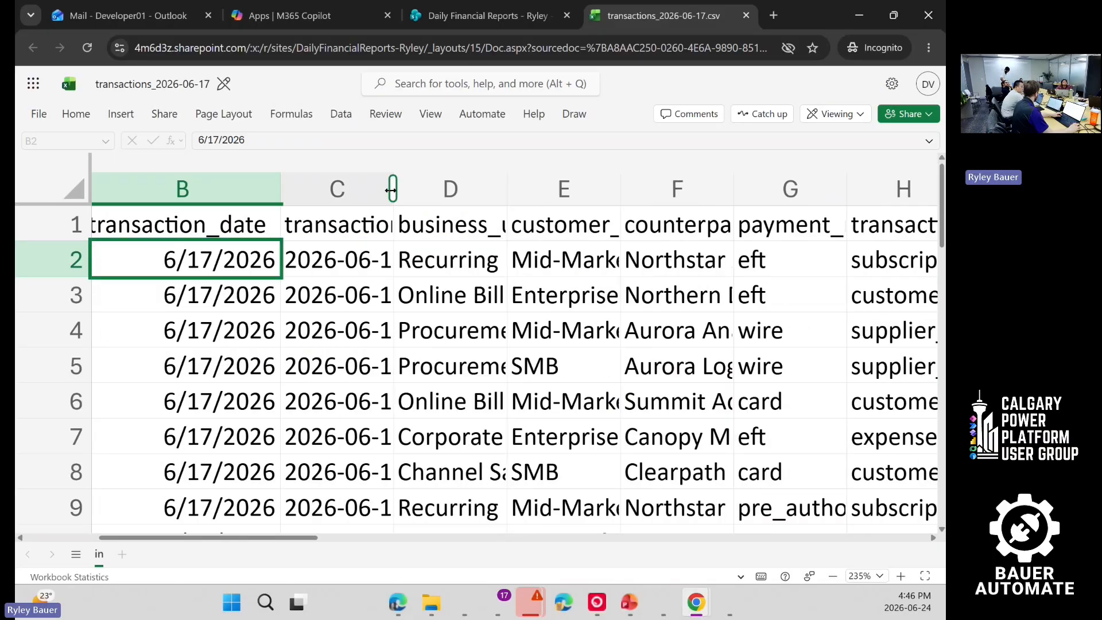
pyautogui.doubleClick(392, 190)
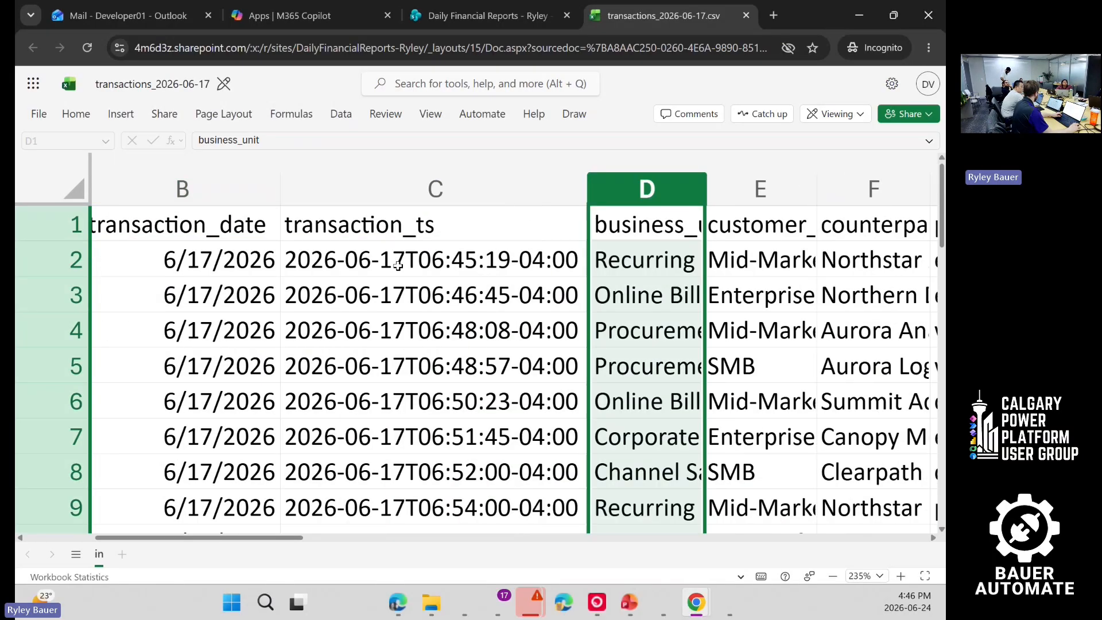
# Step: Widen the business_unit and customer_type columns enough to read their full entries
pyautogui.hscroll(3, 398, 265)
pyautogui.moveTo(404, 190); pyautogui.dragTo(485, 189)
pyautogui.hscroll(3, 217, 238)
pyautogui.click(333, 269)
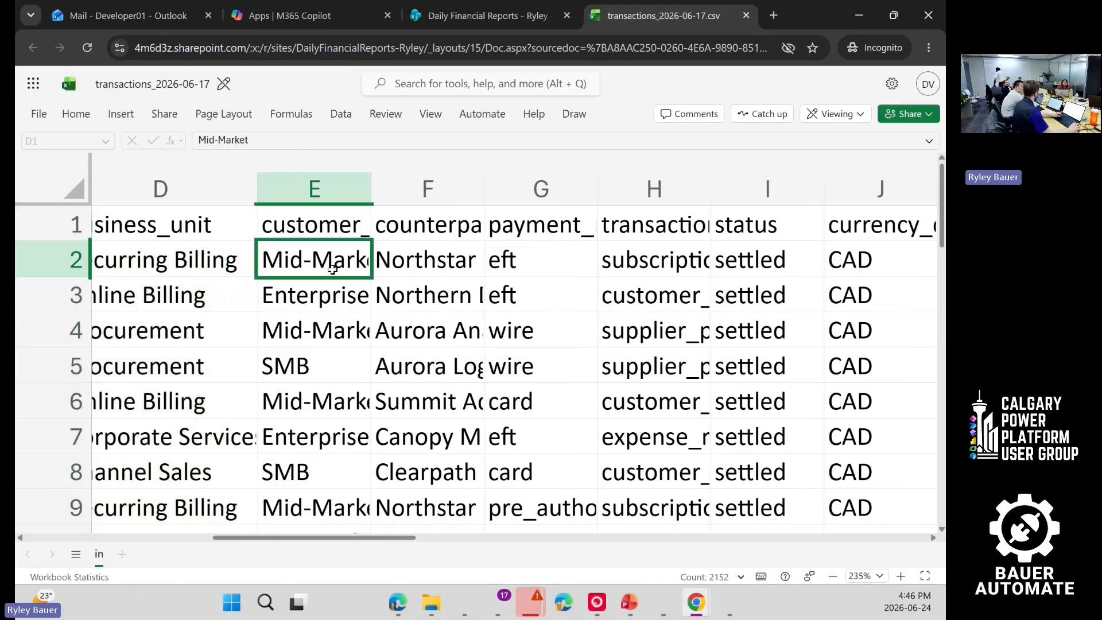
pyautogui.moveTo(371, 189); pyautogui.dragTo(467, 189)
pyautogui.click(532, 273)
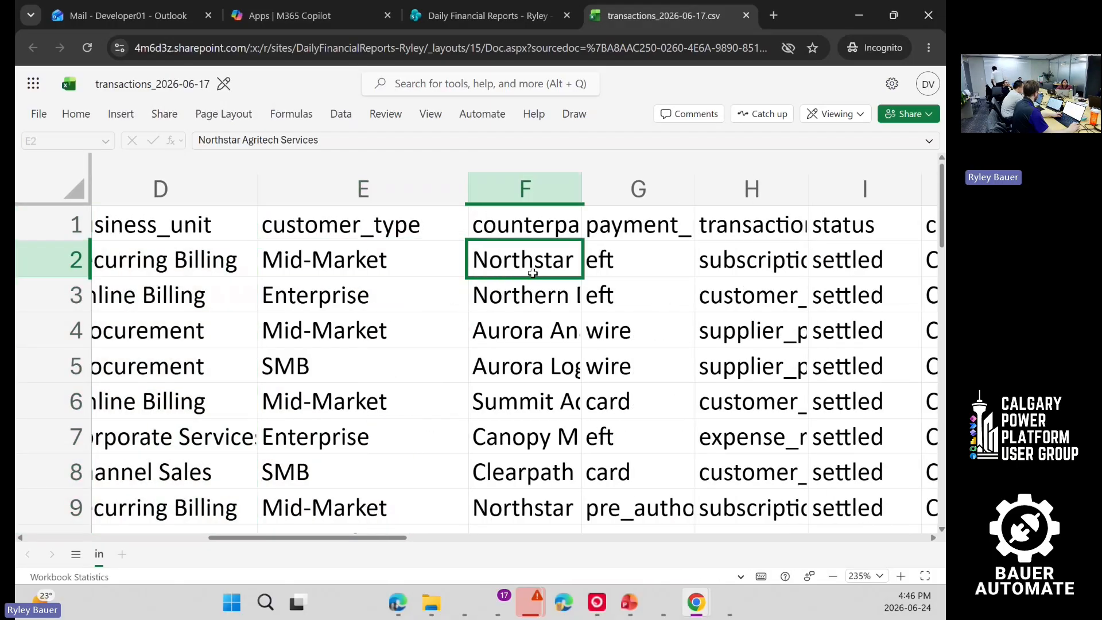
# Step: Examine the payment method, amount, reference and memo columns, then close the CSV file and review the uploaded files in the library
pyautogui.hscroll(3, 643, 239)
pyautogui.click(388, 220)
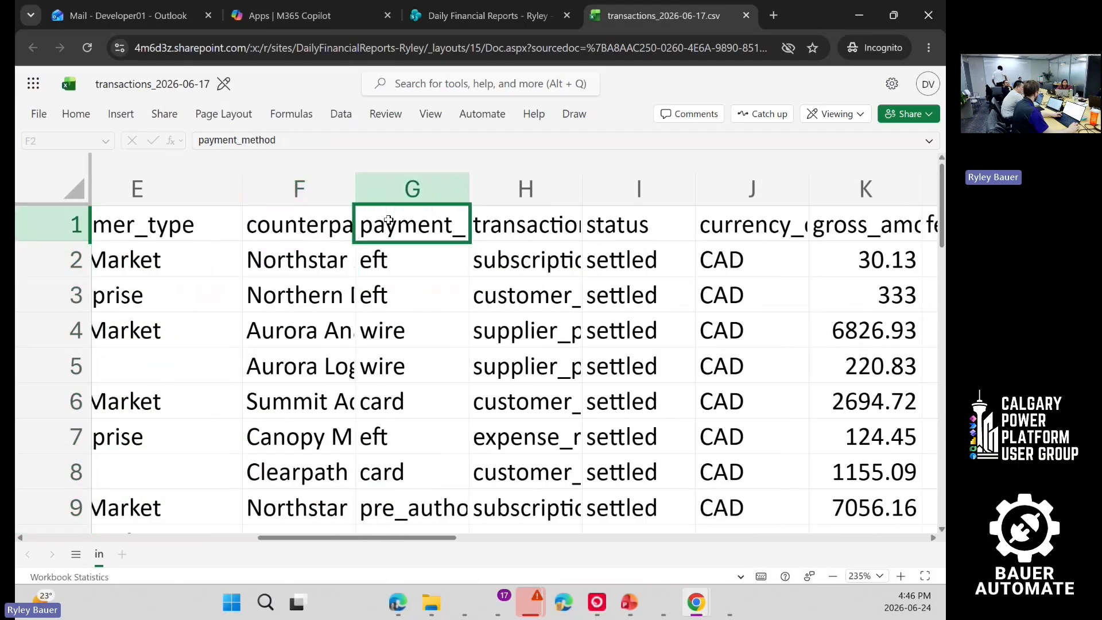
pyautogui.hscroll(6, 401, 259)
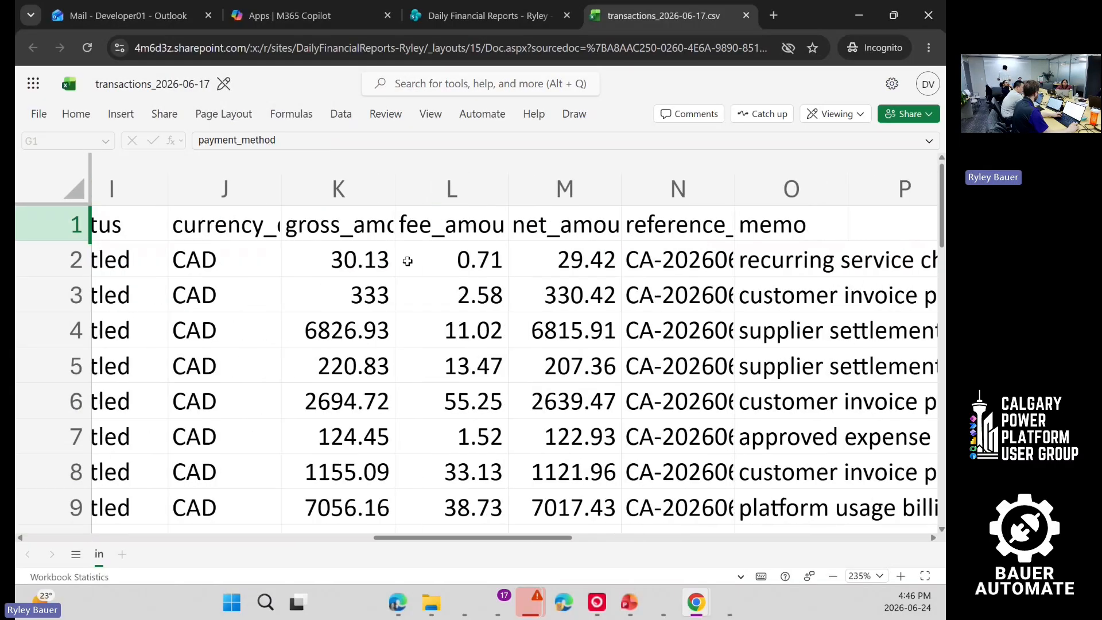
pyautogui.click(353, 255)
pyautogui.scroll(-3, 508, 299)
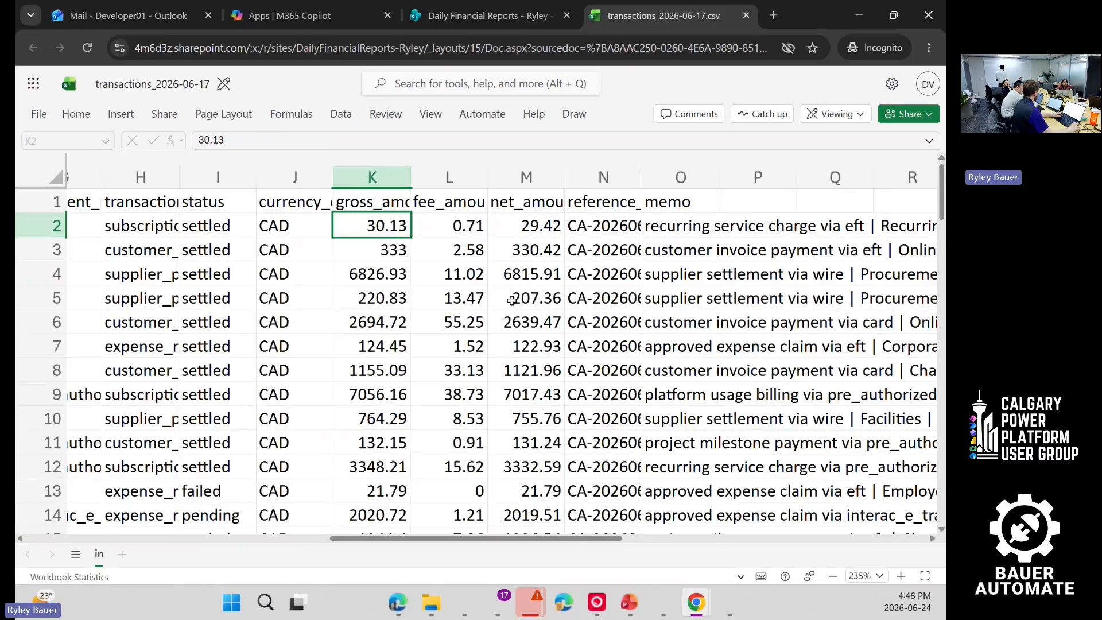
pyautogui.scroll(-3, 511, 300)
pyautogui.click(522, 205)
pyautogui.click(569, 205)
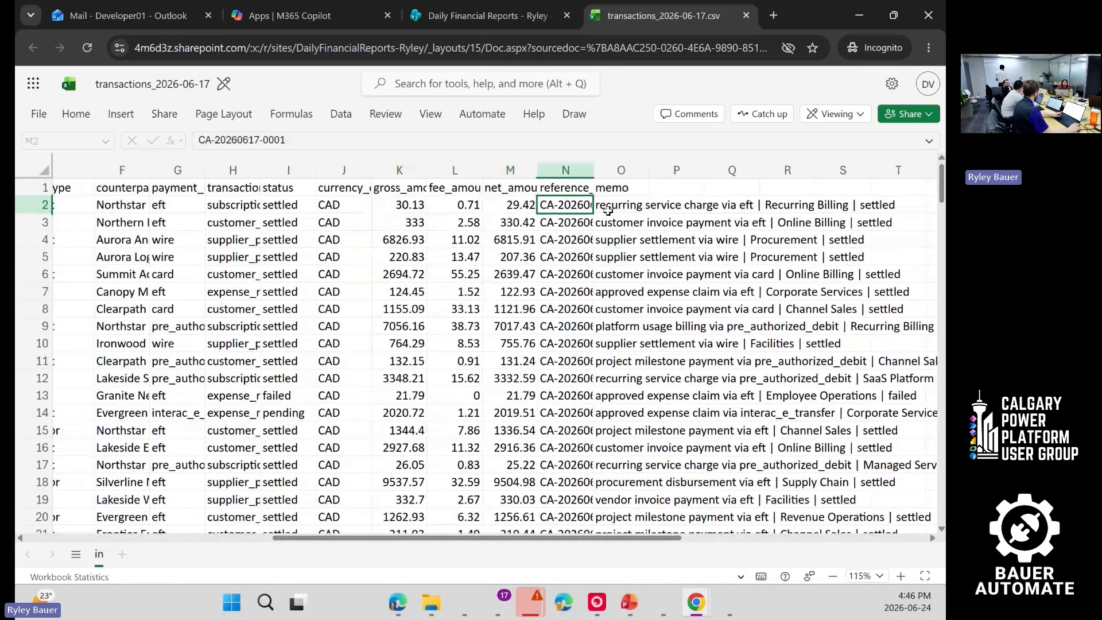
pyautogui.click(603, 204)
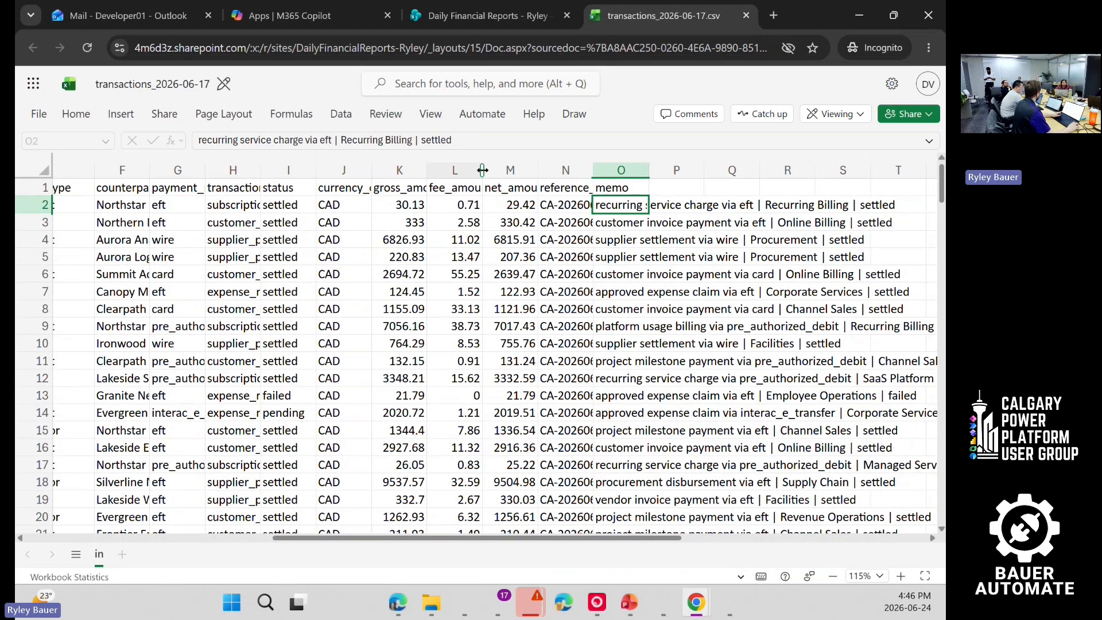
pyautogui.hotkey('ctrl', 'w')
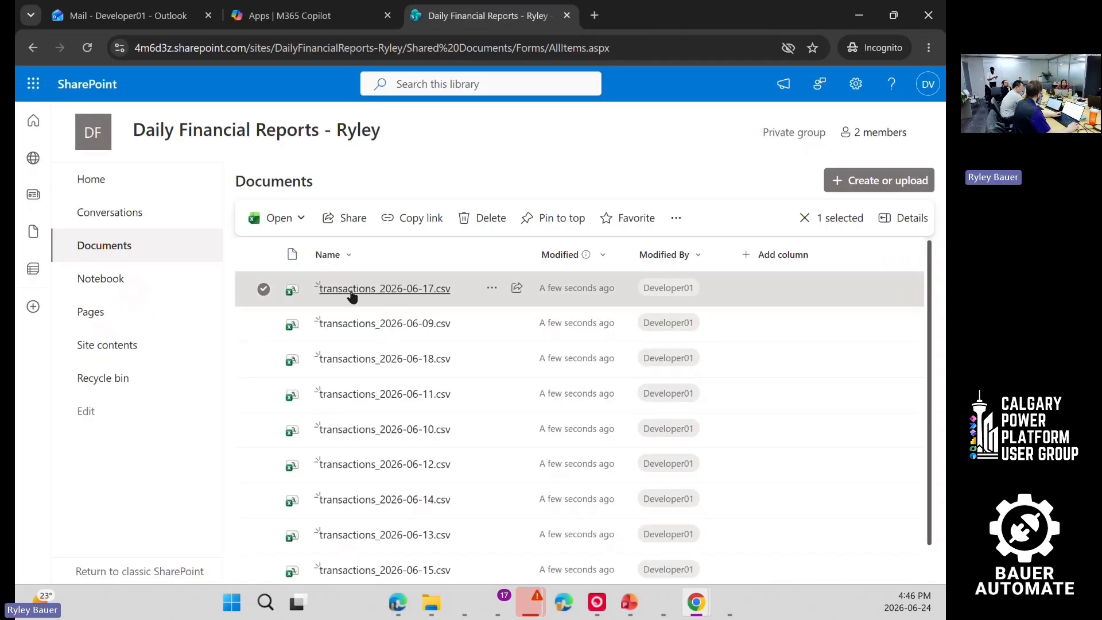
pyautogui.scroll(-1, 352, 297)
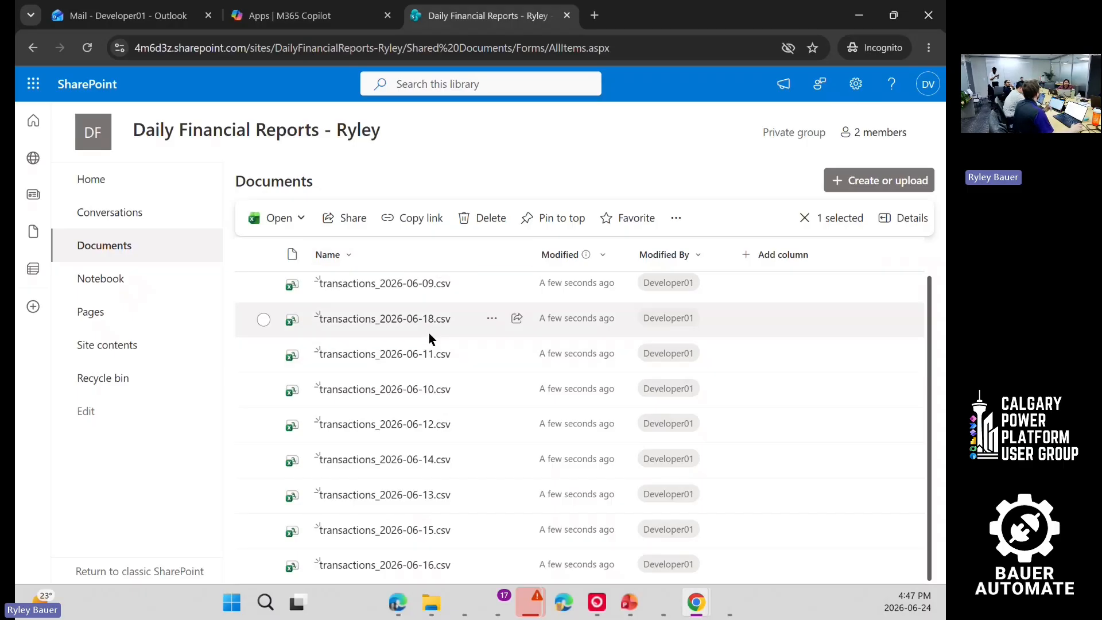
# Step: Close the Microsoft 365 apps page, then switch to Power Automate and check which environments are available for building flows
pyautogui.click(297, 21)
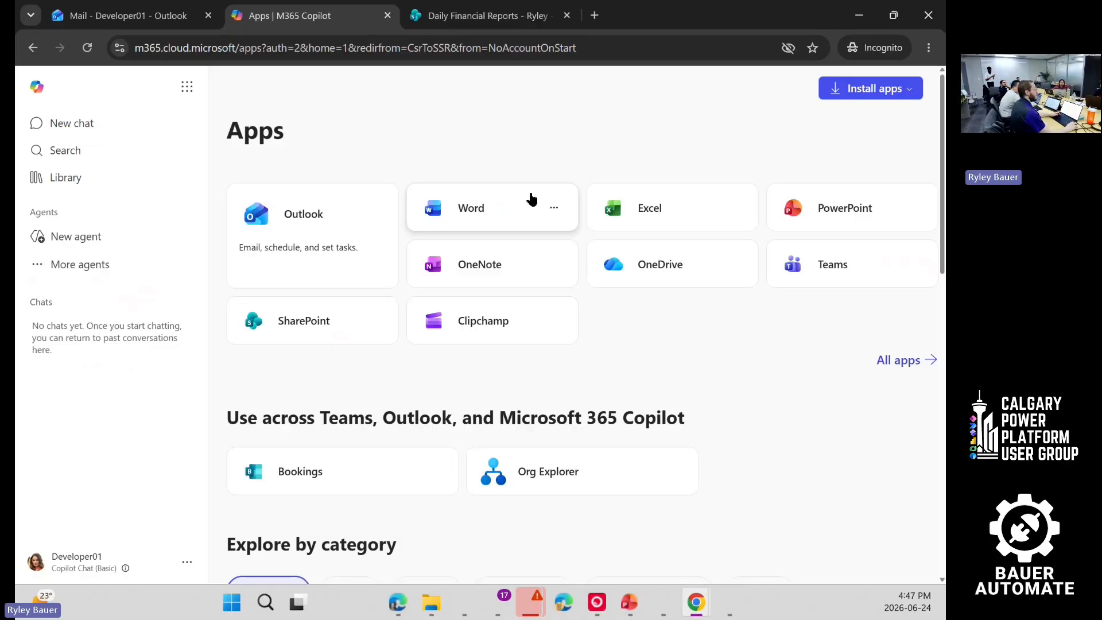
pyautogui.middleClick(309, 13)
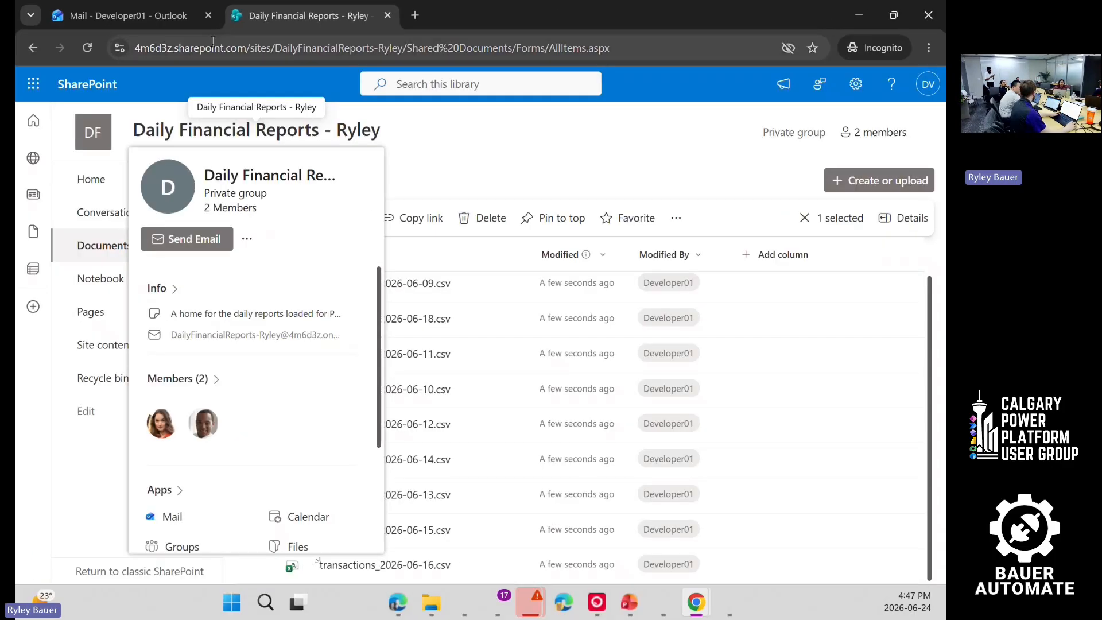
pyautogui.click(33, 87)
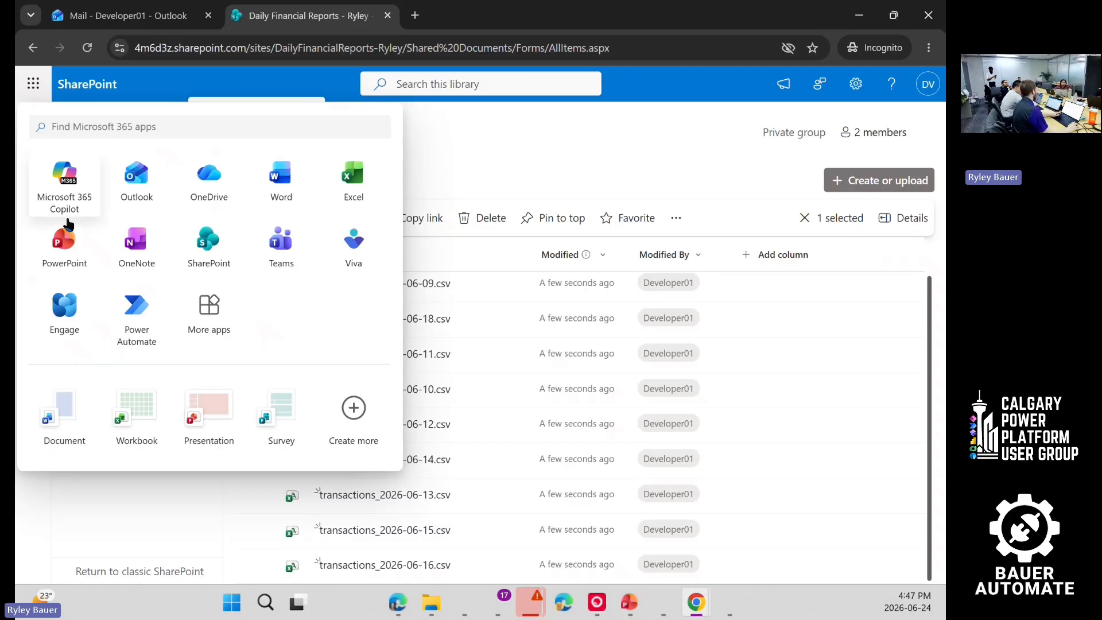
pyautogui.click(136, 315)
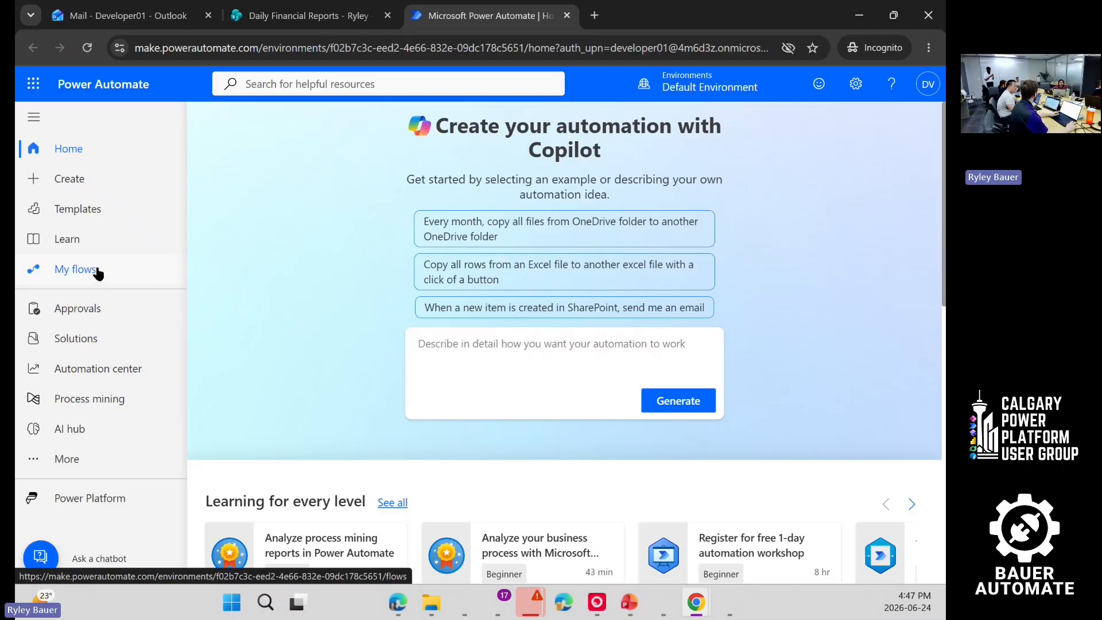
pyautogui.click(734, 91)
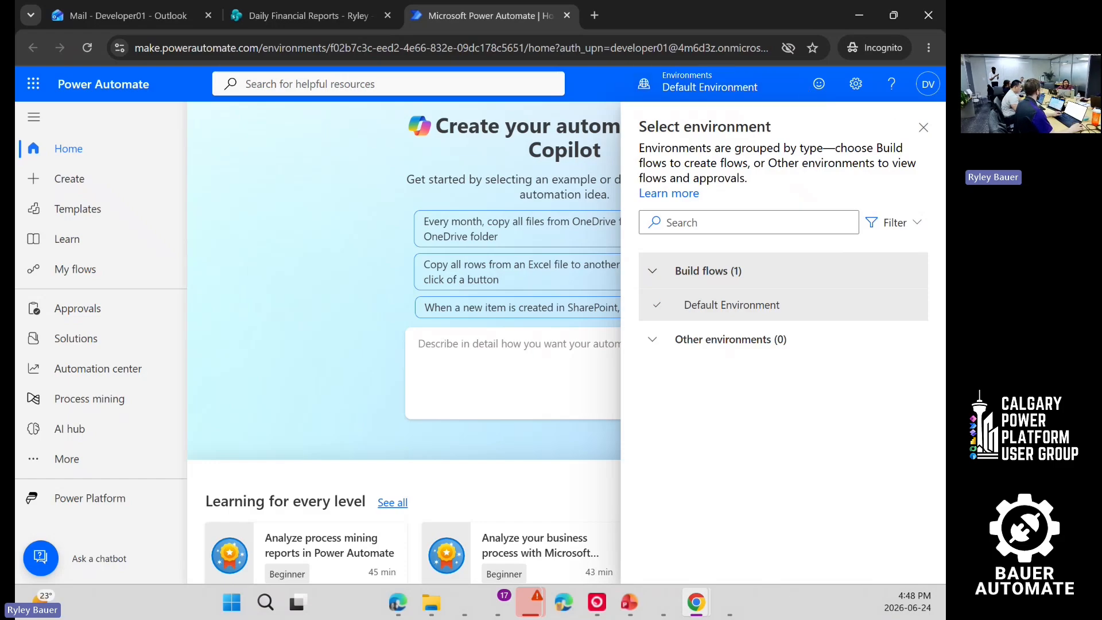
pyautogui.click(924, 127)
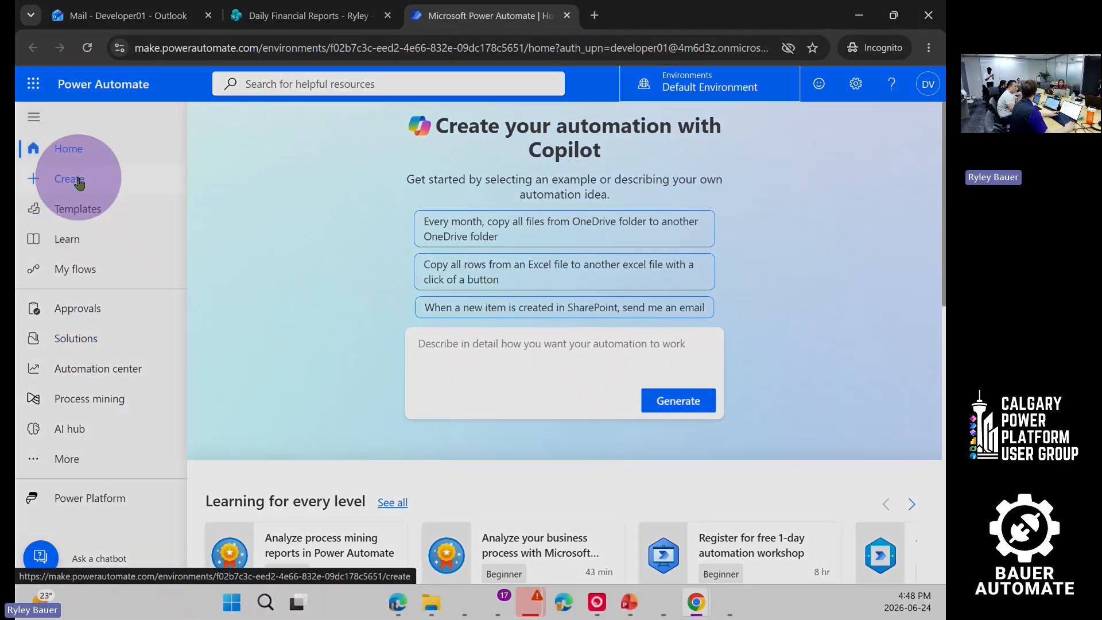
# Step: Start an automated cloud flow from blank and name it Financial Report Daily Email
pyautogui.click(79, 182)
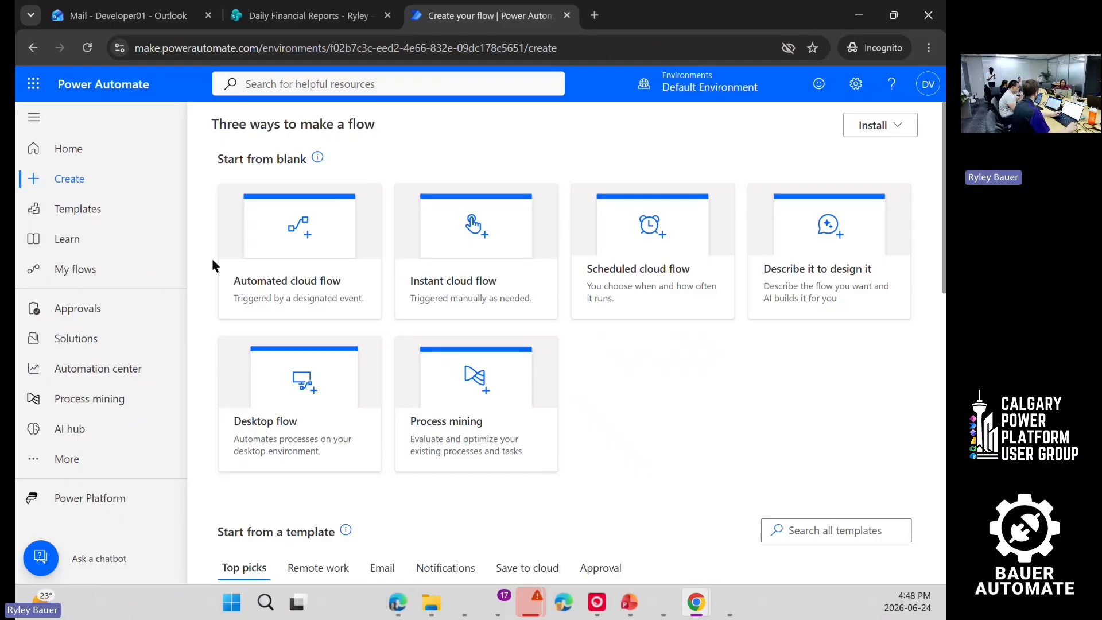
pyautogui.click(336, 286)
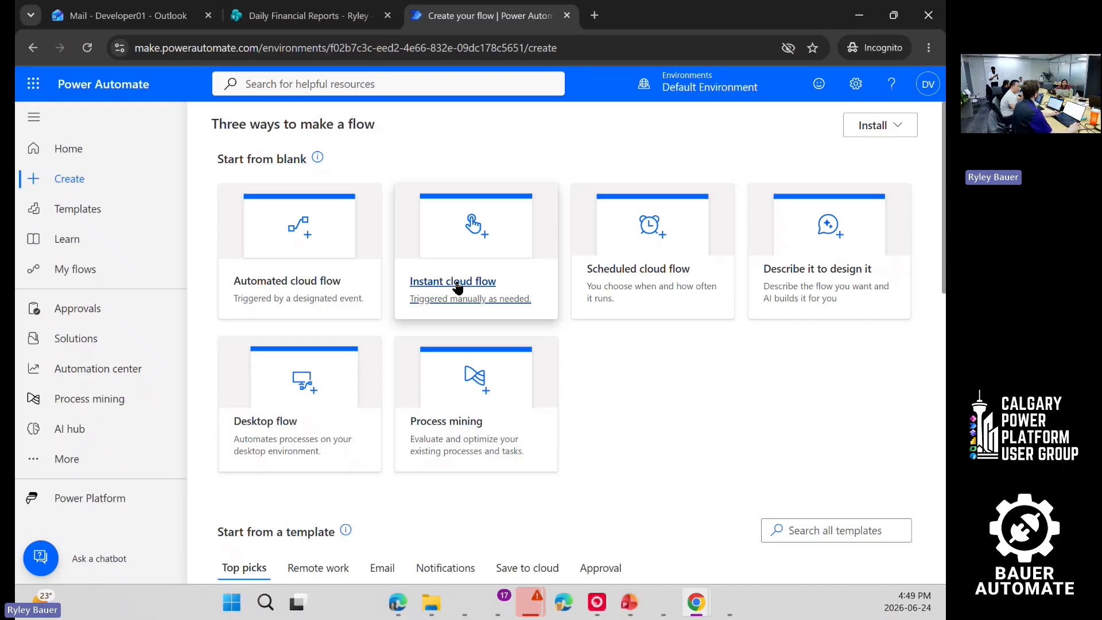
pyautogui.click(321, 303)
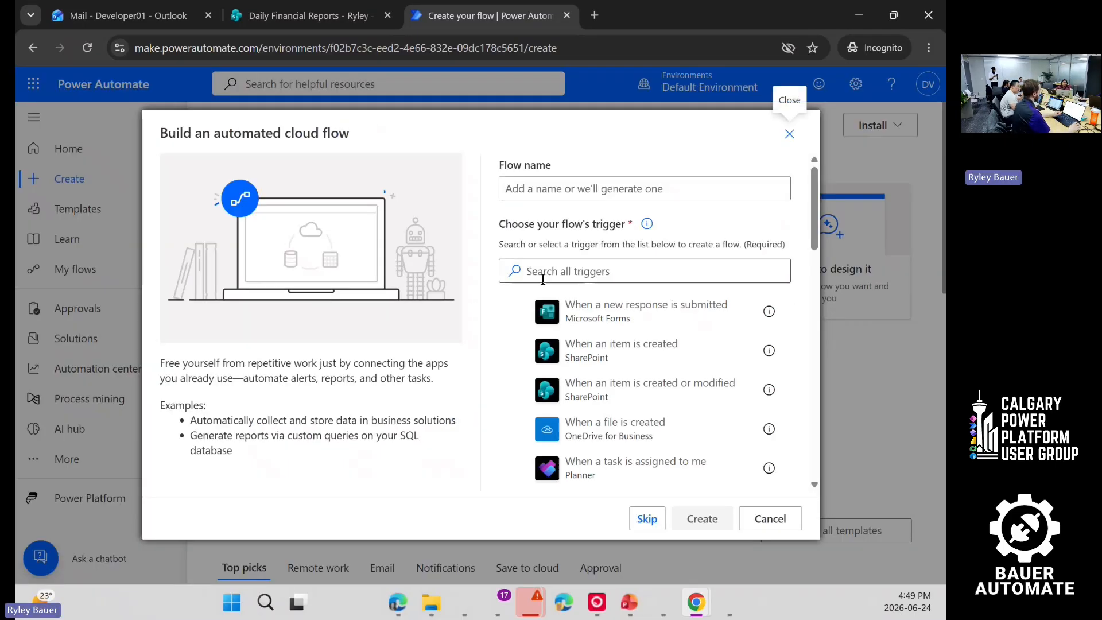
pyautogui.click(618, 188)
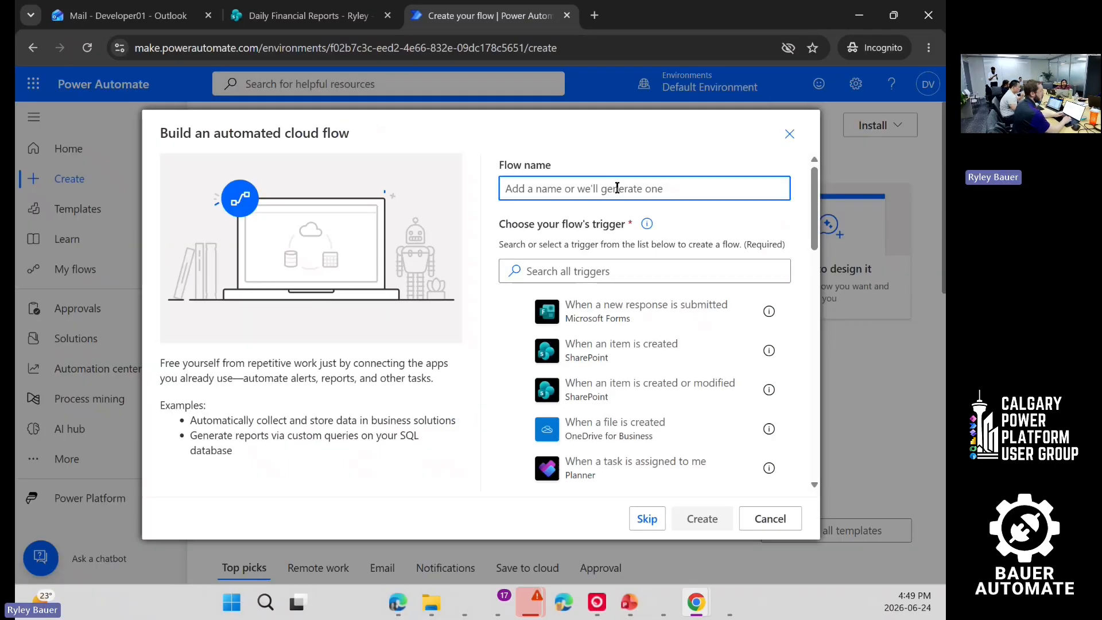
pyautogui.write('F')
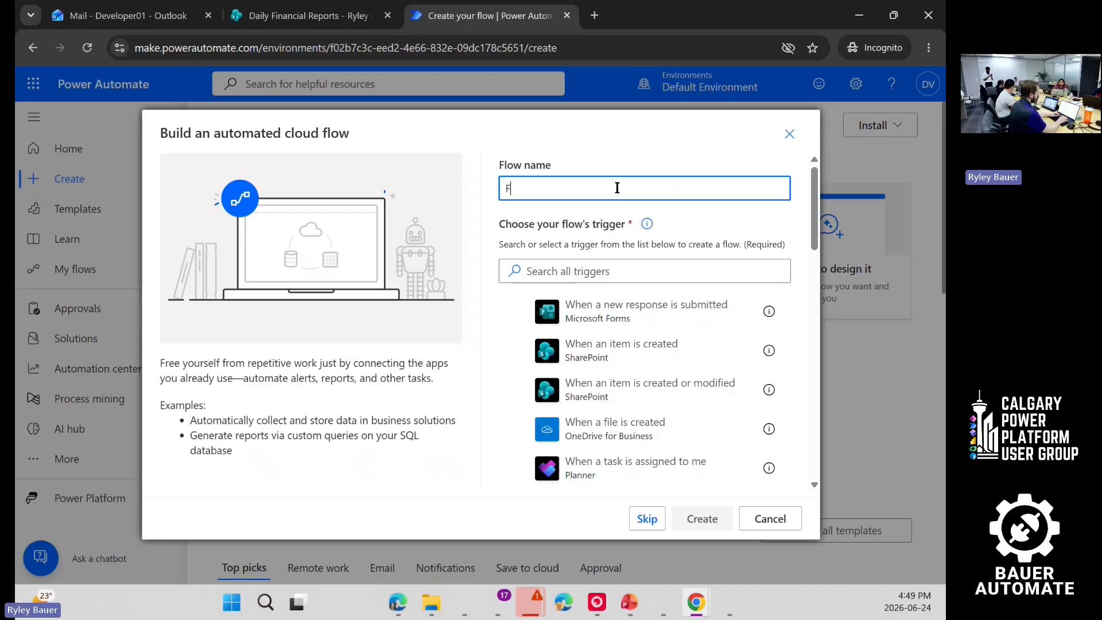
pyautogui.write('inancial Report ')
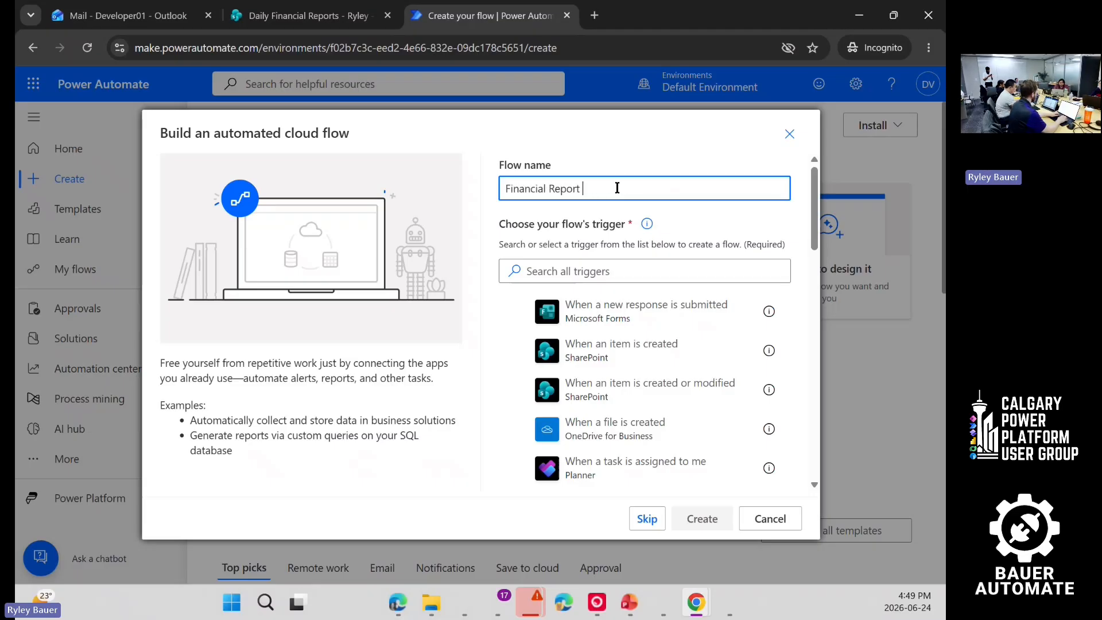
pyautogui.write('Daily Email')
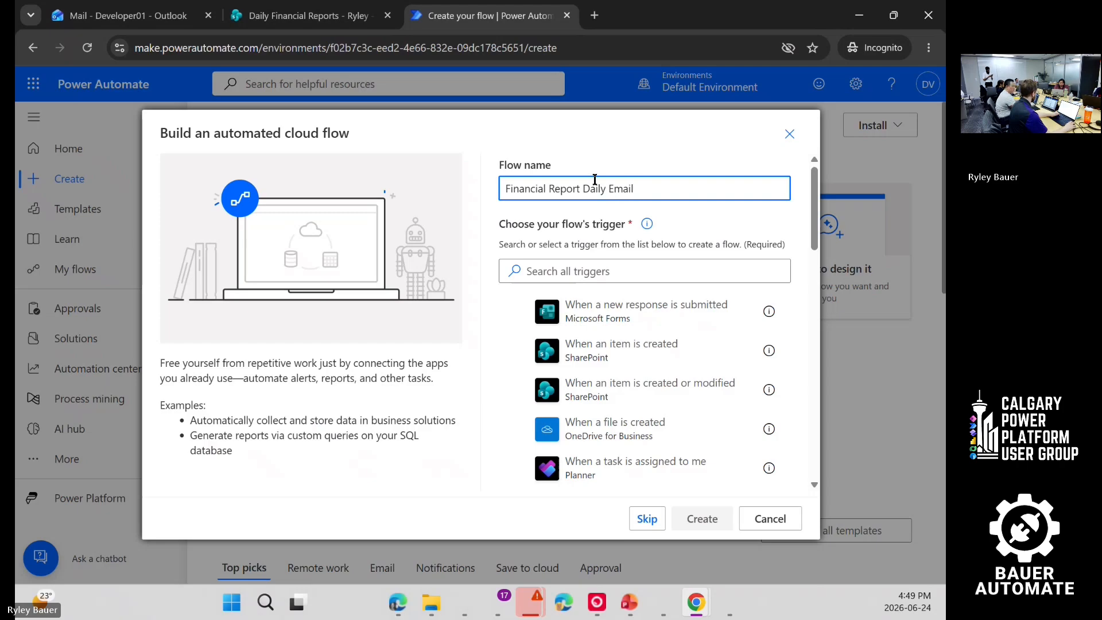
# Step: Create the flow with the Office 365 Outlook trigger When a new email arrives (V3), and dismiss the Copilot pane
pyautogui.click(587, 267)
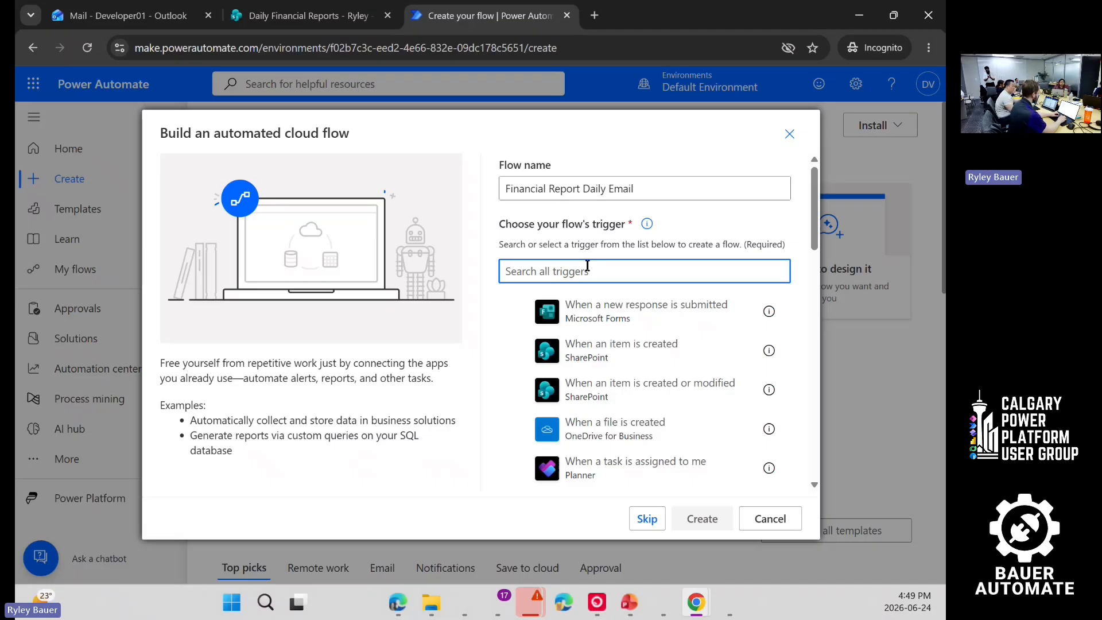
pyautogui.write('when email arrives')
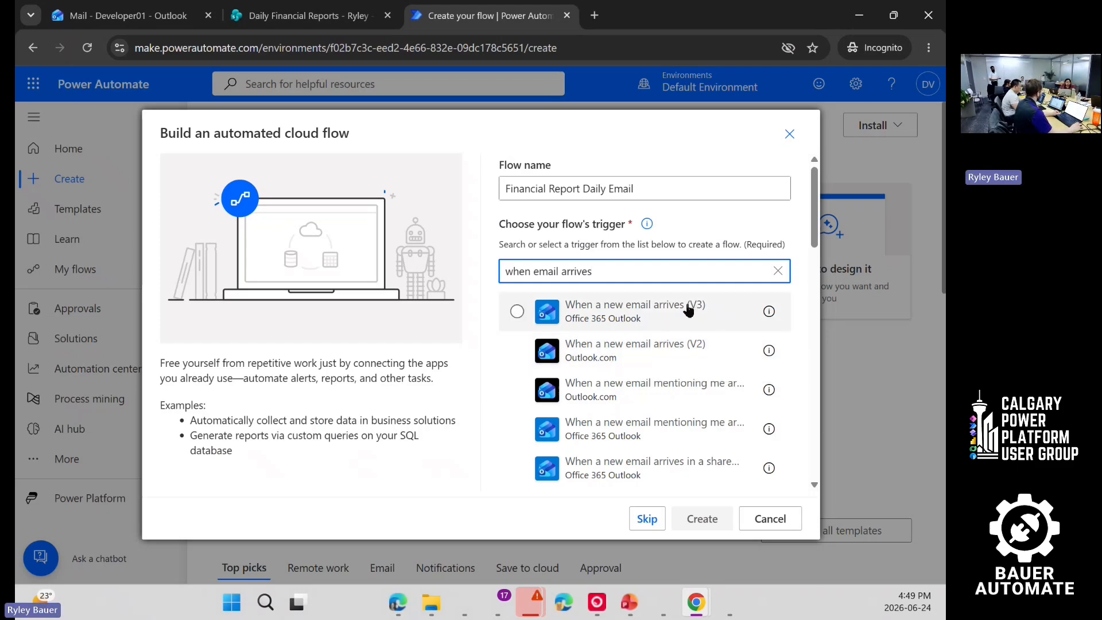
pyautogui.click(522, 312)
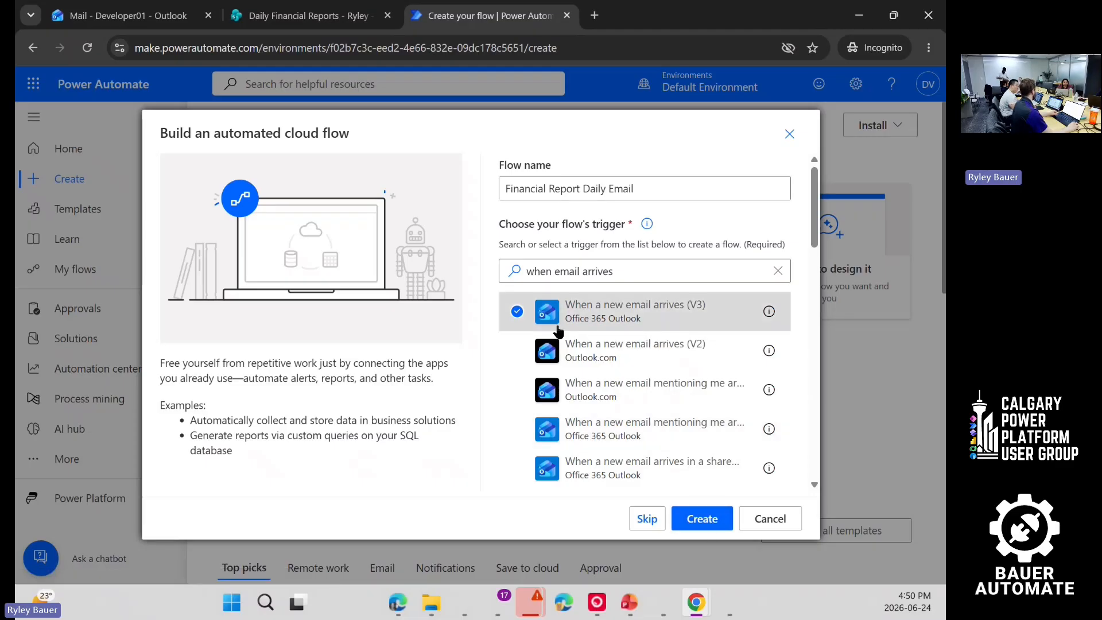
pyautogui.click(717, 523)
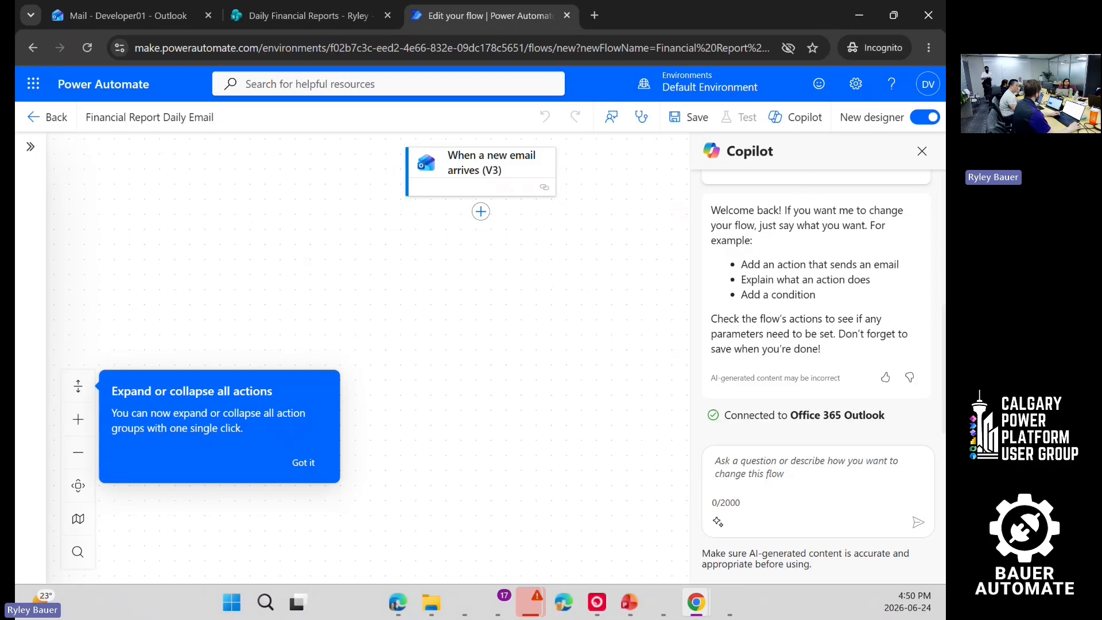
pyautogui.click(923, 152)
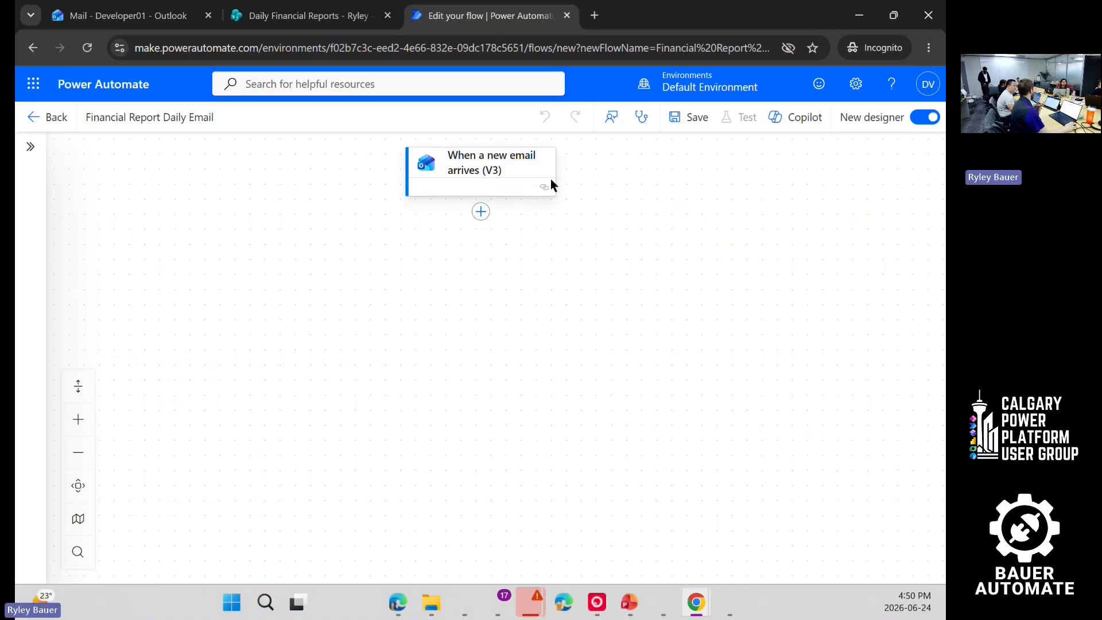
pyautogui.click(472, 170)
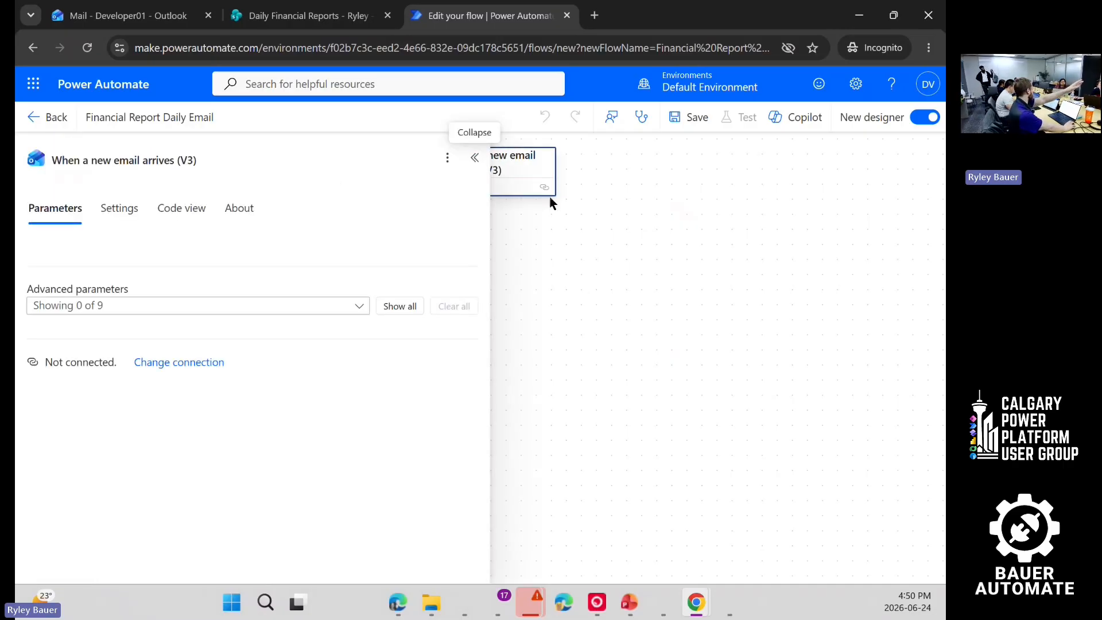
pyautogui.moveTo(537, 211); pyautogui.dragTo(702, 211)
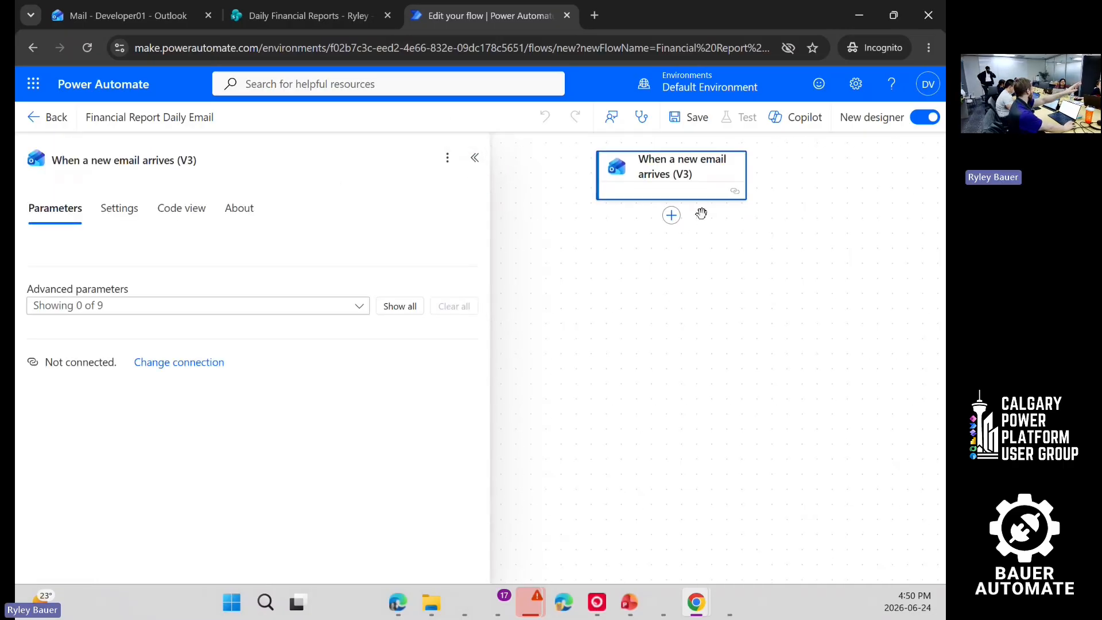
pyautogui.click(672, 216)
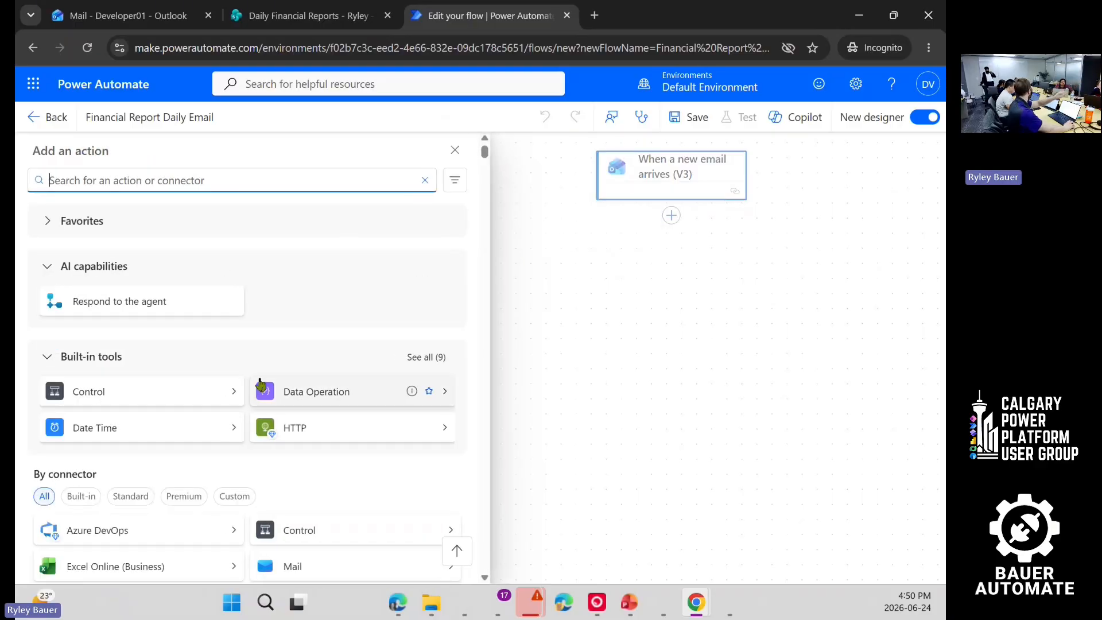
pyautogui.click(453, 149)
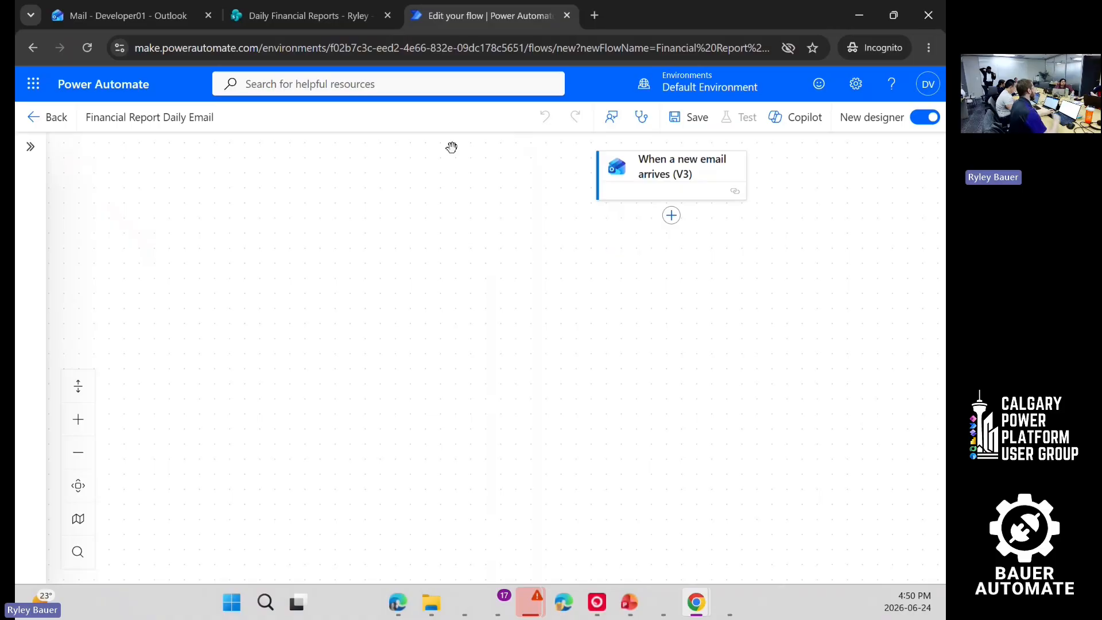
# Step: Connect the new-email trigger to the existing Outlook connection of the developer account
pyautogui.click(703, 178)
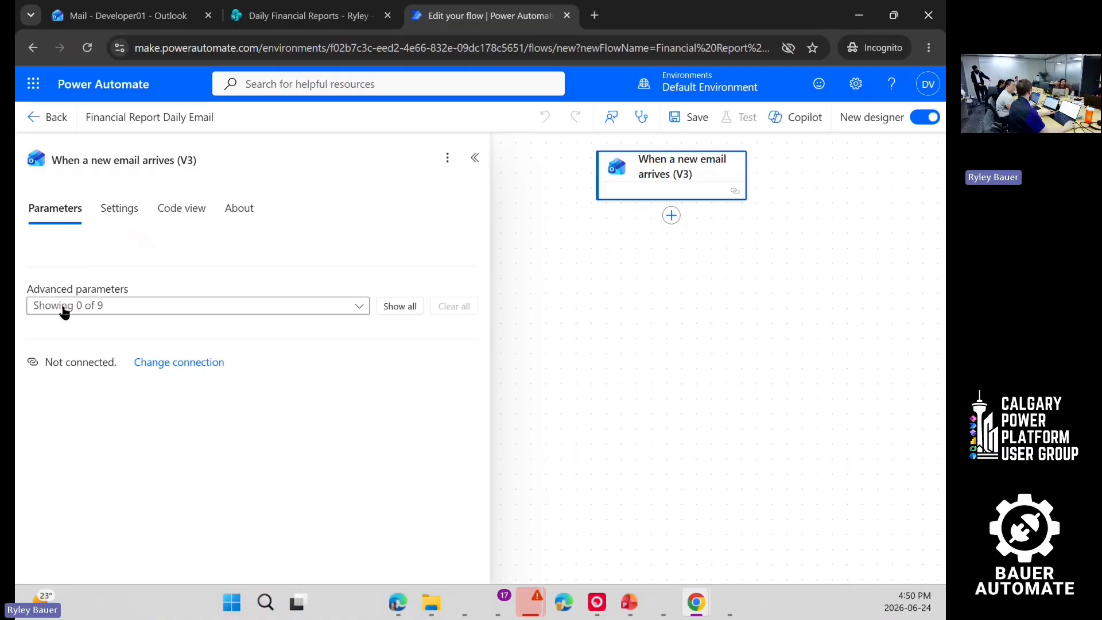
pyautogui.click(178, 363)
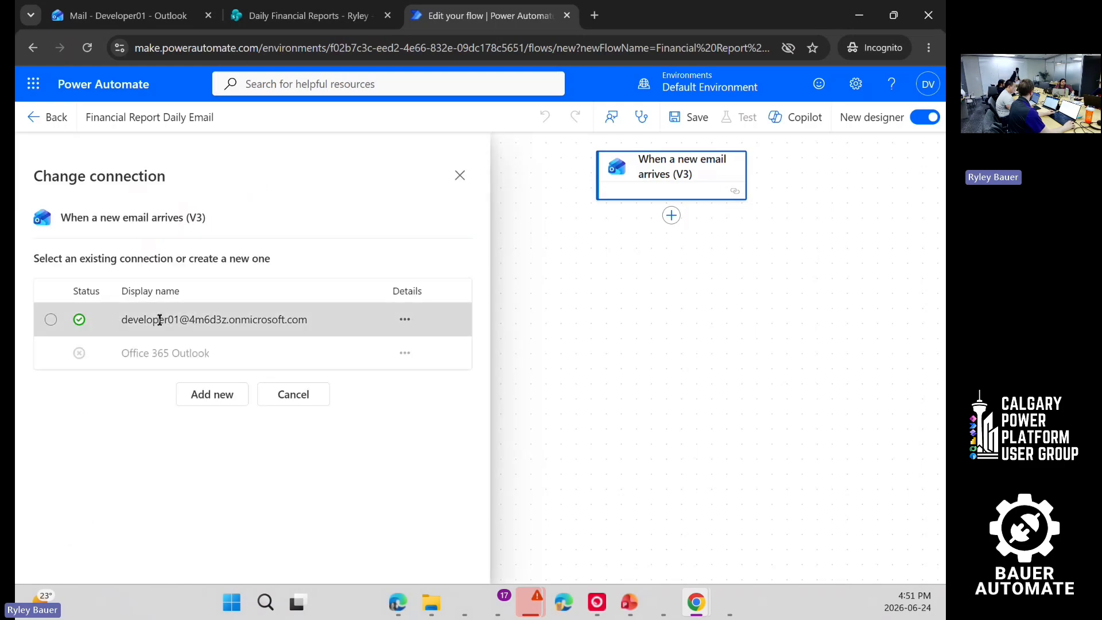
pyautogui.click(160, 320)
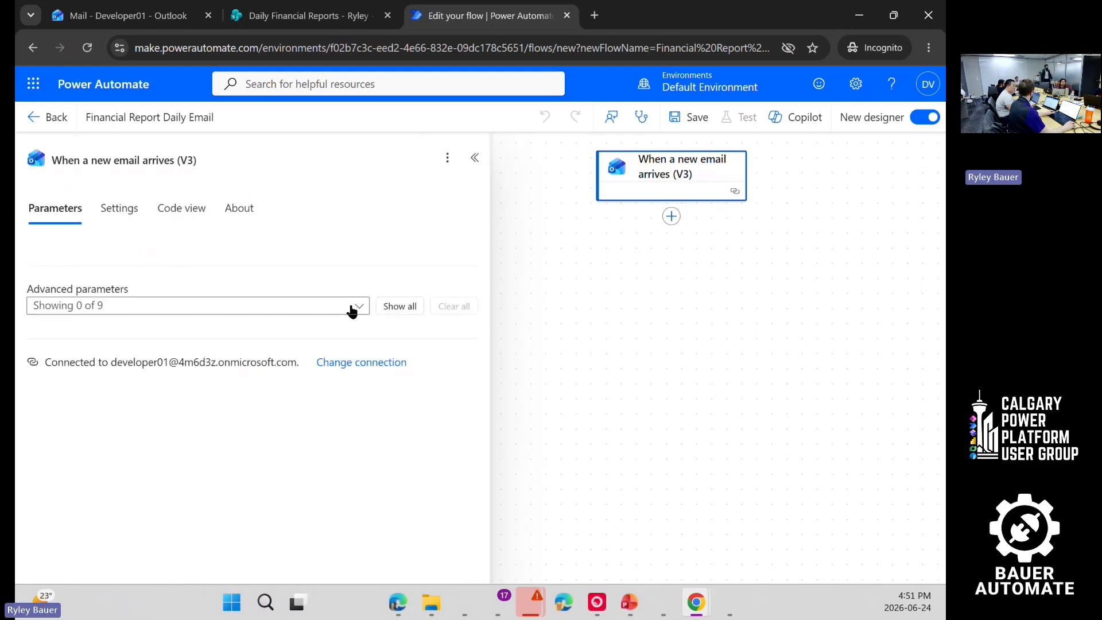
pyautogui.moveTo(109, 365); pyautogui.dragTo(302, 355)
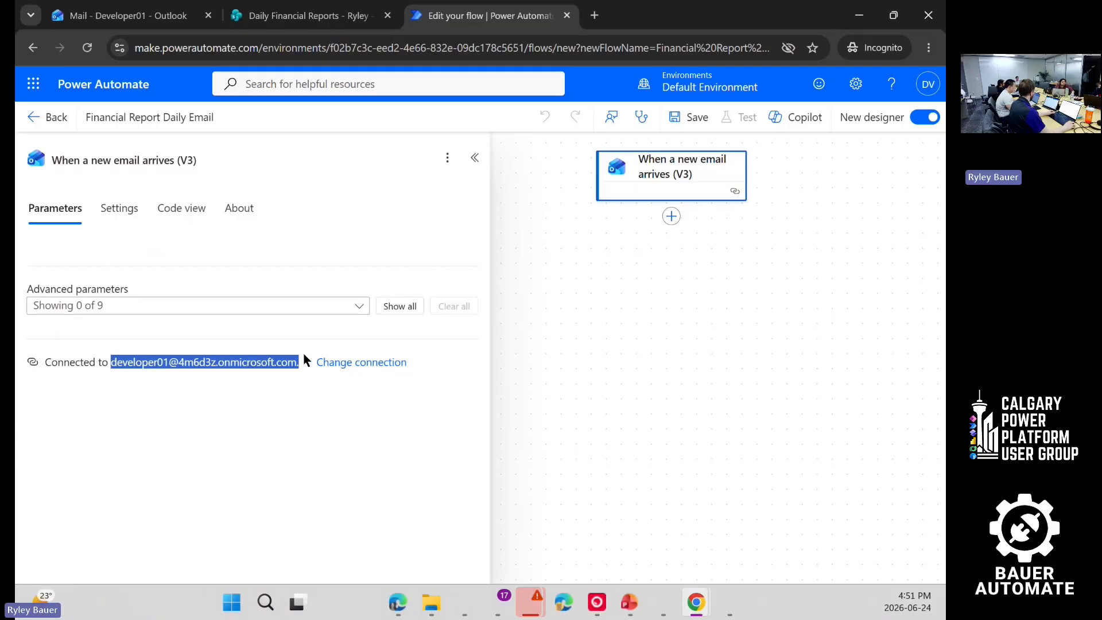
pyautogui.click(213, 364)
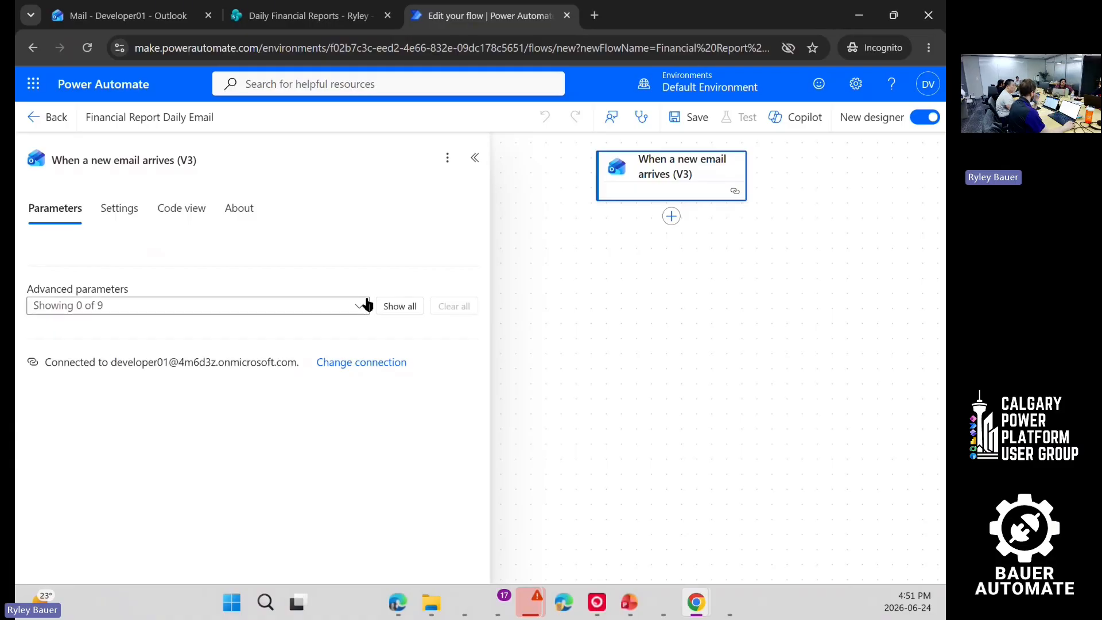
# Step: Show all advanced parameters of the new-email trigger and review the available filter fields
pyautogui.click(289, 306)
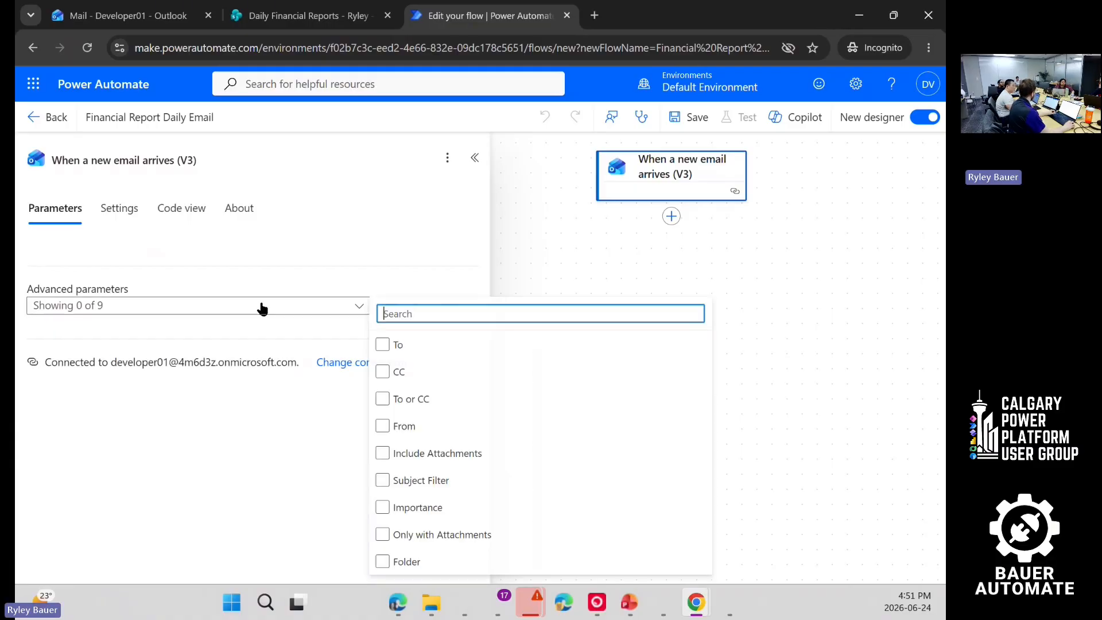
pyautogui.click(322, 442)
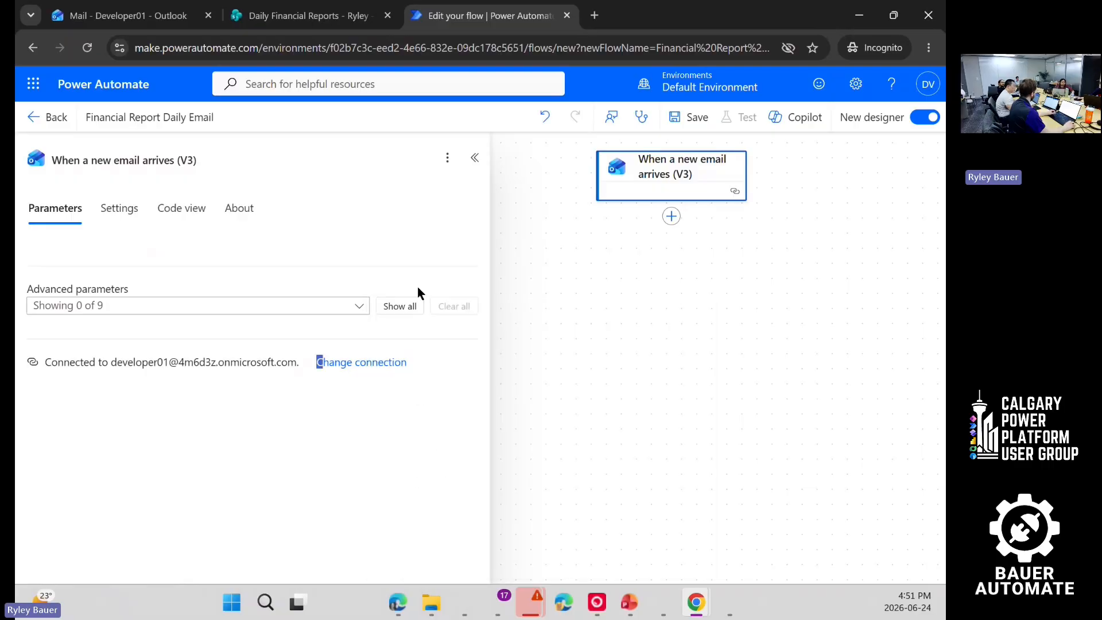
pyautogui.click(408, 308)
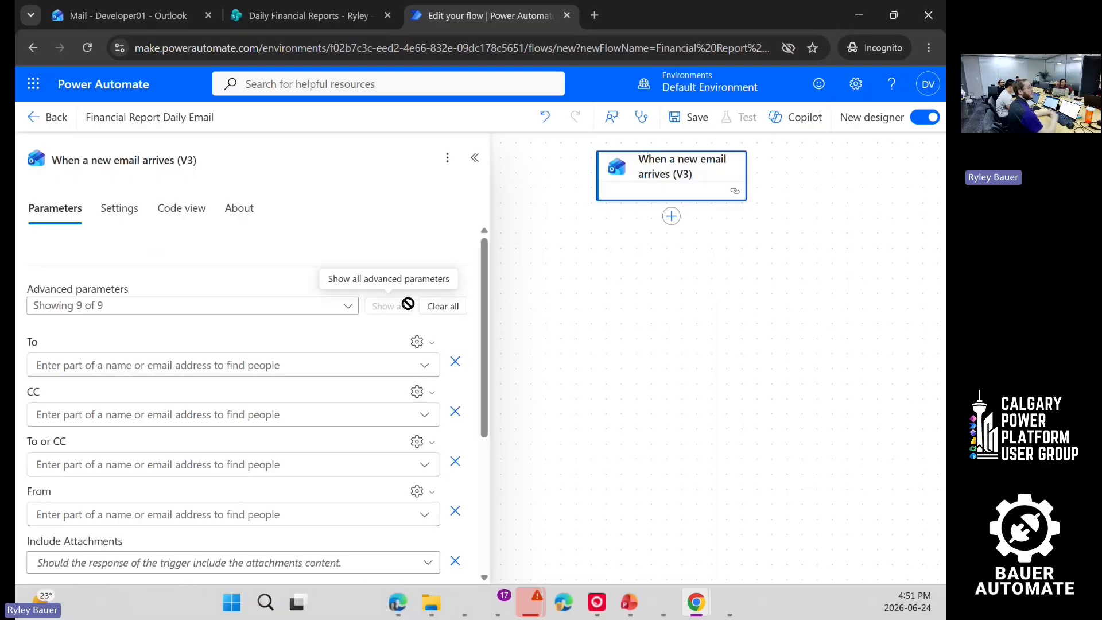
pyautogui.scroll(-3, 275, 366)
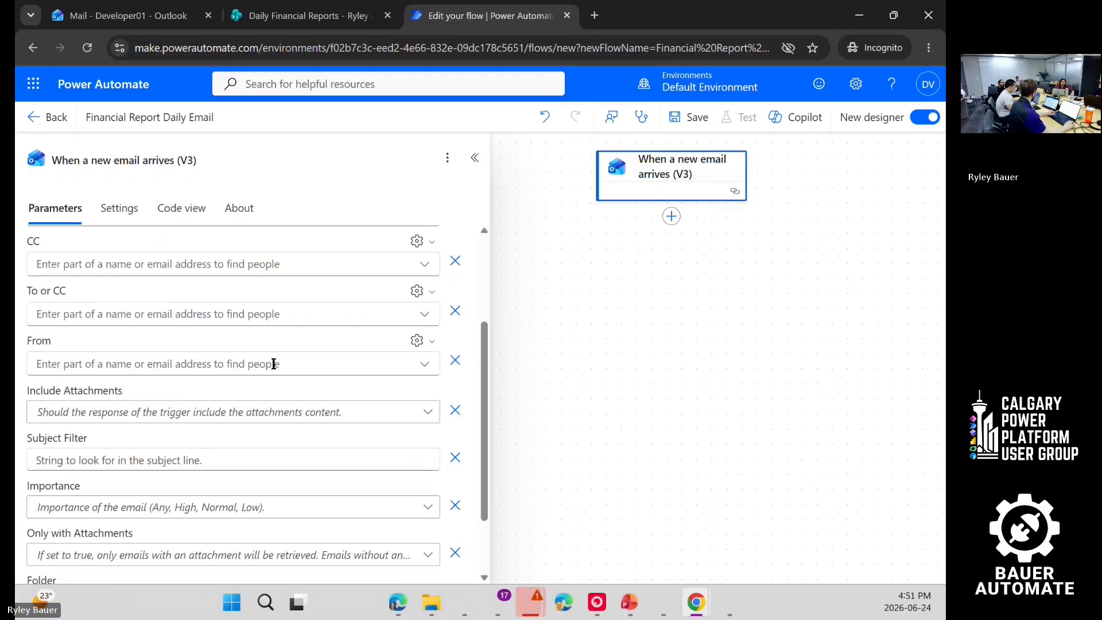
pyautogui.scroll(2, 273, 364)
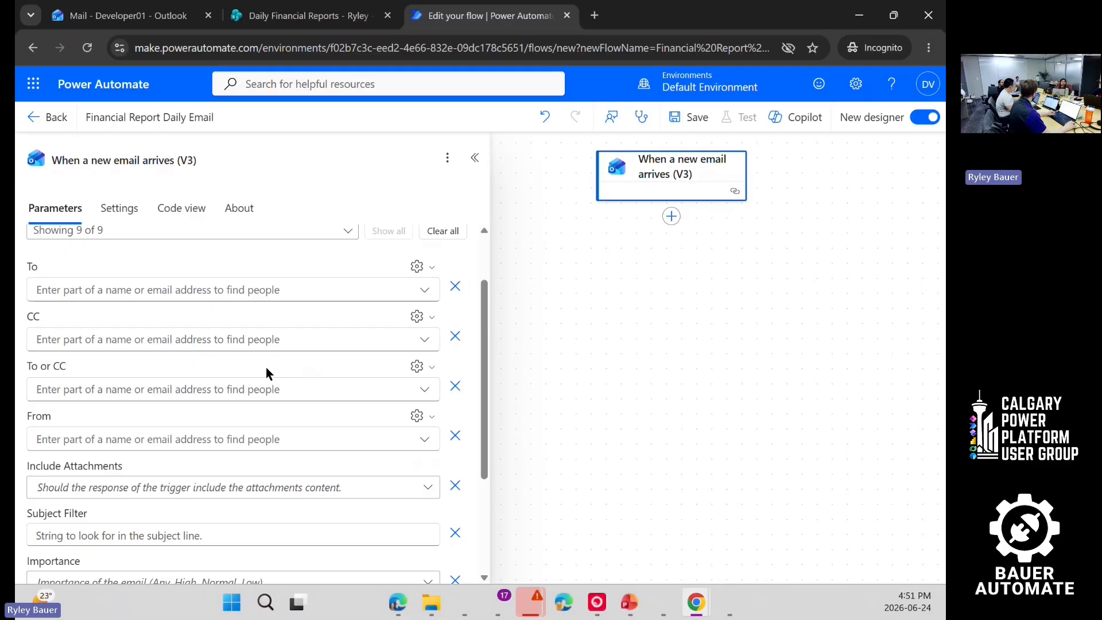
pyautogui.scroll(2, 271, 377)
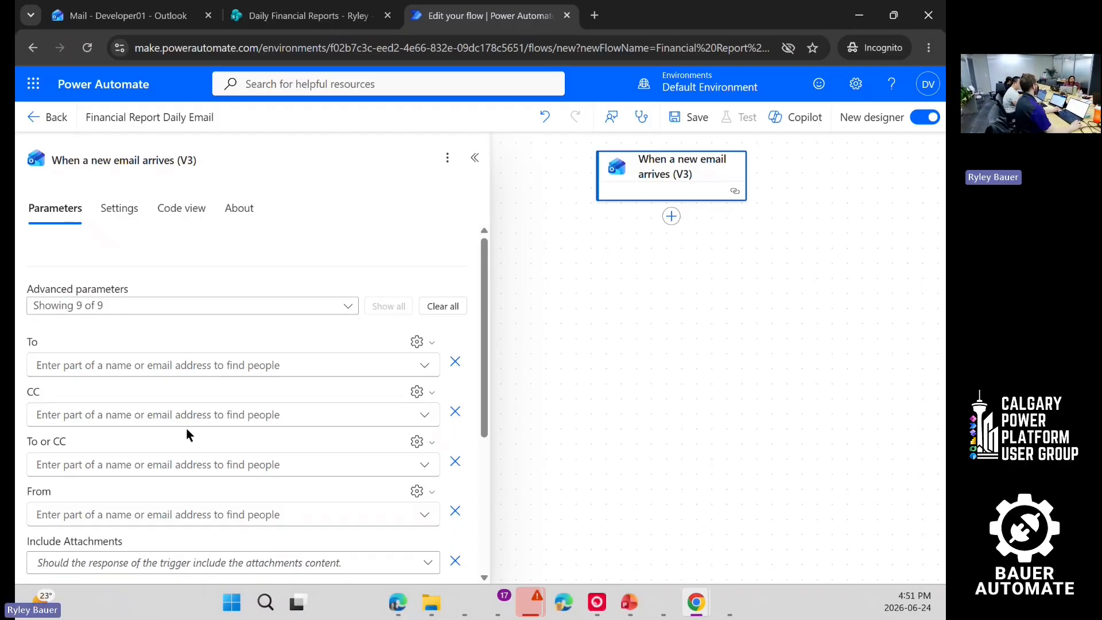
pyautogui.click(160, 363)
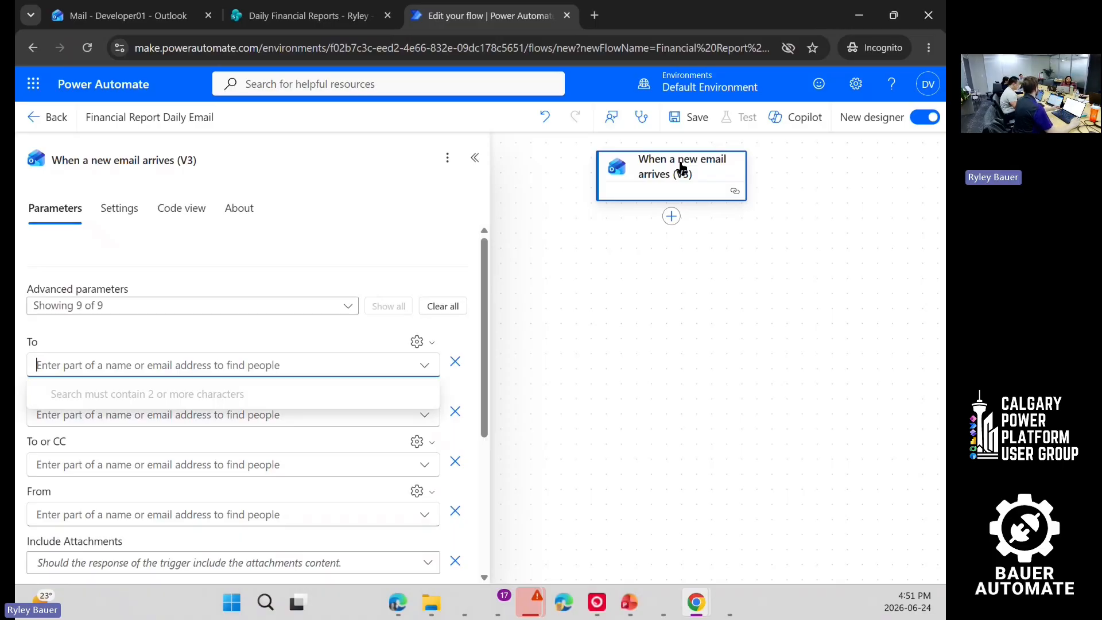
pyautogui.click(285, 257)
# Step: Set the trigger's subject filter to Financial and Include Attachments to Yes
pyautogui.scroll(-1, 281, 288)
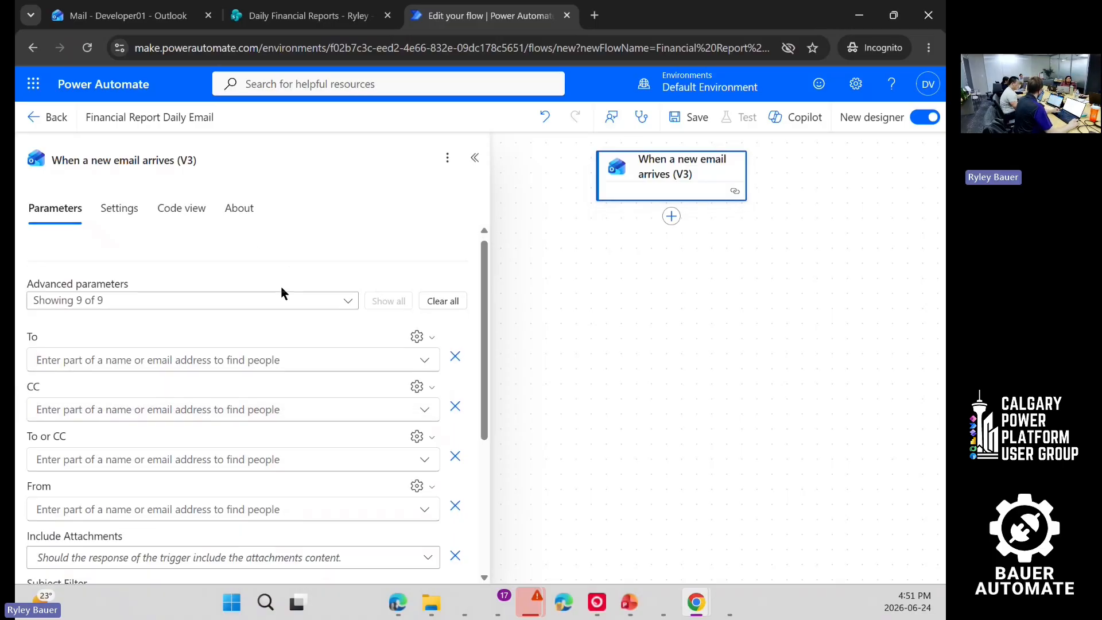
pyautogui.scroll(-2, 281, 287)
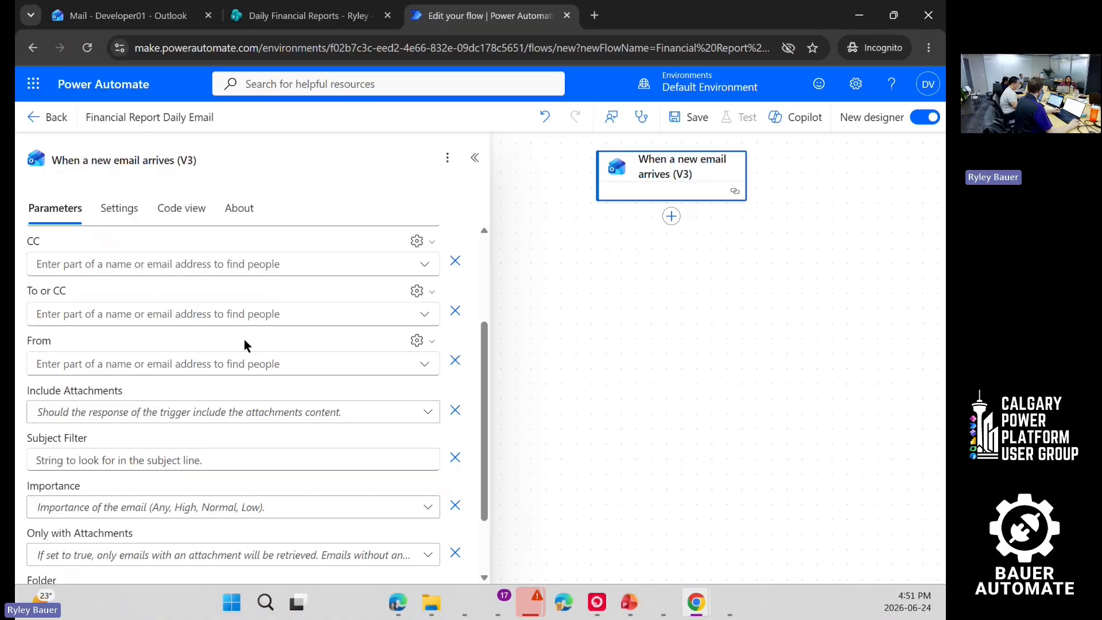
pyautogui.click(61, 461)
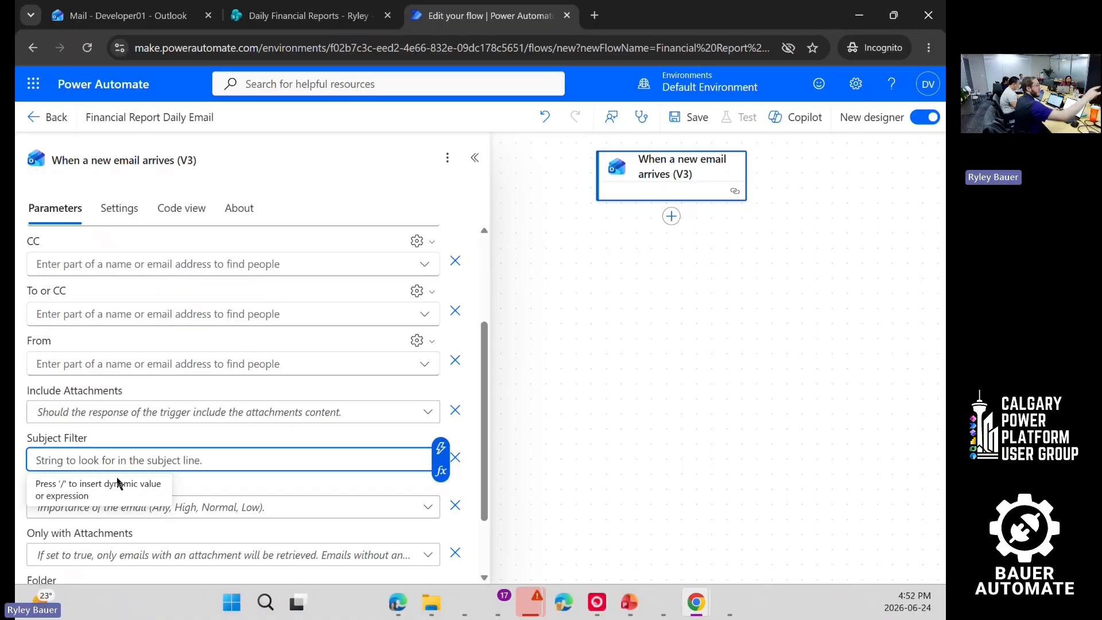
pyautogui.write('Financial')
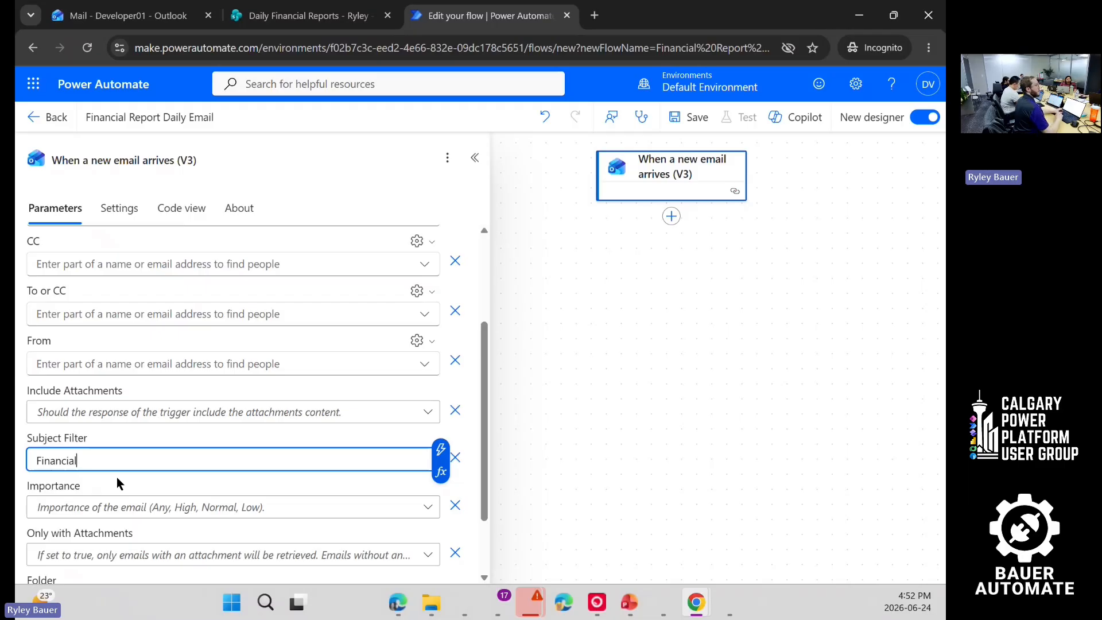
pyautogui.press('Tab')
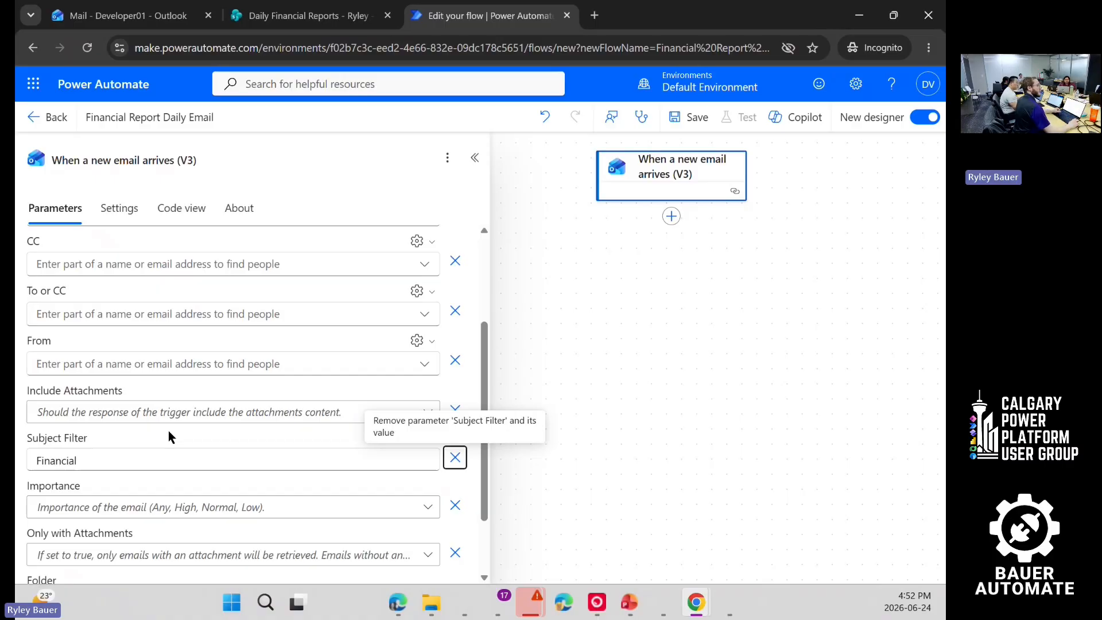
pyautogui.click(120, 420)
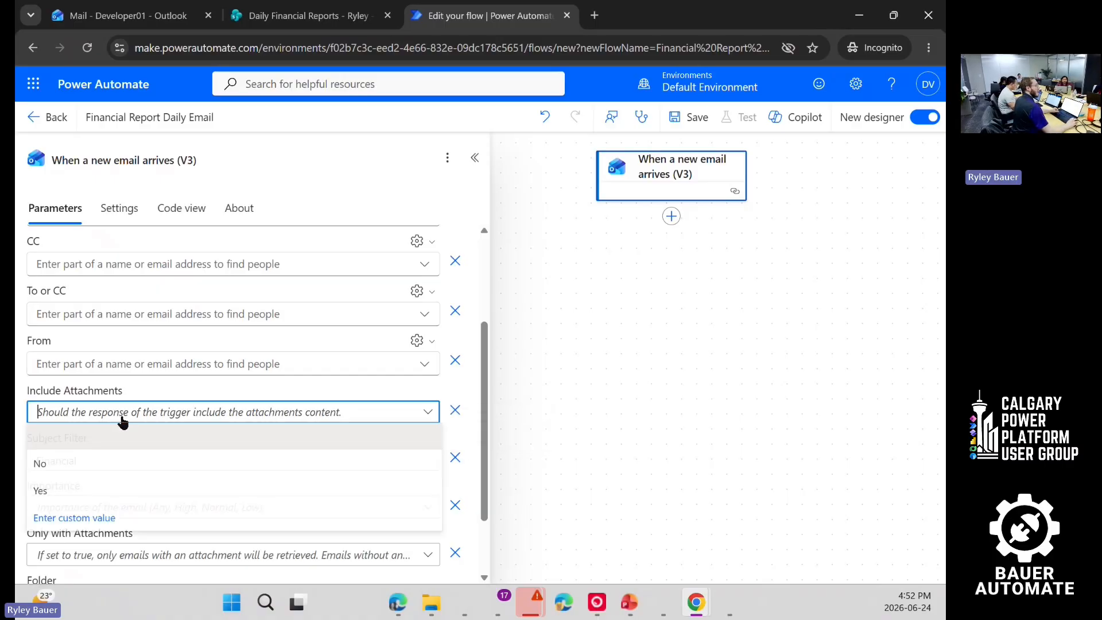
pyautogui.click(51, 489)
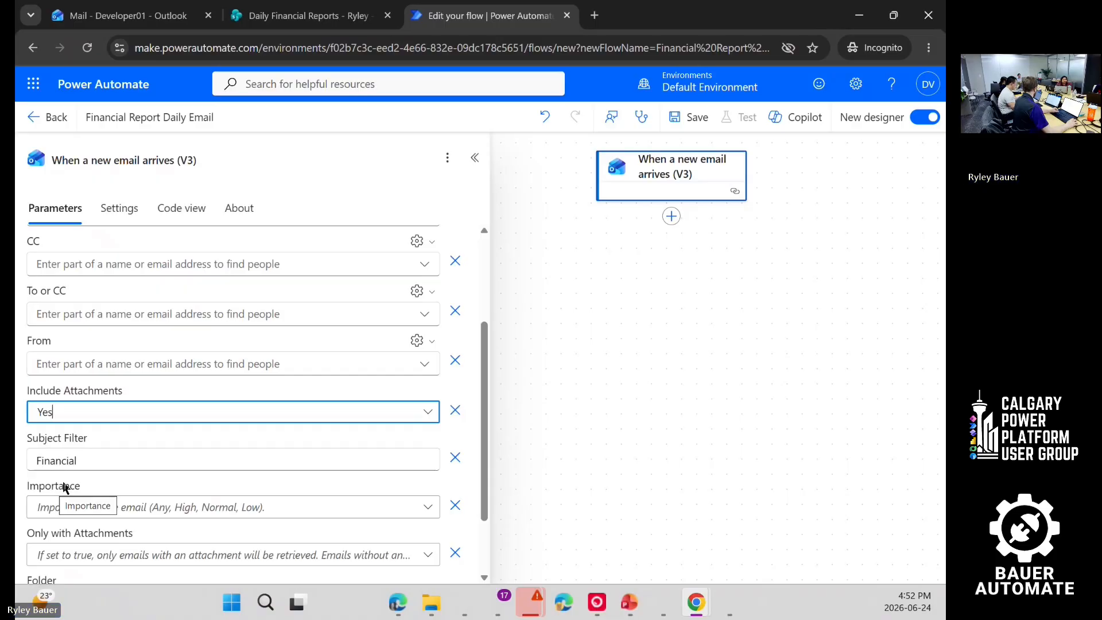
# Step: Set the new-email trigger's Only with Attachments option to Yes
pyautogui.scroll(-2, 145, 459)
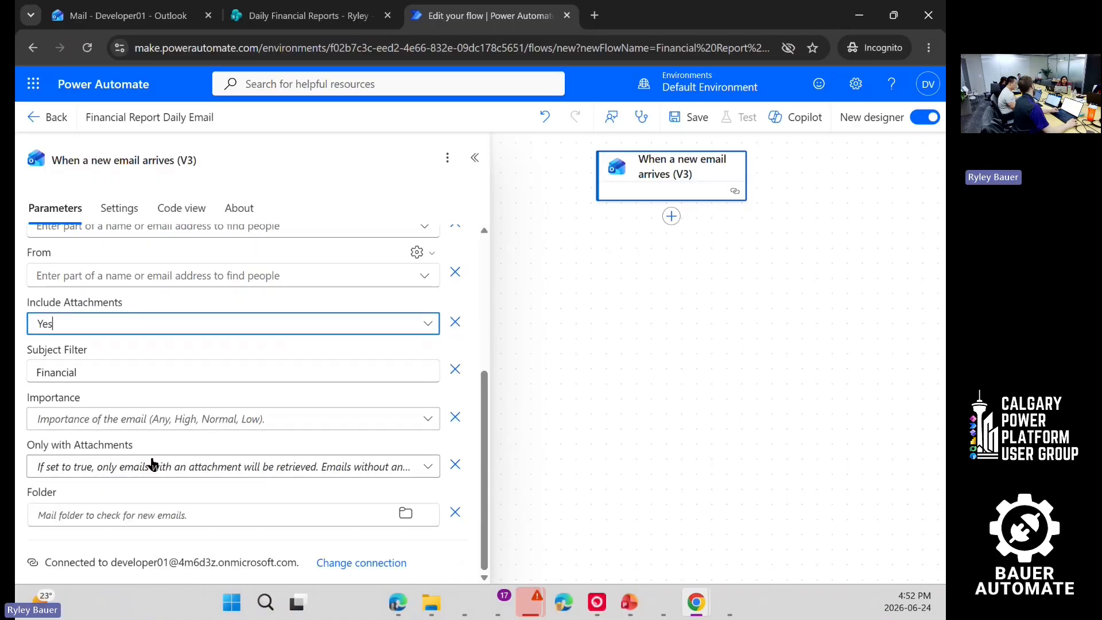
pyautogui.click(170, 471)
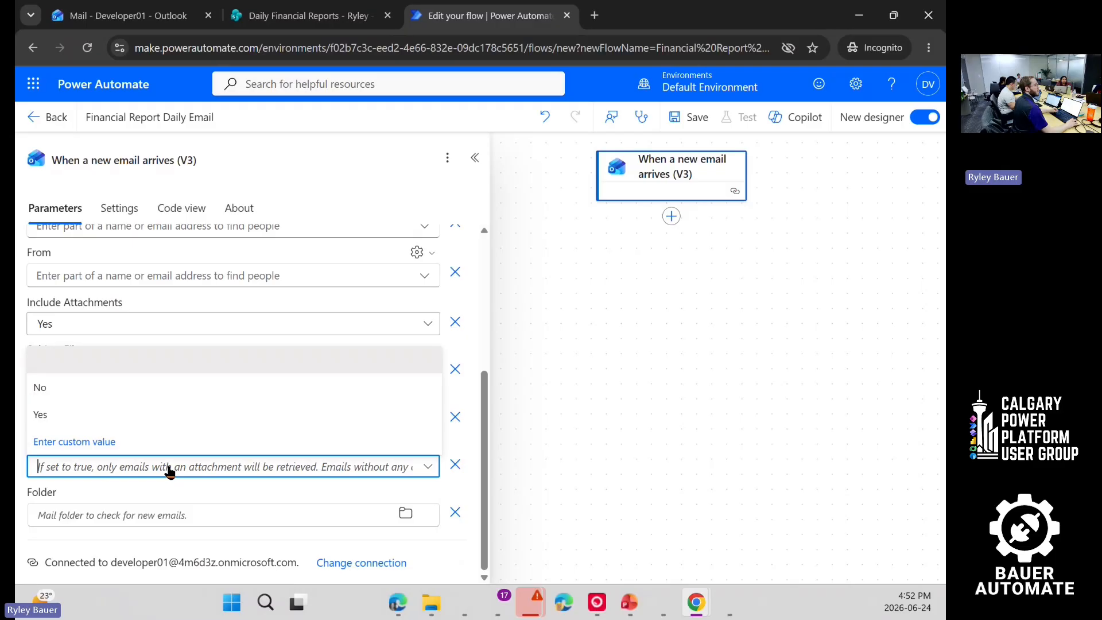
pyautogui.click(48, 415)
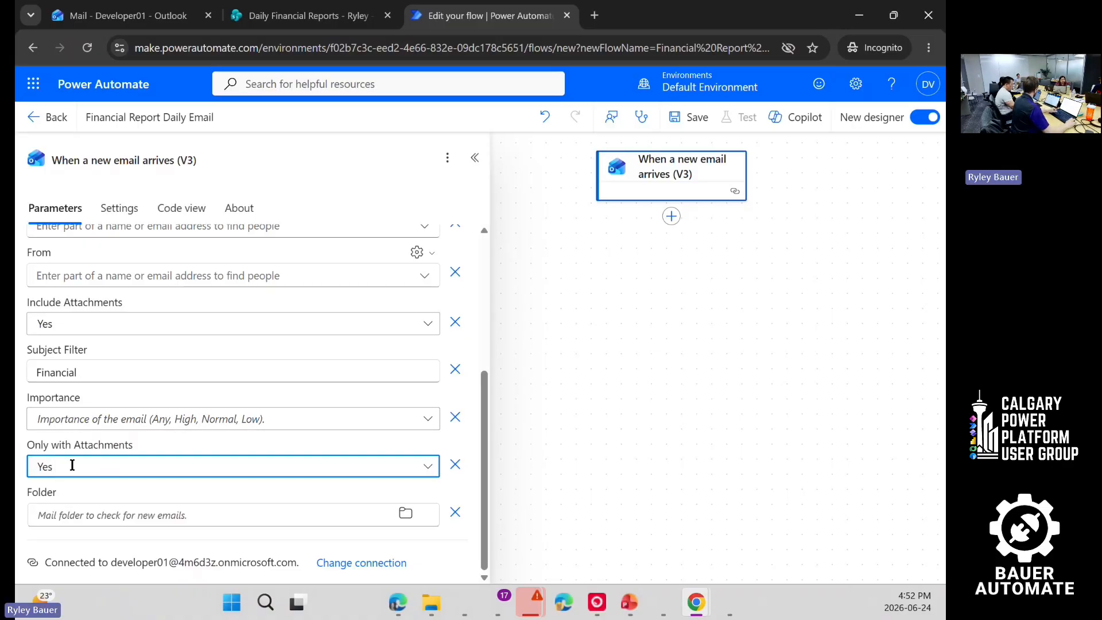
pyautogui.scroll(4, 64, 299)
pyautogui.scroll(-4, 94, 364)
# Step: Browse the mail folders available for the trigger's Folder parameter, then close the trigger's settings without choosing one
pyautogui.click(98, 520)
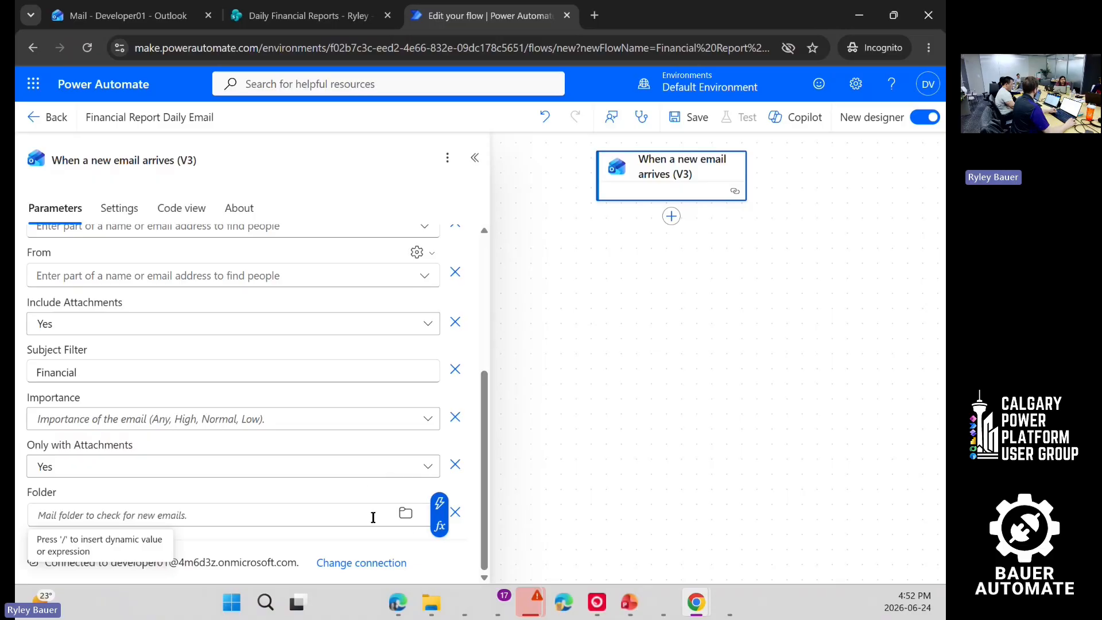
pyautogui.click(406, 514)
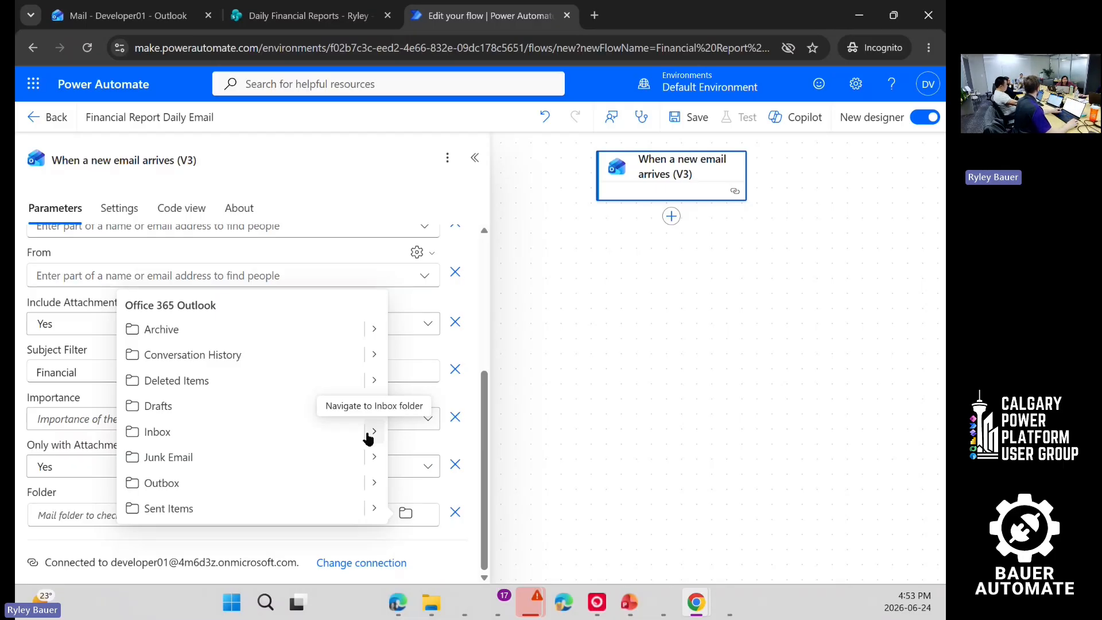
pyautogui.click(532, 307)
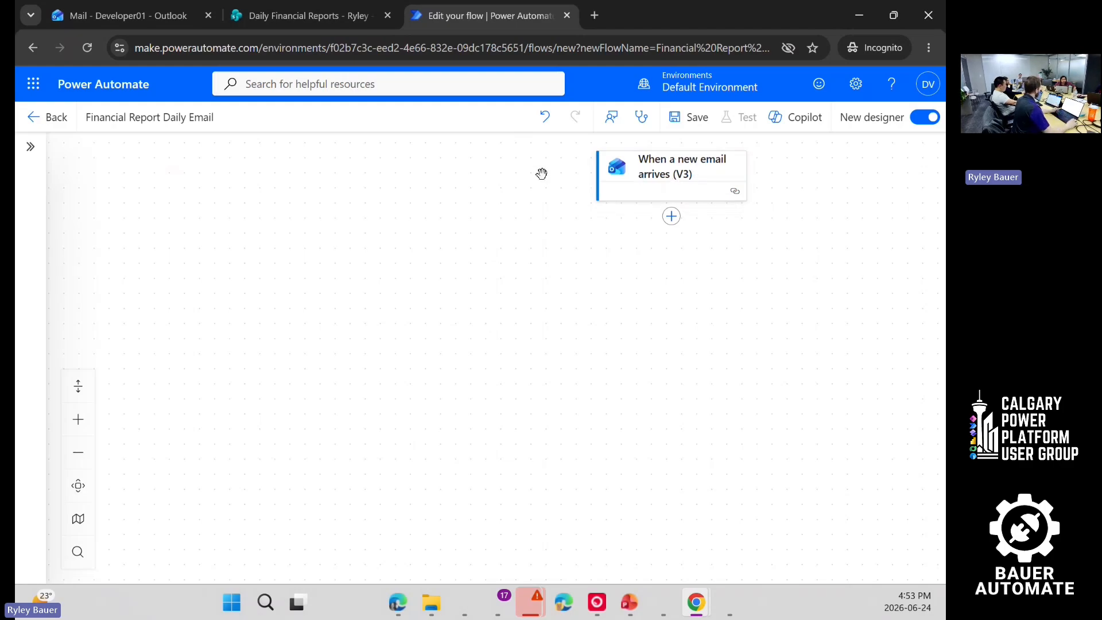
# Step: Add a SharePoint Create file action below the email trigger and sign in with the developer account to create its connection
pyautogui.click(671, 218)
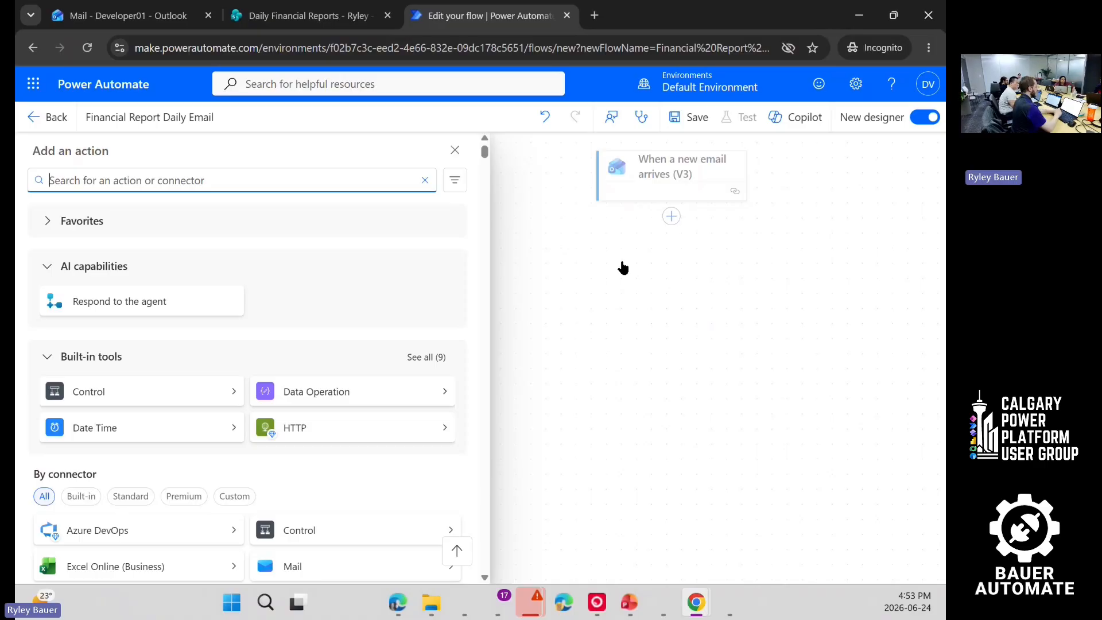
pyautogui.write('create file')
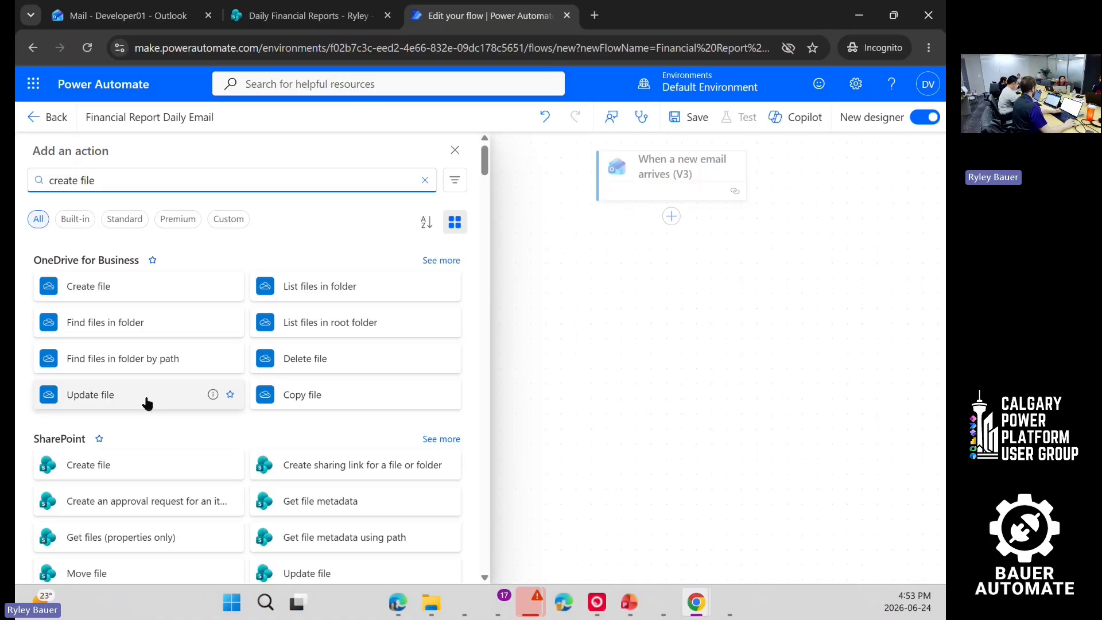
pyautogui.scroll(-2, 127, 430)
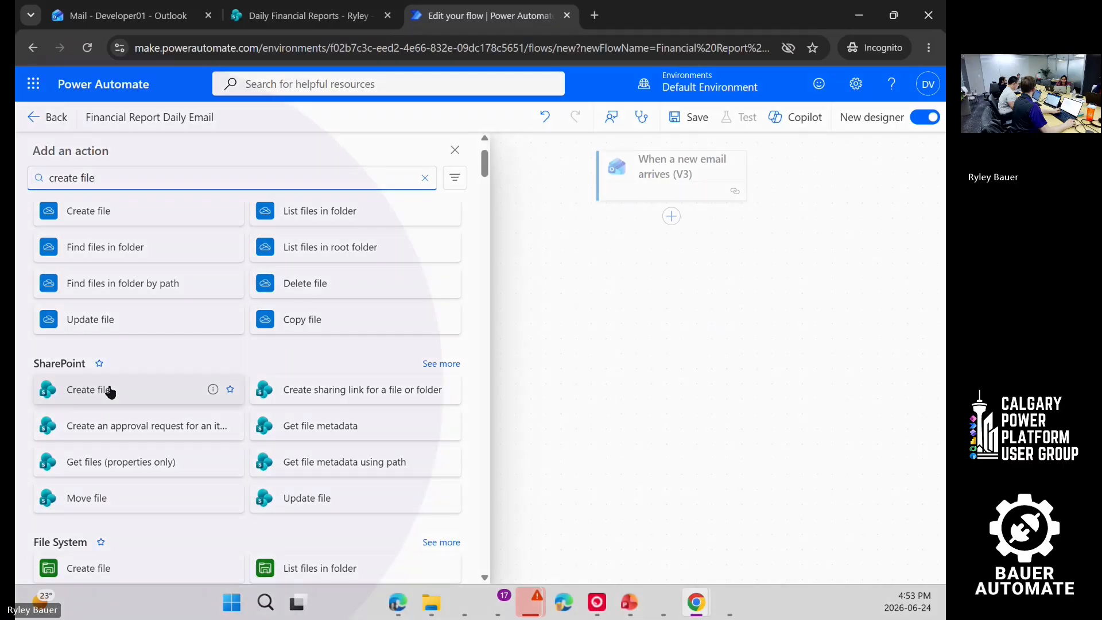
pyautogui.click(118, 391)
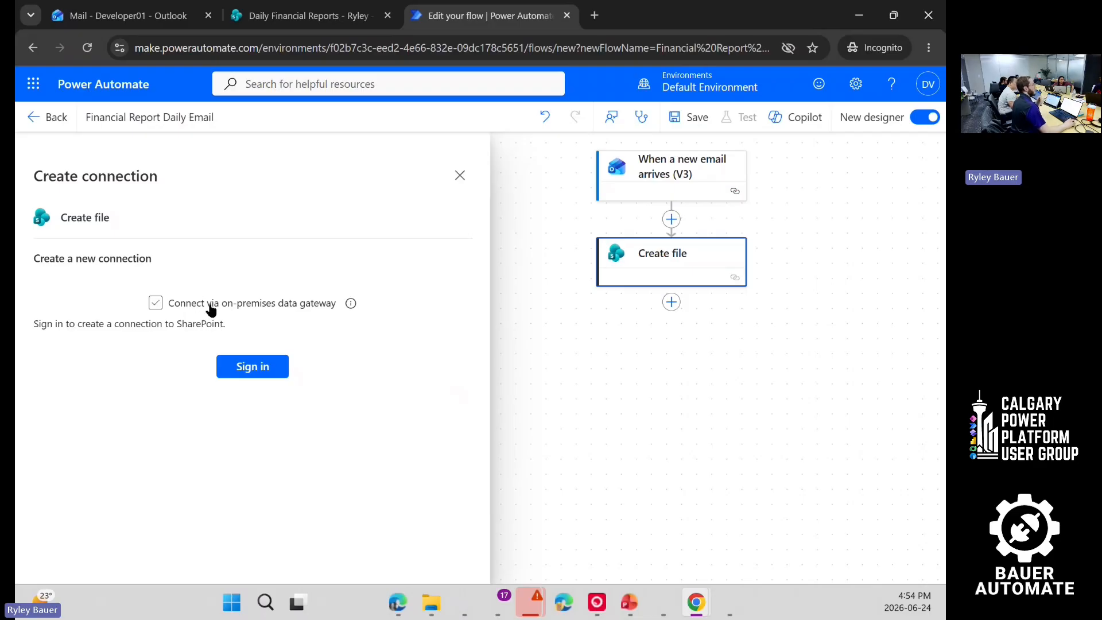
pyautogui.click(253, 367)
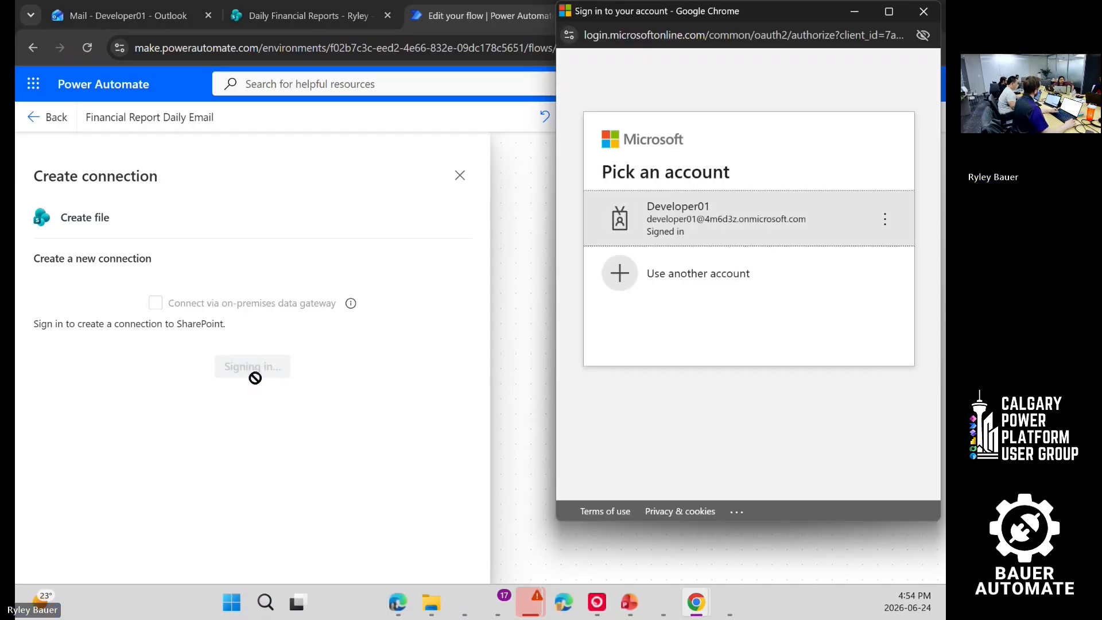
pyautogui.click(676, 231)
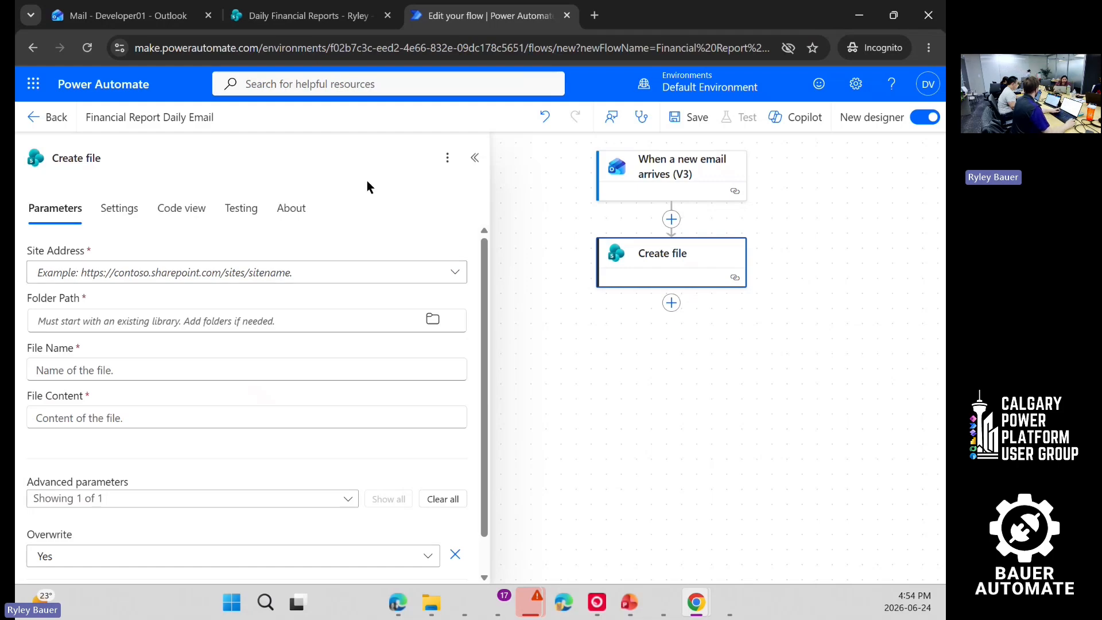
pyautogui.click(323, 22)
pyautogui.click(155, 49)
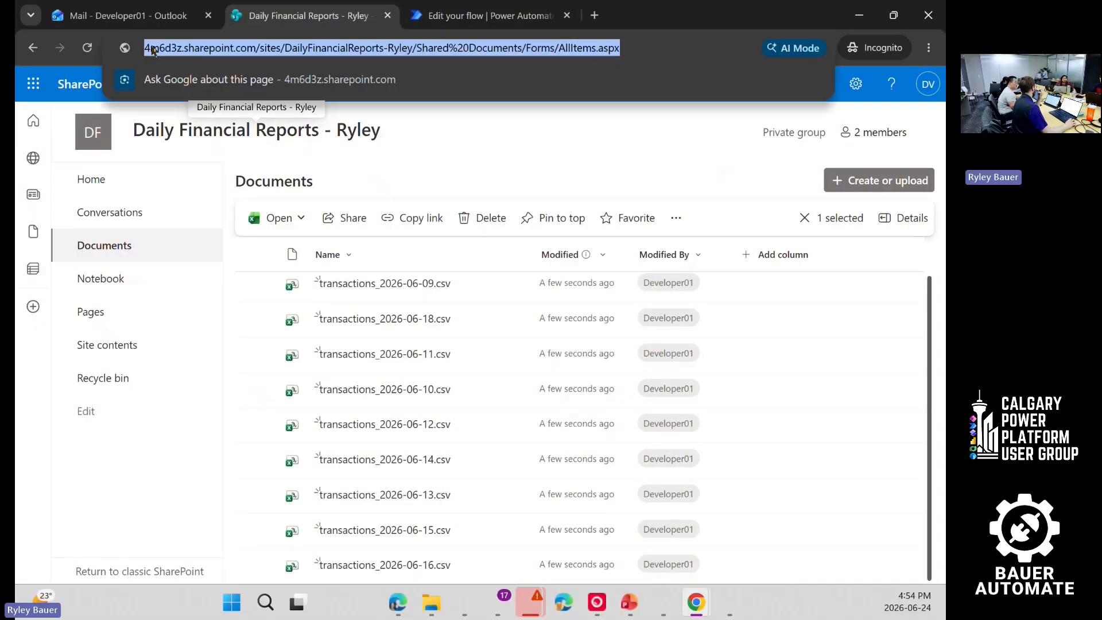
pyautogui.click(154, 50)
pyautogui.moveTo(180, 48); pyautogui.dragTo(450, 51)
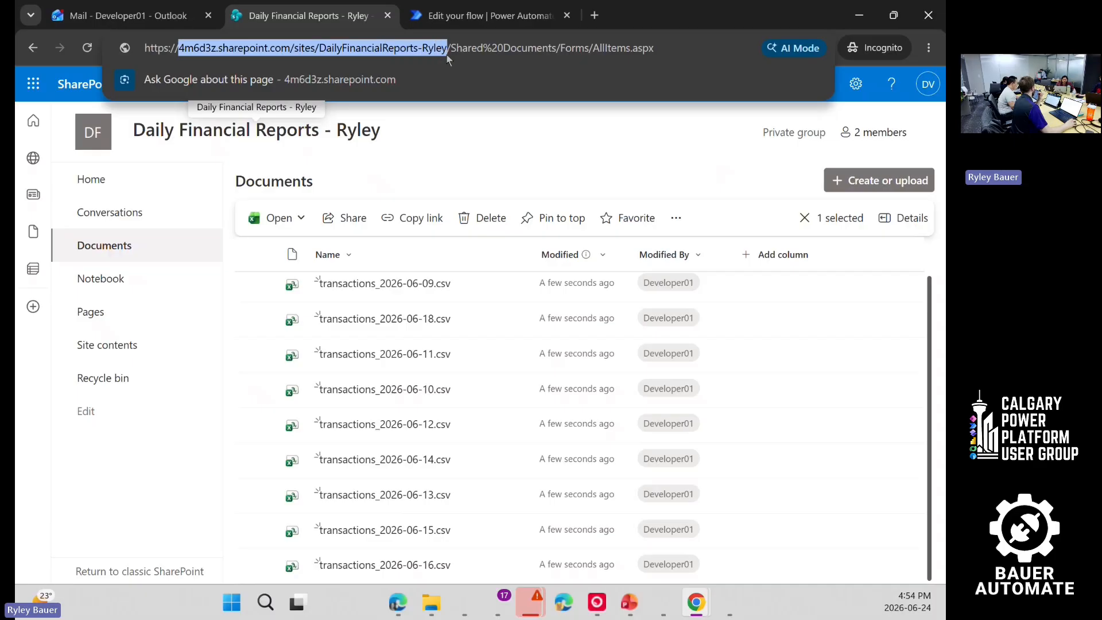
pyautogui.click(448, 18)
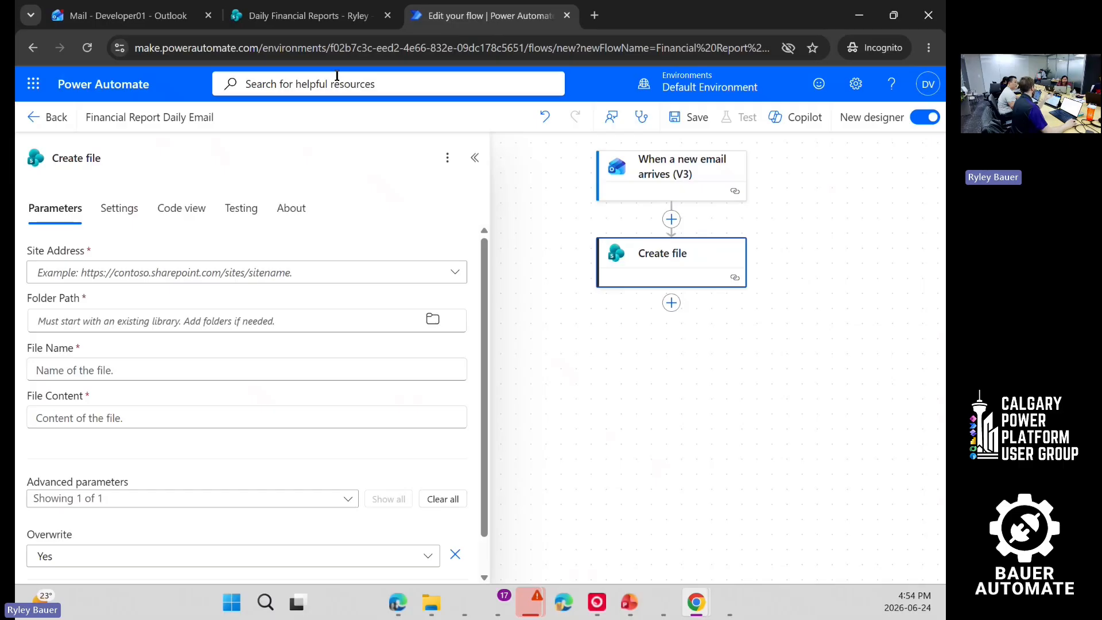
pyautogui.click(313, 276)
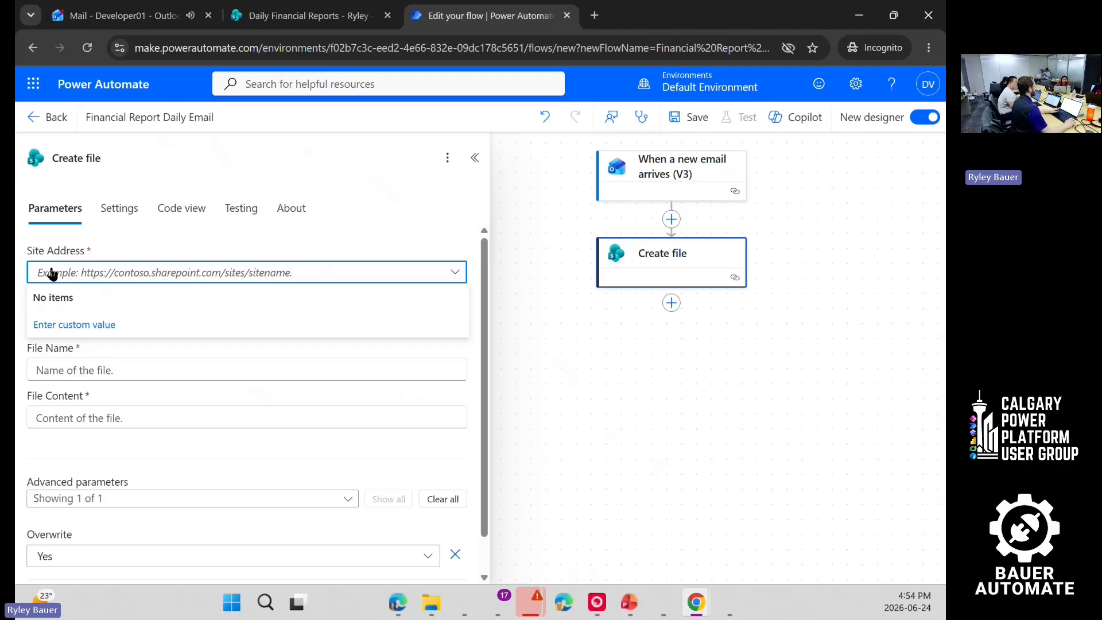
pyautogui.click(332, 17)
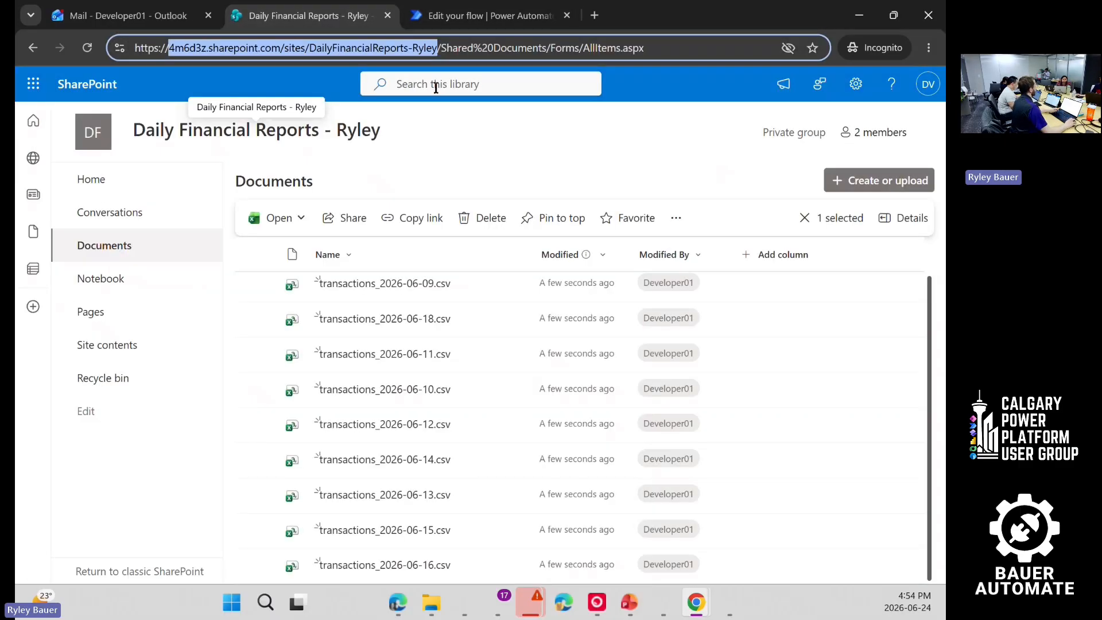
pyautogui.click(439, 48)
pyautogui.moveTo(439, 48); pyautogui.dragTo(134, 65)
pyautogui.hotkey('ctrl', 'c')
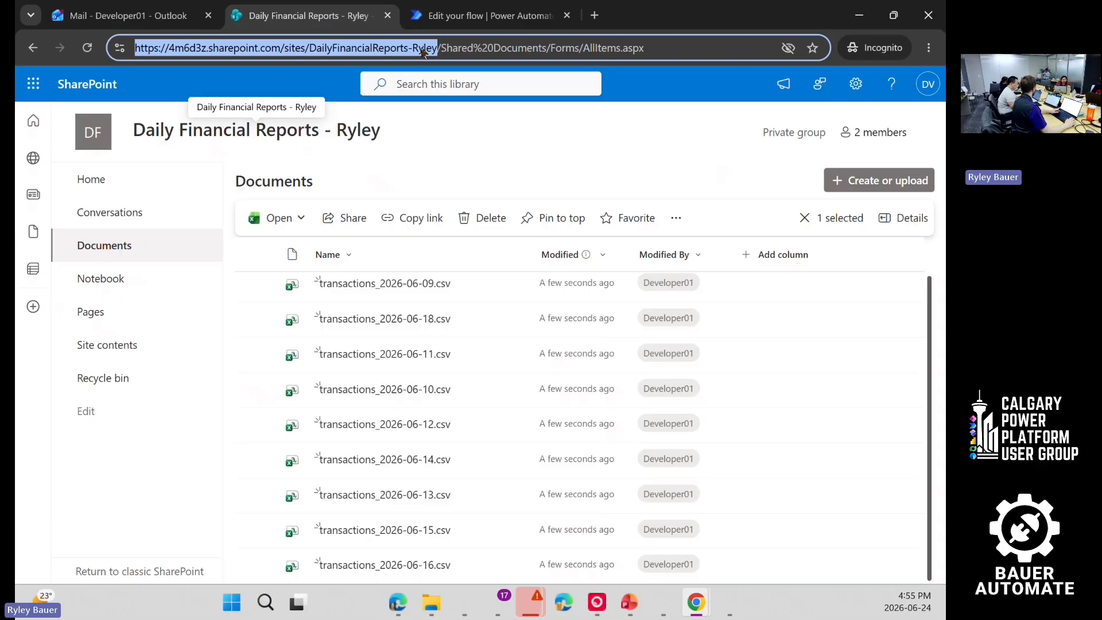
pyautogui.click(454, 17)
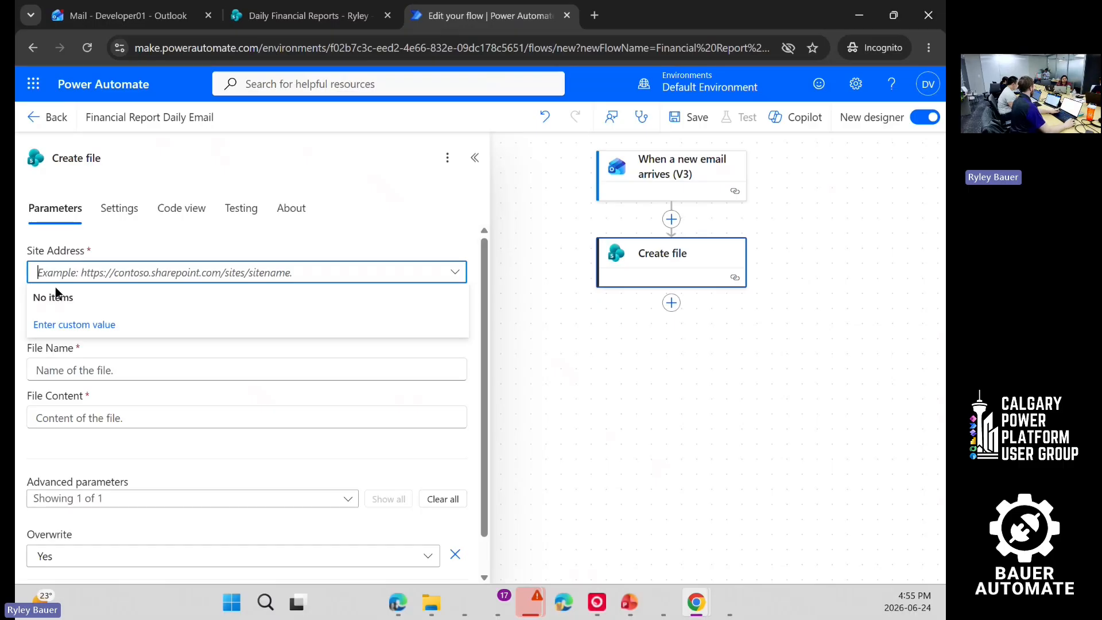
pyautogui.click(81, 326)
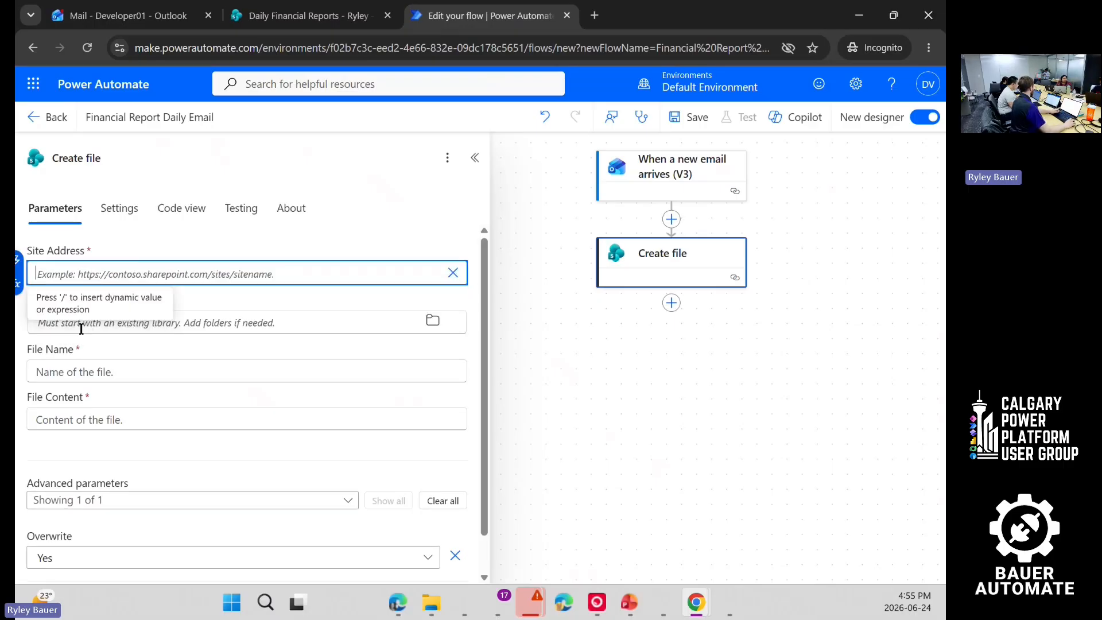
pyautogui.hotkey('ctrl', 'v')
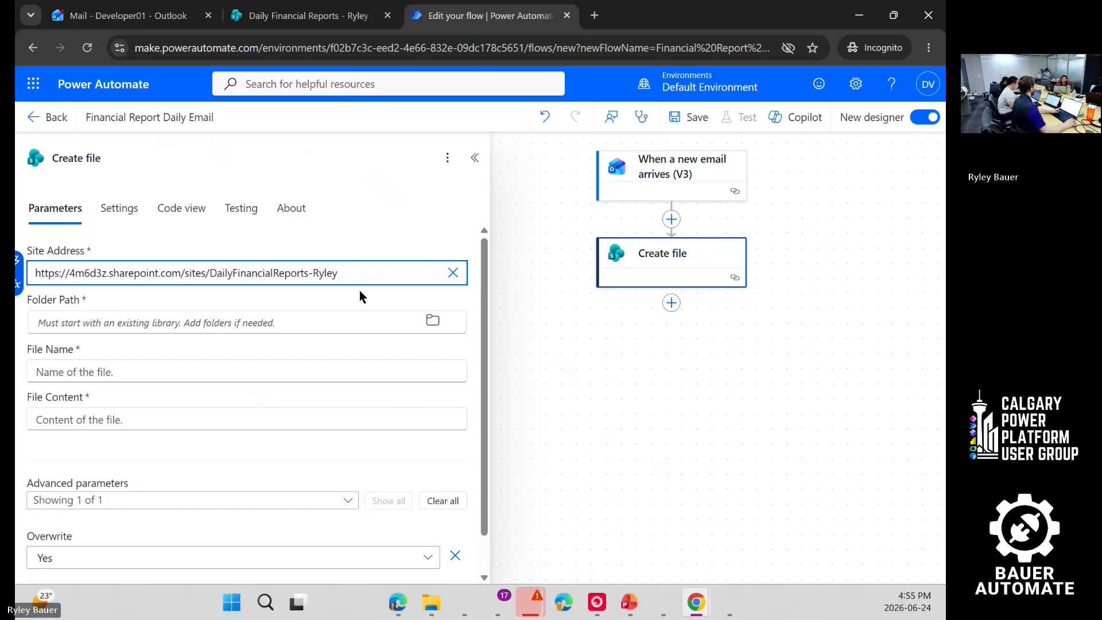
# Step: Compare the SharePoint library's full URL with the Site Address, examining the site portion and the excluded Shared%20Documents/Forms/AllItems.aspx portion
pyautogui.click(315, 15)
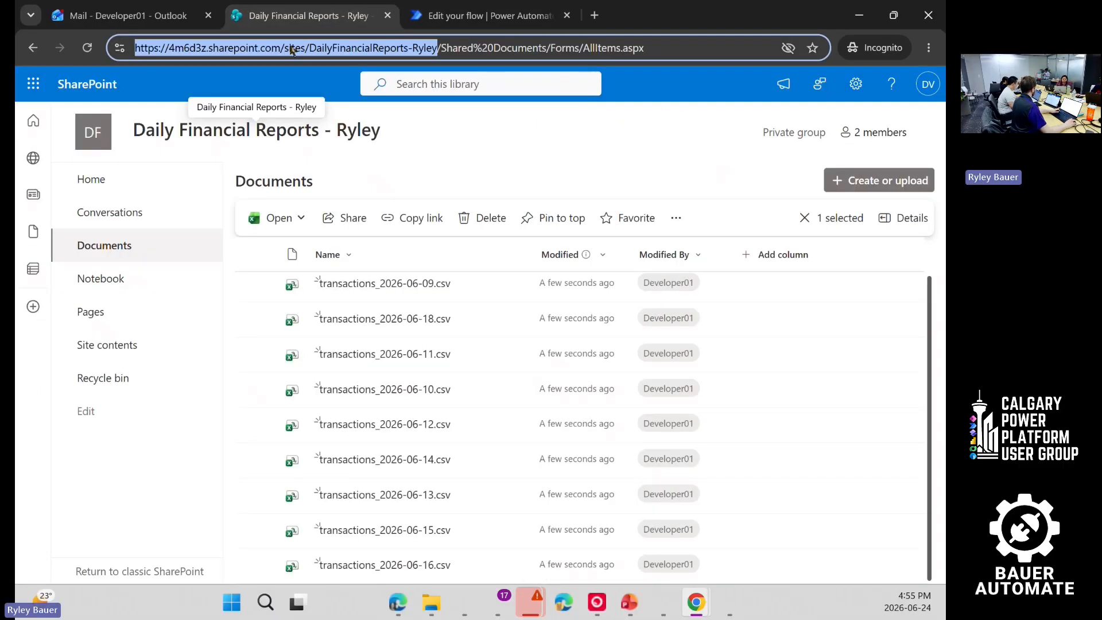
pyautogui.click(308, 49)
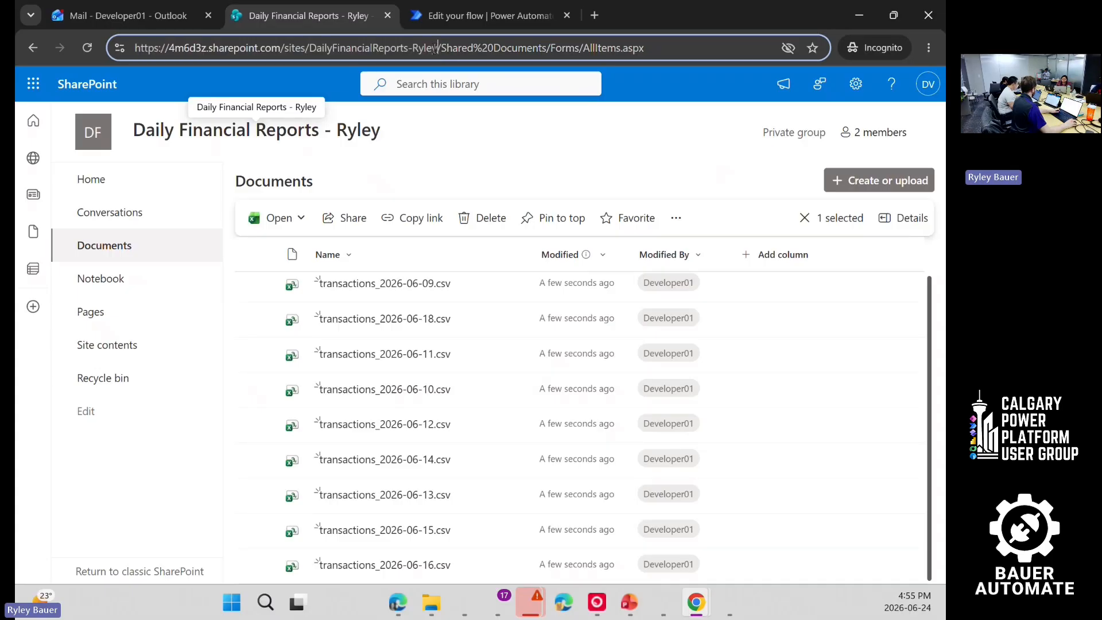
pyautogui.moveTo(437, 49); pyautogui.dragTo(134, 62)
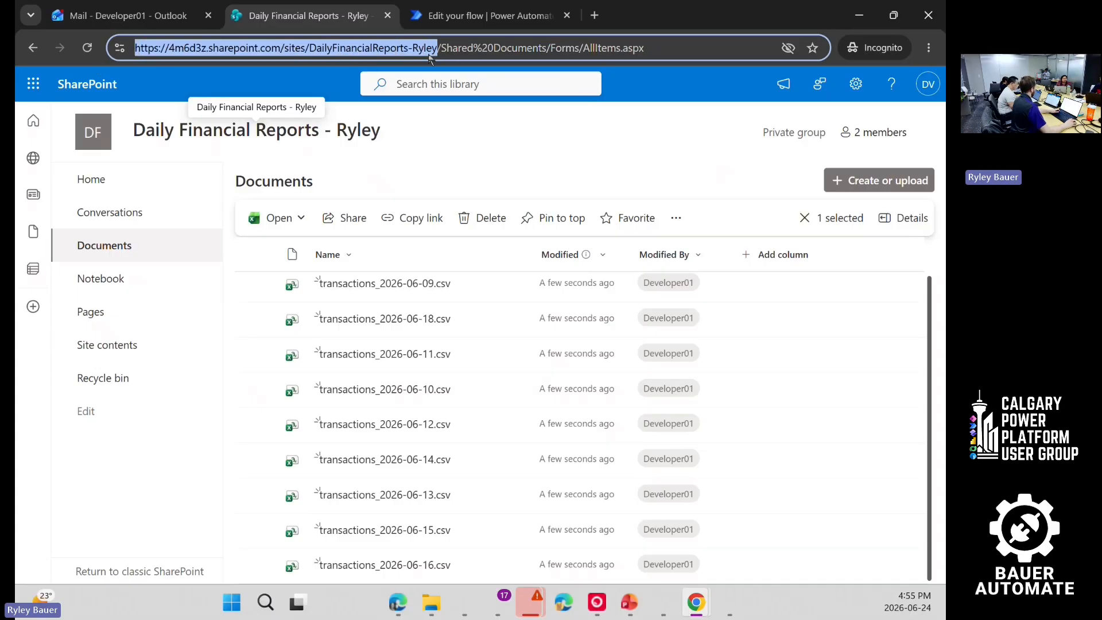
pyautogui.moveTo(442, 50); pyautogui.dragTo(667, 49)
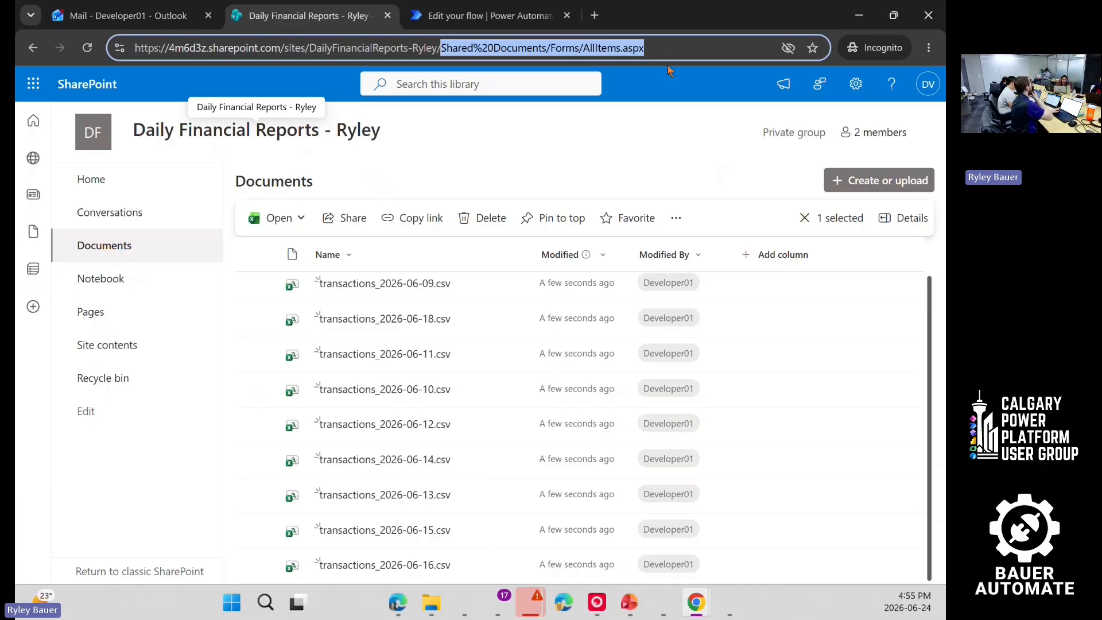
pyautogui.hotkey('ctrl', 'Tab')
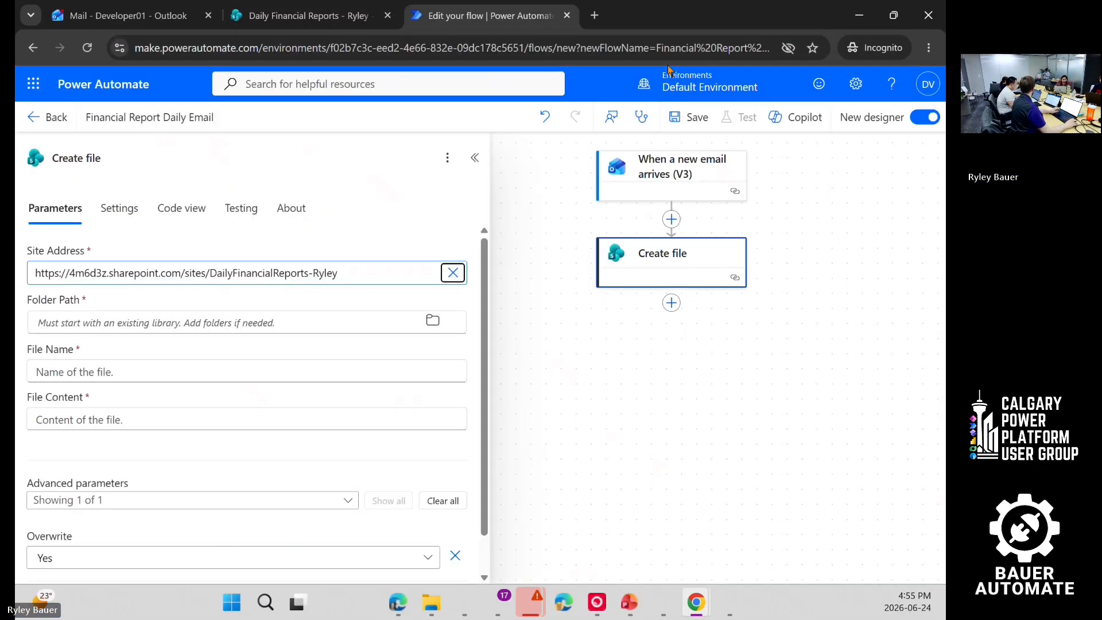
pyautogui.click(340, 269)
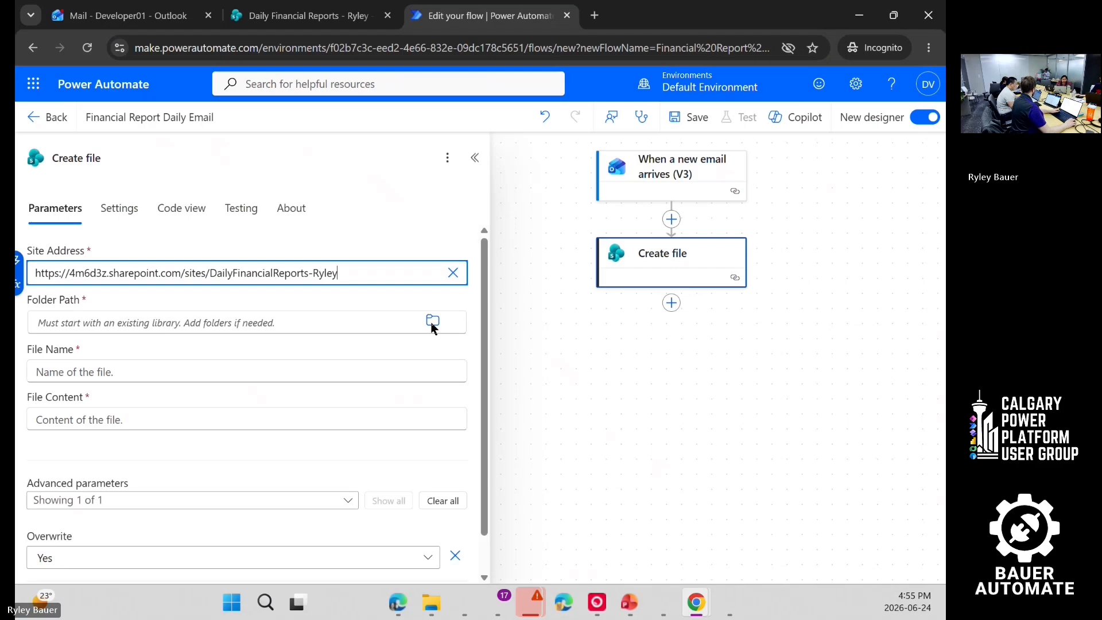
pyautogui.scroll(-1, 290, 450)
pyautogui.scroll(1, 247, 357)
# Step: Browse the site's folders and set the Create file action's Folder Path to /Shared Documents
pyautogui.click(179, 322)
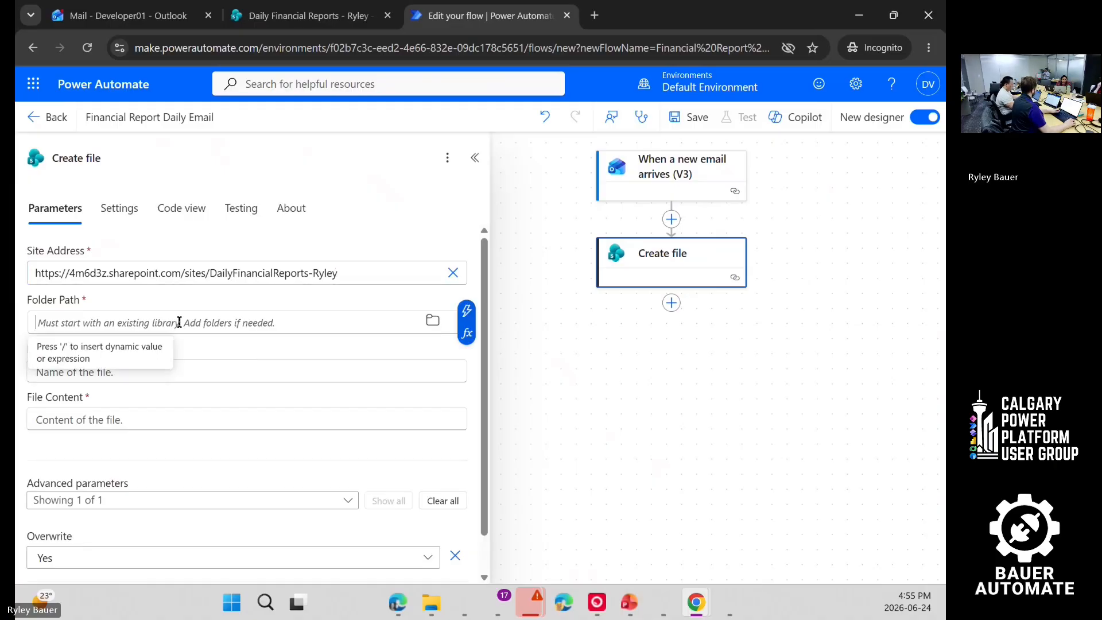
pyautogui.click(433, 320)
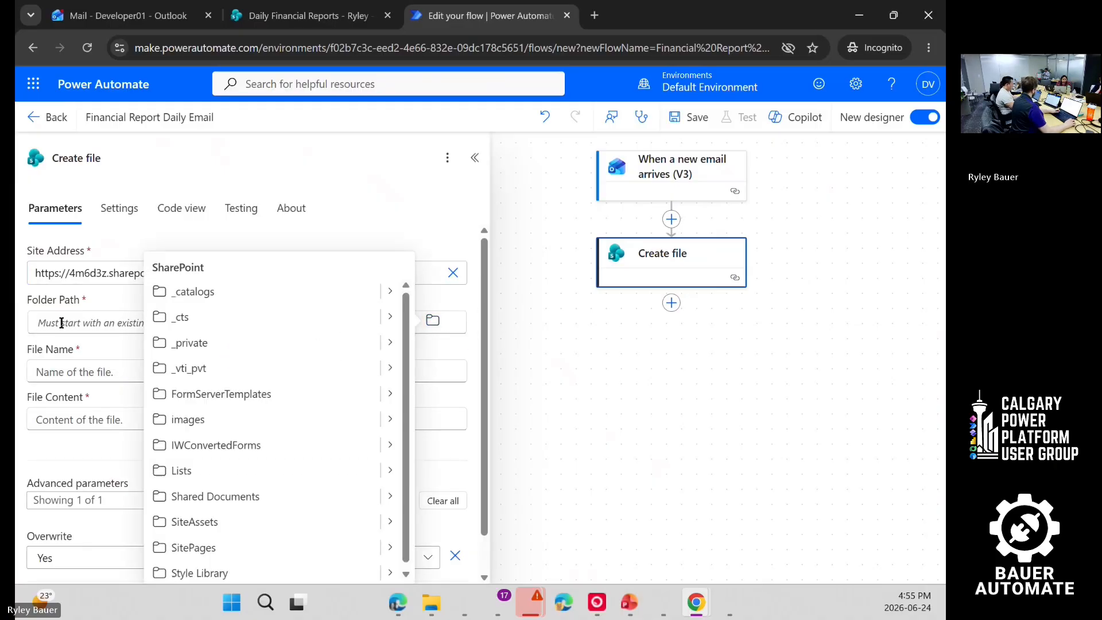
pyautogui.click(101, 320)
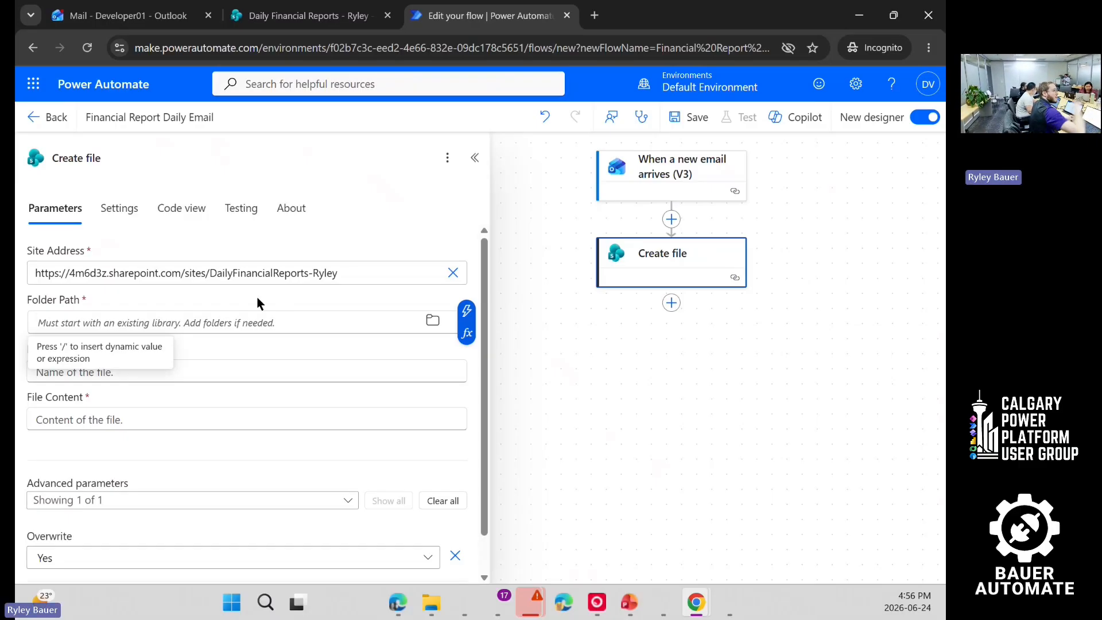
pyautogui.click(431, 322)
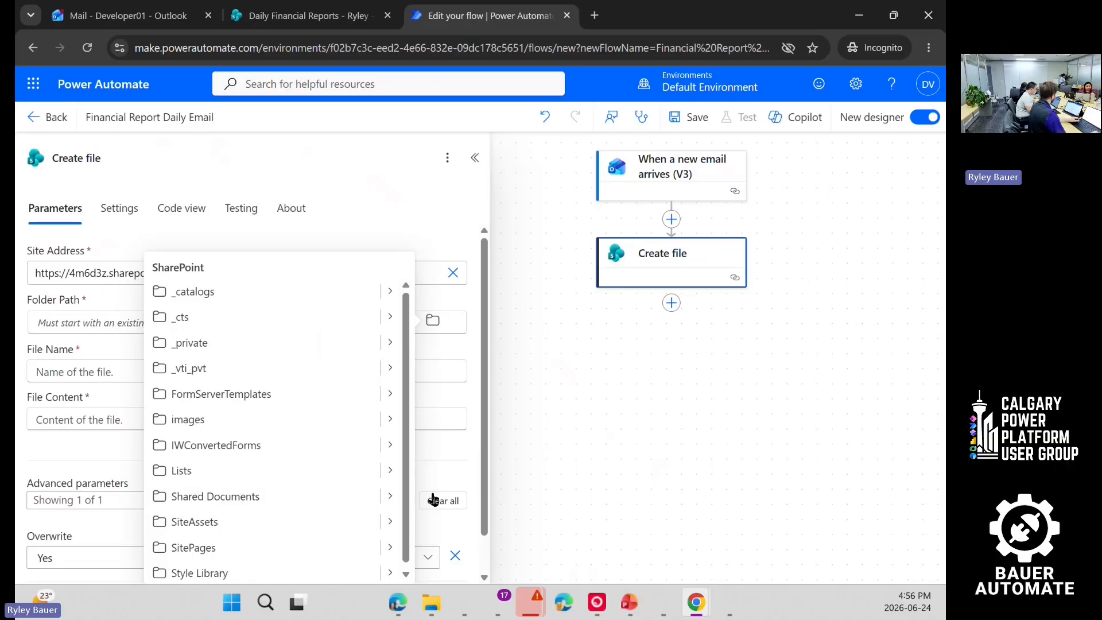
pyautogui.click(390, 497)
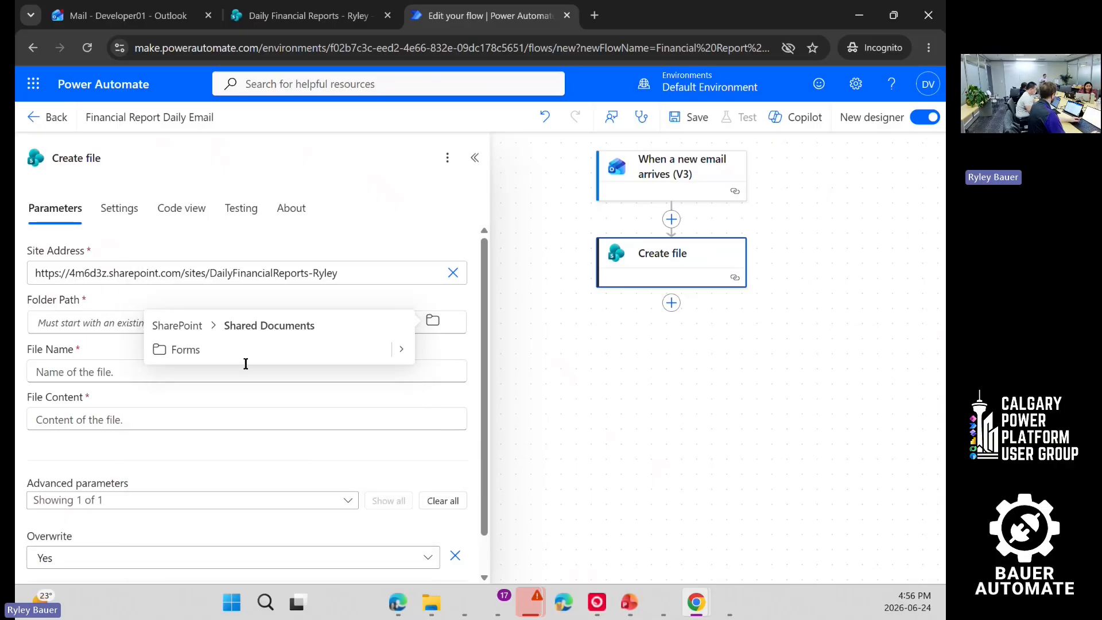
pyautogui.click(198, 328)
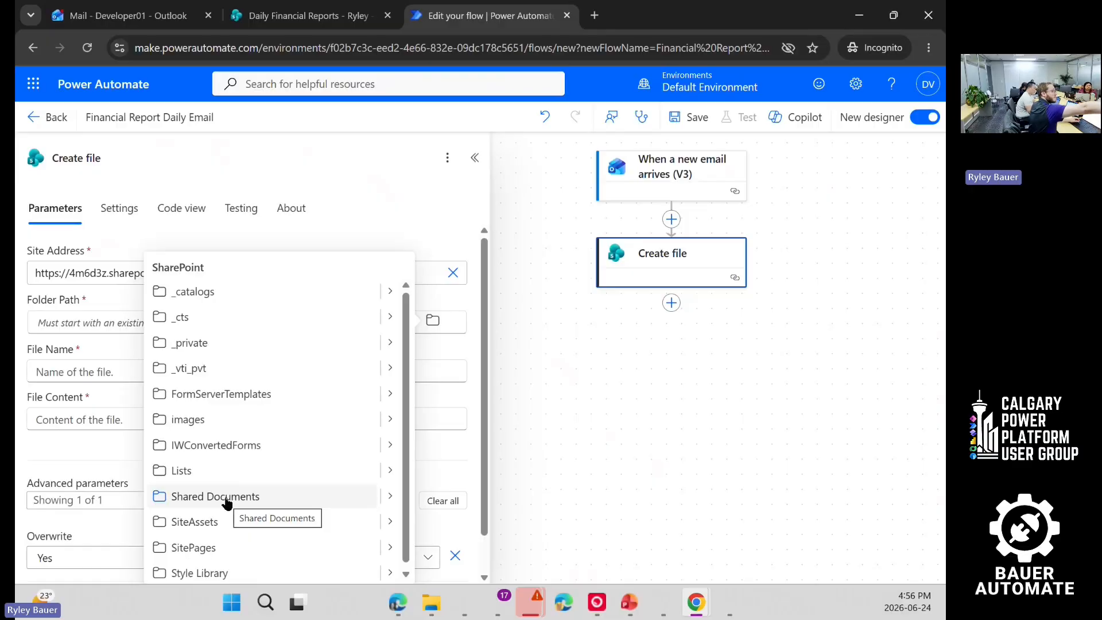
pyautogui.click(227, 503)
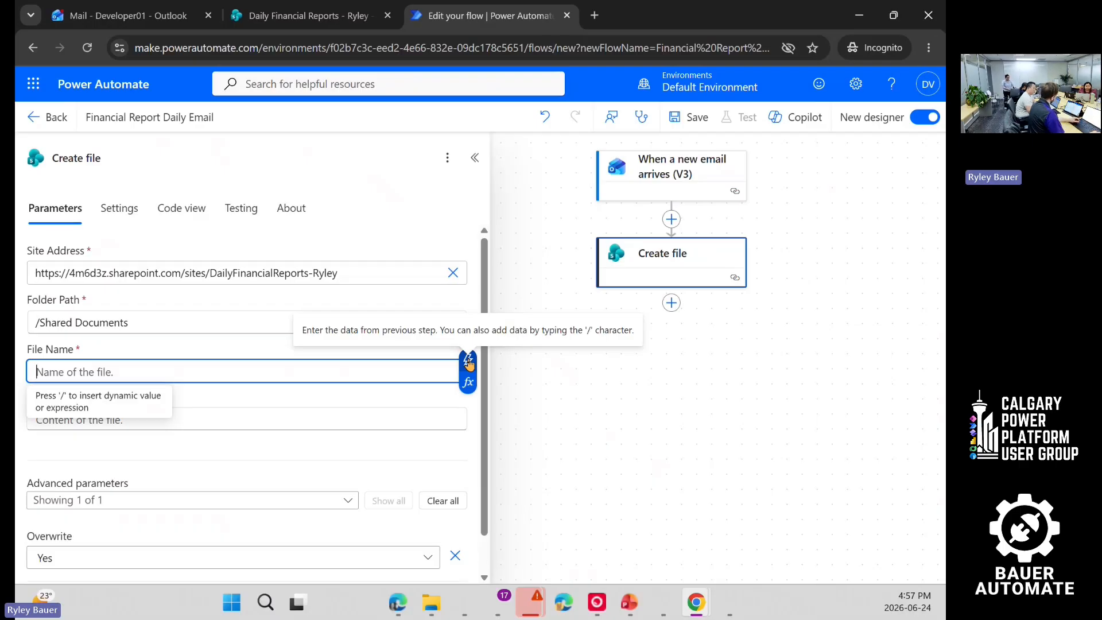
# Step: Set the Create file action's File Name to the email trigger's Attachments Name dynamic value
pyautogui.click(468, 361)
pyautogui.click(87, 373)
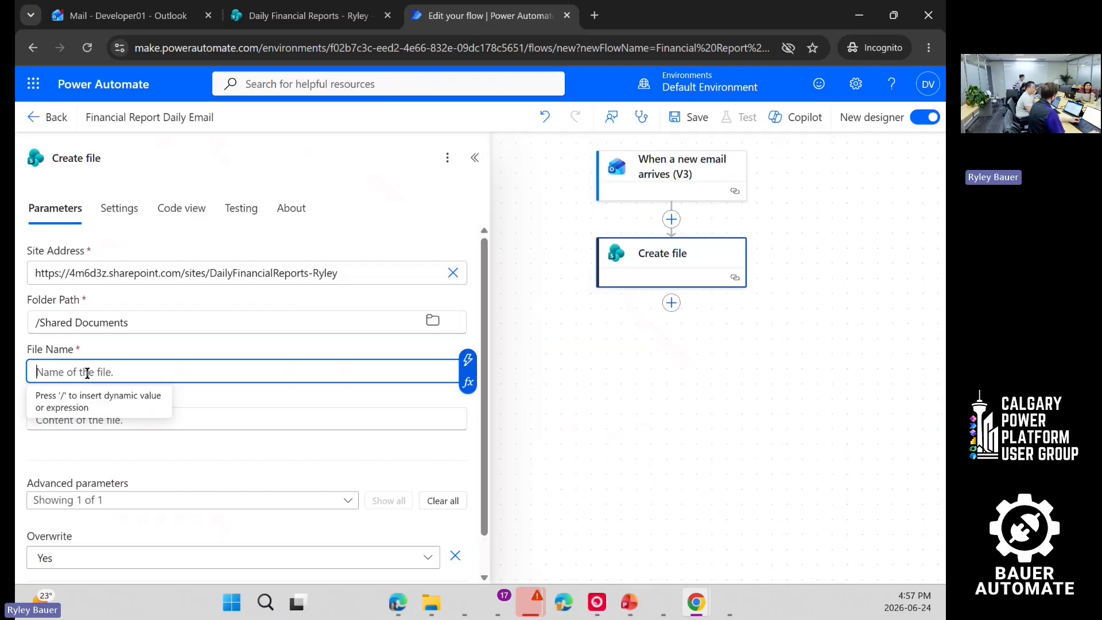
pyautogui.click(466, 360)
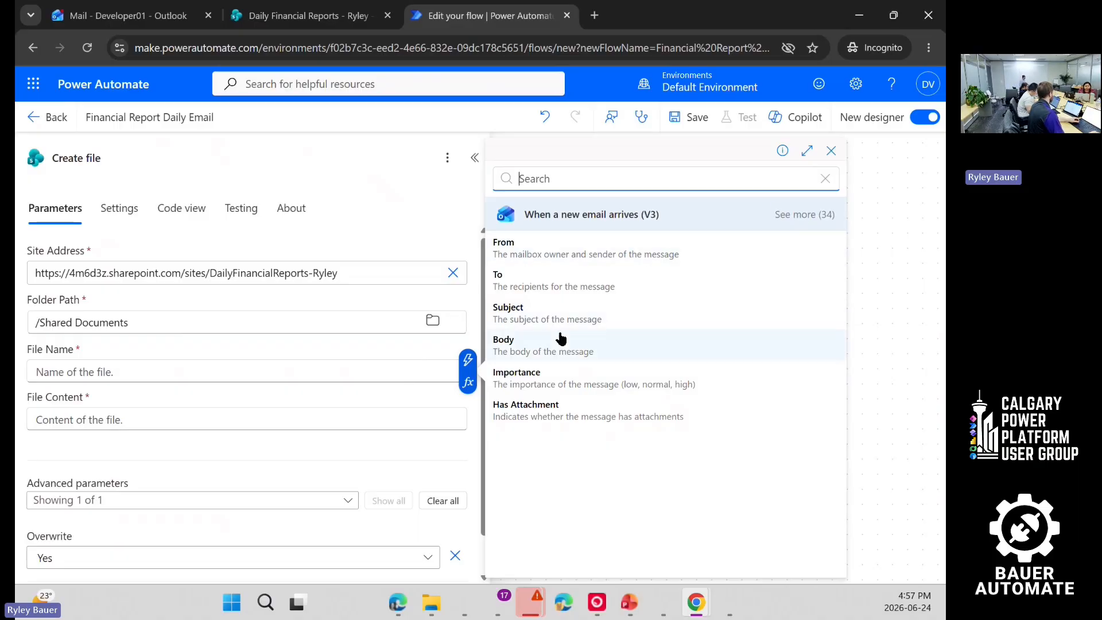
pyautogui.click(805, 215)
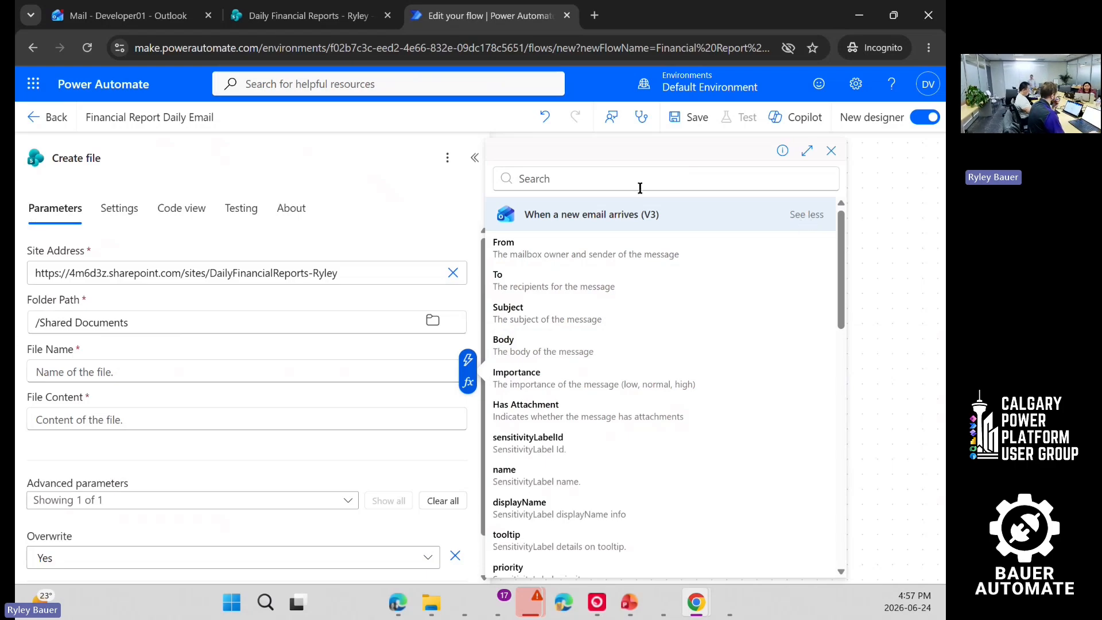
pyautogui.scroll(-10, 609, 356)
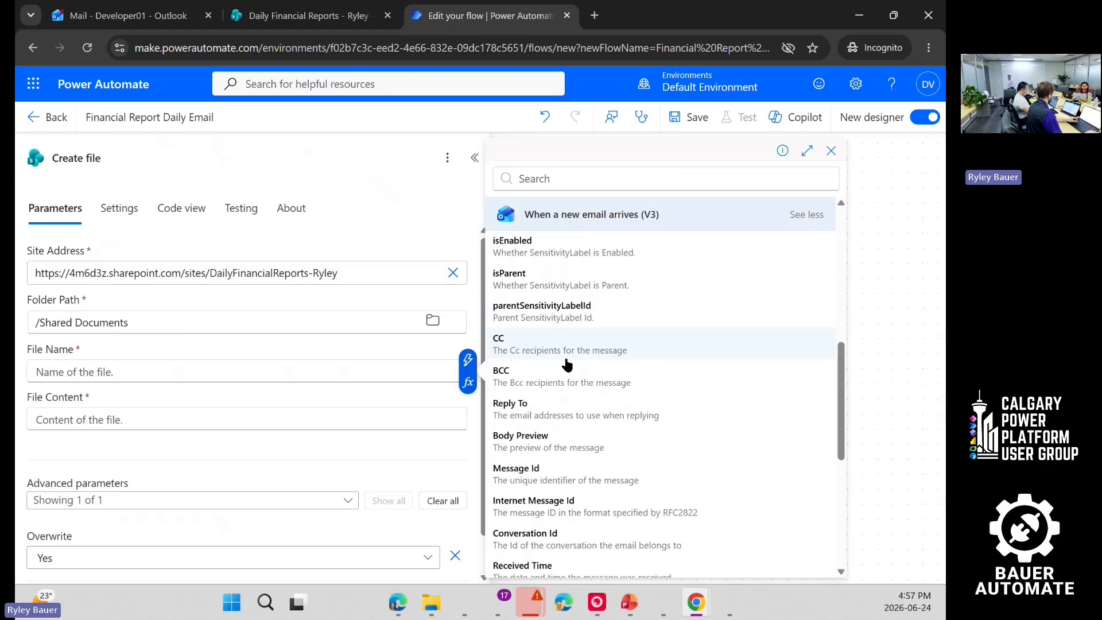
pyautogui.scroll(-3, 569, 377)
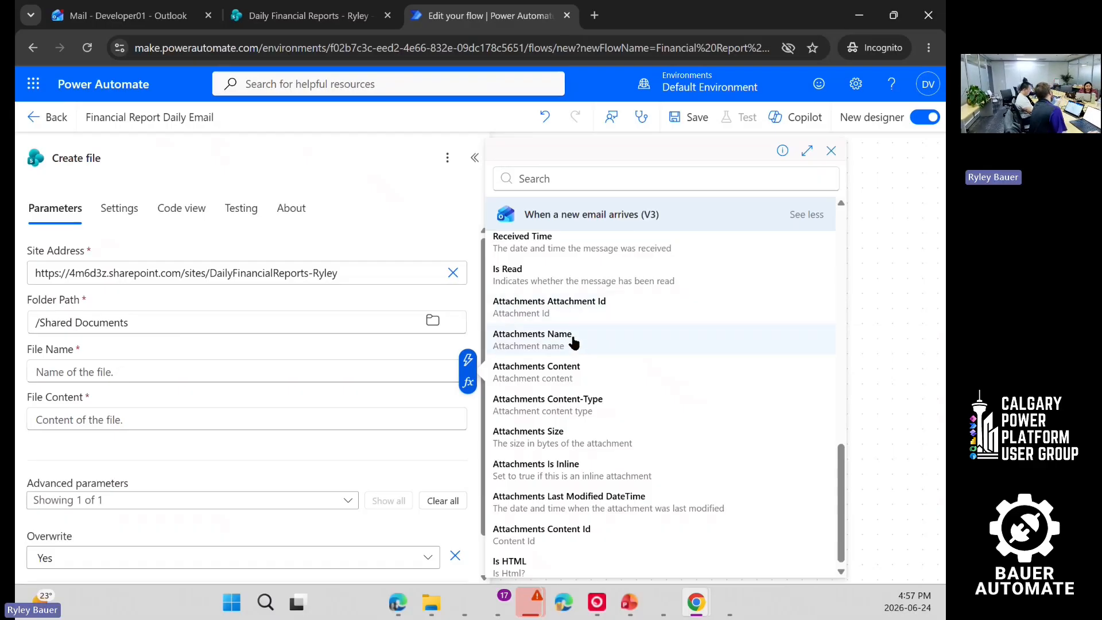
pyautogui.click(574, 341)
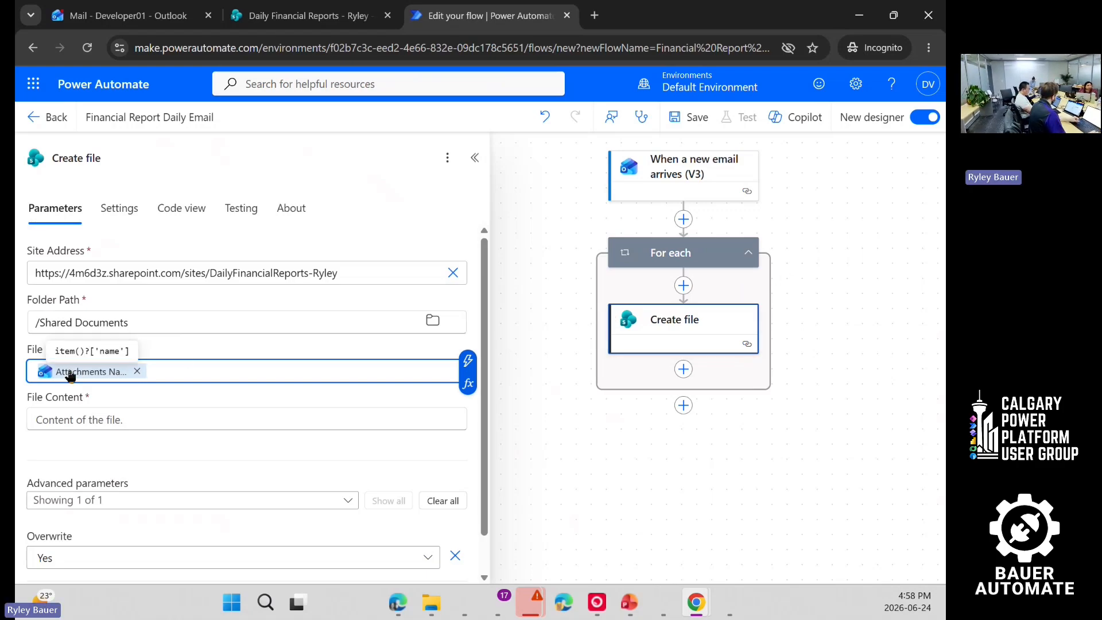
# Step: Find the email trigger's Attachments Content dynamic value and use it as the Create file action's File Content
pyautogui.click(67, 423)
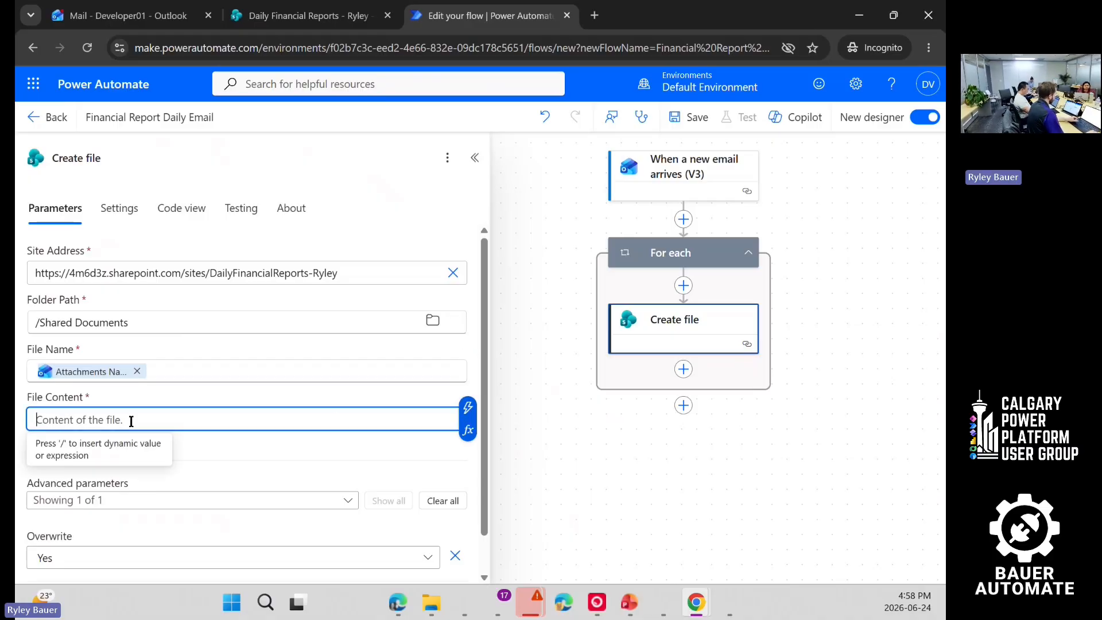
pyautogui.click(466, 411)
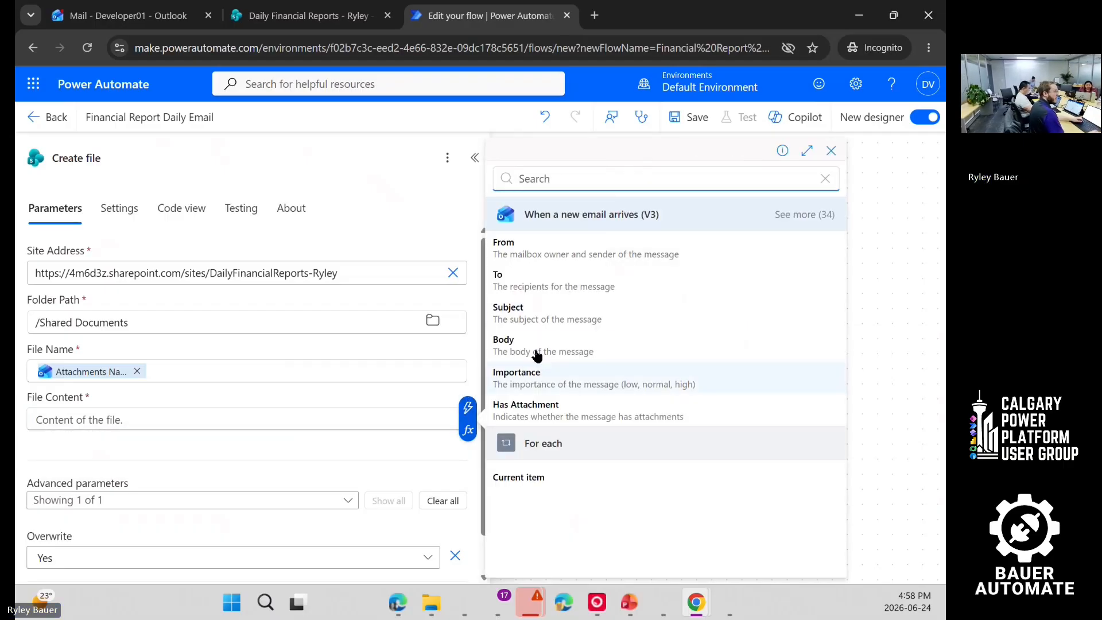
pyautogui.write('content')
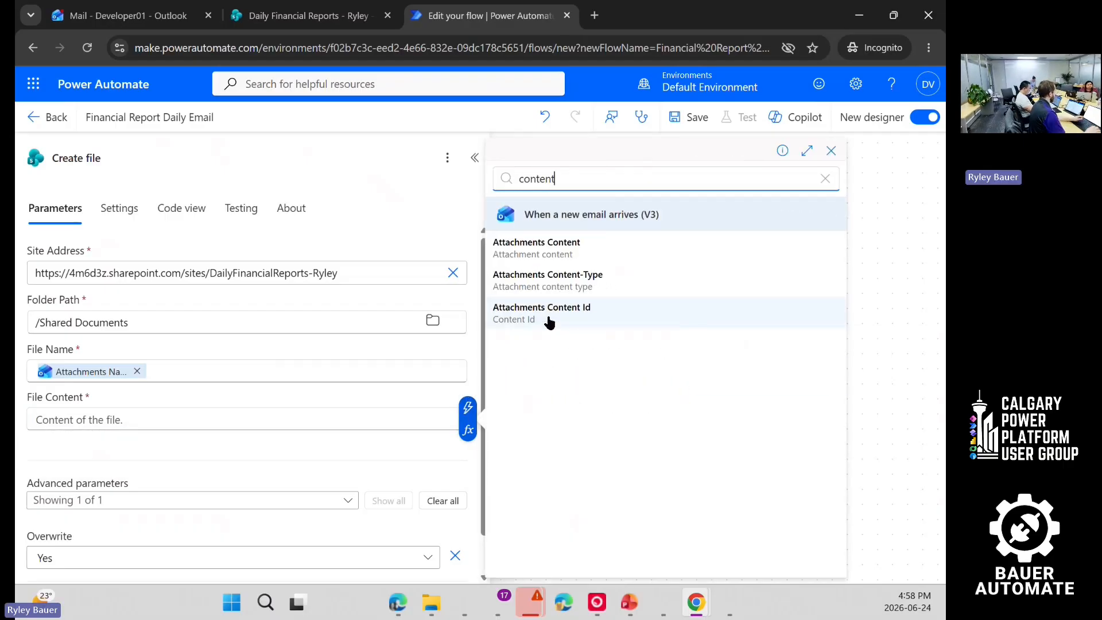
pyautogui.click(551, 248)
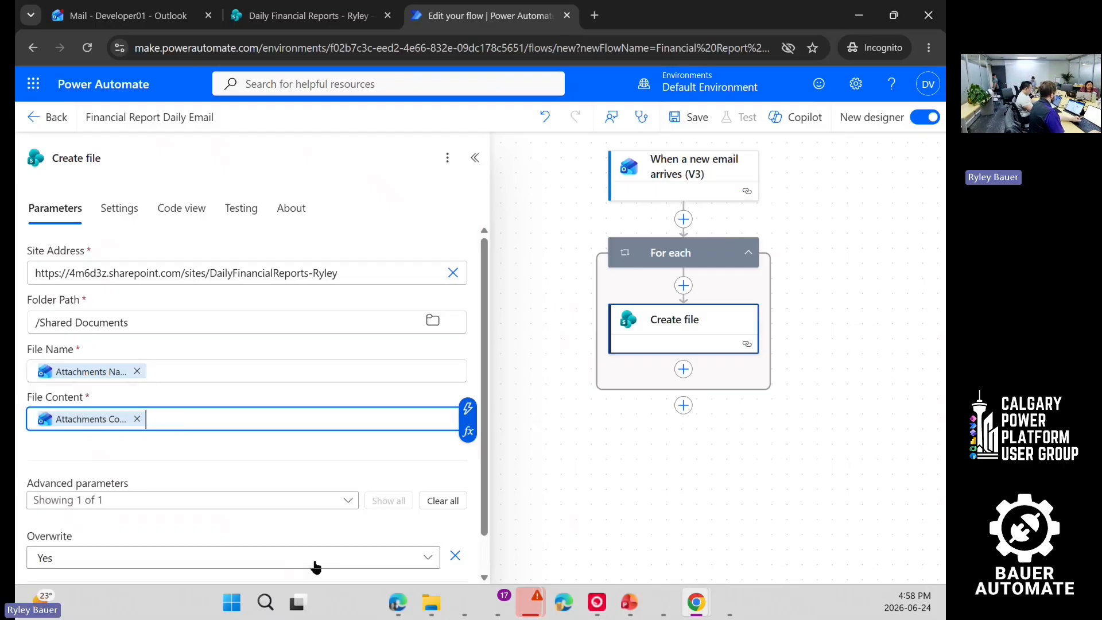
pyautogui.scroll(-1, 308, 556)
pyautogui.scroll(1, 308, 554)
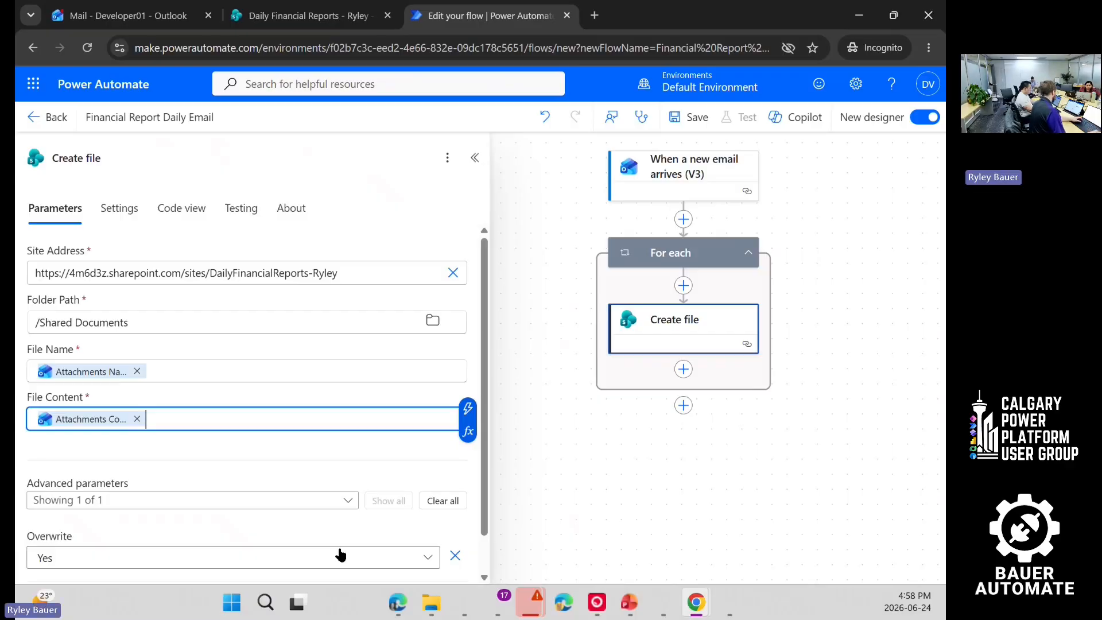
# Step: Add a Condition action inside the For each loop, directly above Create file
pyautogui.click(685, 287)
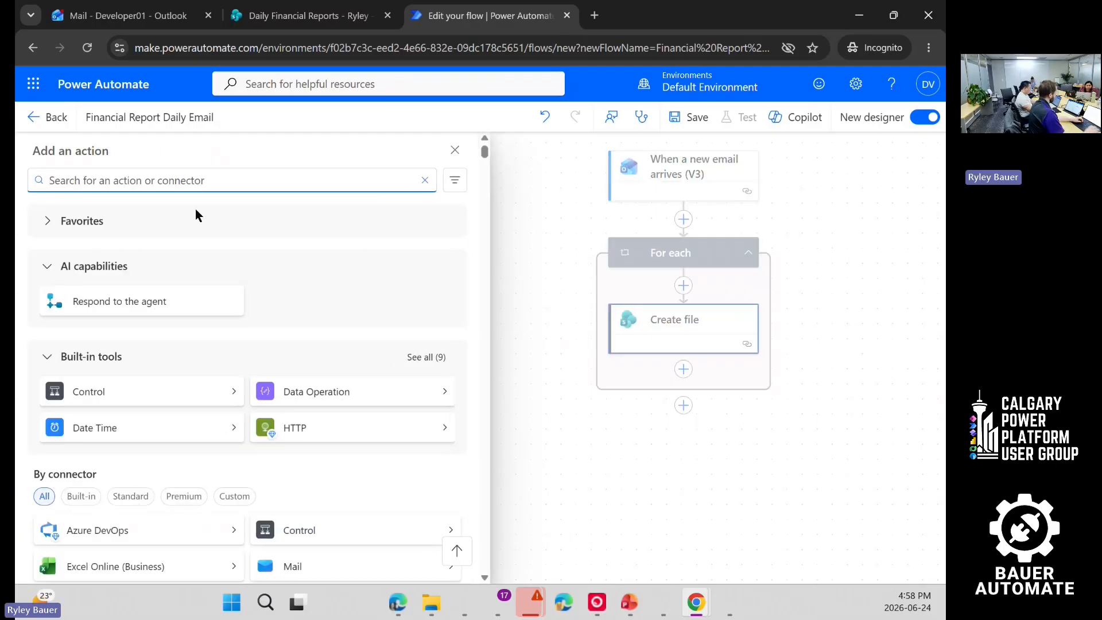
pyautogui.write('condition')
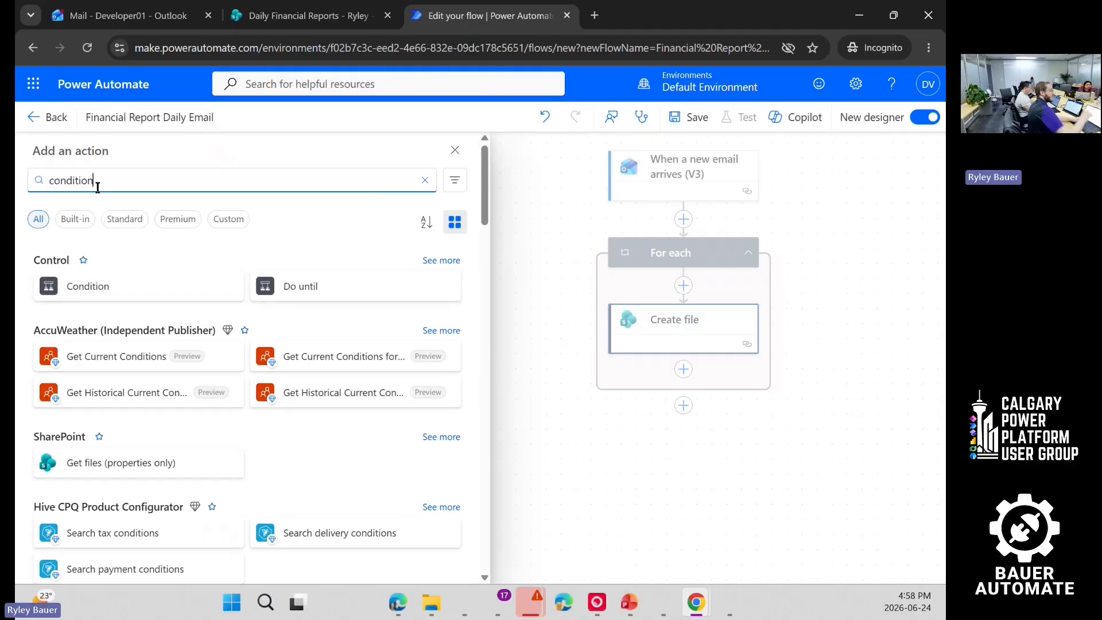
pyautogui.click(138, 294)
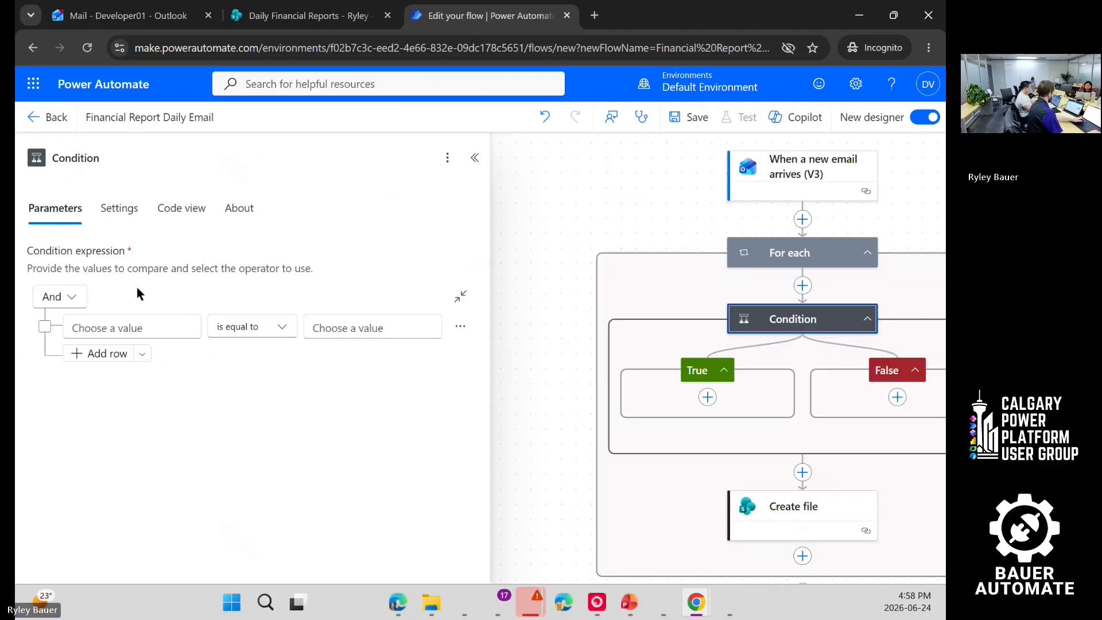
# Step: Set the condition to check that the trigger's Attachments Is Inline value is equal to false
pyautogui.click(137, 330)
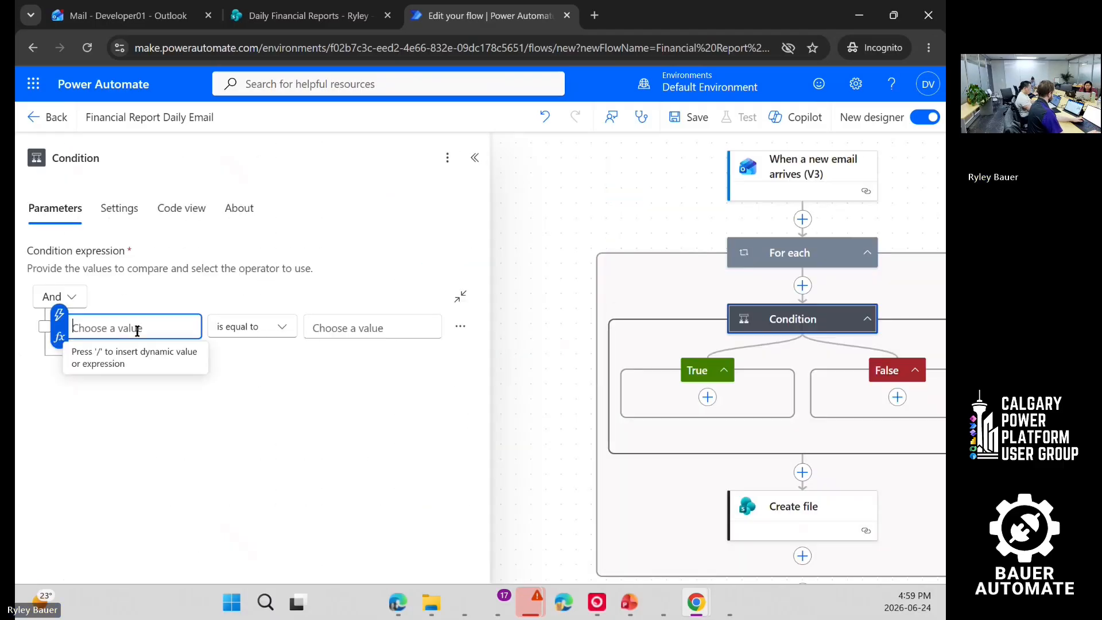
pyautogui.click(63, 318)
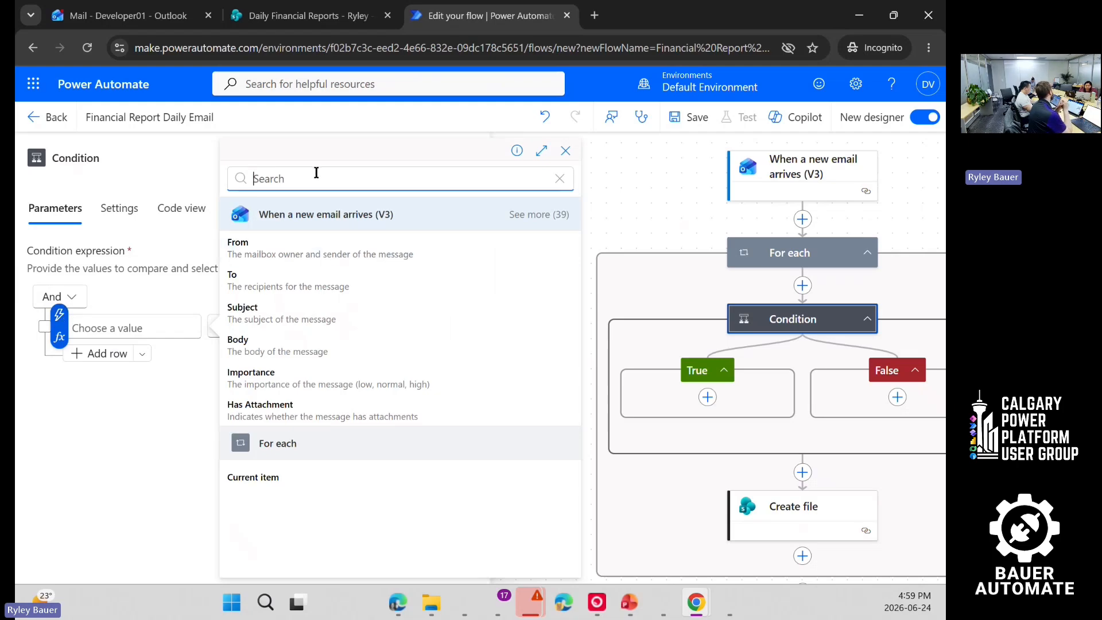
pyautogui.write('inline')
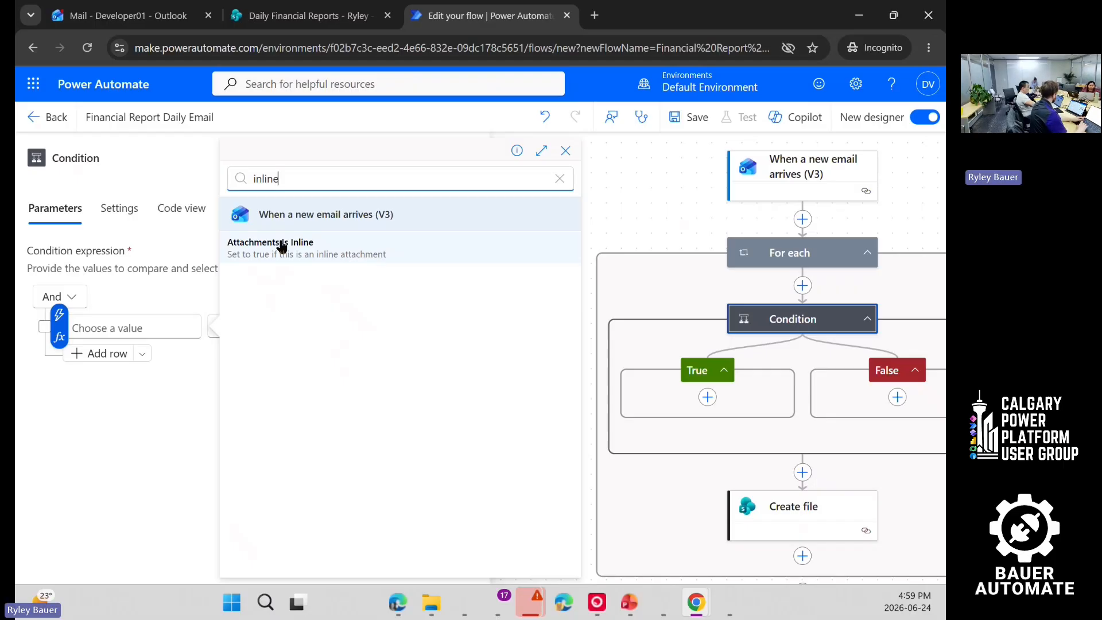
pyautogui.click(281, 246)
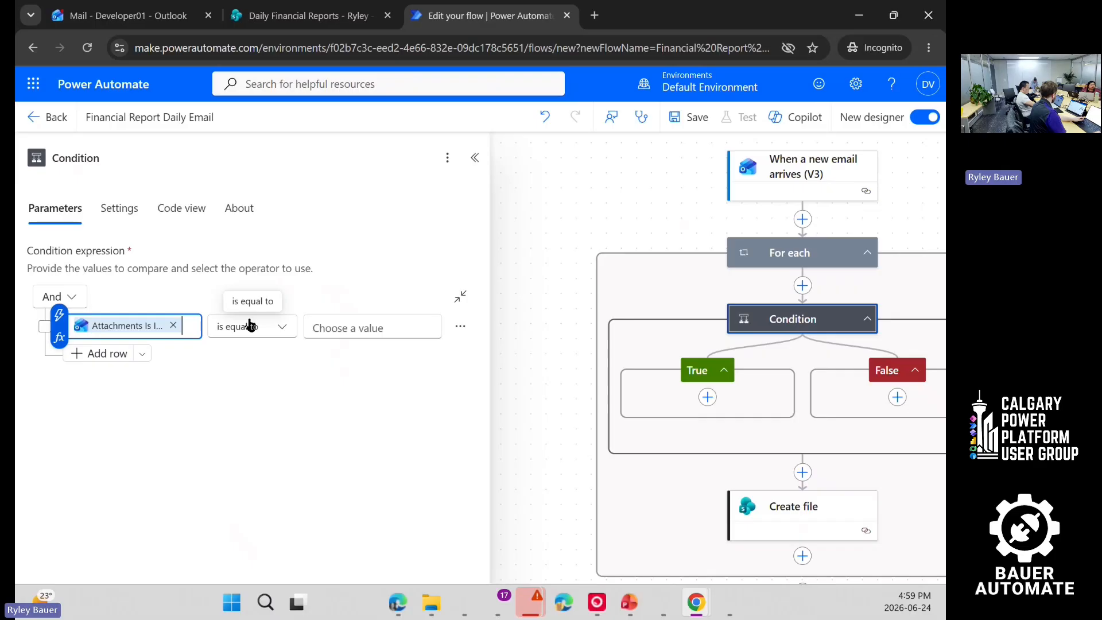
pyautogui.click(355, 325)
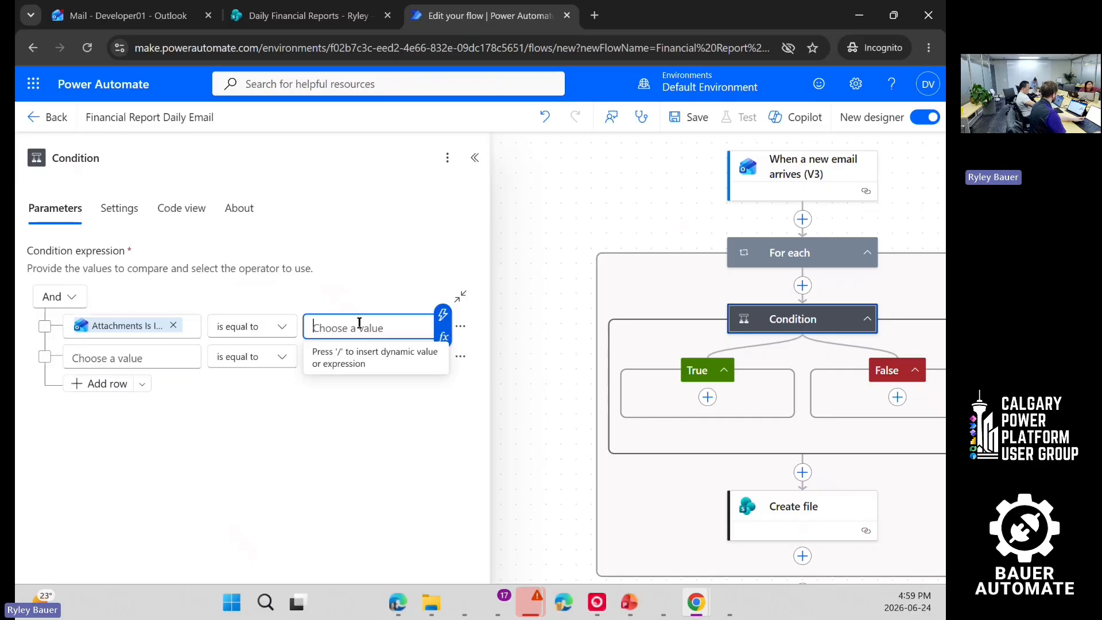
pyautogui.write('false')
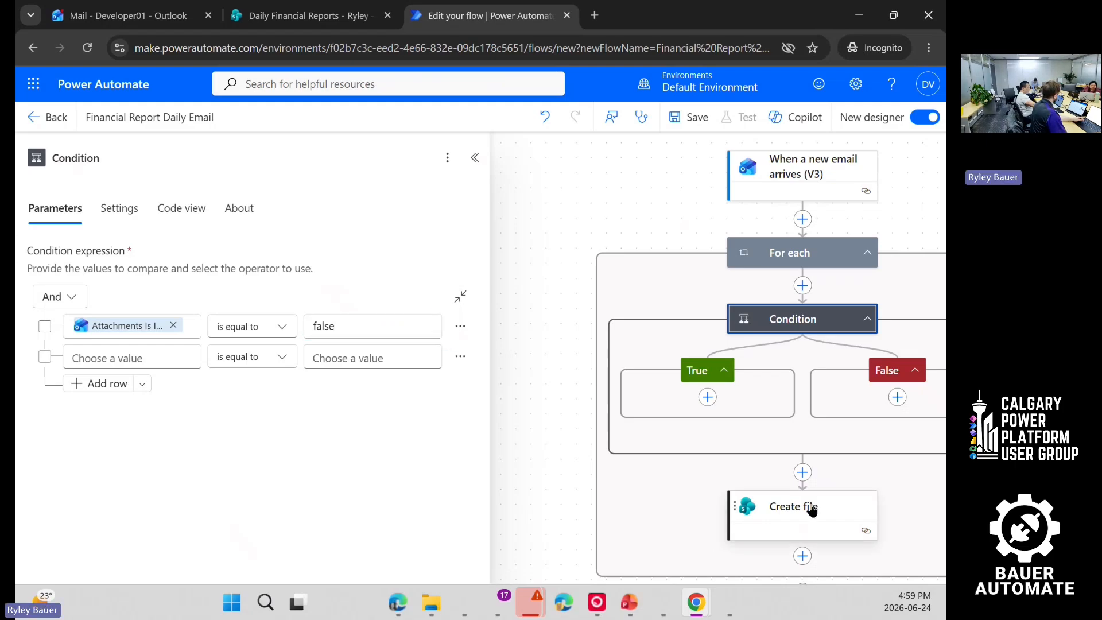
# Step: Move the Create file action into the condition's True branch and save the flow
pyautogui.moveTo(811, 511); pyautogui.dragTo(744, 399)
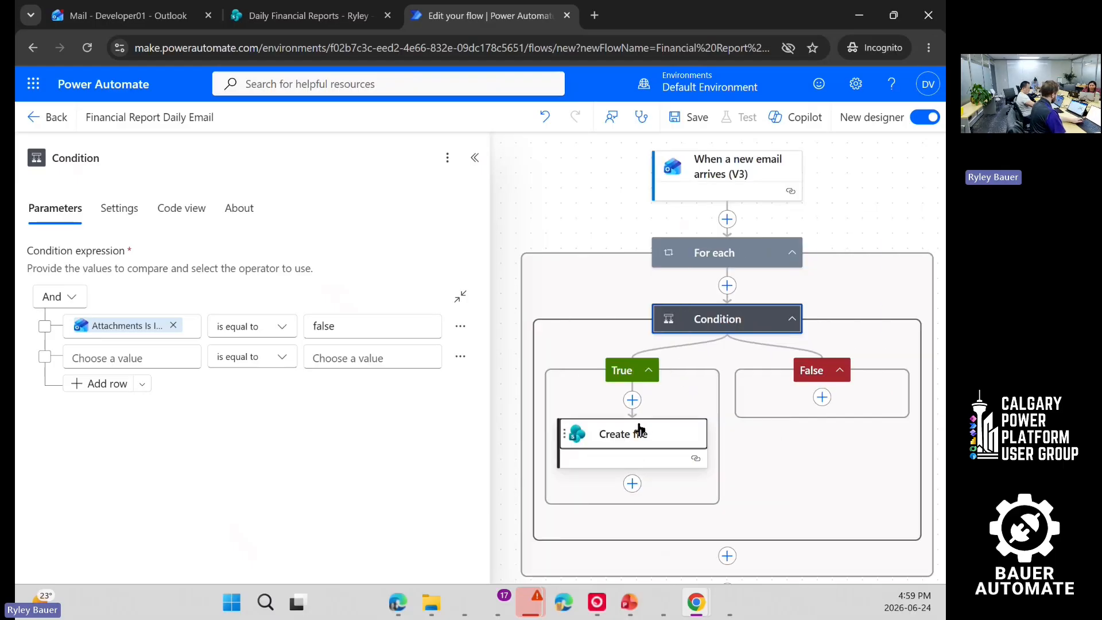
pyautogui.moveTo(641, 428)
pyautogui.mouseDown()
pyautogui.moveTo(711, 512)
pyautogui.moveTo(669, 556)
pyautogui.moveTo(660, 398)
pyautogui.moveTo(657, 438)
pyautogui.mouseUp()
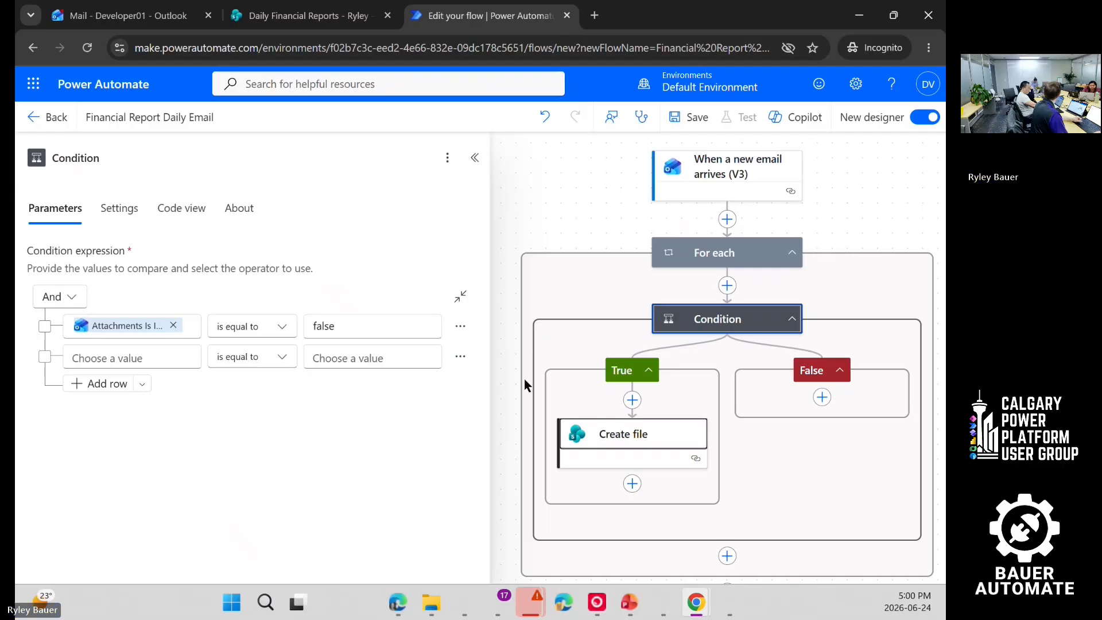
pyautogui.scroll(-2, 521, 319)
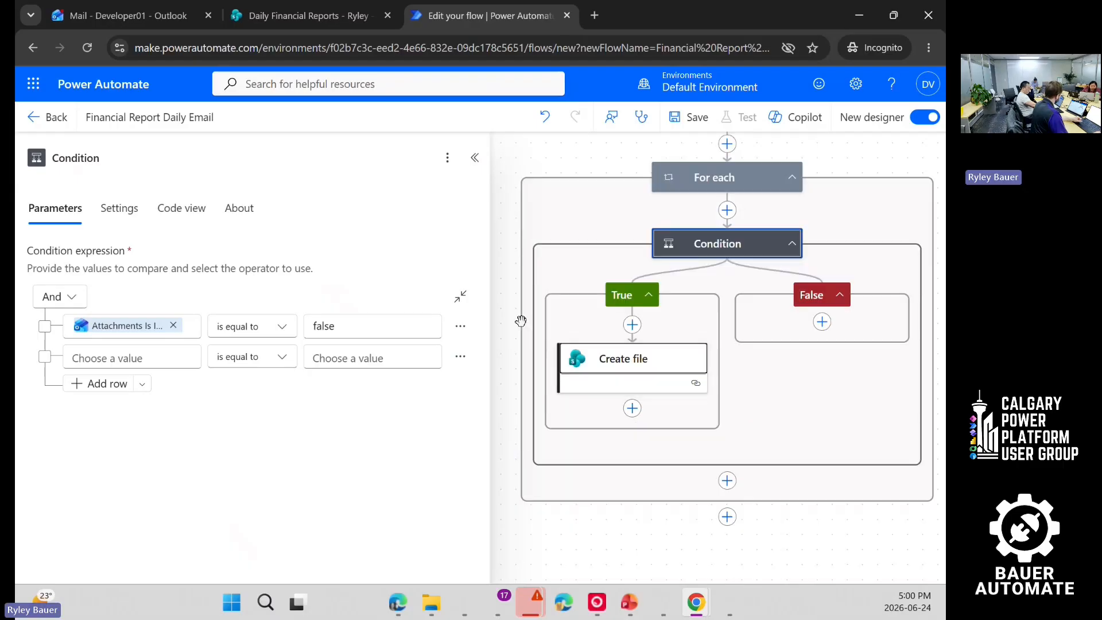
pyautogui.click(604, 359)
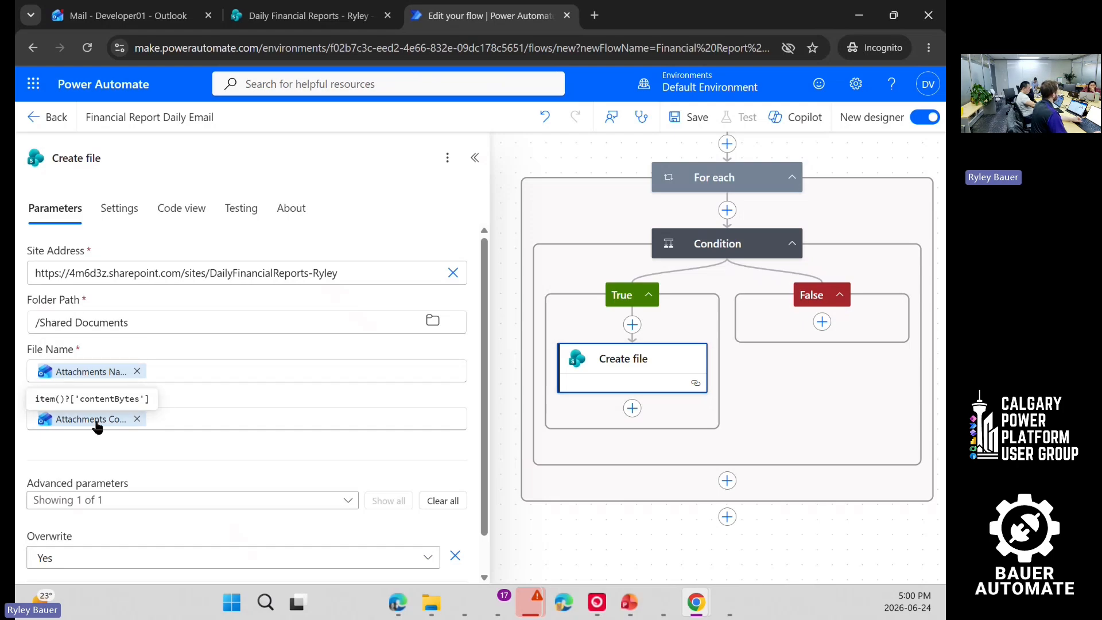
pyautogui.click(686, 124)
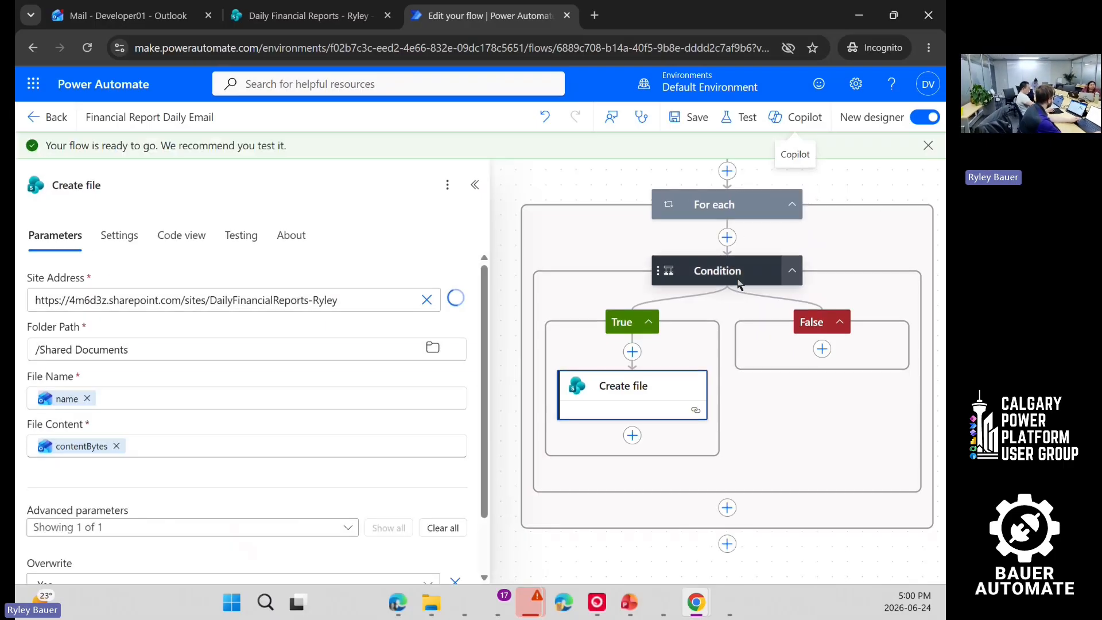
# Step: Reopen the Condition and examine the full list of email trigger dynamic values available for its isInline comparison
pyautogui.click(718, 271)
pyautogui.click(170, 352)
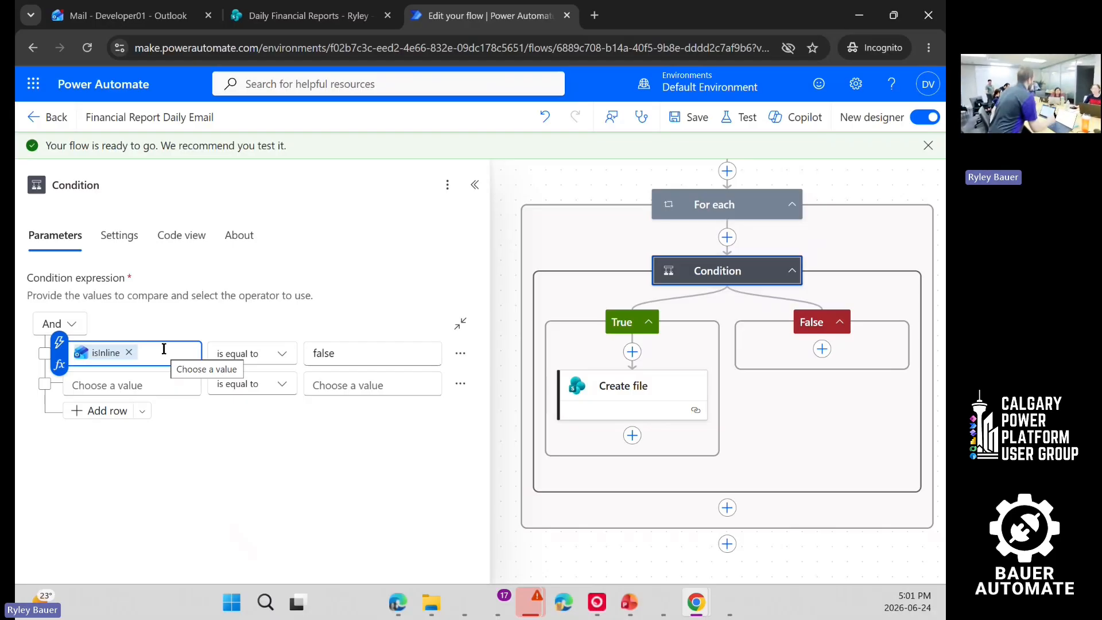
pyautogui.click(56, 344)
pyautogui.click(525, 241)
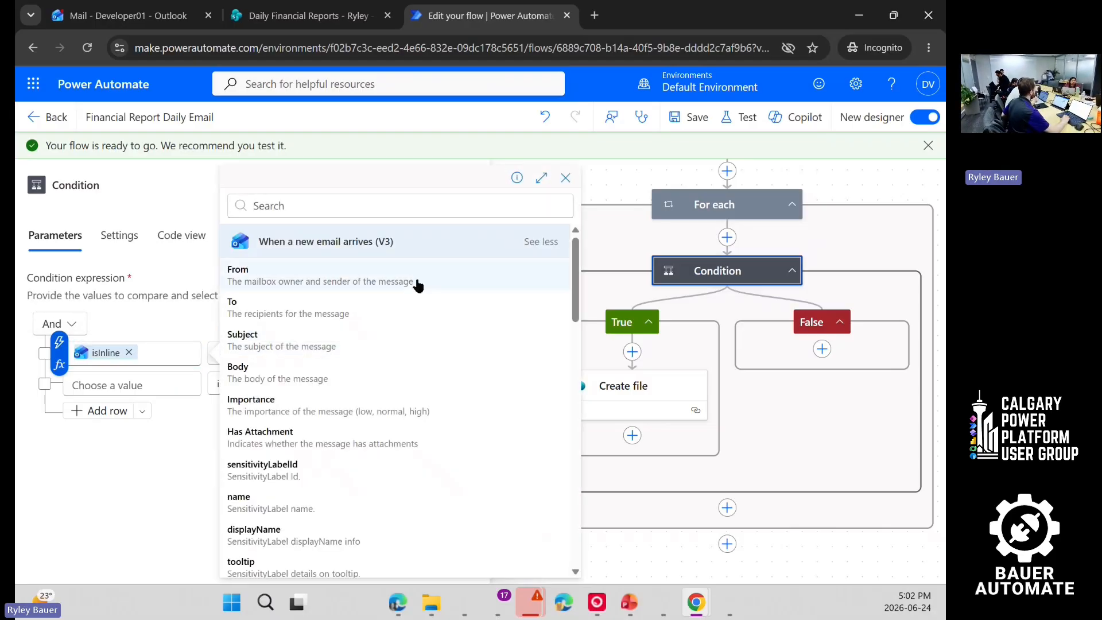
pyautogui.scroll(-1, 274, 359)
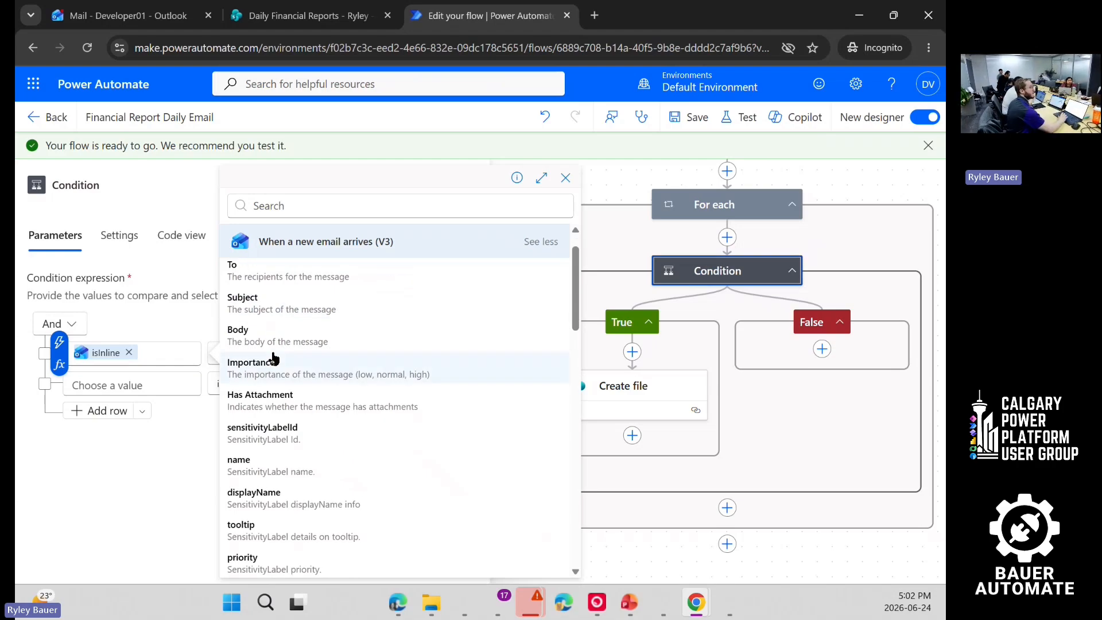
pyautogui.scroll(-1, 274, 358)
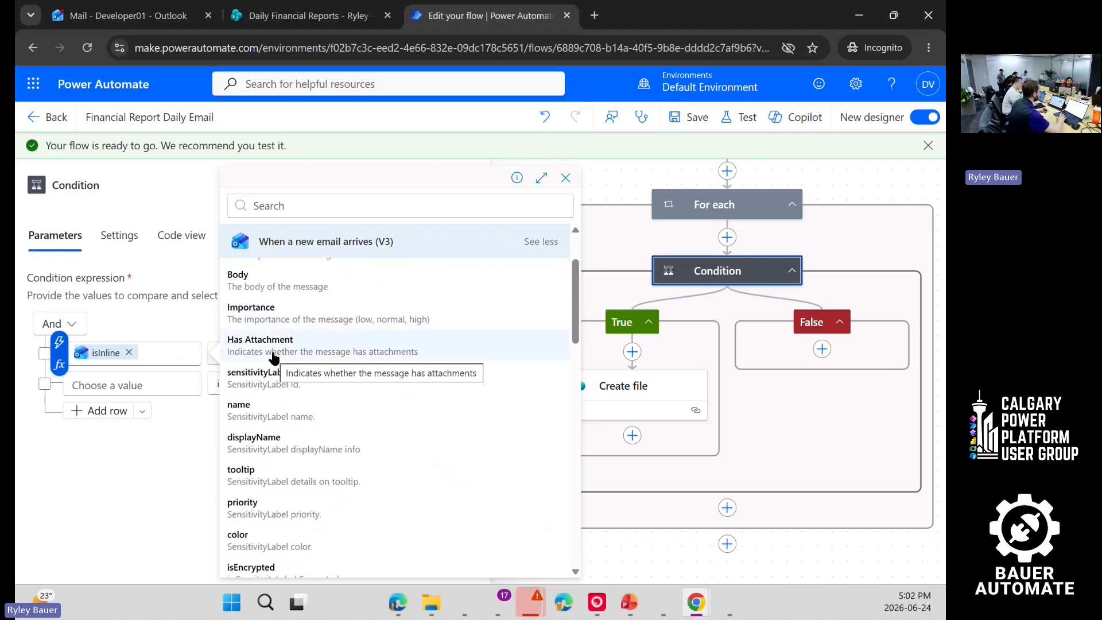
pyautogui.scroll(-2, 274, 358)
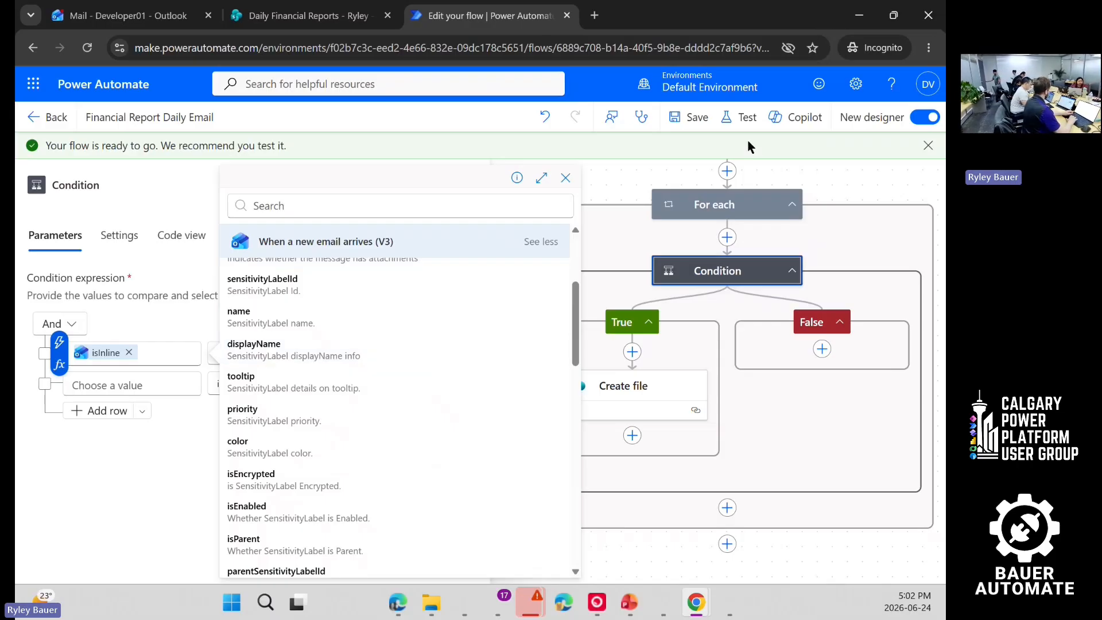
pyautogui.click(665, 222)
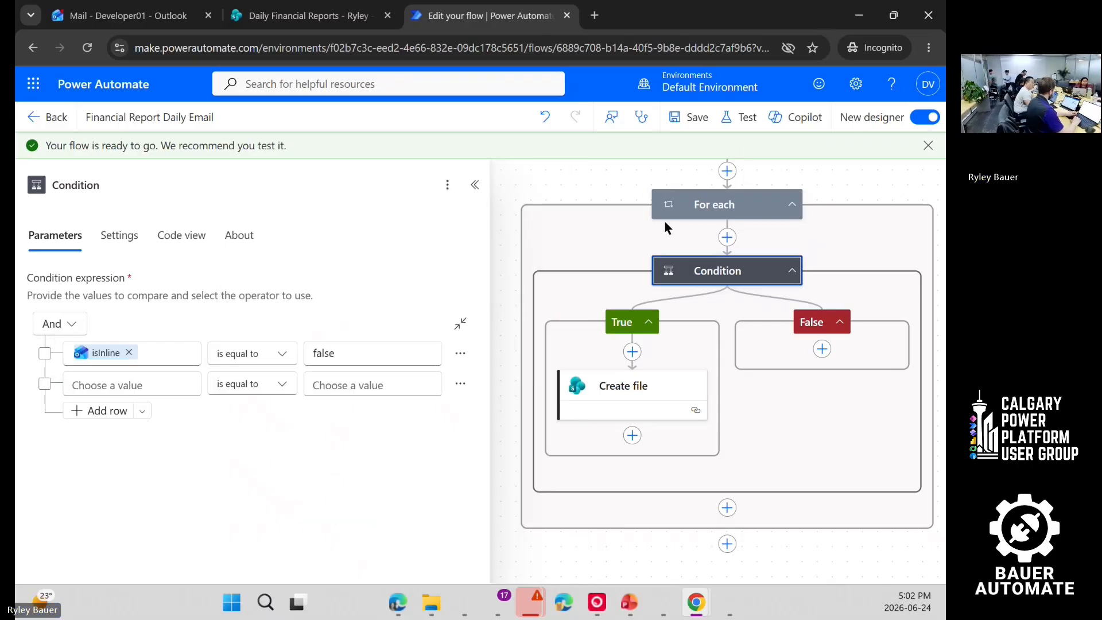
# Step: Save the flow again and switch to the Outlook inbox, dismissing the app launcher
pyautogui.click(696, 120)
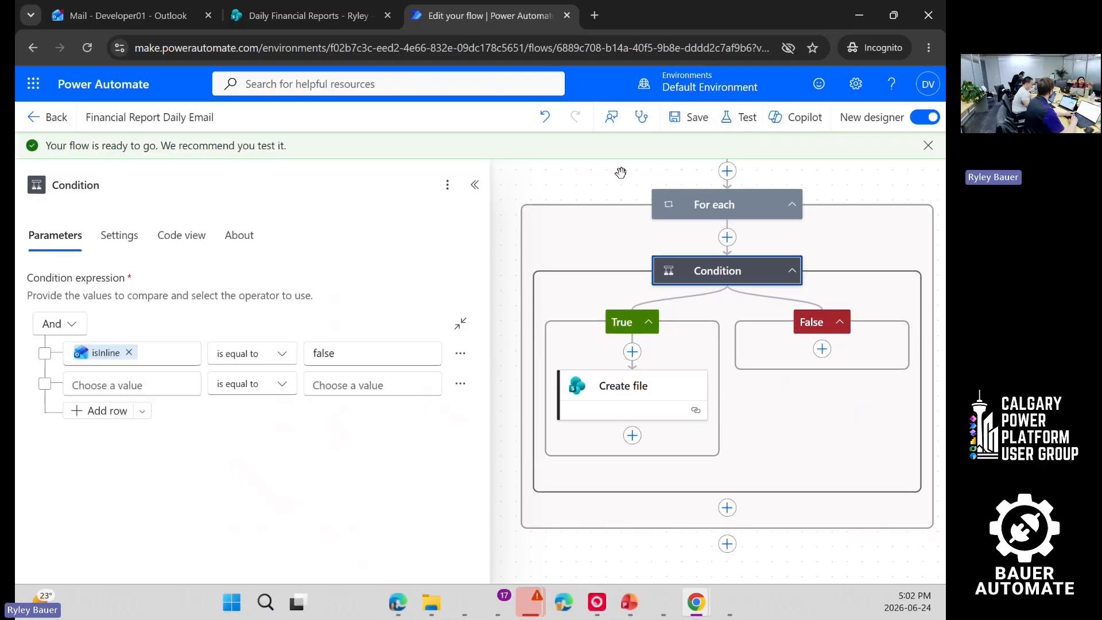
pyautogui.click(628, 392)
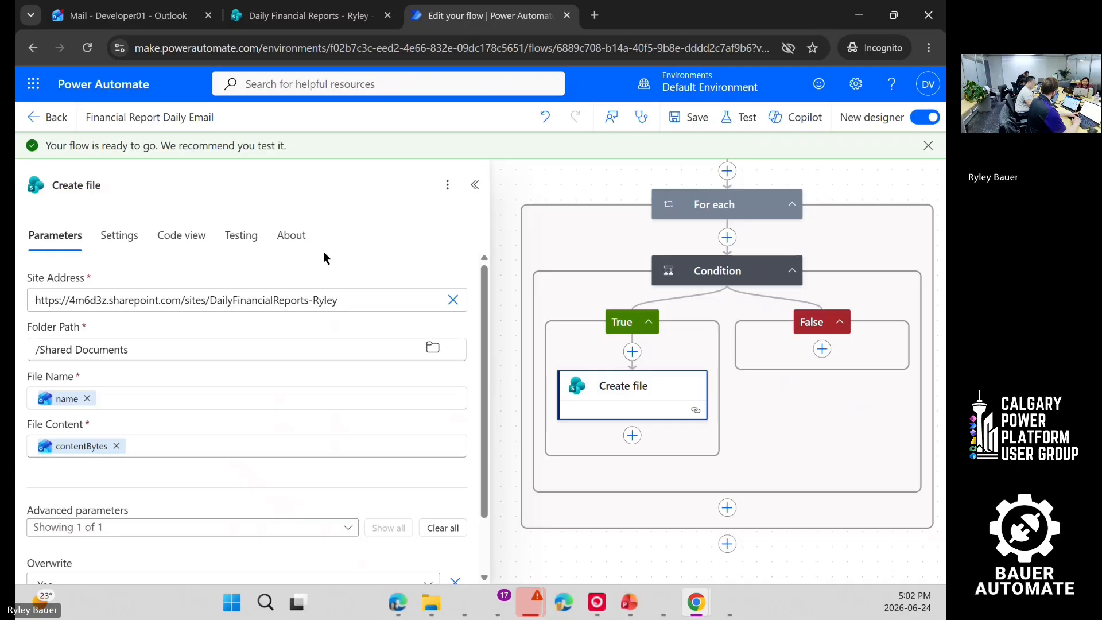
pyautogui.click(158, 20)
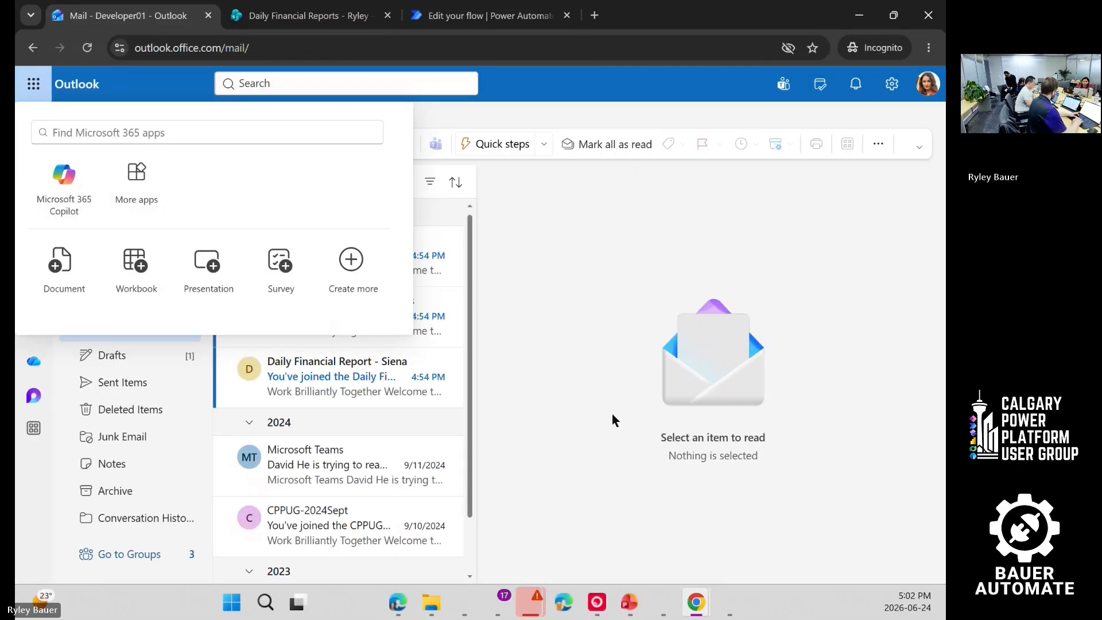
pyautogui.click(648, 366)
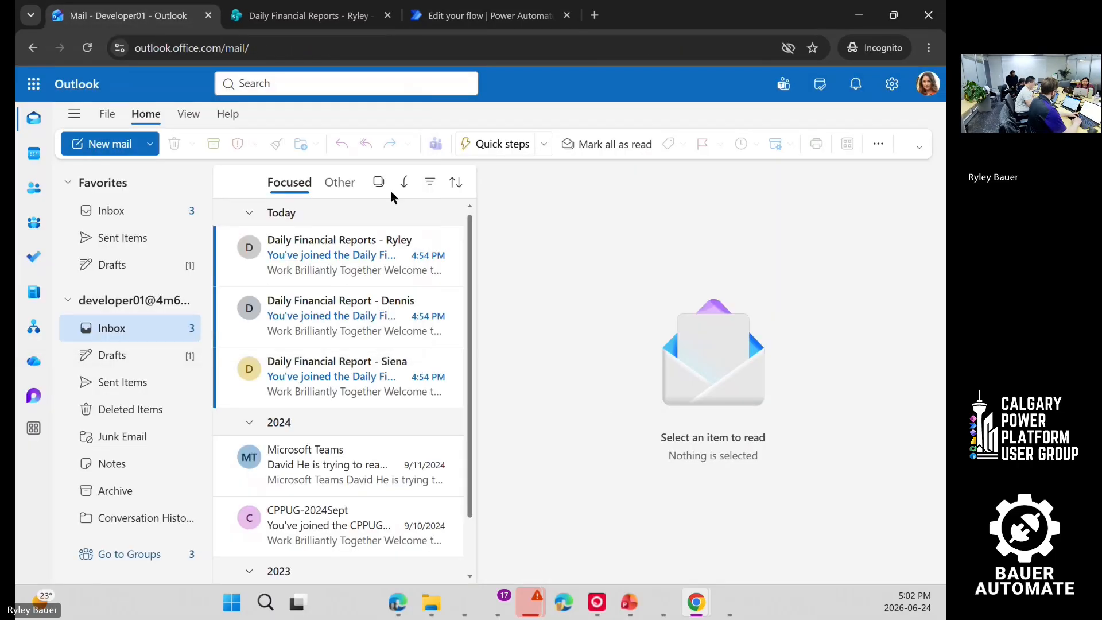
# Step: Start a new email, attach transactions_2026-06-19.csv from File Explorer and enter the subject "Financial Transactions"
pyautogui.click(109, 143)
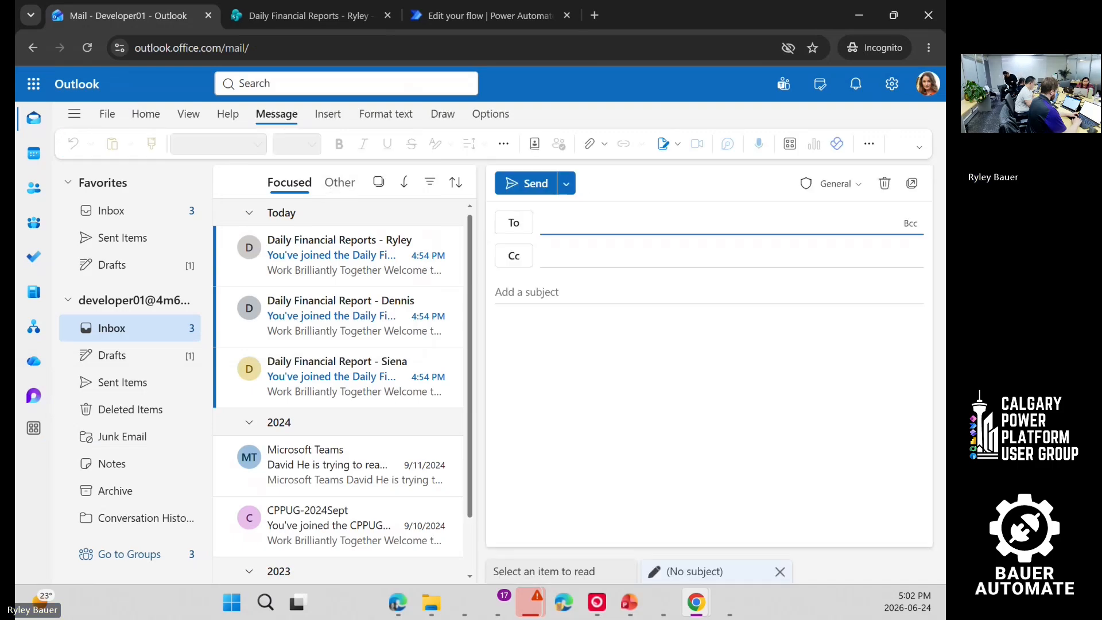
pyautogui.press('super+e')
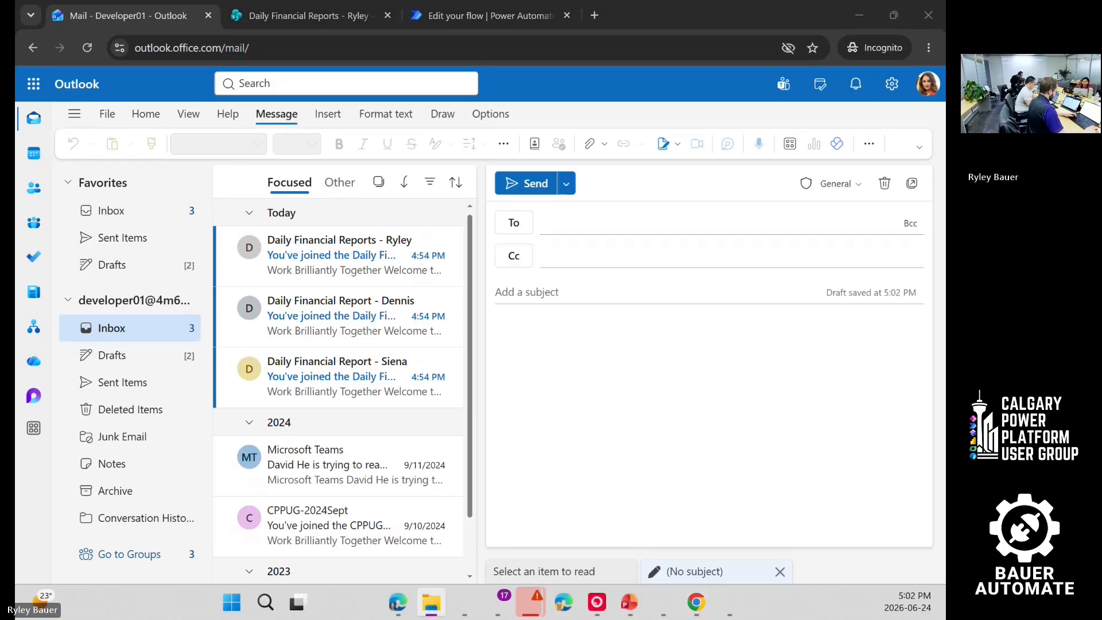
pyautogui.moveTo(586, 312); pyautogui.dragTo(886, 439)
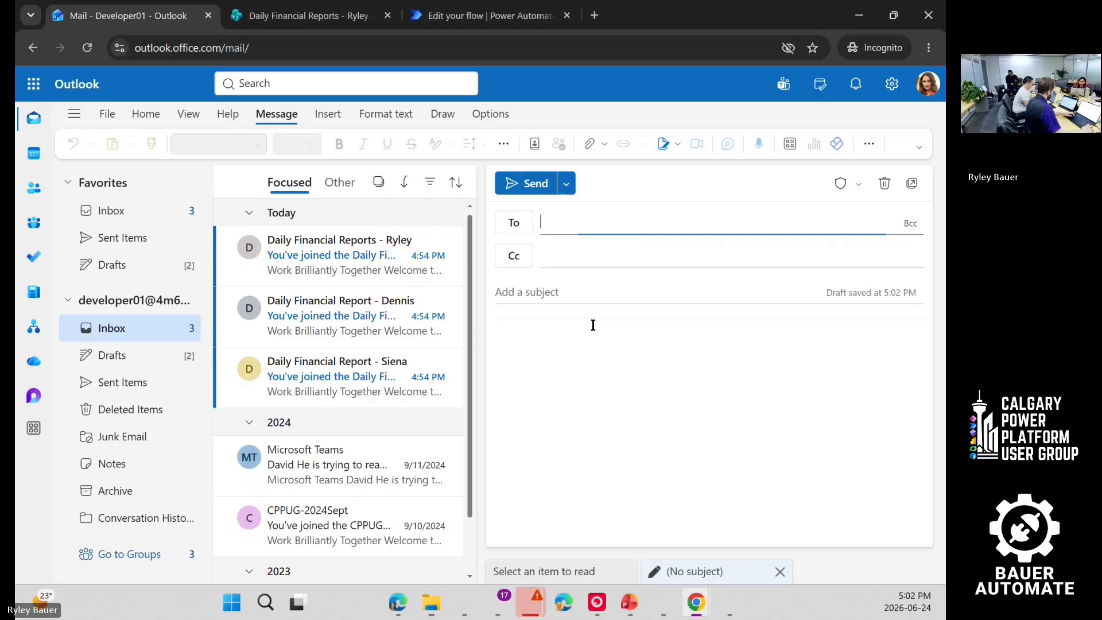
pyautogui.click(596, 290)
pyautogui.write('Financial')
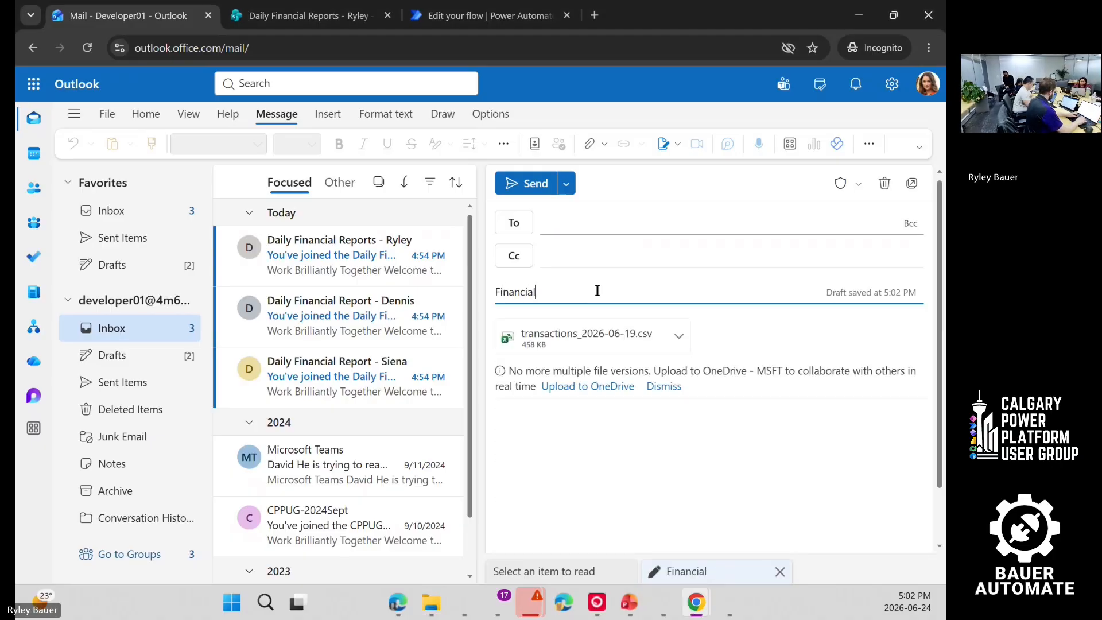
pyautogui.write(' Transactions')
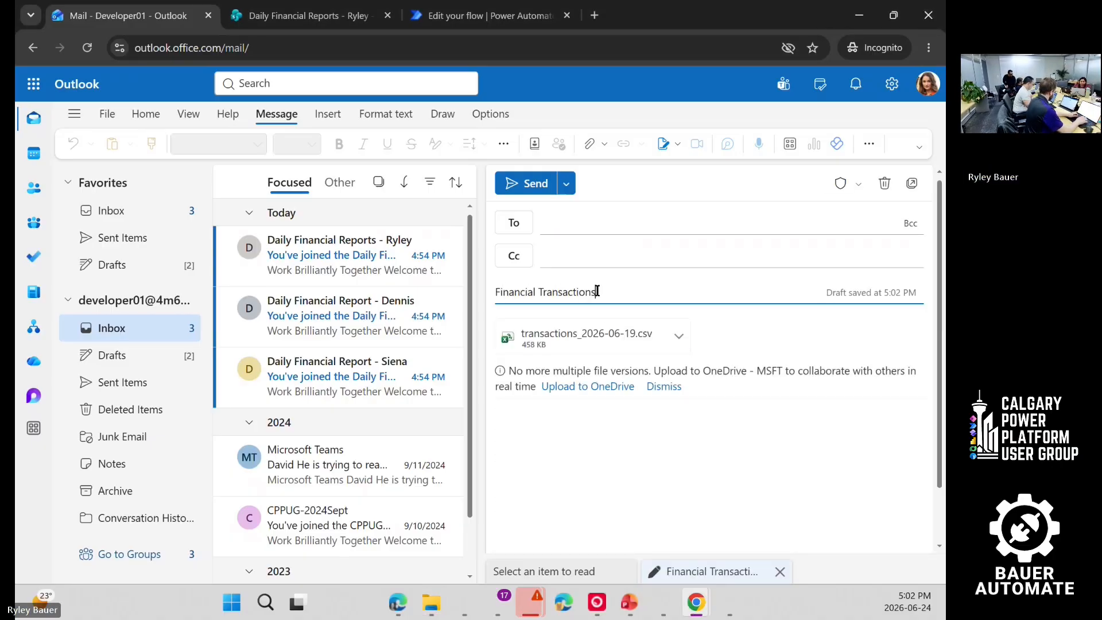
# Step: Address the Financial Transactions email to the signed-in developer account and send it
pyautogui.hotkey('shift', 'Tab')
pyautogui.hotkey('shift', 'Tab')
pyautogui.write('Developer01')
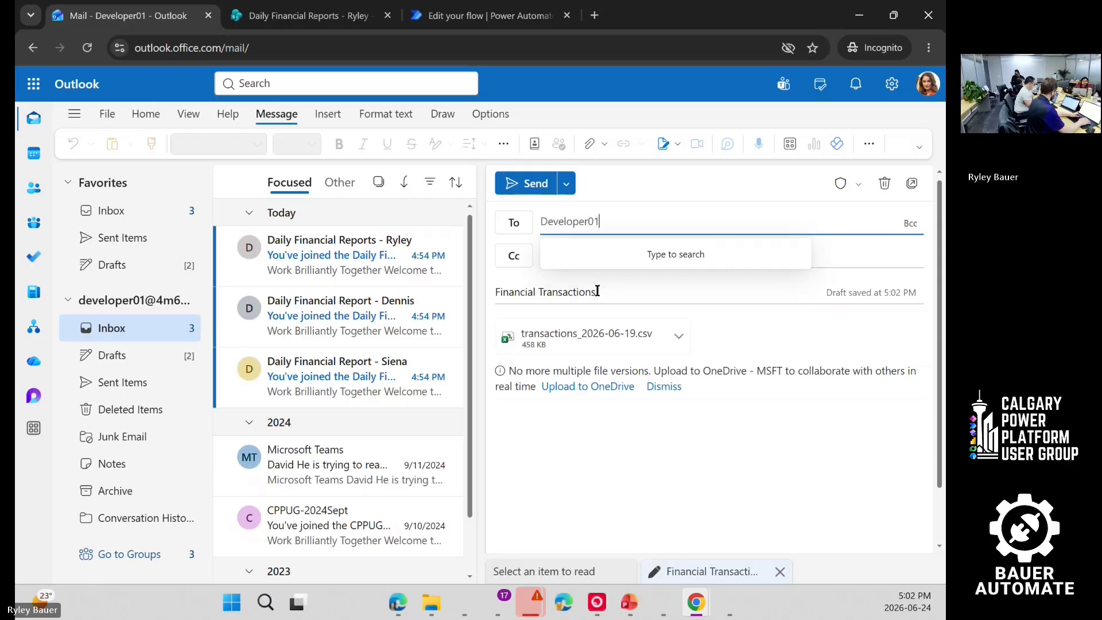
pyautogui.press('Return')
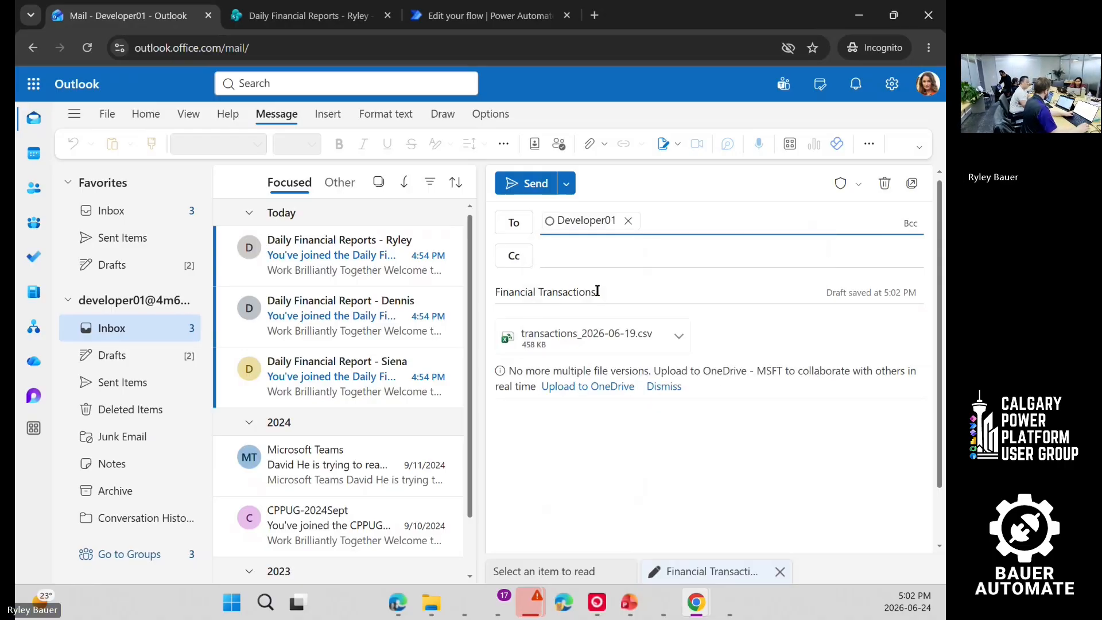
pyautogui.click(525, 184)
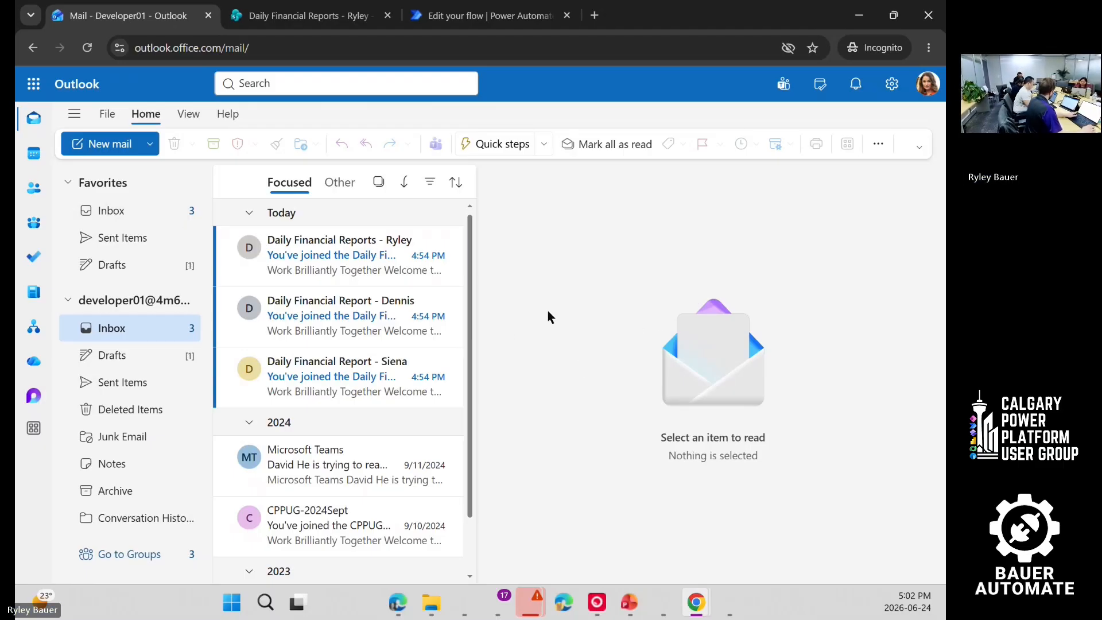
# Step: Check Sent Items and the Inbox for the Financial Transactions email, inspecting its recipient and attachment
pyautogui.click(115, 239)
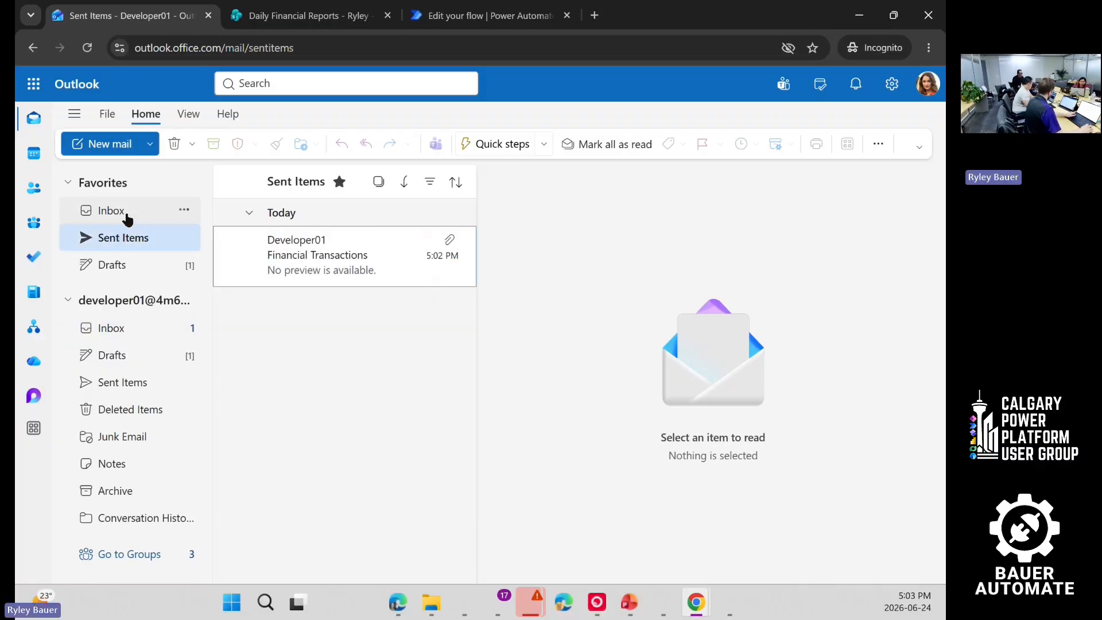
pyautogui.click(364, 265)
pyautogui.click(111, 217)
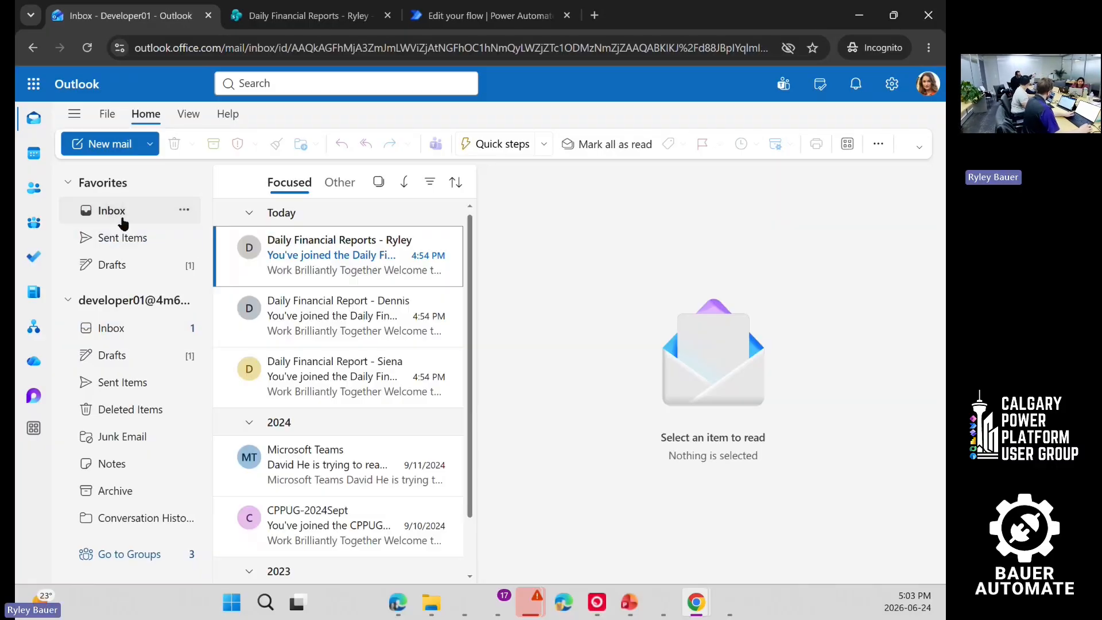
pyautogui.click(109, 237)
pyautogui.click(375, 271)
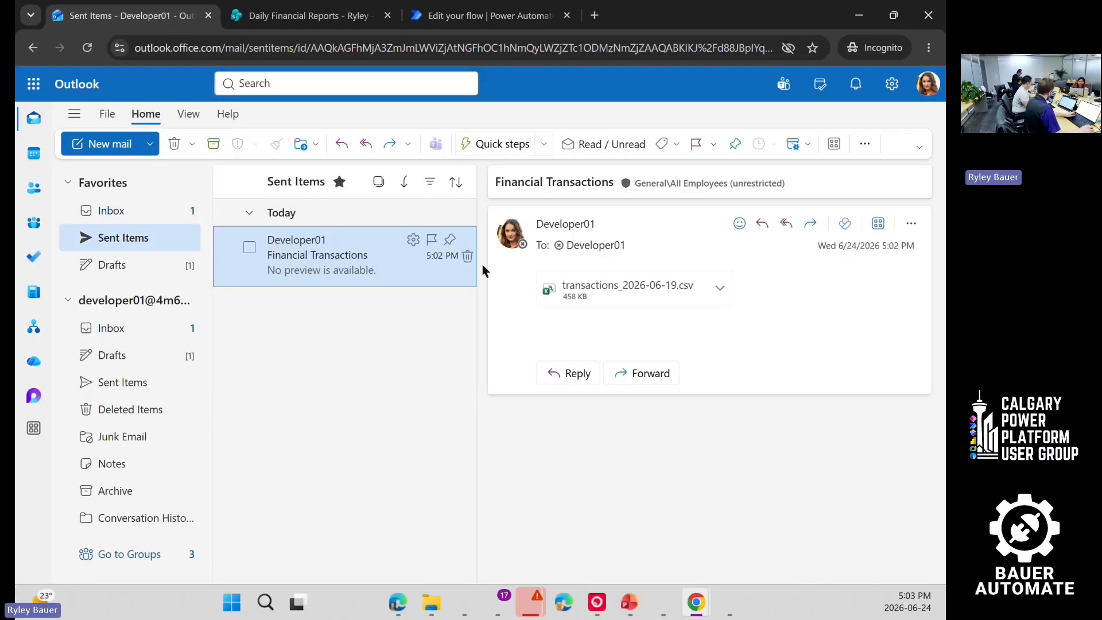
pyautogui.click(592, 245)
pyautogui.click(784, 135)
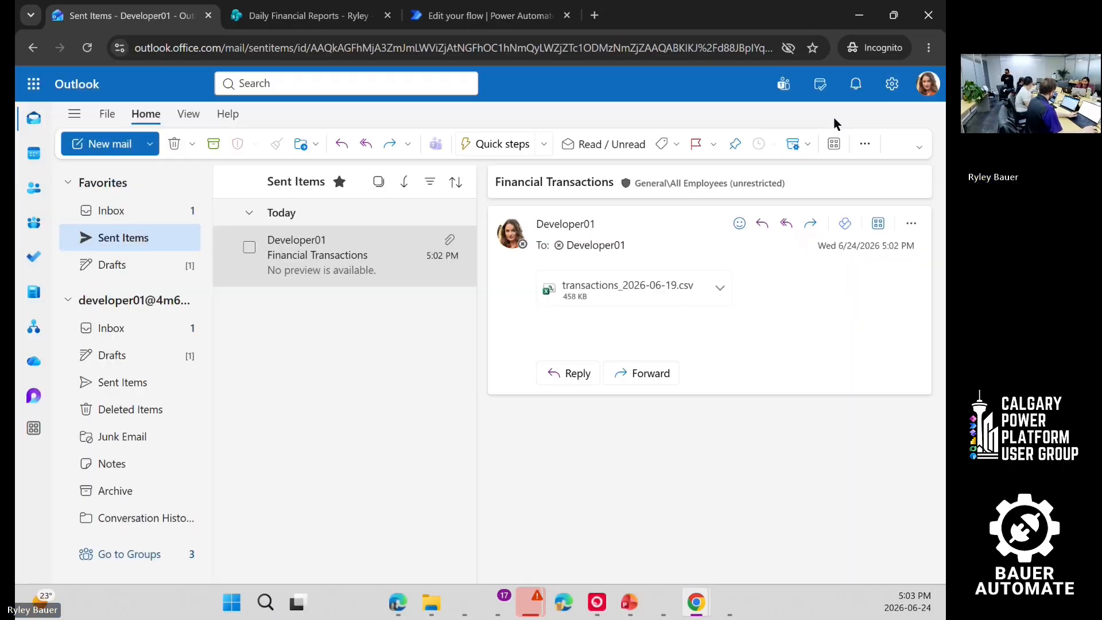
pyautogui.click(128, 213)
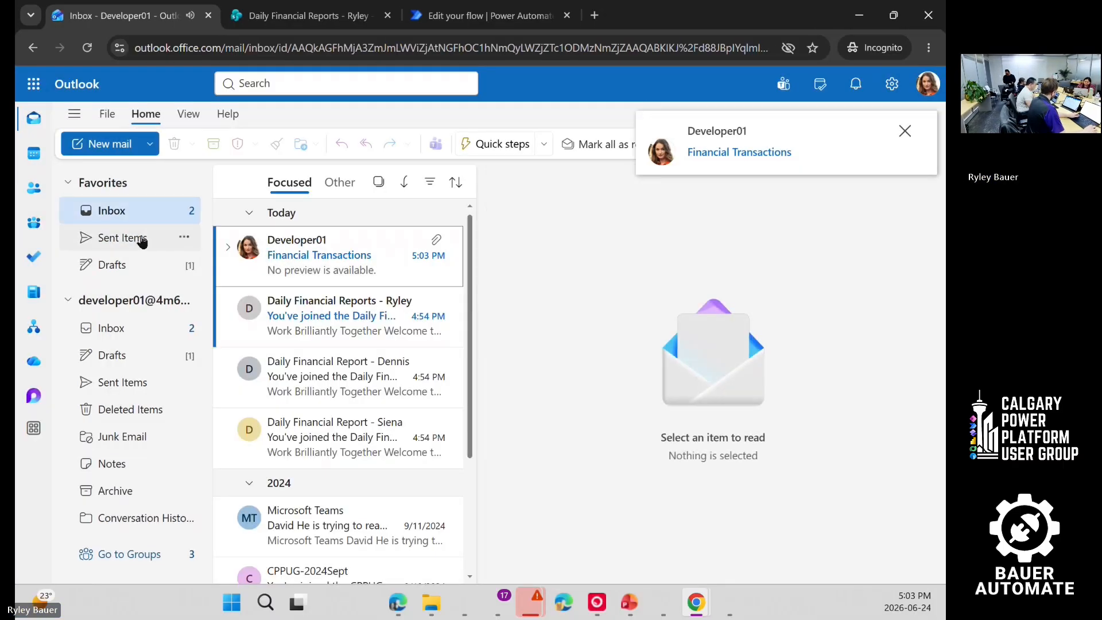
pyautogui.click(325, 264)
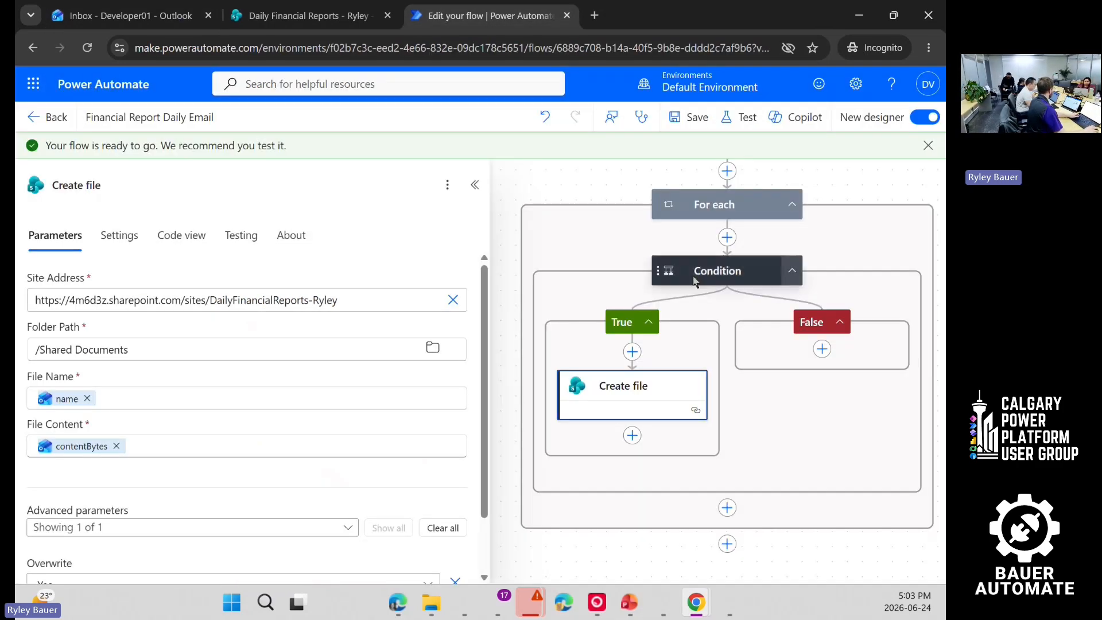
# Step: Switch to Power Automate, inspect the flow's latest run with all action groups expanded, and return to the flow details
pyautogui.click(439, 14)
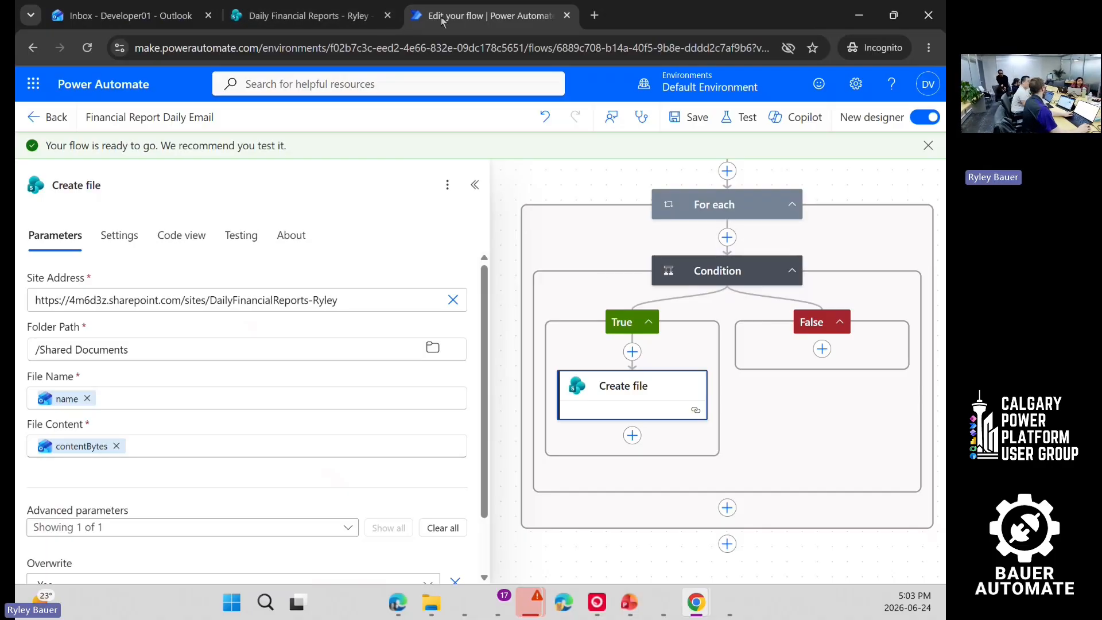
pyautogui.click(40, 120)
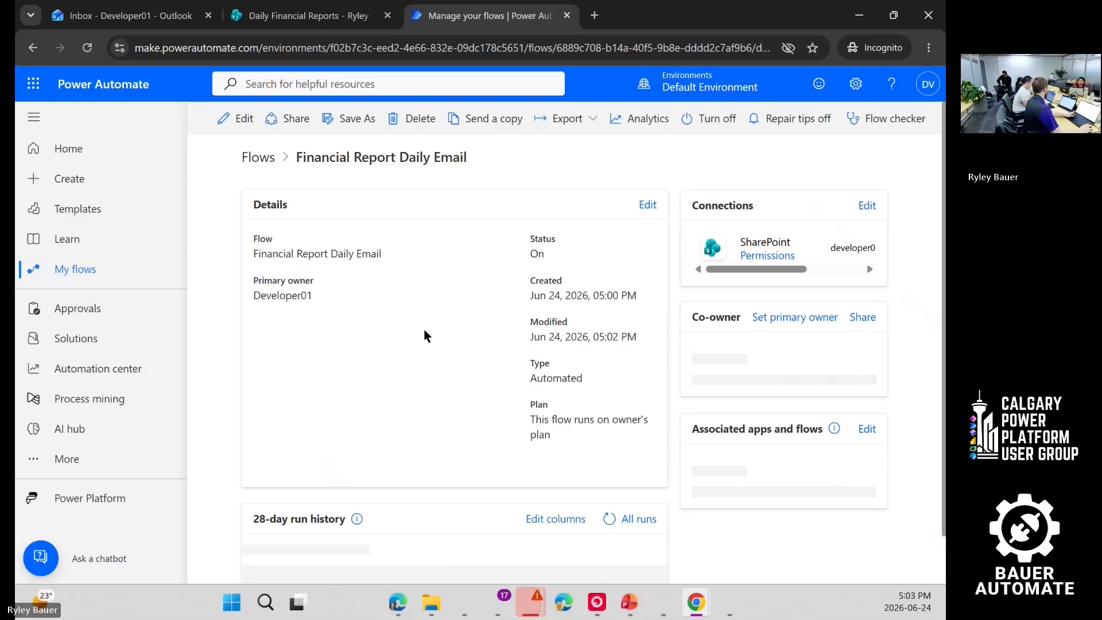
pyautogui.scroll(-2, 426, 336)
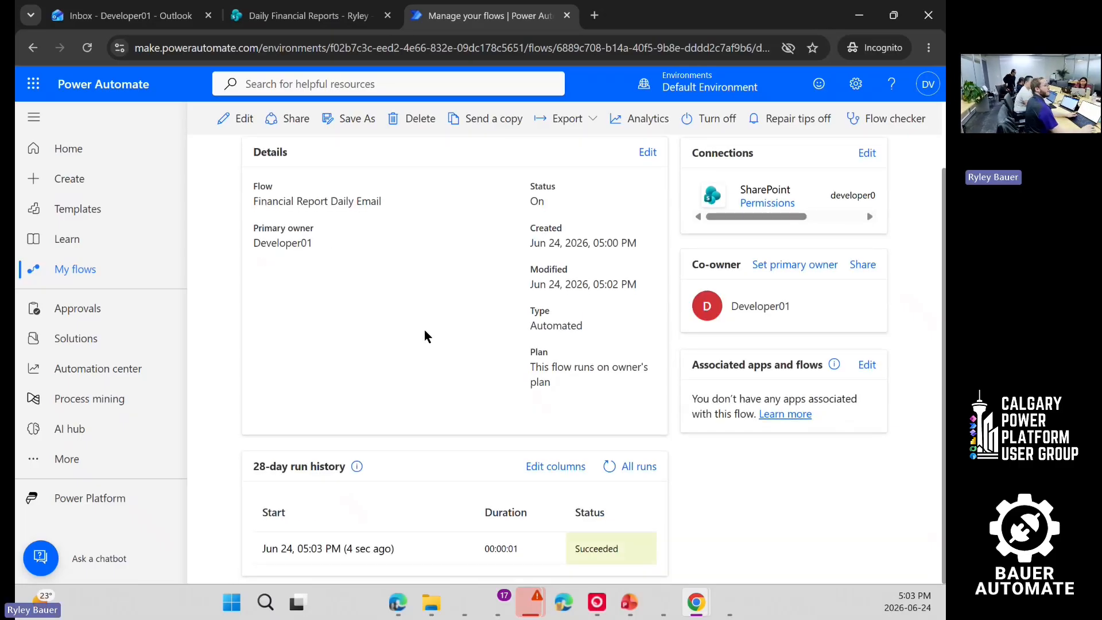
pyautogui.click(327, 550)
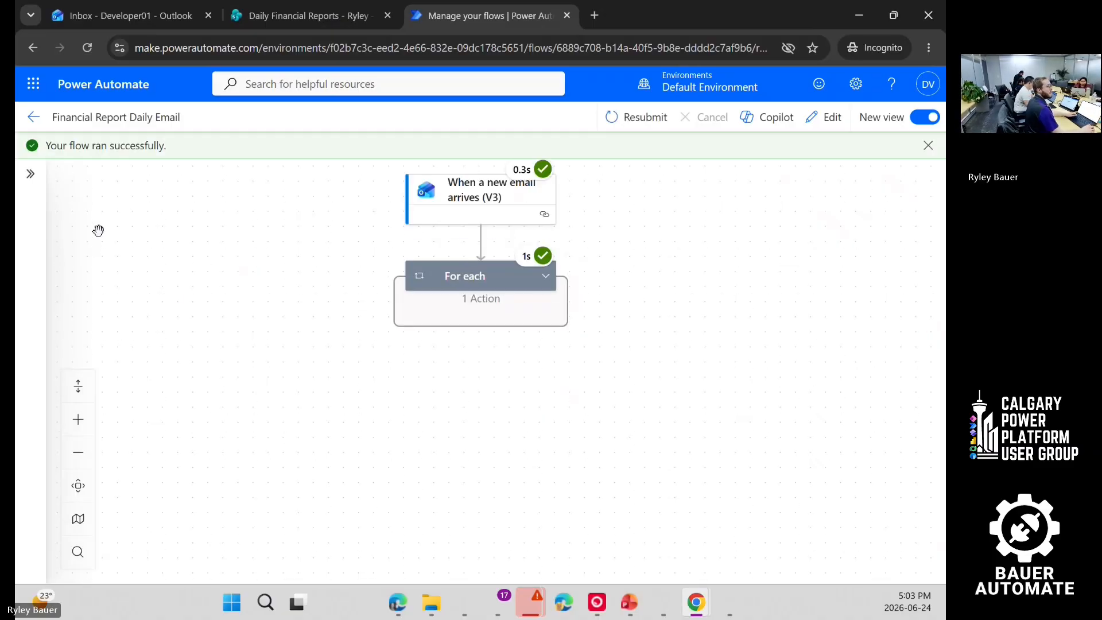
pyautogui.click(74, 396)
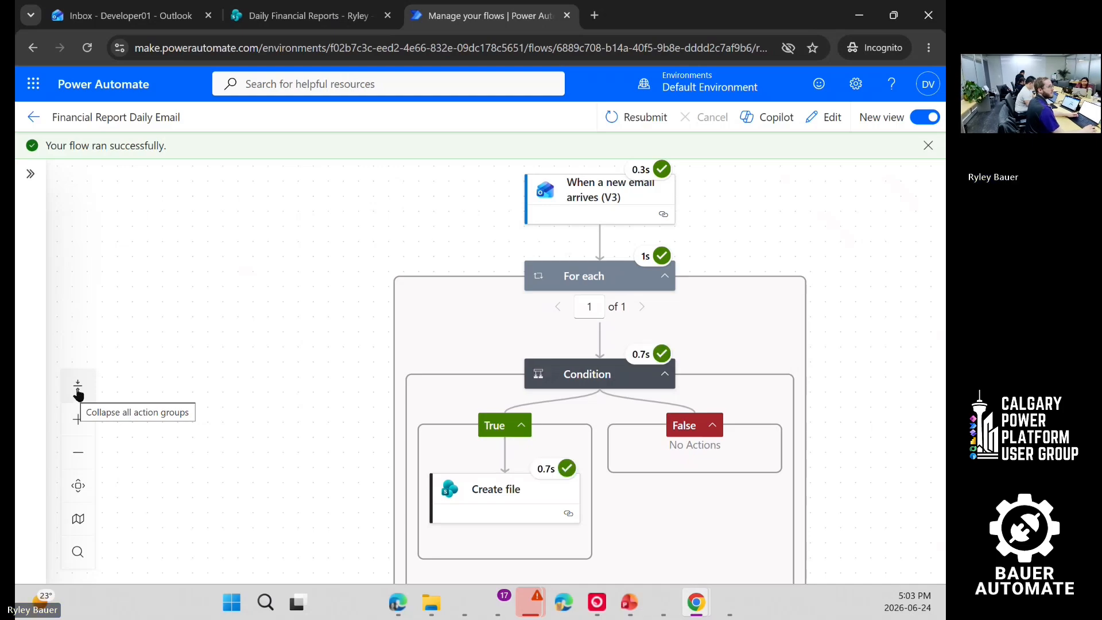
pyautogui.click(28, 115)
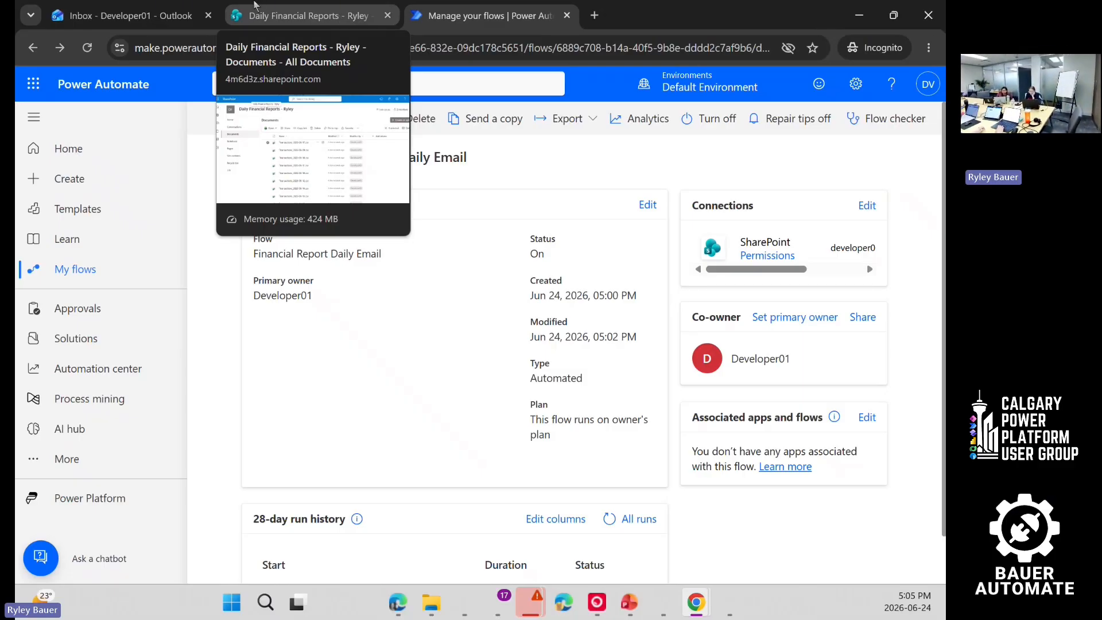
# Step: In Outlook, start another email to the signed-in developer account with the subject "Financial Reprt"
pyautogui.click(129, 15)
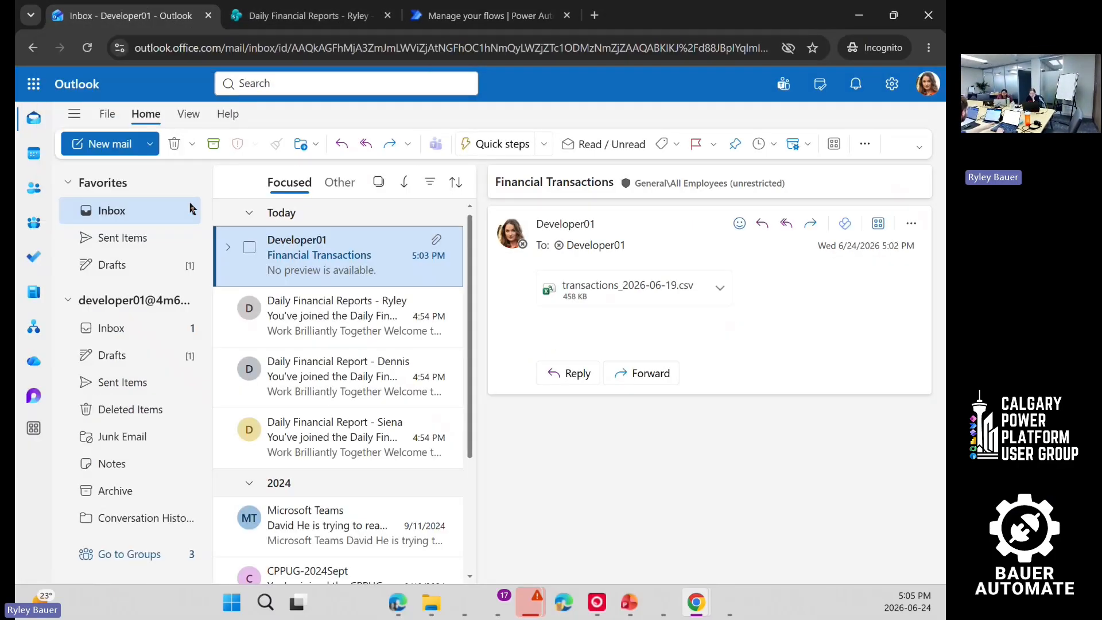
pyautogui.click(117, 140)
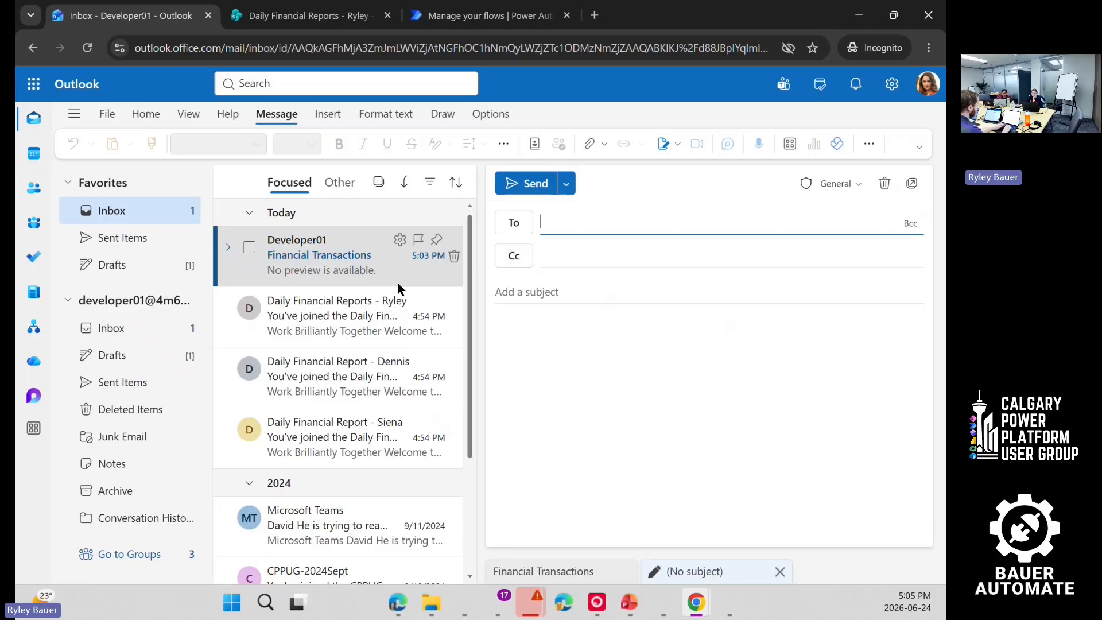
pyautogui.write('developer01')
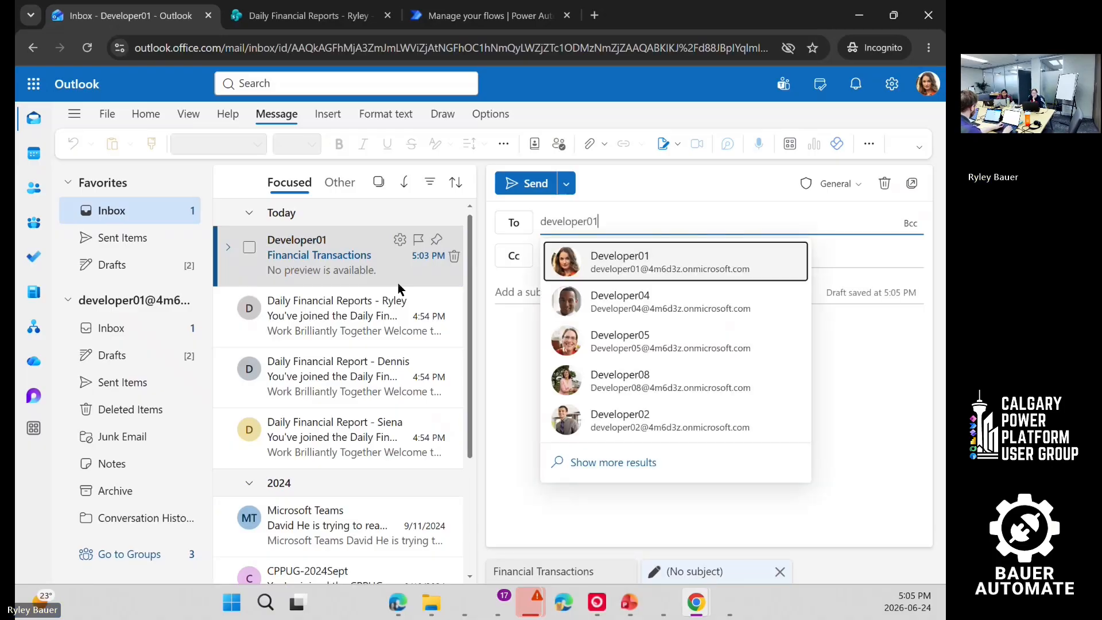
pyautogui.press('Return')
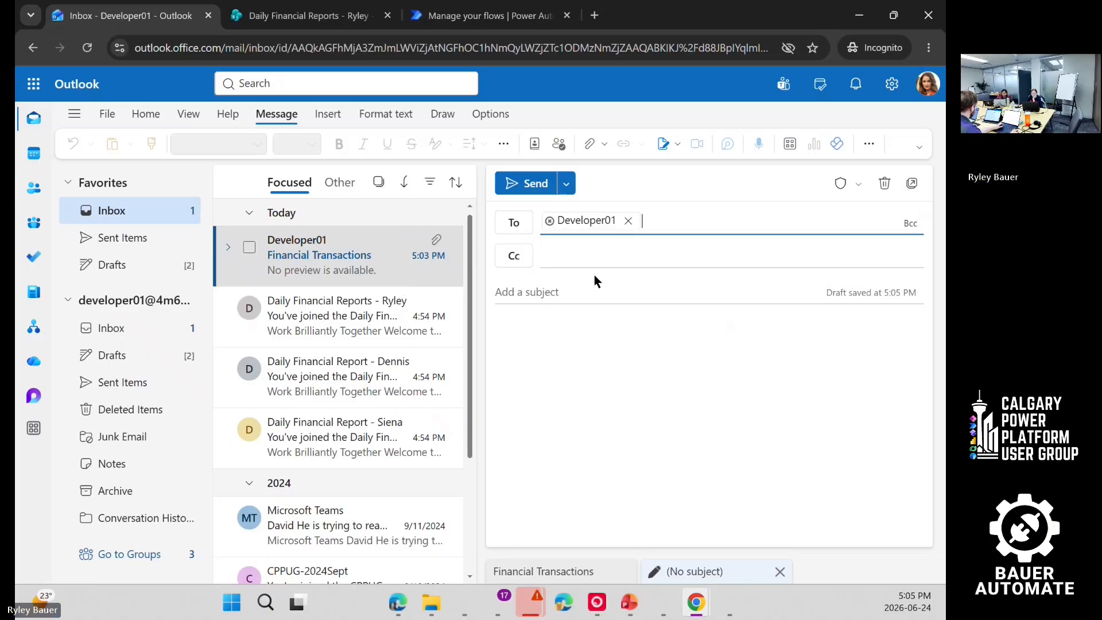
pyautogui.click(602, 289)
pyautogui.write('Financial Reprt')
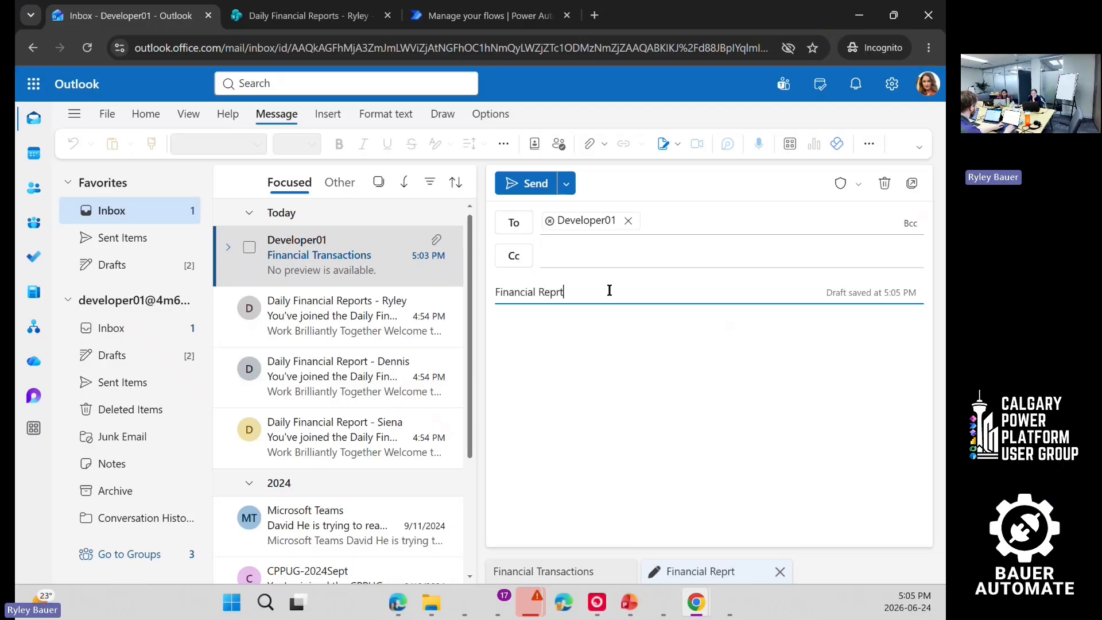
# Step: Attach a file from File Explorer to the "Financial Reprt" email and send it
pyautogui.press('Tab')
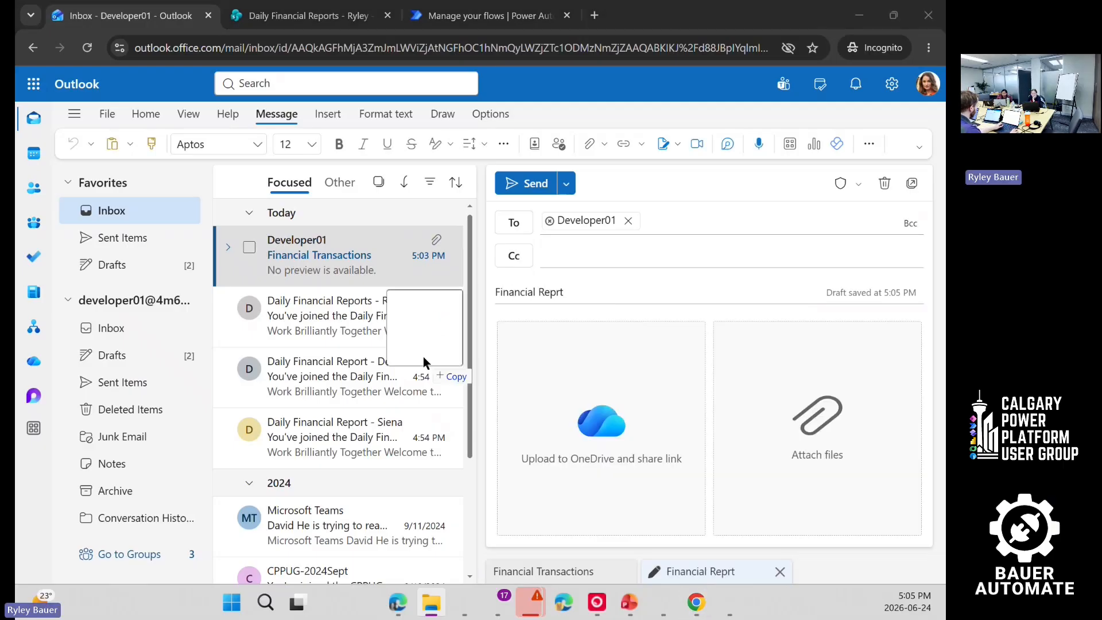
pyautogui.moveTo(425, 364); pyautogui.dragTo(849, 368)
pyautogui.click(531, 184)
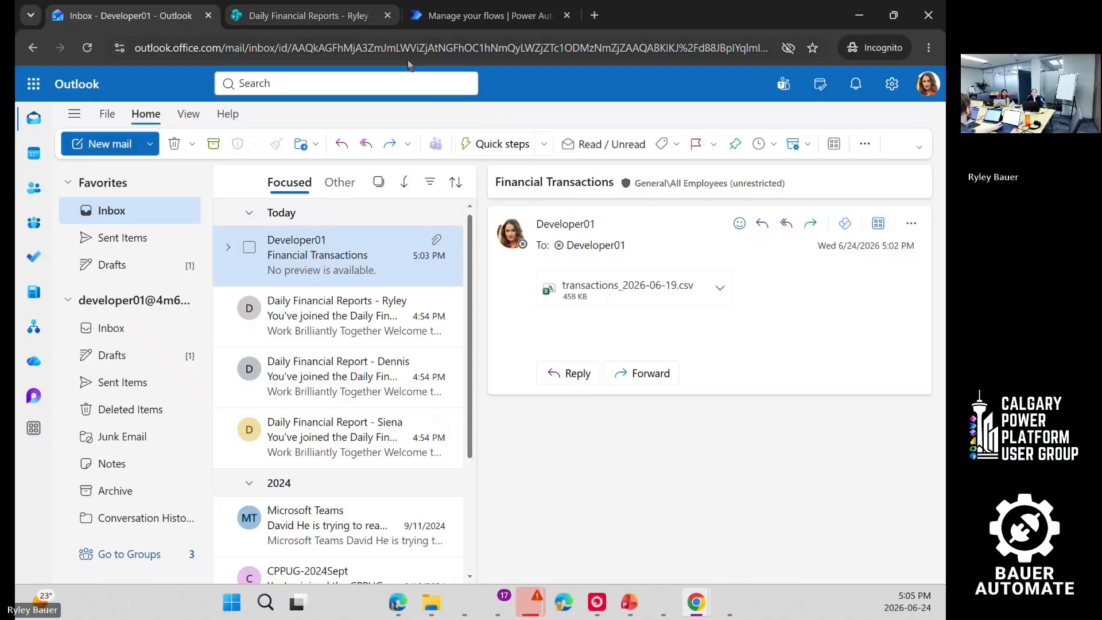
# Step: Switch to Power Automate and refresh the flow's 28-day run history to check for a new run
pyautogui.click(454, 25)
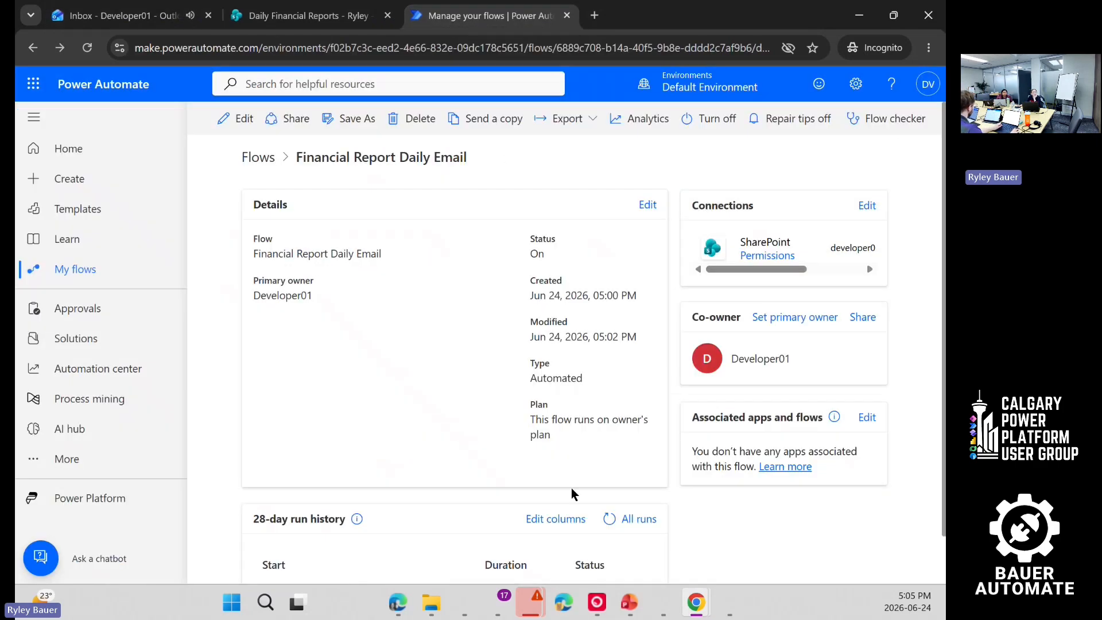
pyautogui.click(609, 518)
pyautogui.scroll(-1, 593, 467)
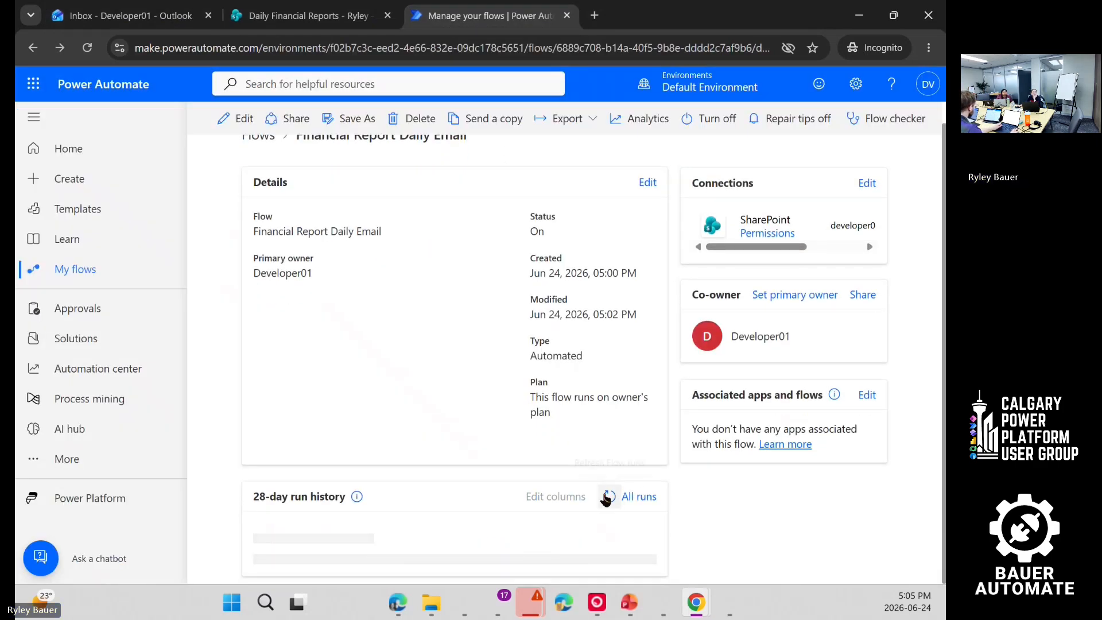
pyautogui.scroll(-1, 378, 307)
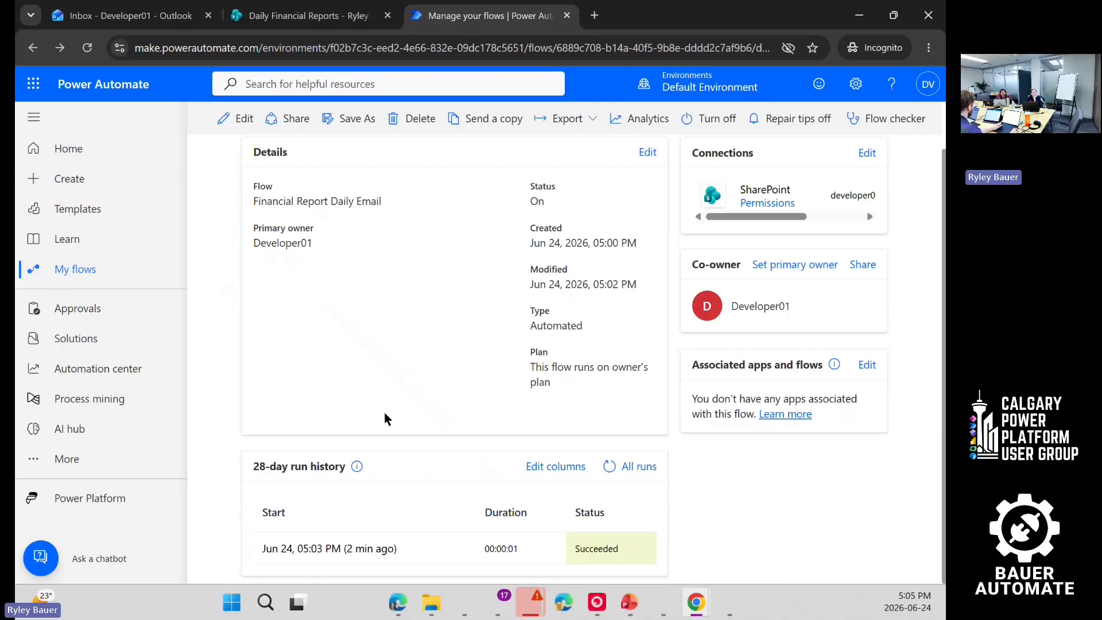
pyautogui.click(609, 467)
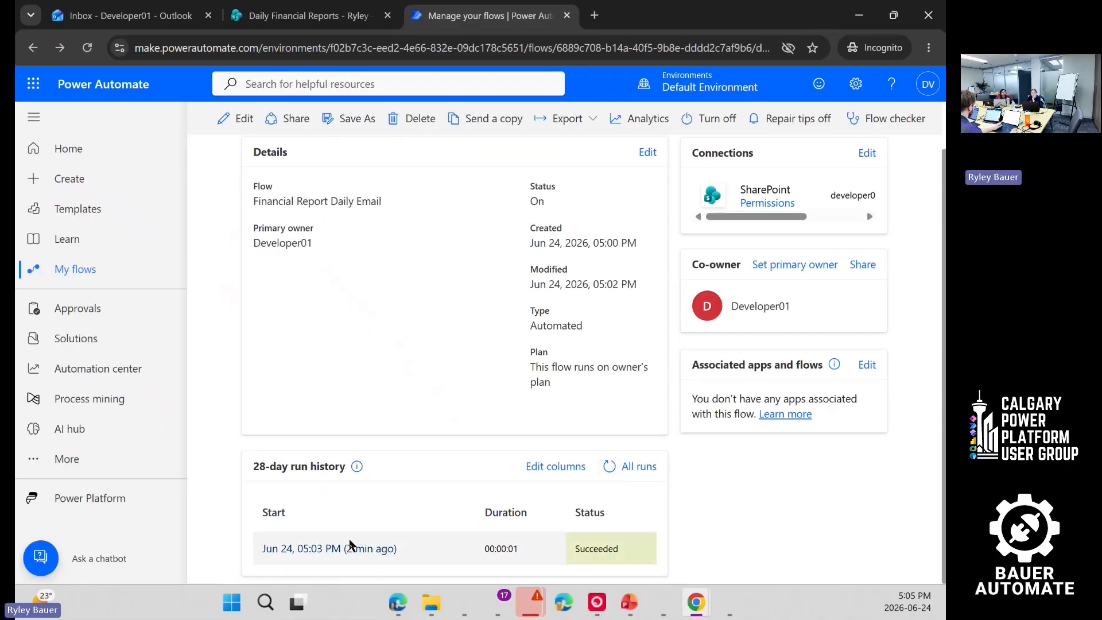
# Step: Open the Jun 24, 05:03 PM run from the run history and return to the flow details page
pyautogui.scroll(2, 434, 390)
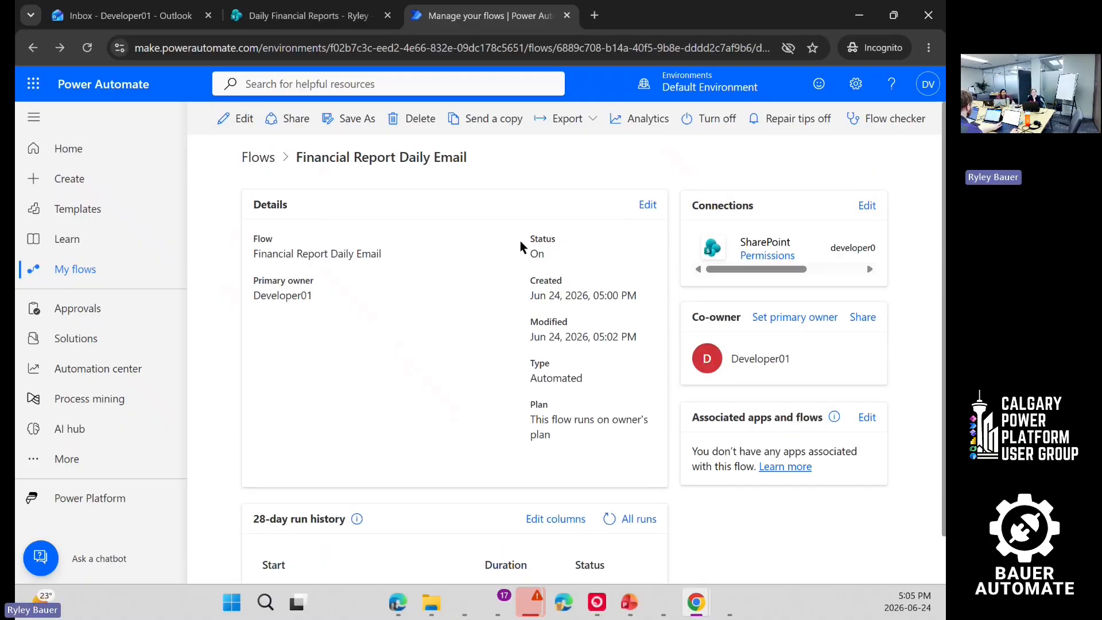
pyautogui.scroll(-1, 556, 370)
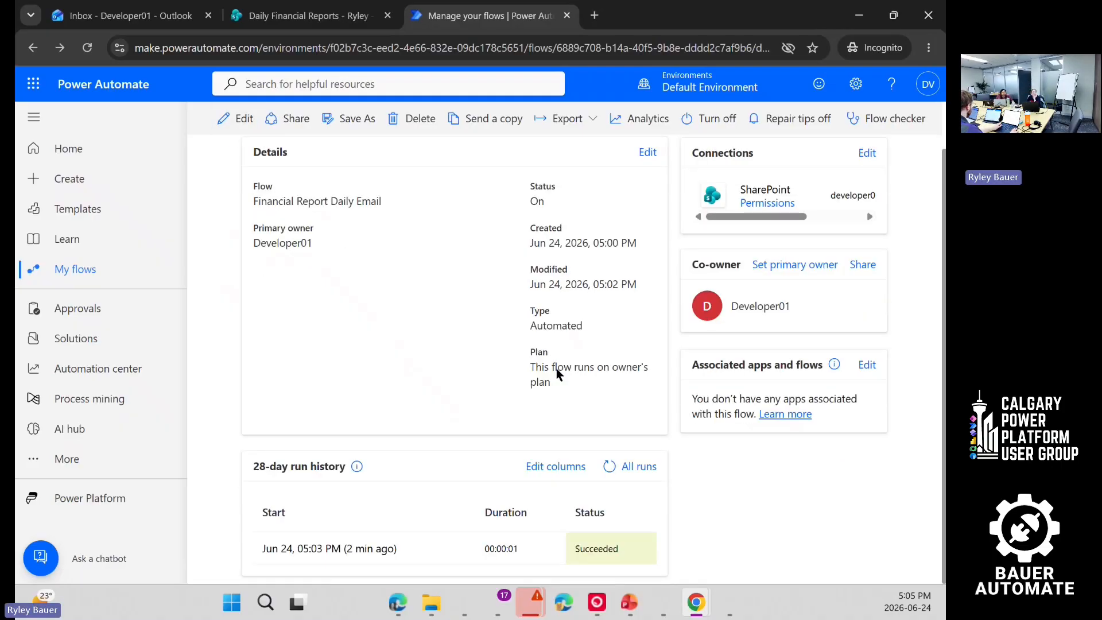
pyautogui.click(329, 550)
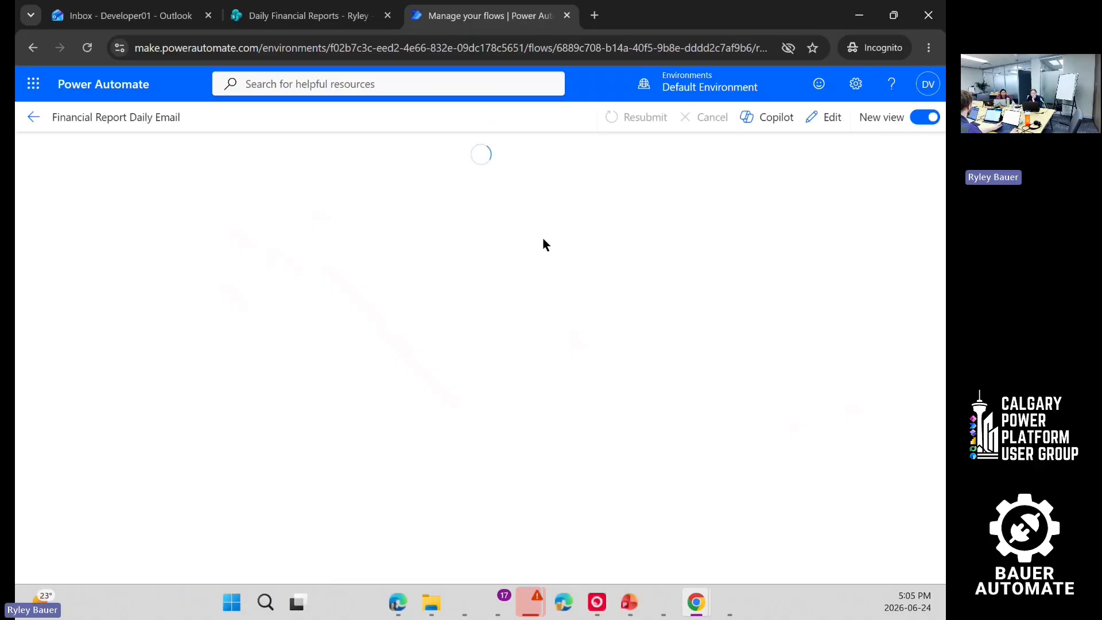
pyautogui.click(34, 117)
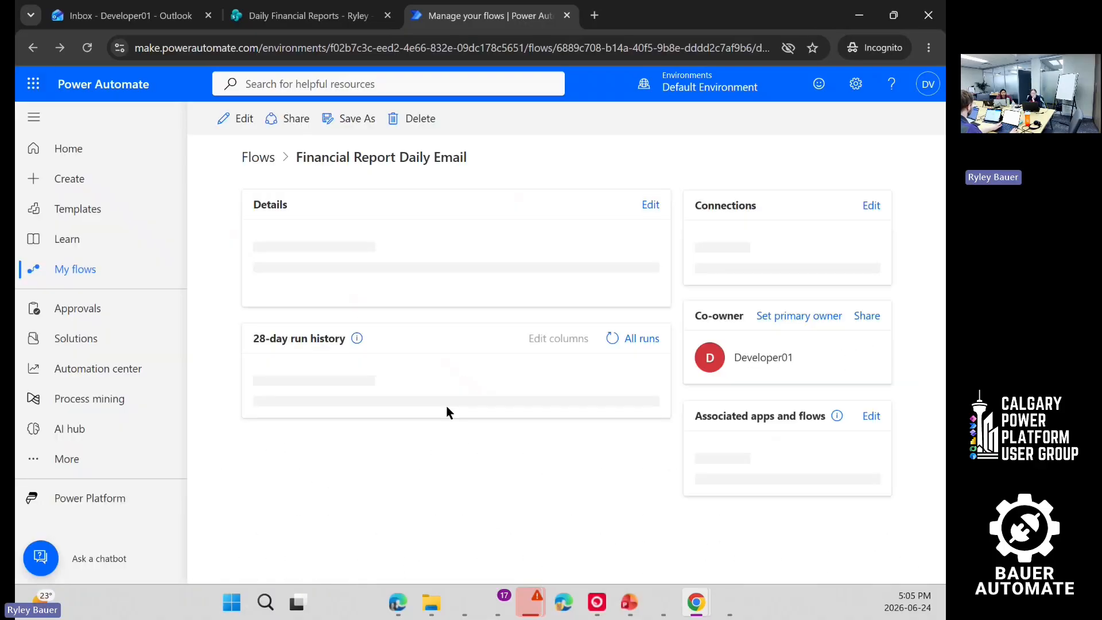
# Step: Open the Jun 24, 05:03 PM run with all actions expanded and show the email trigger's run results
pyautogui.scroll(-2, 590, 412)
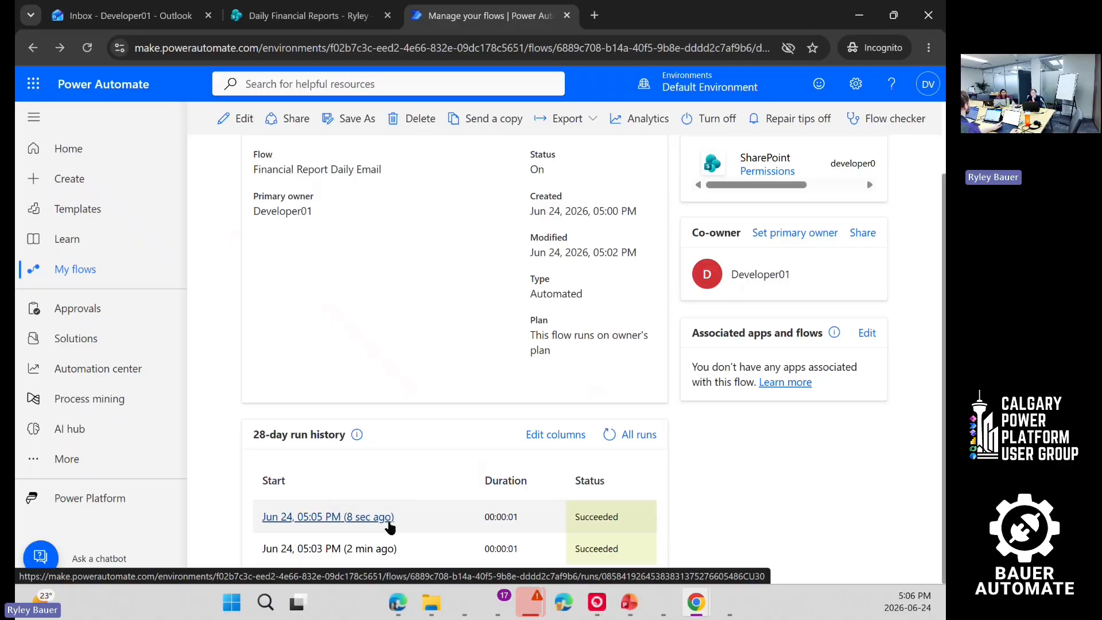
pyautogui.click(340, 550)
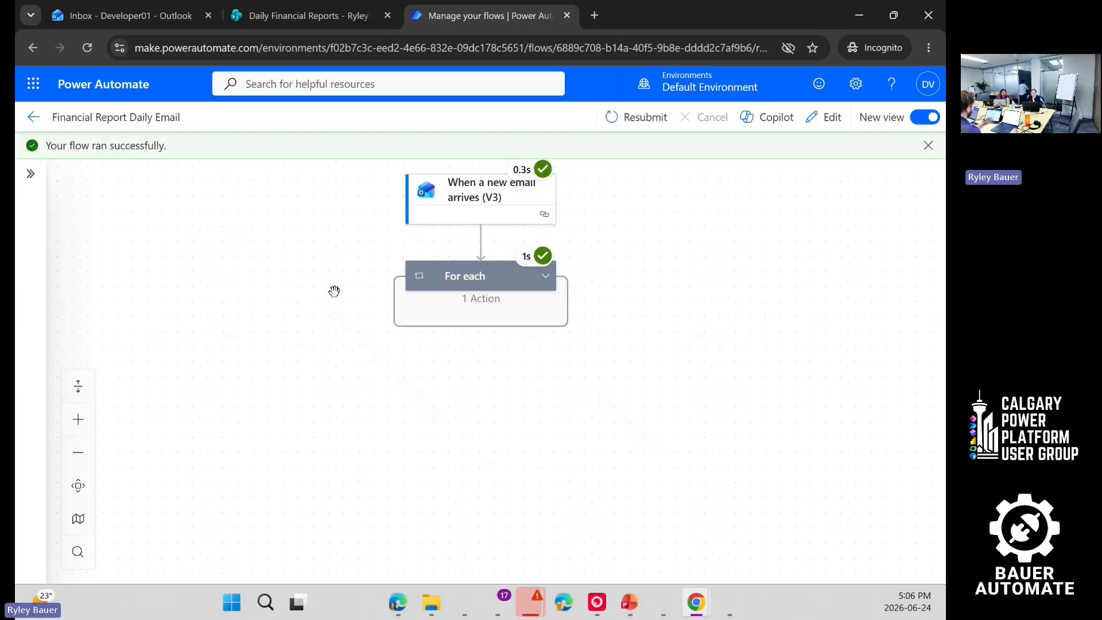
pyautogui.click(79, 387)
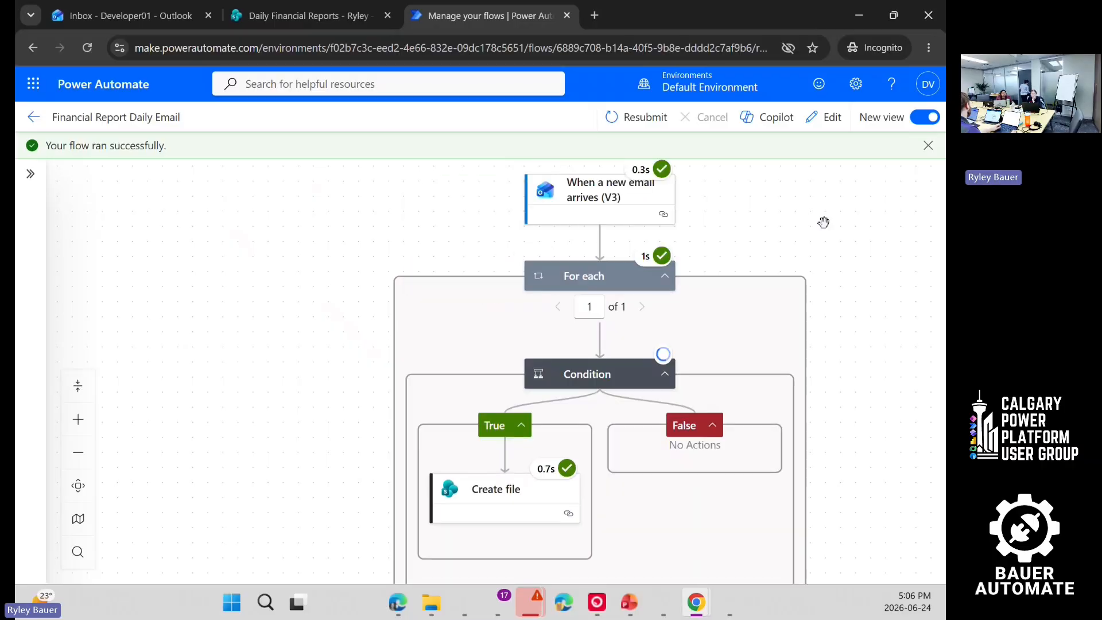
pyautogui.click(585, 195)
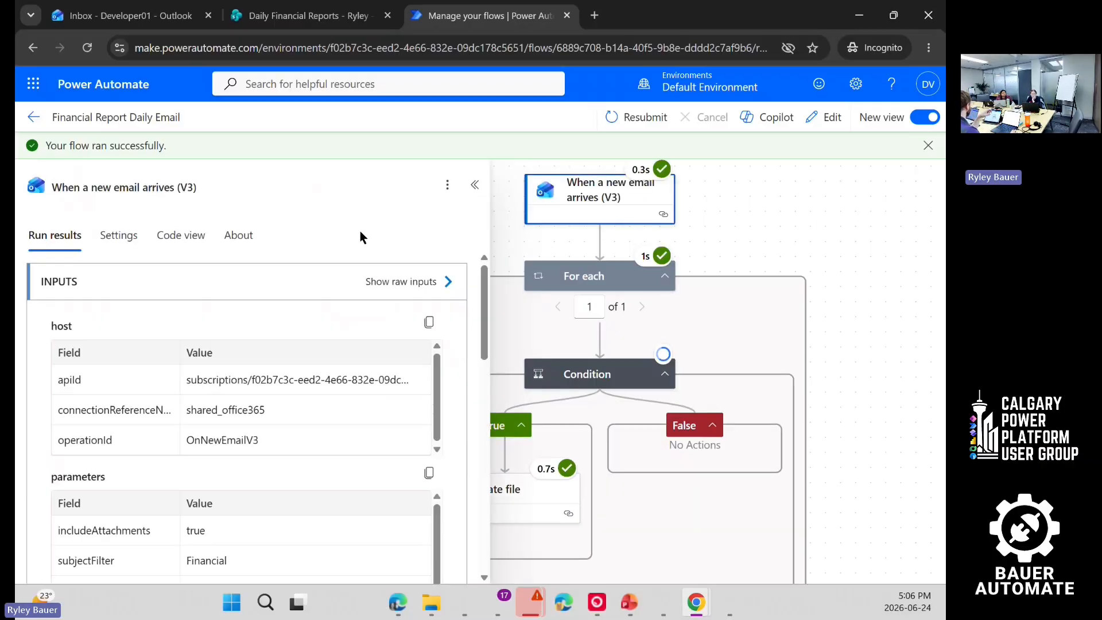
pyautogui.click(574, 193)
pyautogui.click(672, 208)
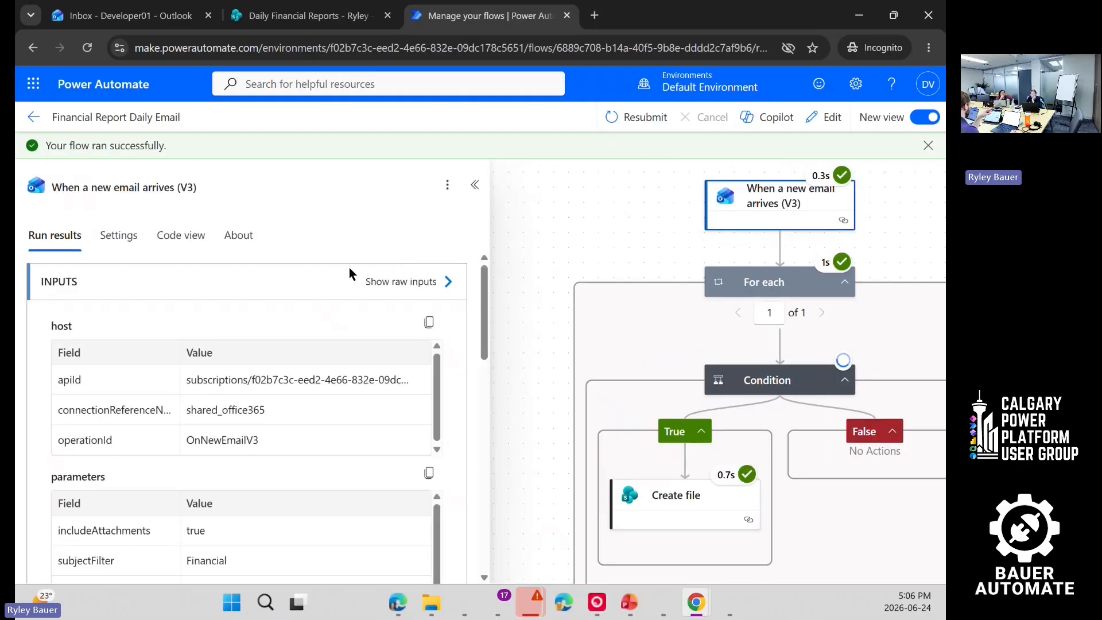
# Step: Examine the subject filter in the email trigger's raw inputs and close the raw view
pyautogui.click(408, 280)
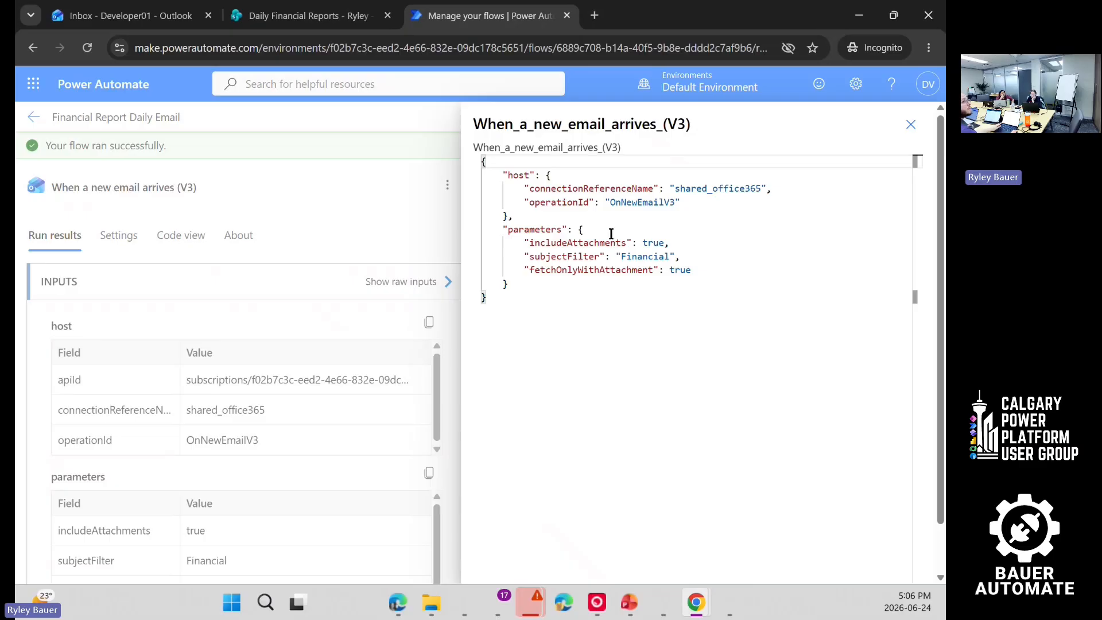
pyautogui.moveTo(574, 257); pyautogui.dragTo(639, 257)
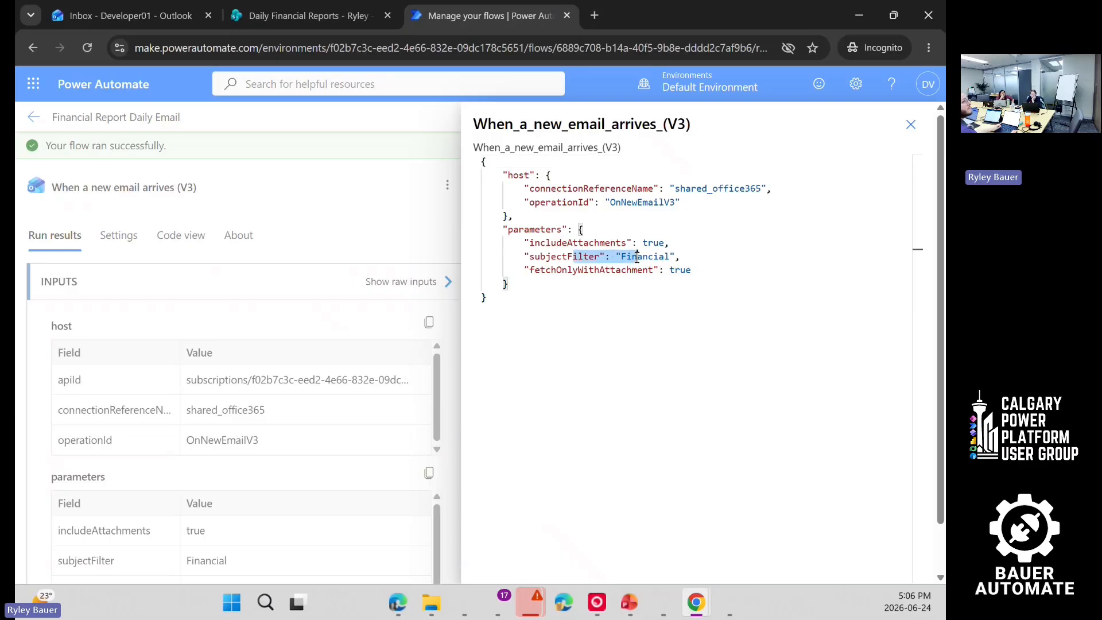
pyautogui.click(659, 257)
pyautogui.press('Escape')
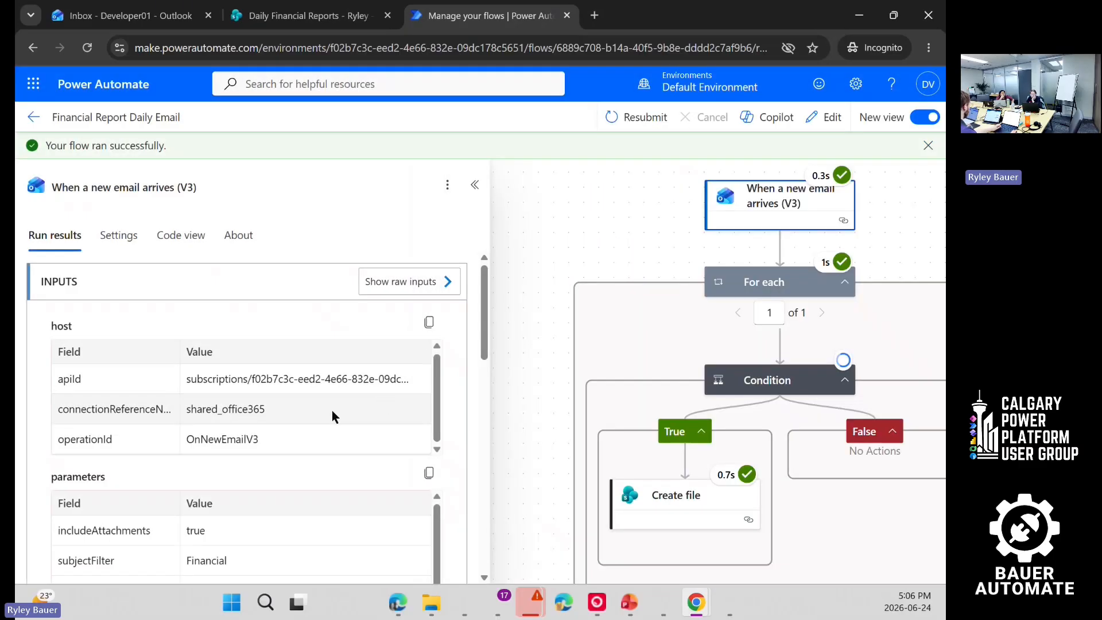
# Step: Open the email trigger's raw outputs and examine the body's received date, attachment flag, subject, preview and read status
pyautogui.scroll(-5, 421, 416)
pyautogui.scroll(3, 437, 410)
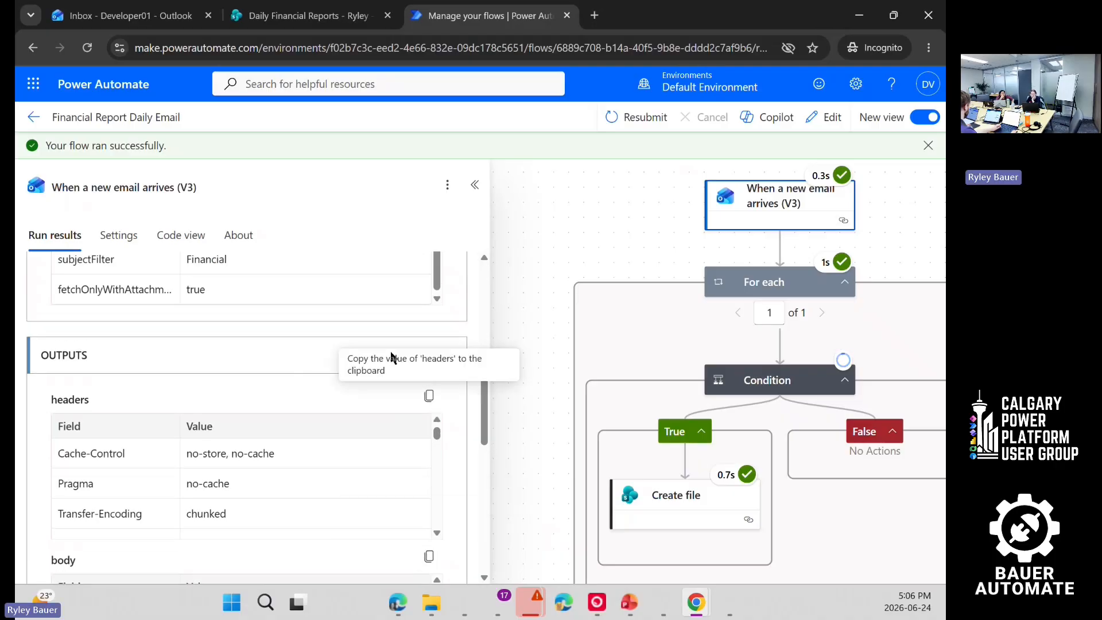
pyautogui.click(428, 357)
pyautogui.scroll(-3, 701, 275)
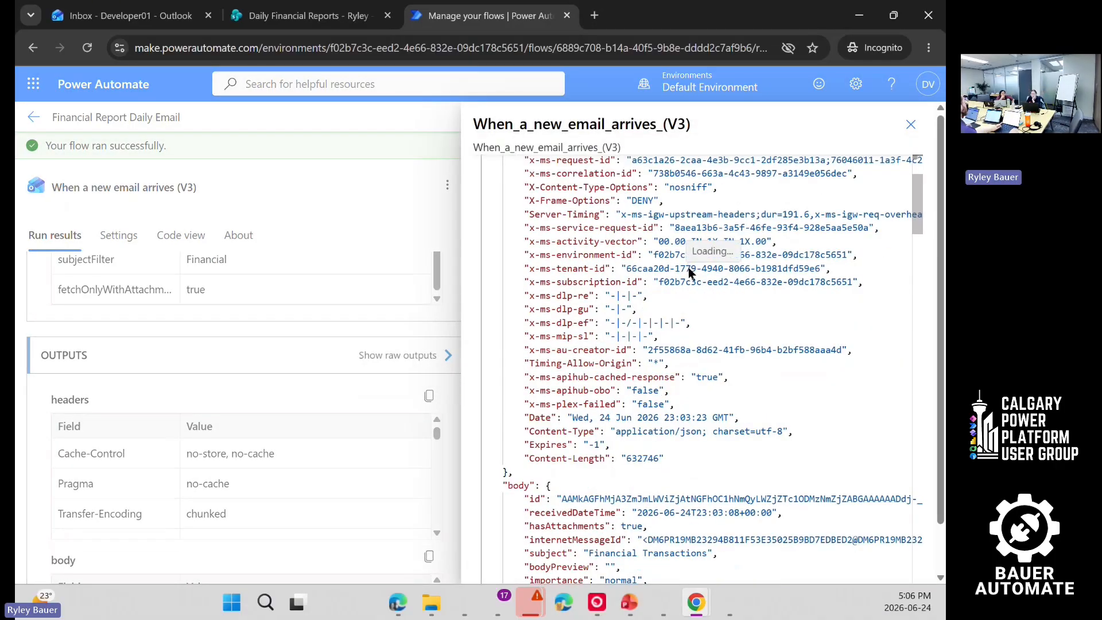
pyautogui.scroll(-4, 691, 269)
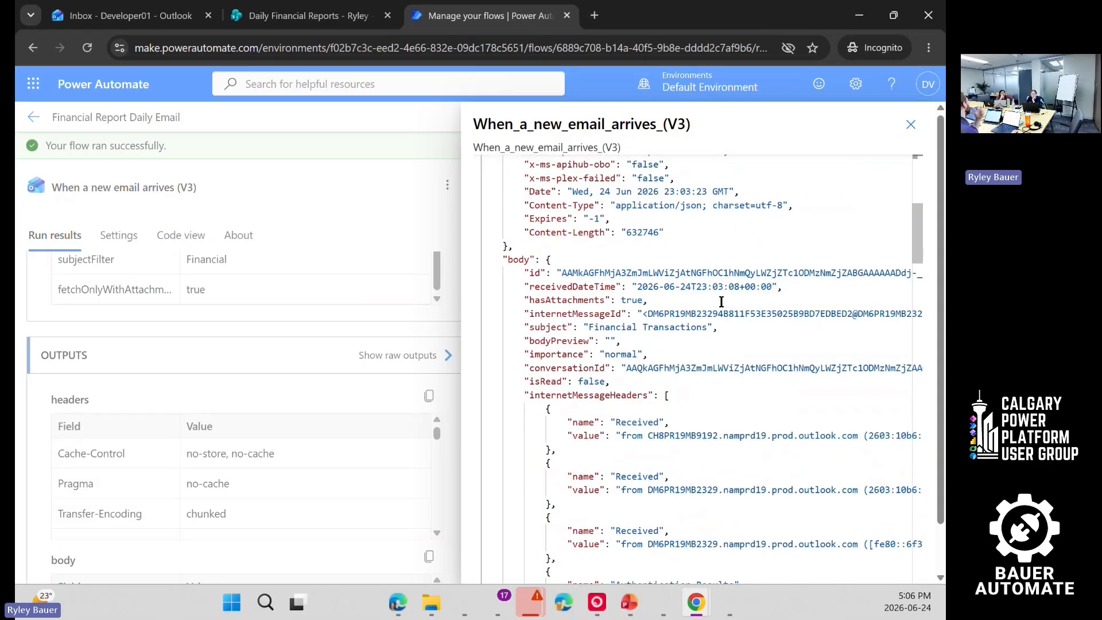
pyautogui.scroll(-1, 717, 301)
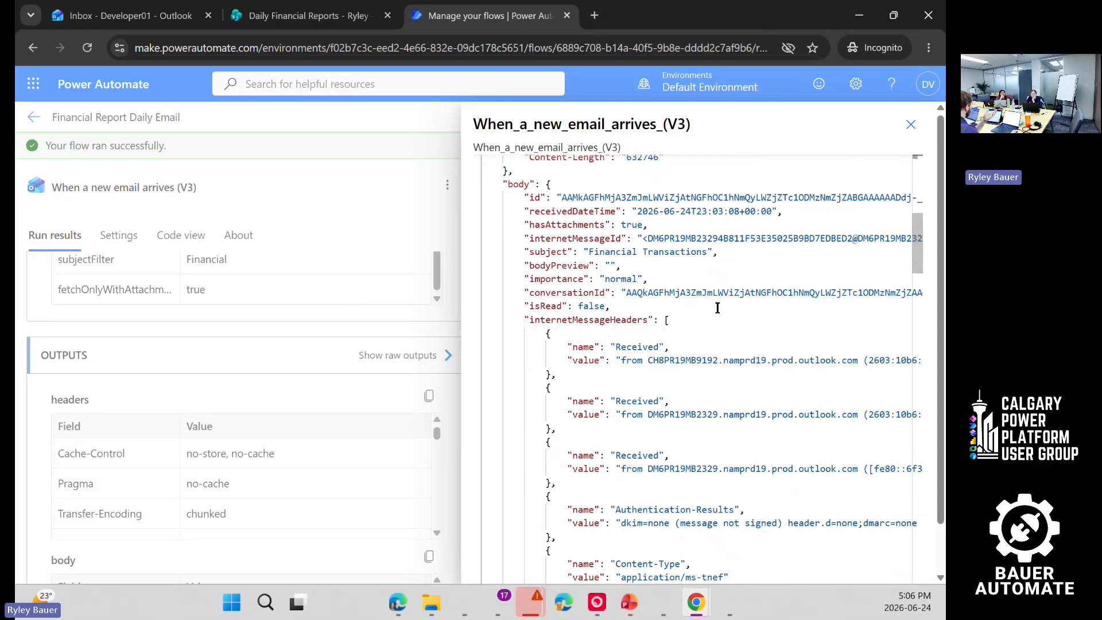
pyautogui.moveTo(641, 212); pyautogui.dragTo(682, 213)
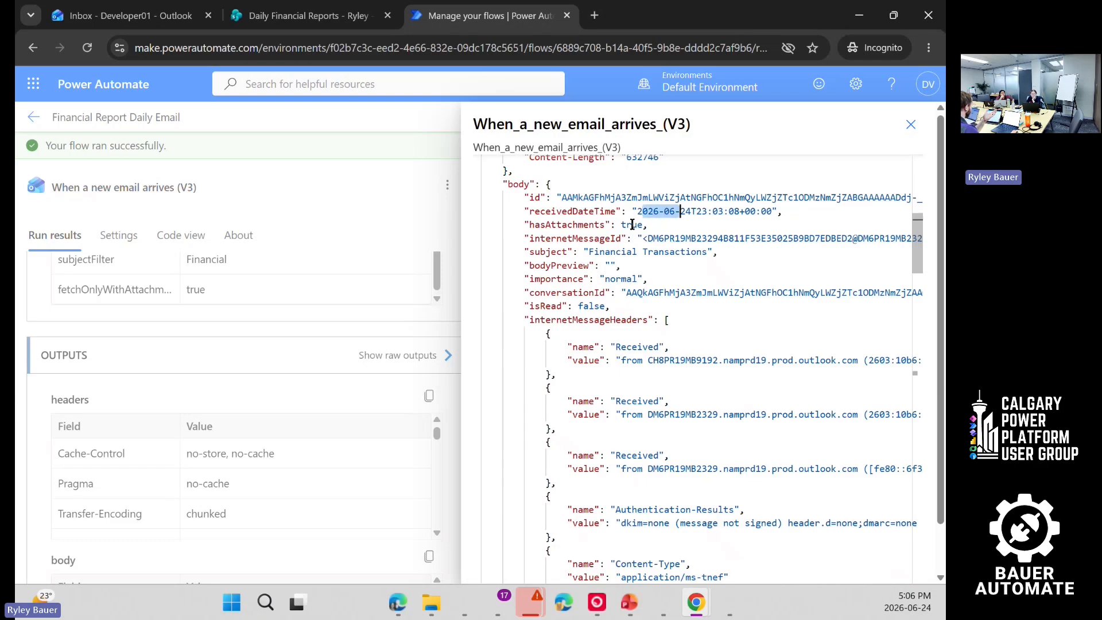
pyautogui.doubleClick(632, 225)
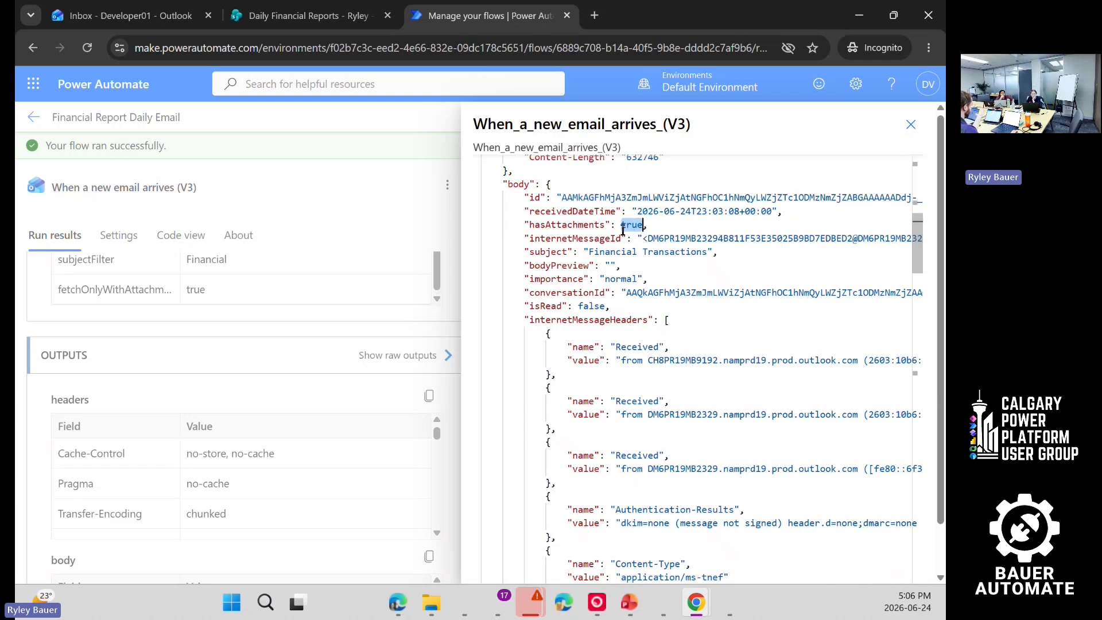
pyautogui.click(586, 253)
pyautogui.click(611, 266)
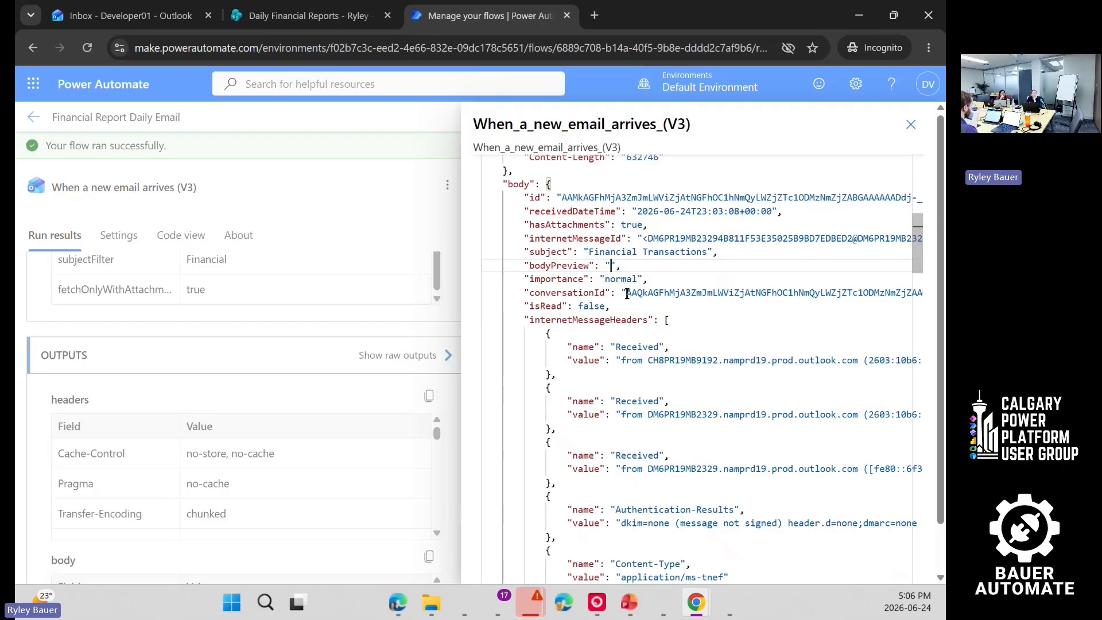
pyautogui.click(589, 307)
pyautogui.scroll(-2, 574, 269)
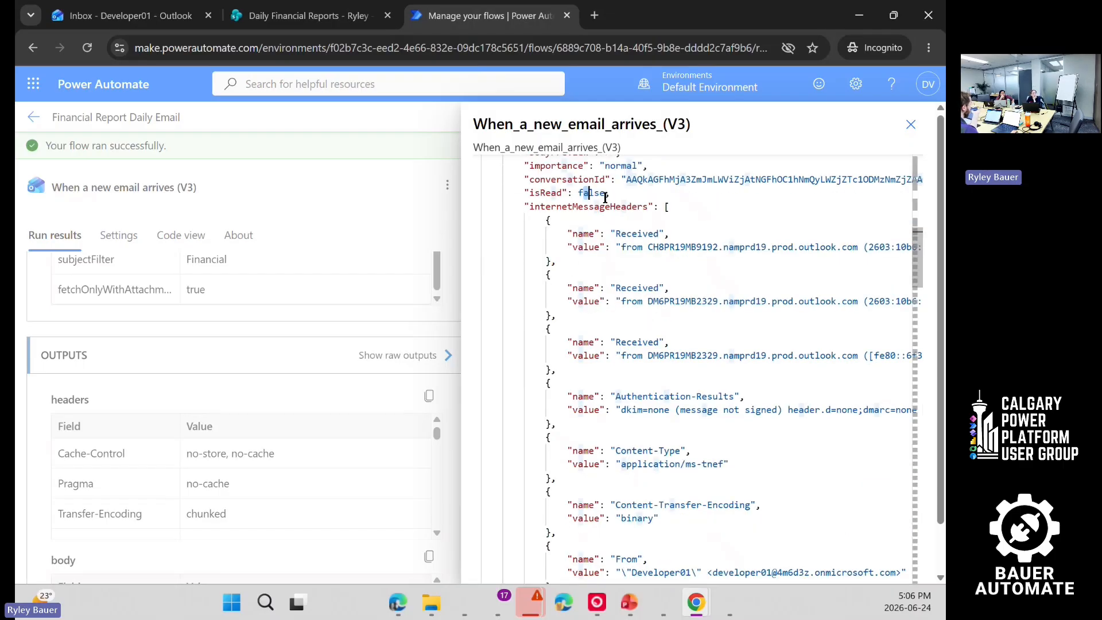
# Step: Look through the internet message headers in the trigger's raw outputs and close the raw view
pyautogui.scroll(-12, 605, 198)
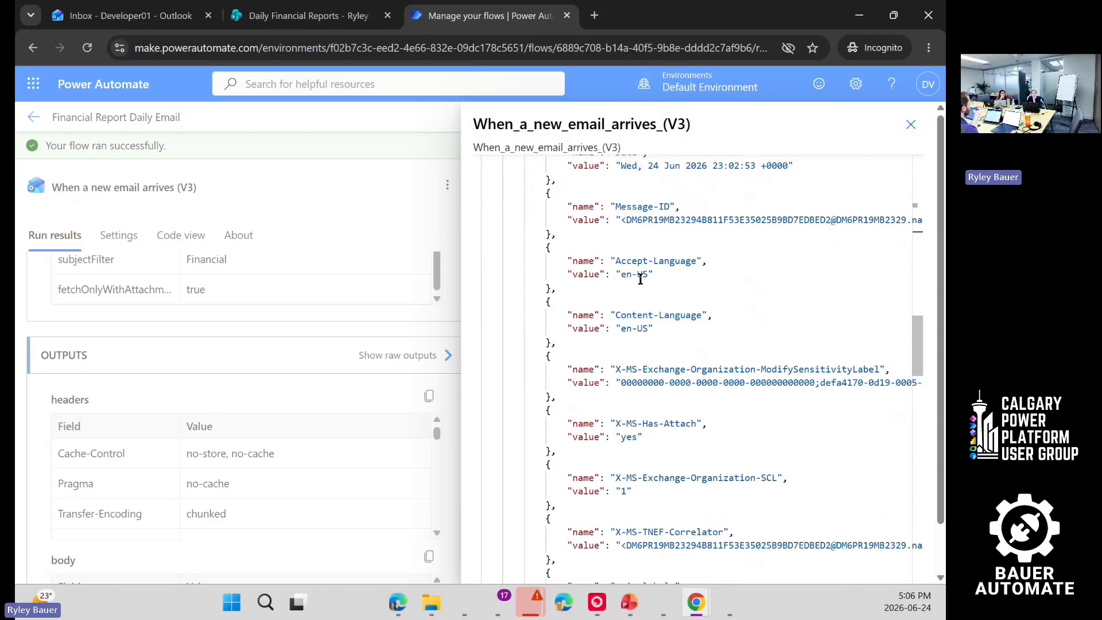
pyautogui.scroll(-10, 640, 279)
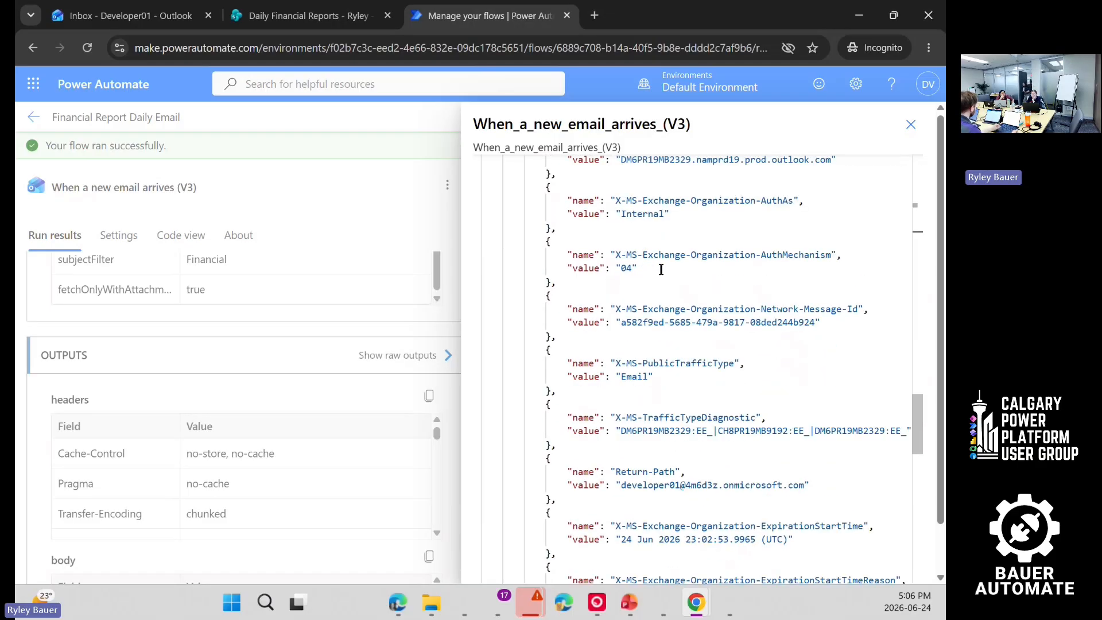
pyautogui.scroll(-18, 662, 270)
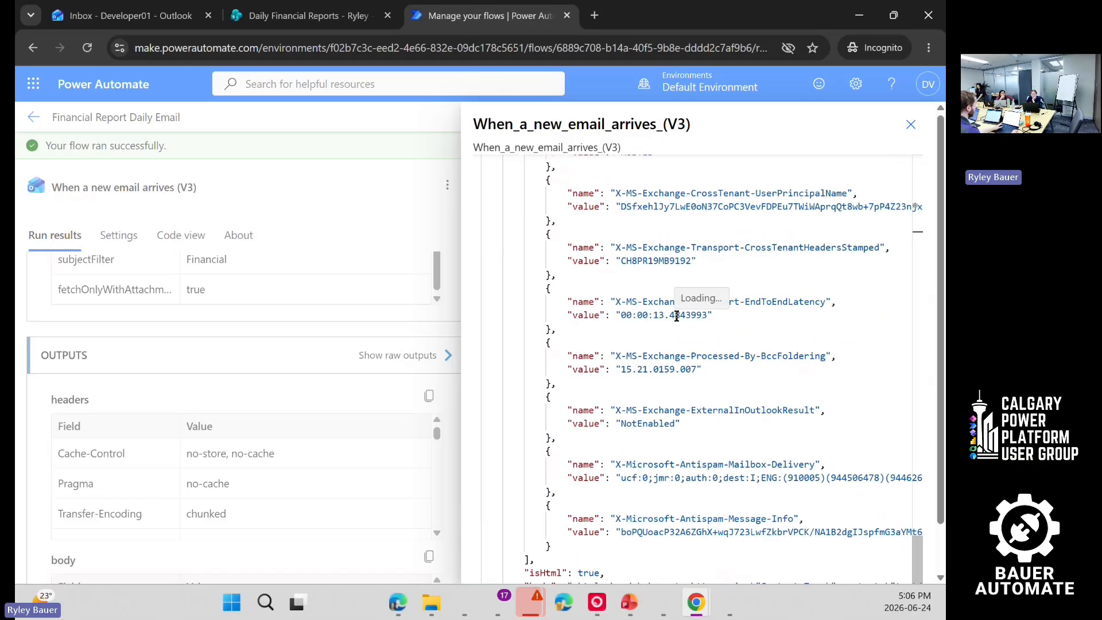
pyautogui.click(911, 125)
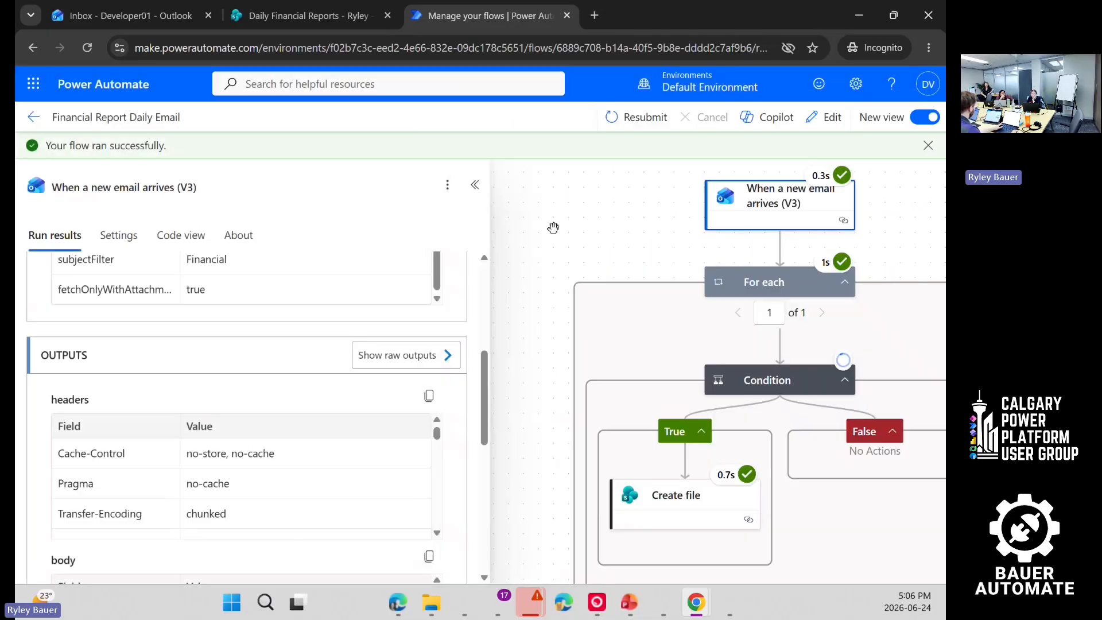
# Step: View the run results of the For each loop and of the Create file action in its True branch
pyautogui.click(779, 208)
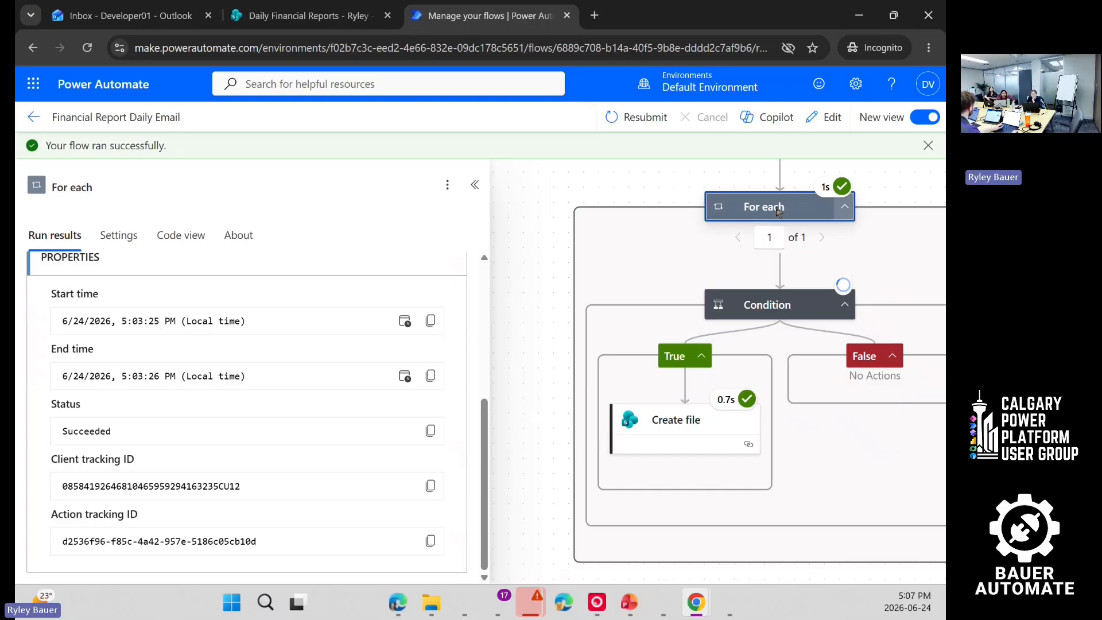
pyautogui.click(696, 424)
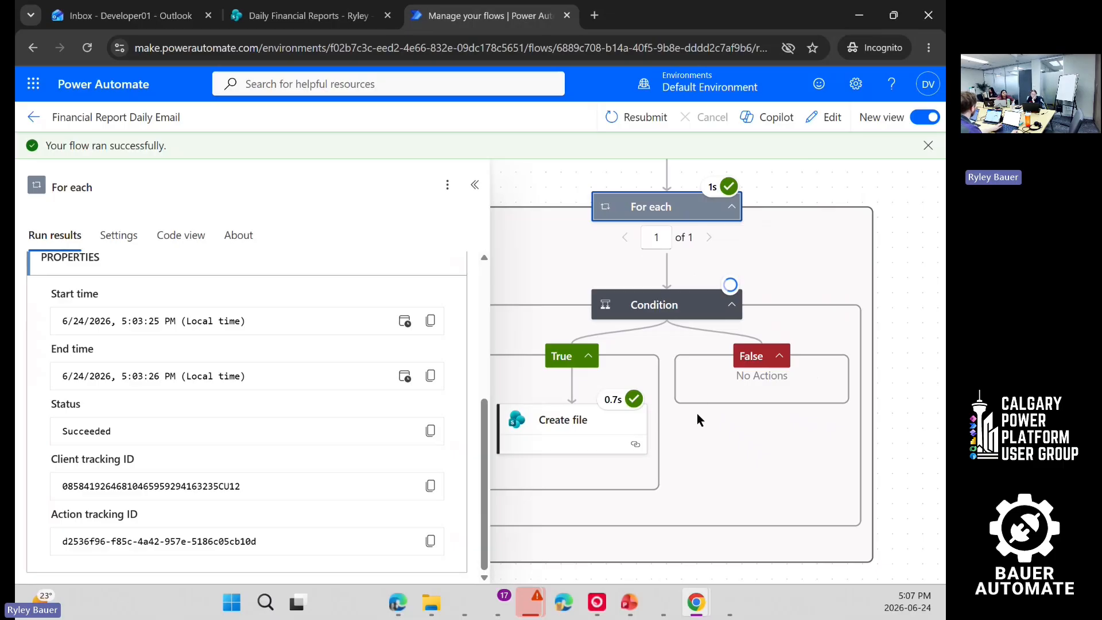
pyautogui.click(613, 432)
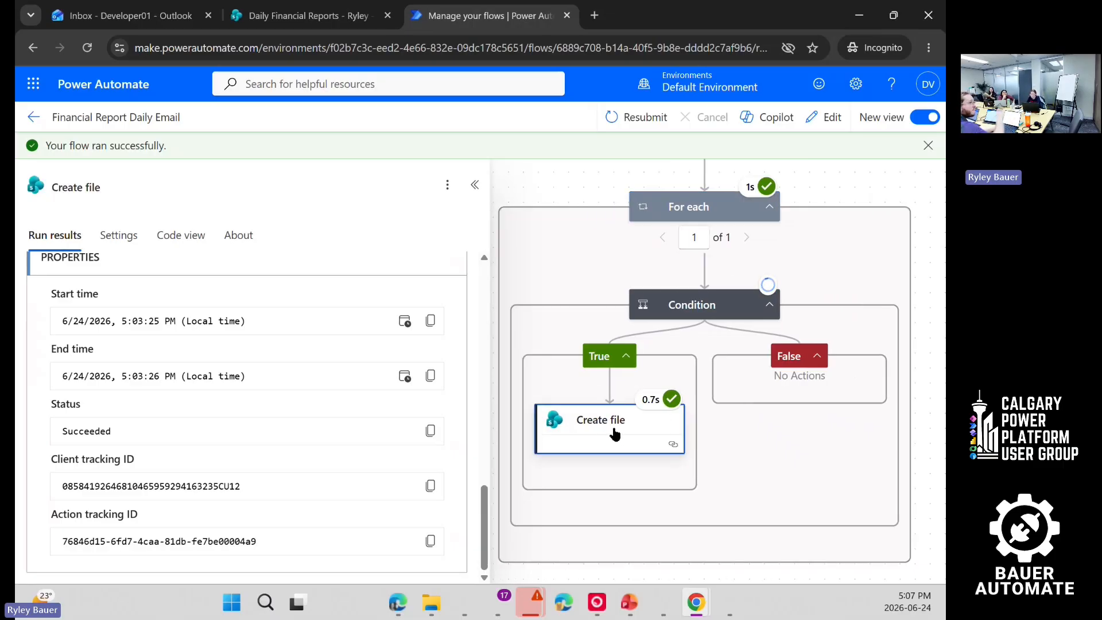
# Step: Switch to the SharePoint Documents library, refresh it and check the saved transactions CSV files and their modified times
pyautogui.click(337, 25)
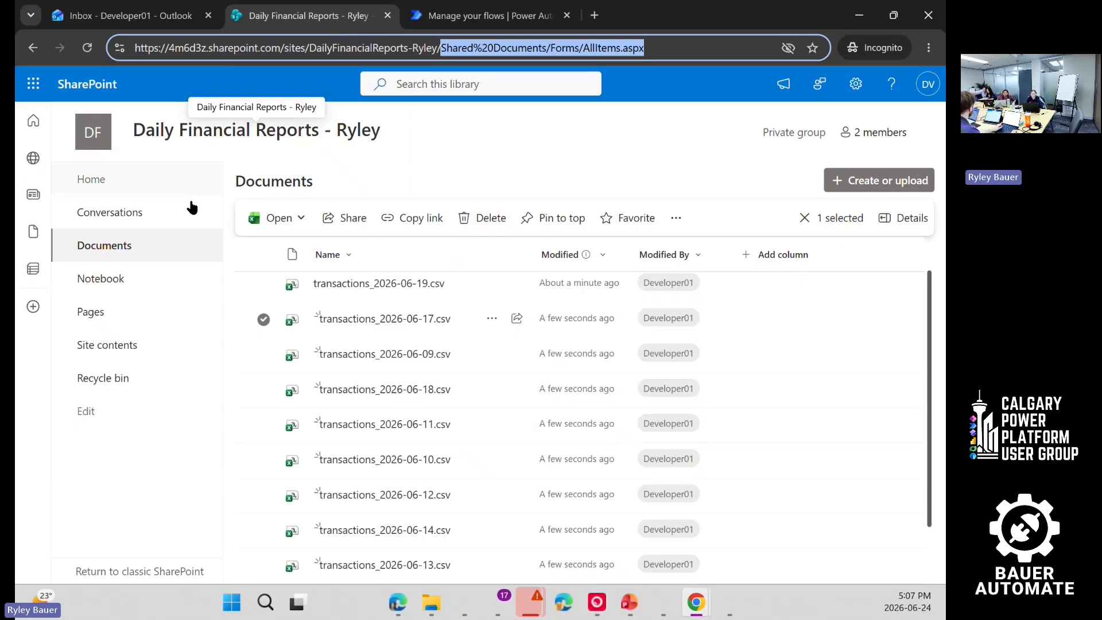
pyautogui.press('F5')
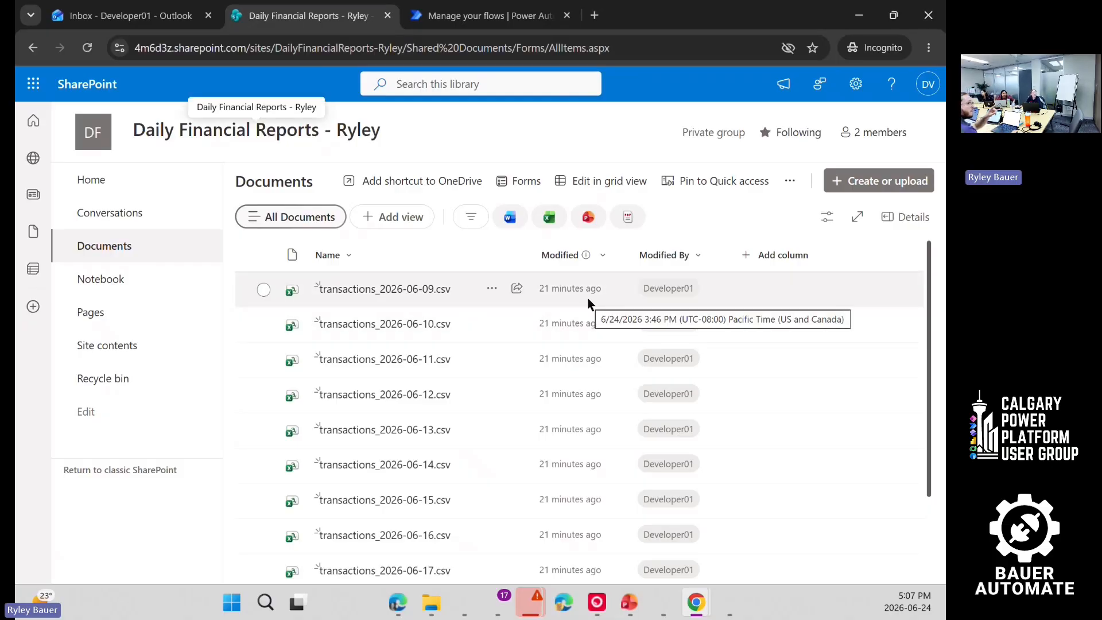
pyautogui.scroll(-2, 588, 298)
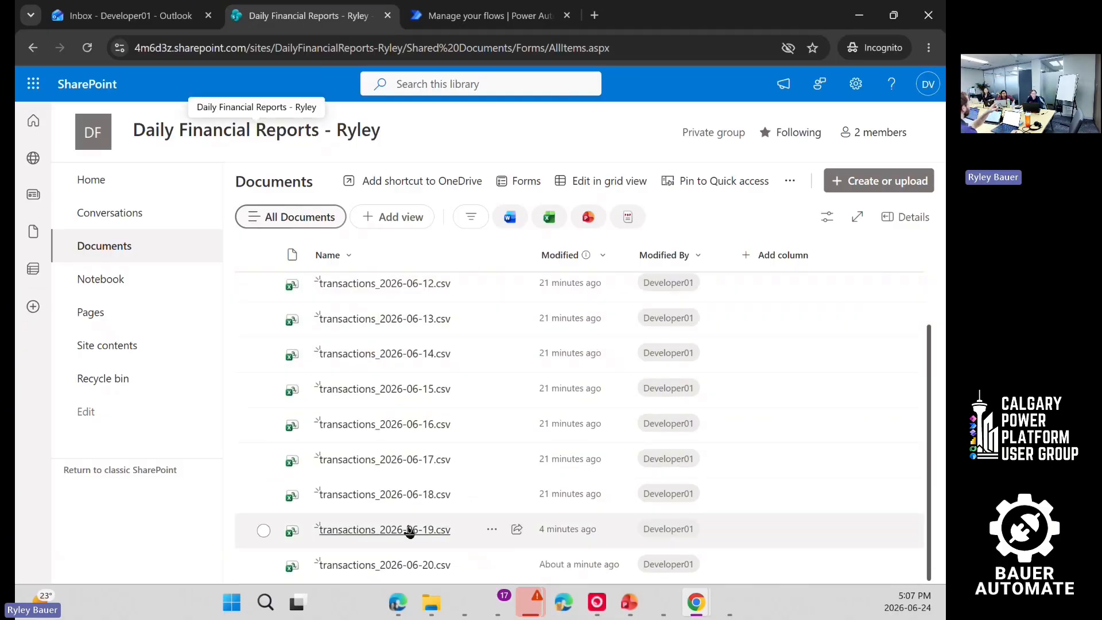
pyautogui.moveTo(412, 537)
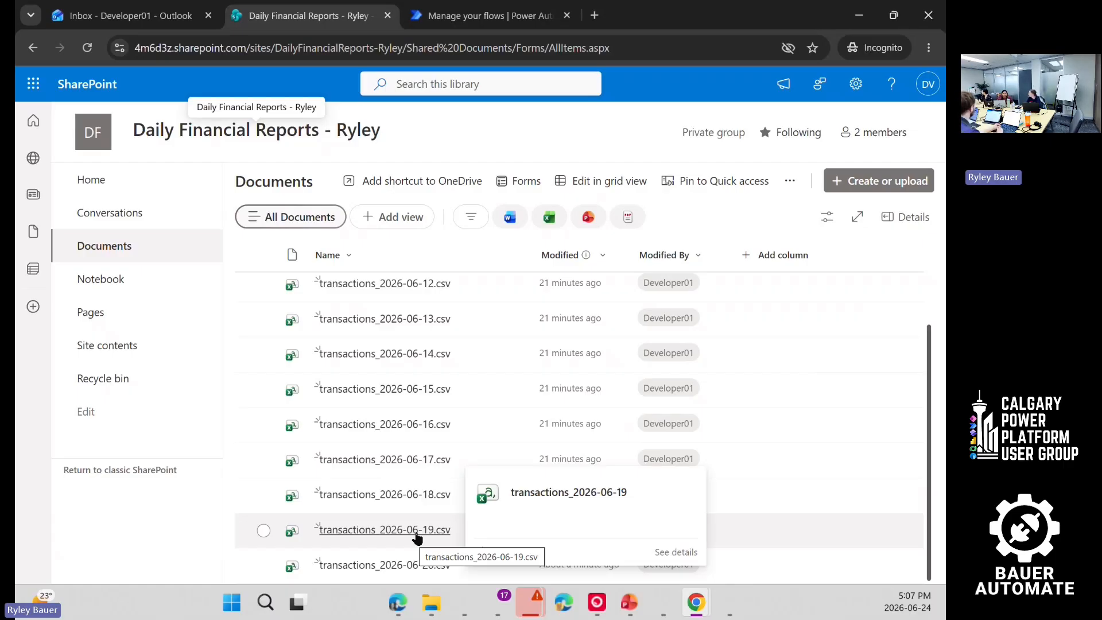
pyautogui.scroll(2, 416, 401)
pyautogui.scroll(-2, 417, 401)
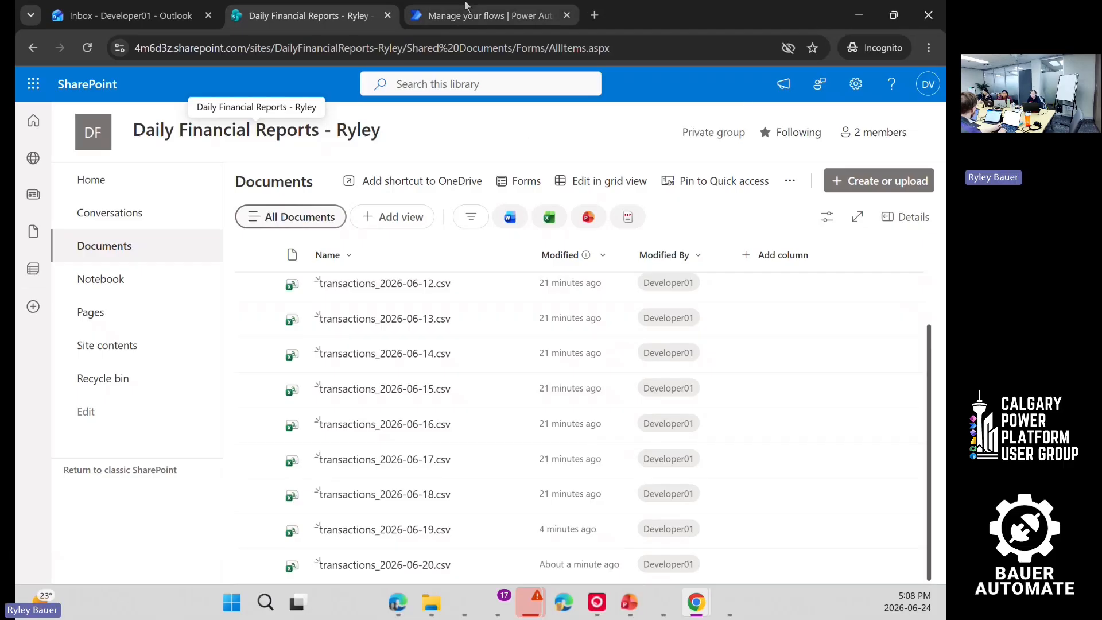
# Step: Resubmit the Jun 24, 05:05 PM run in Power Automate and check the SharePoint Documents library for its file
pyautogui.click(482, 16)
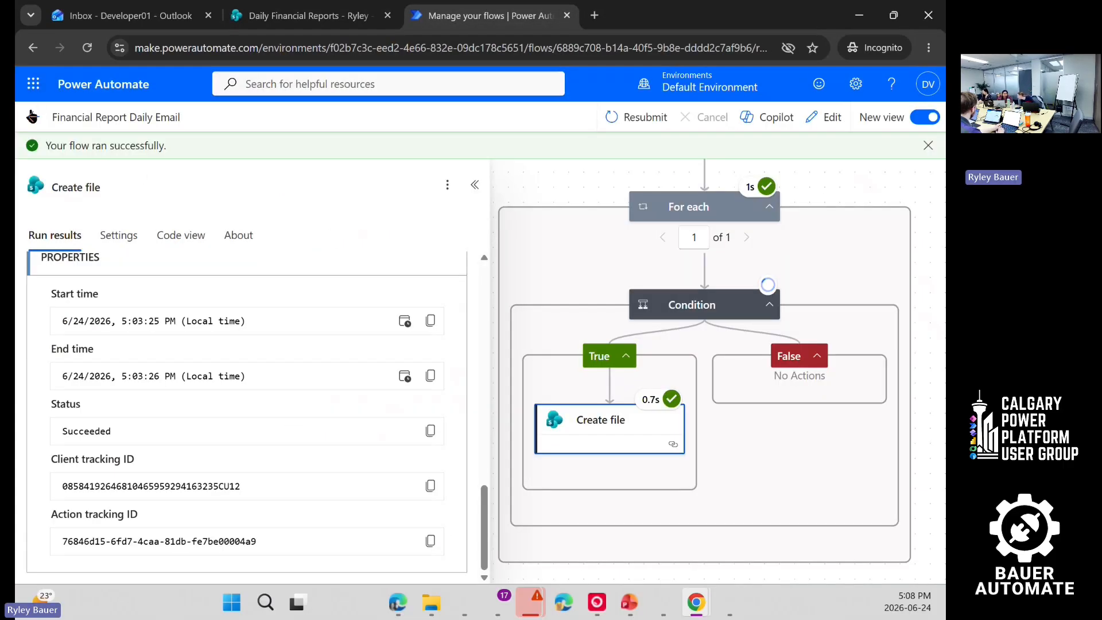
pyautogui.click(33, 117)
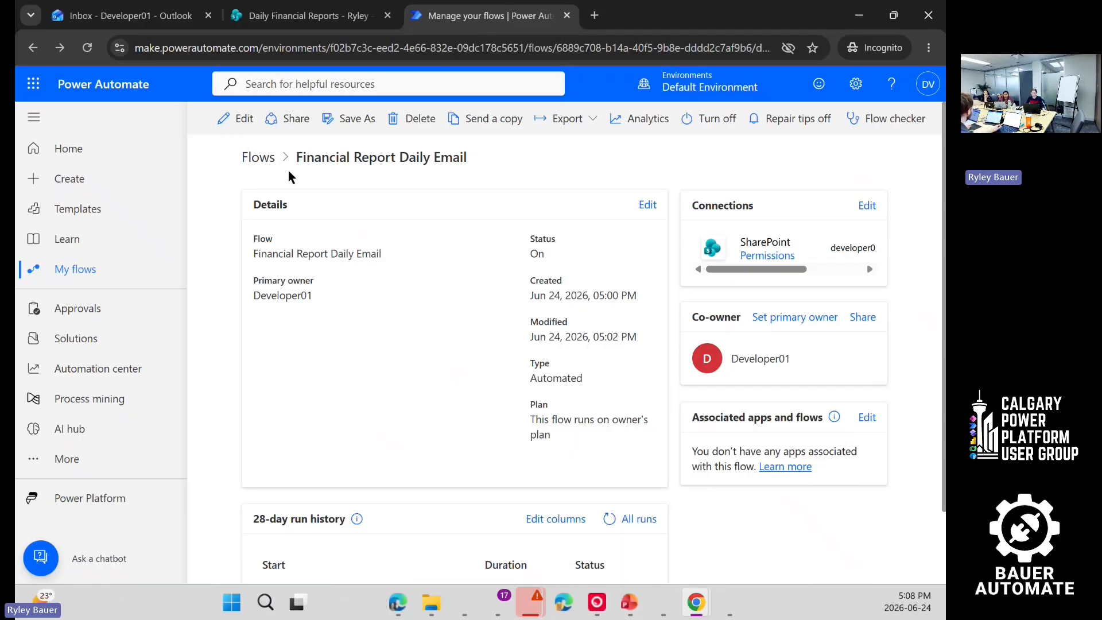
pyautogui.scroll(-2, 324, 348)
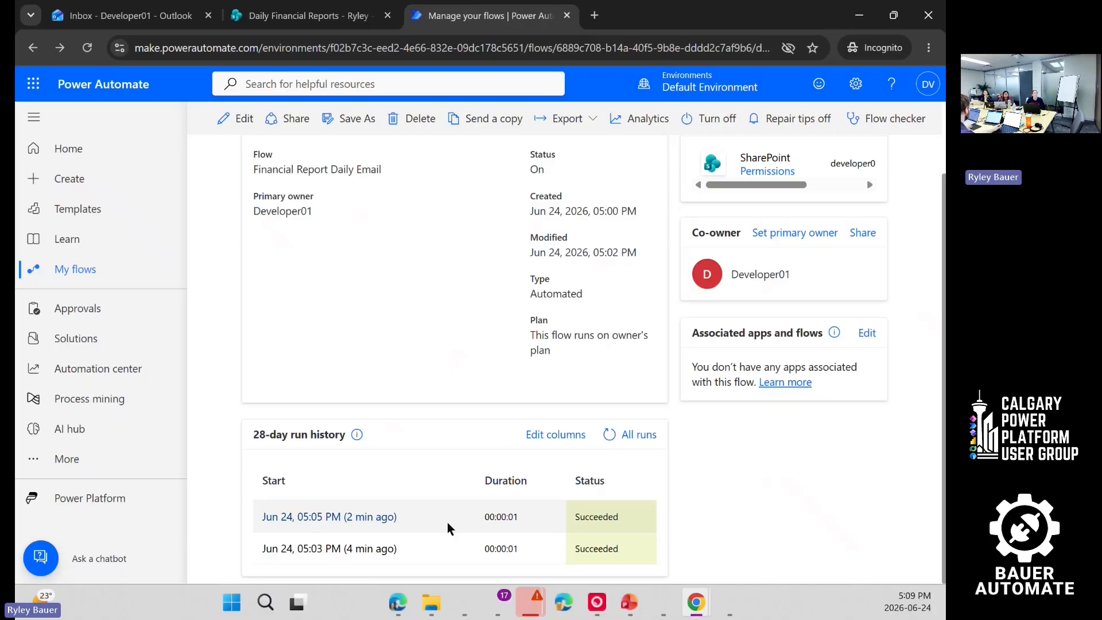
pyautogui.click(367, 519)
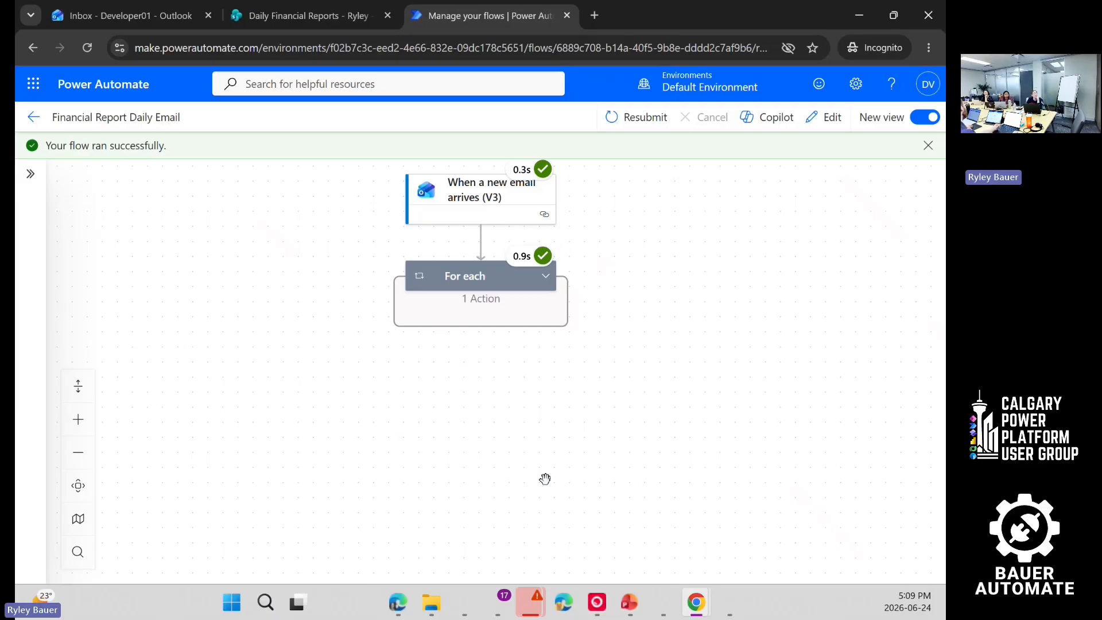
pyautogui.click(656, 122)
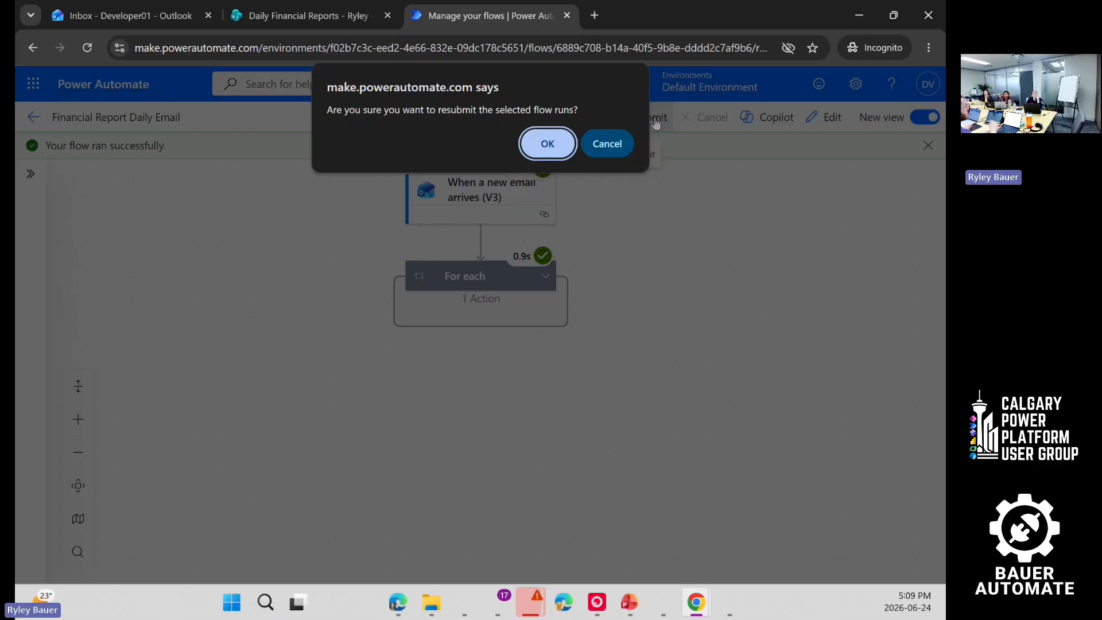
pyautogui.click(542, 140)
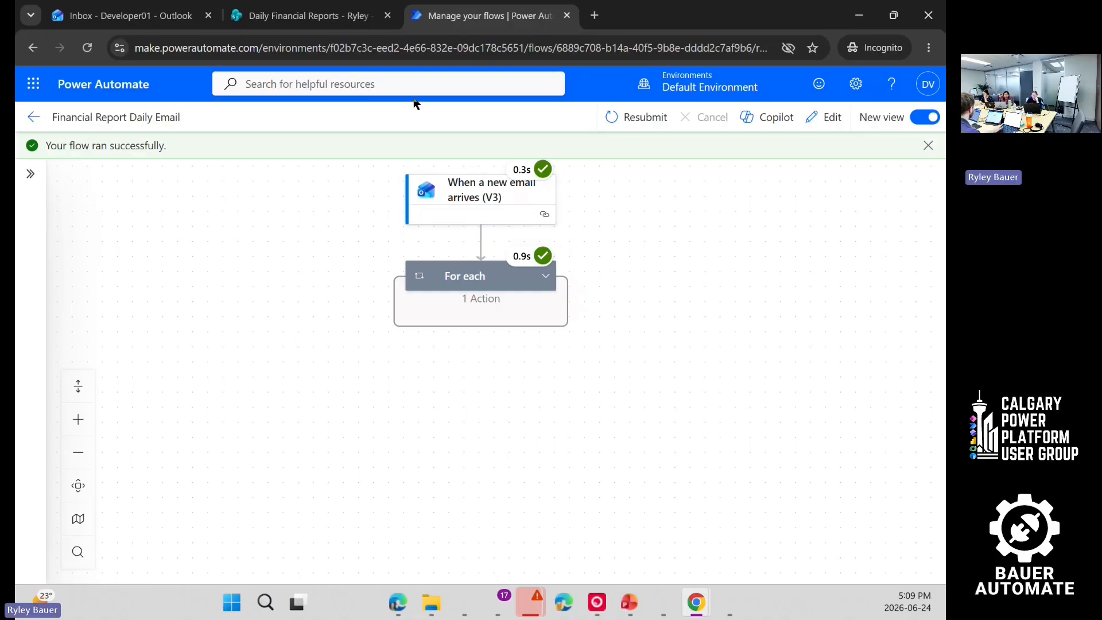
pyautogui.click(305, 15)
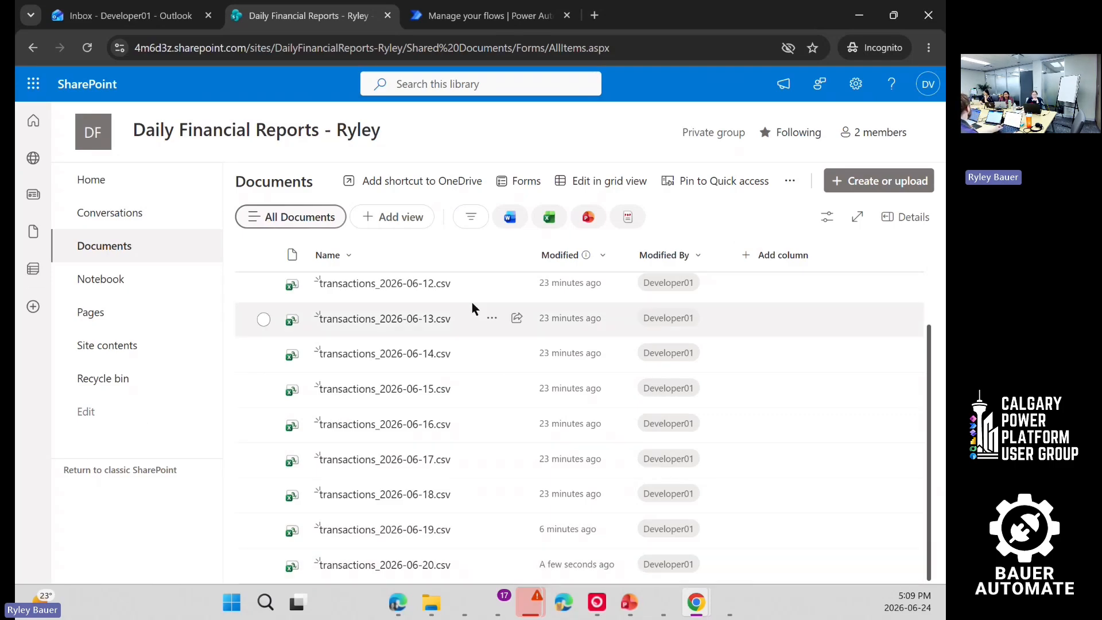
# Step: View the Financial Report Daily Email run in Power Automate and return to the SharePoint Documents library
pyautogui.click(461, 17)
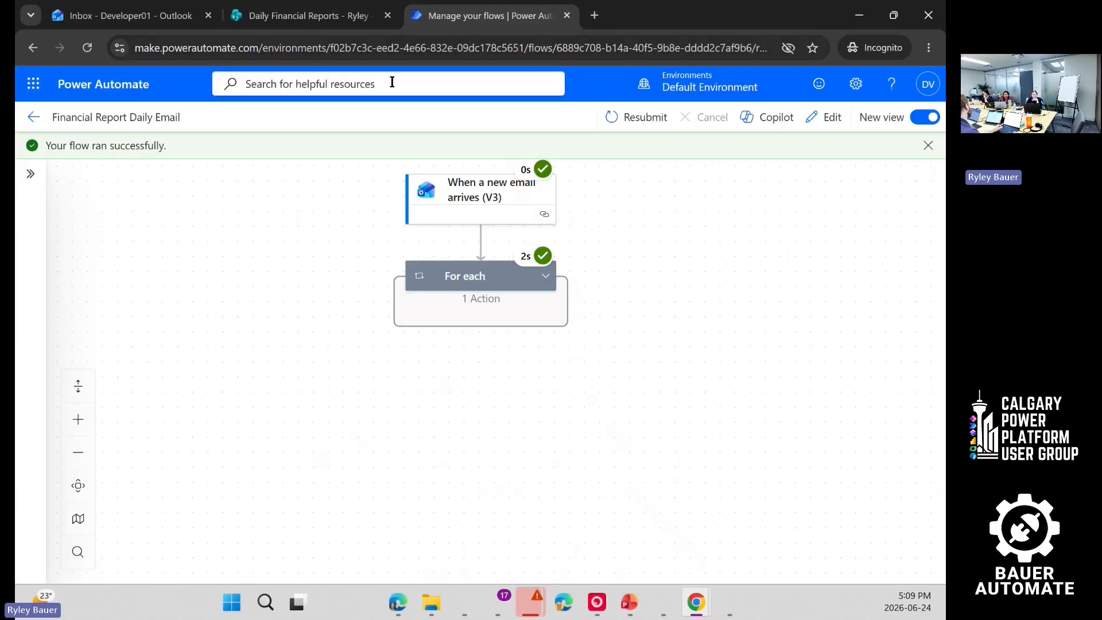
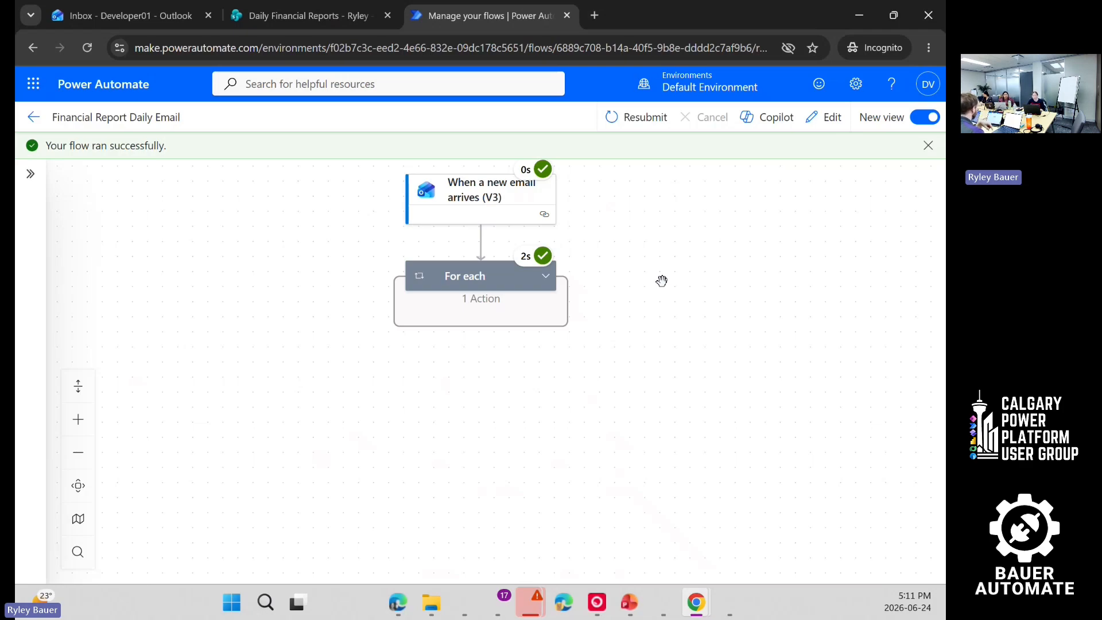
pyautogui.click(285, 13)
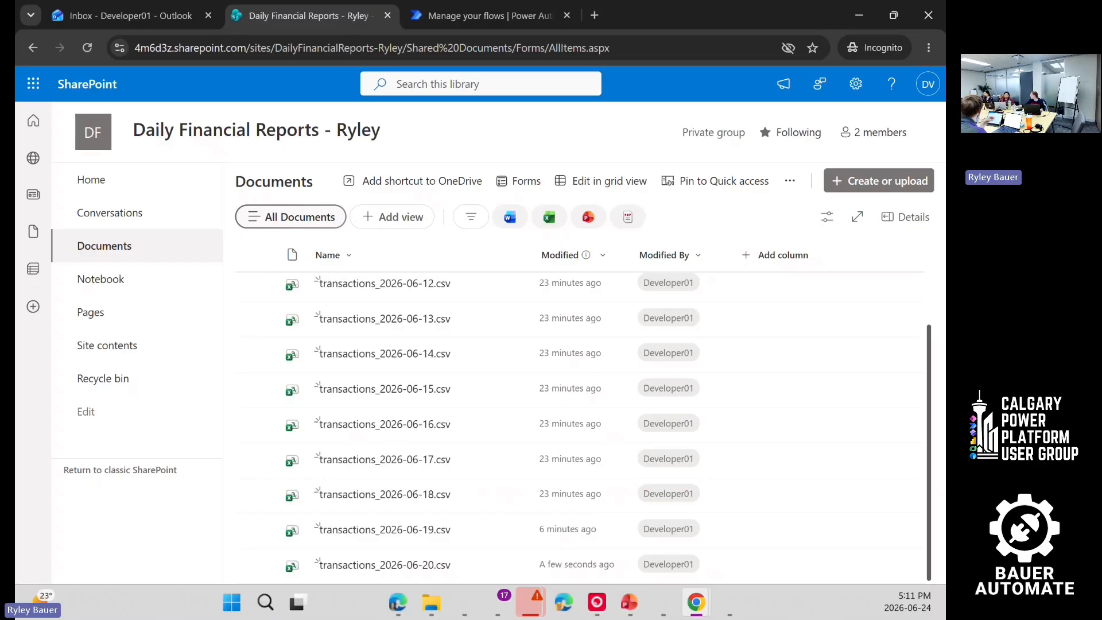
pyautogui.hotkey('alt', 'Tab')
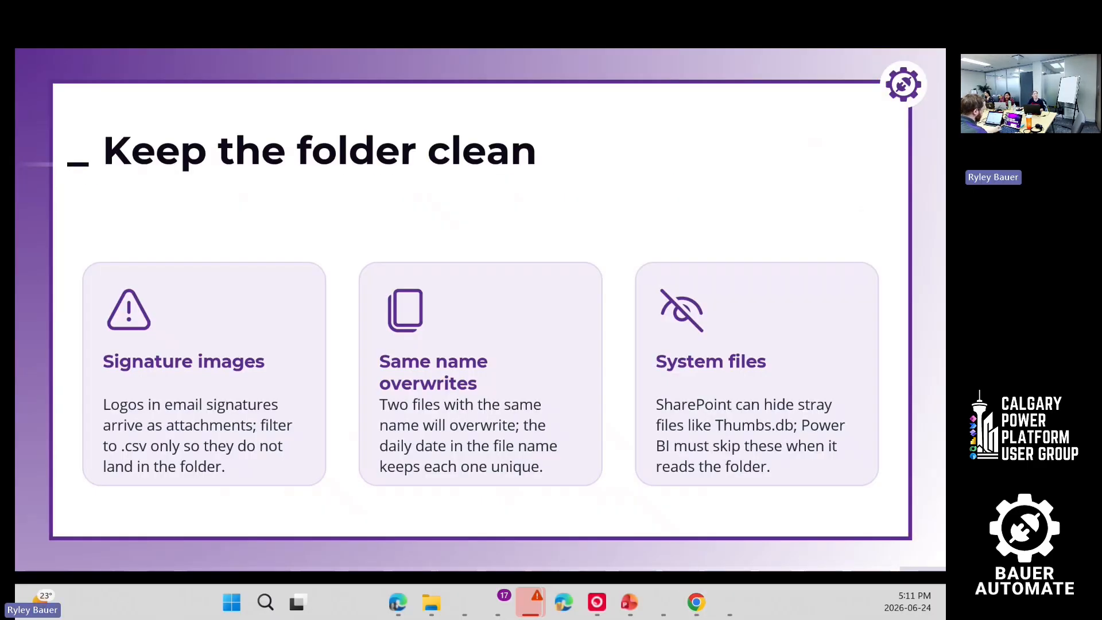
pyautogui.hotkey('alt', 'Tab')
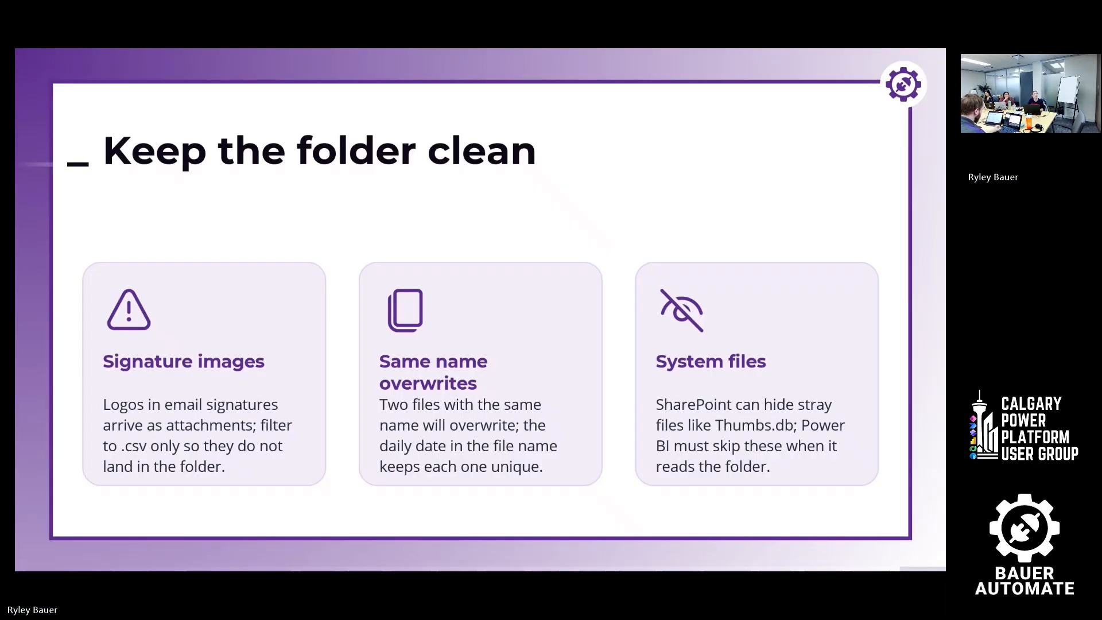
pyautogui.press('Right')
pyautogui.press('Left')
pyautogui.press('Left')
pyautogui.press('Left')
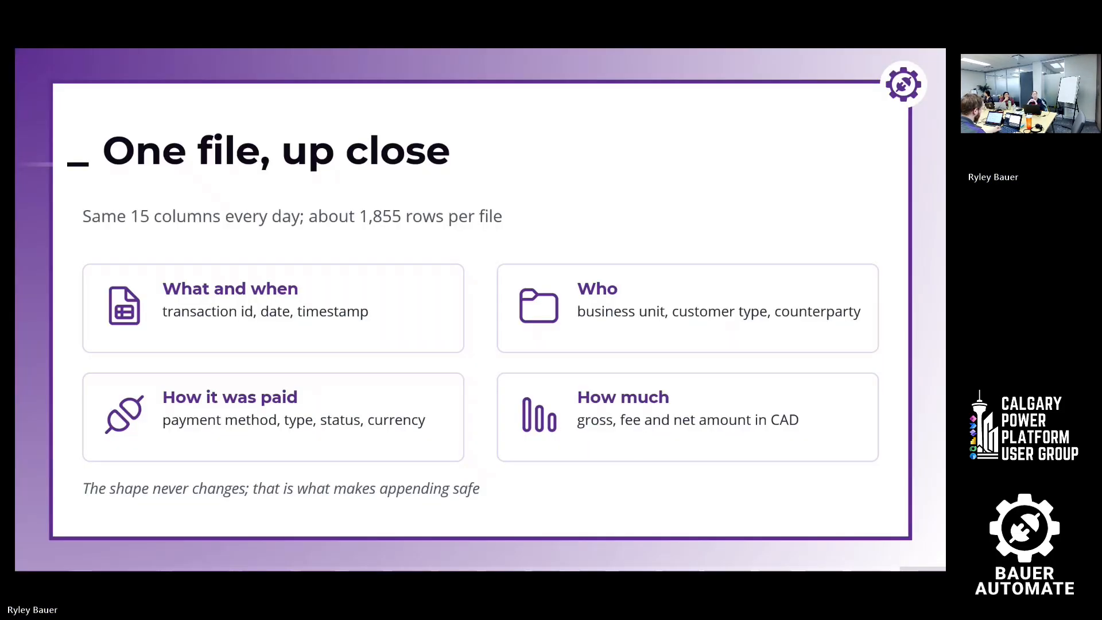
pyautogui.press('Left')
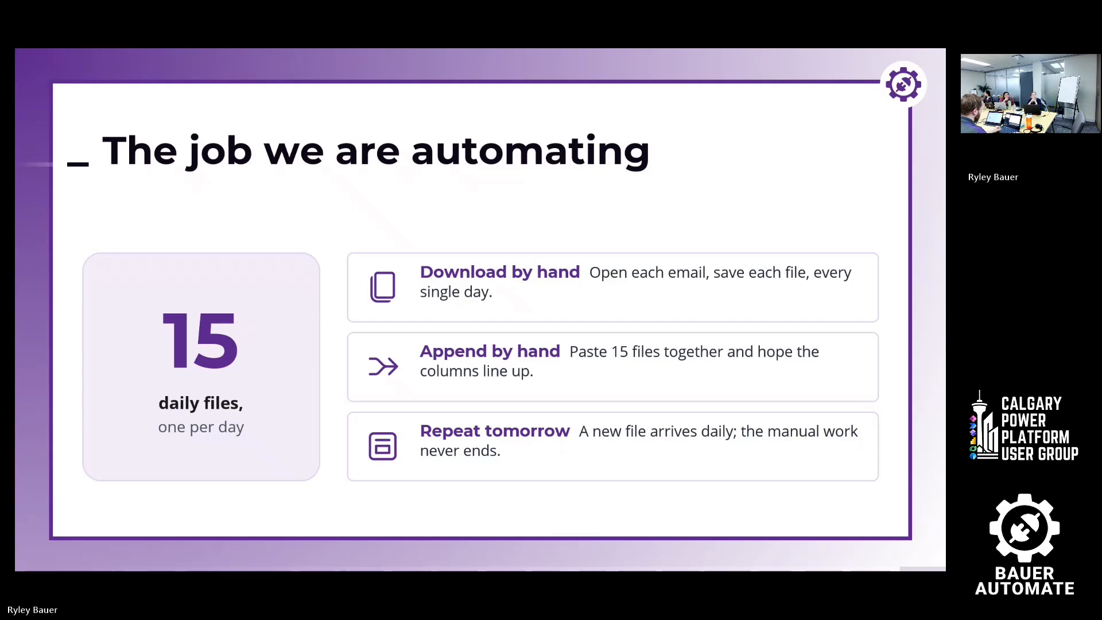
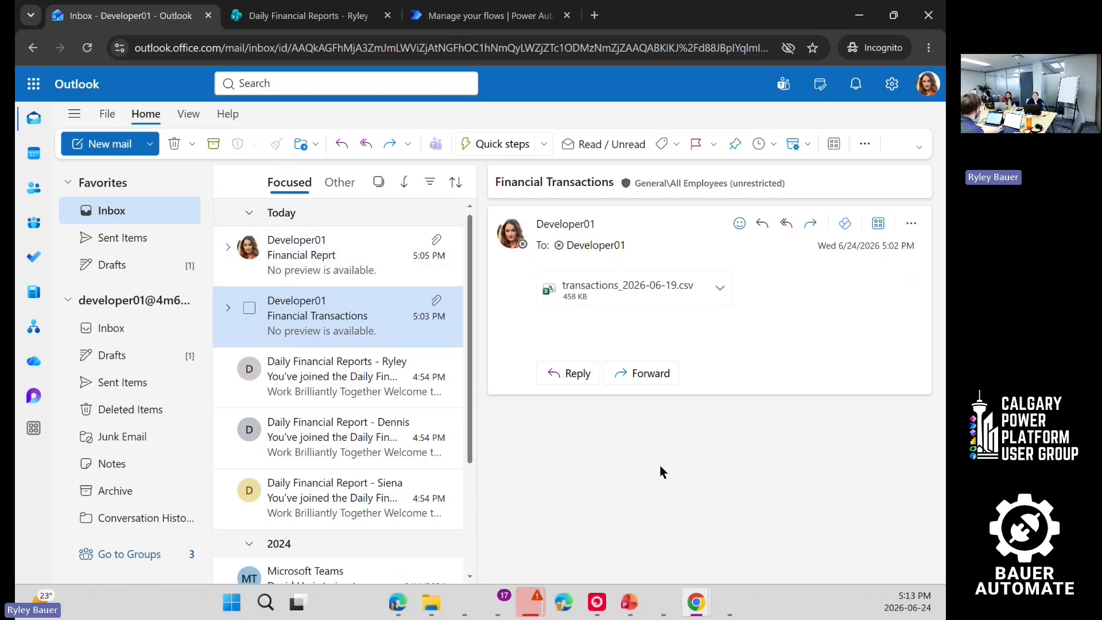
# Step: Switch to the Financial Report Daily Email run page in Power Automate
pyautogui.click(450, 18)
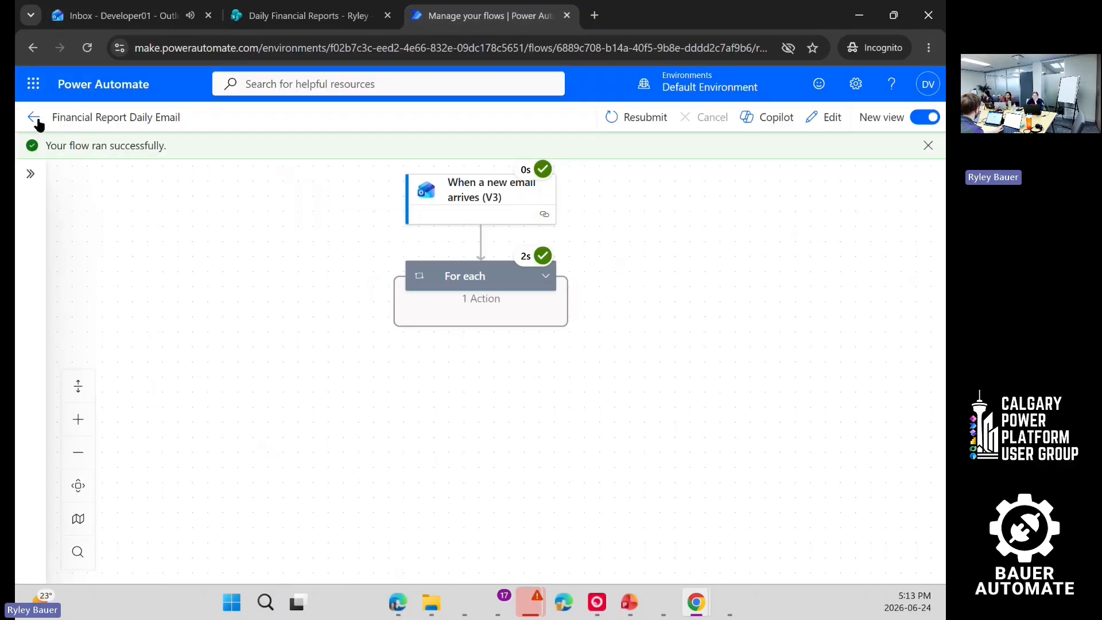
# Step: Return to the Financial Report Daily Email flow's details and refresh its 28-day run history
pyautogui.click(33, 118)
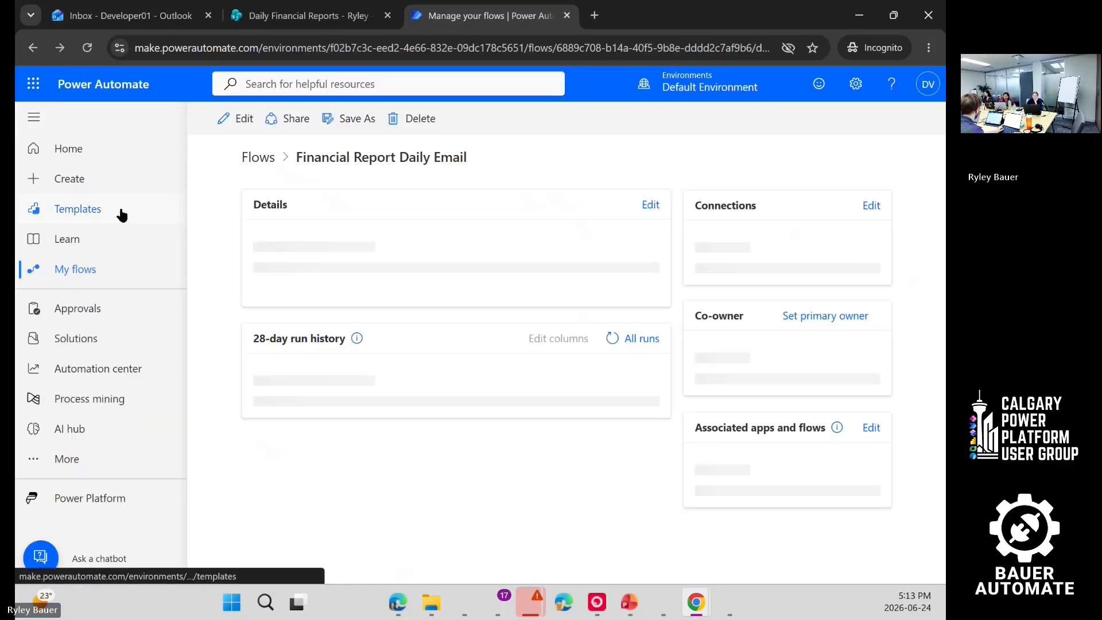
pyautogui.scroll(-1, 519, 377)
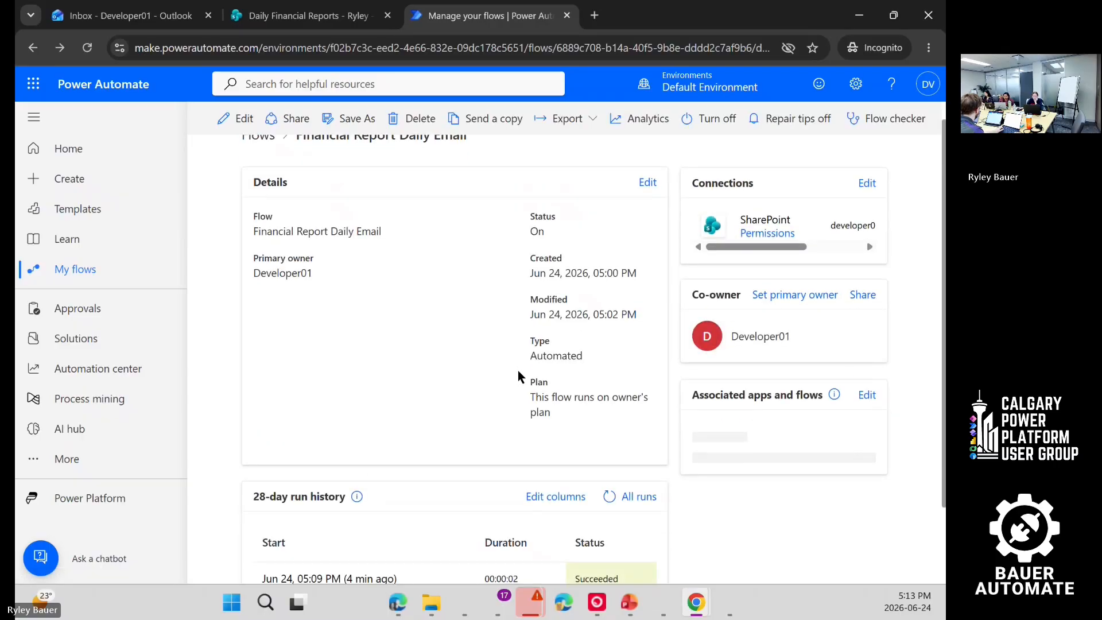
pyautogui.scroll(-2, 518, 376)
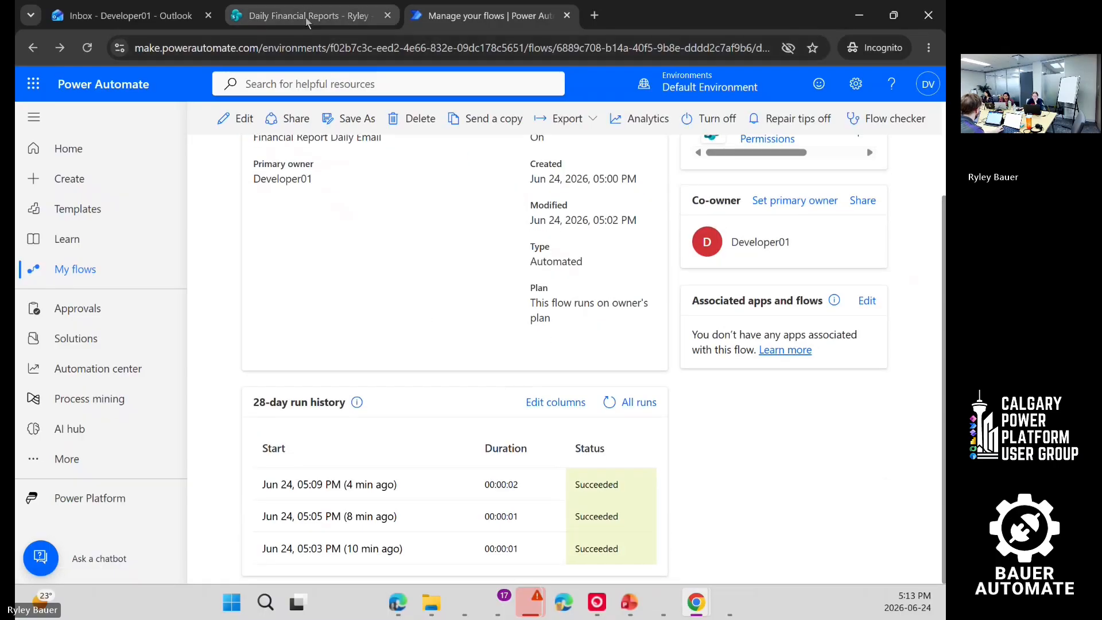
pyautogui.click(123, 15)
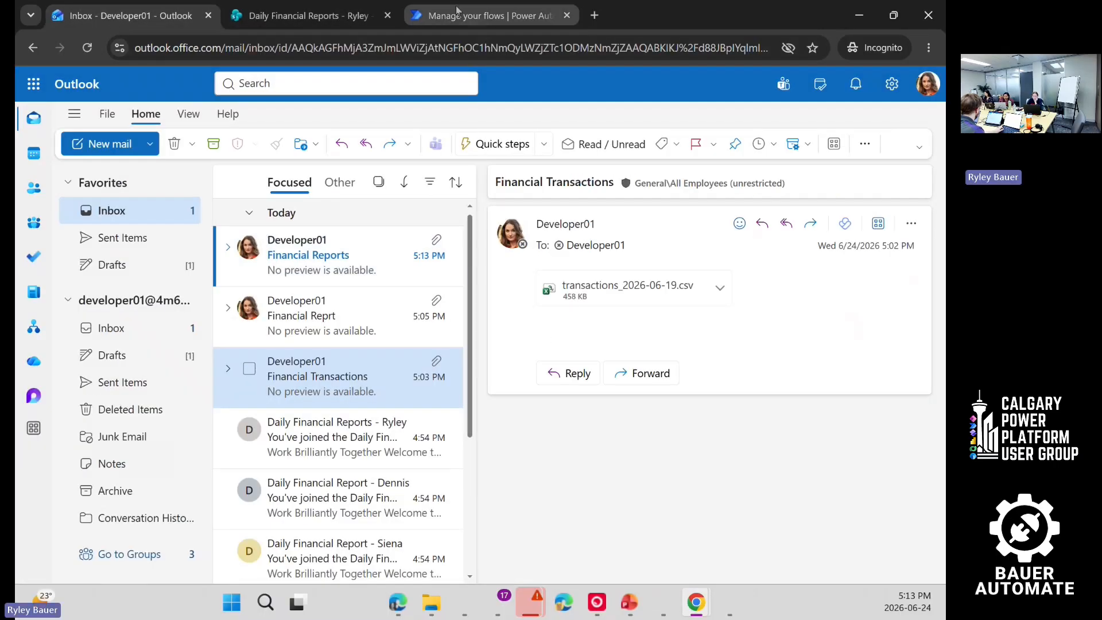
pyautogui.click(485, 16)
pyautogui.scroll(-2, 604, 420)
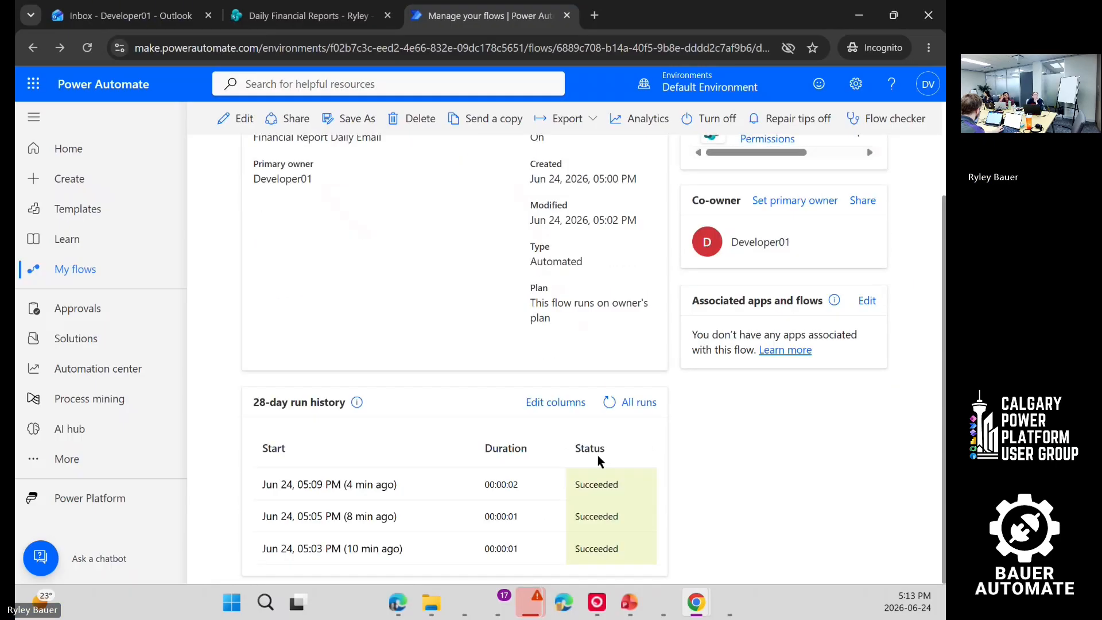
pyautogui.click(609, 402)
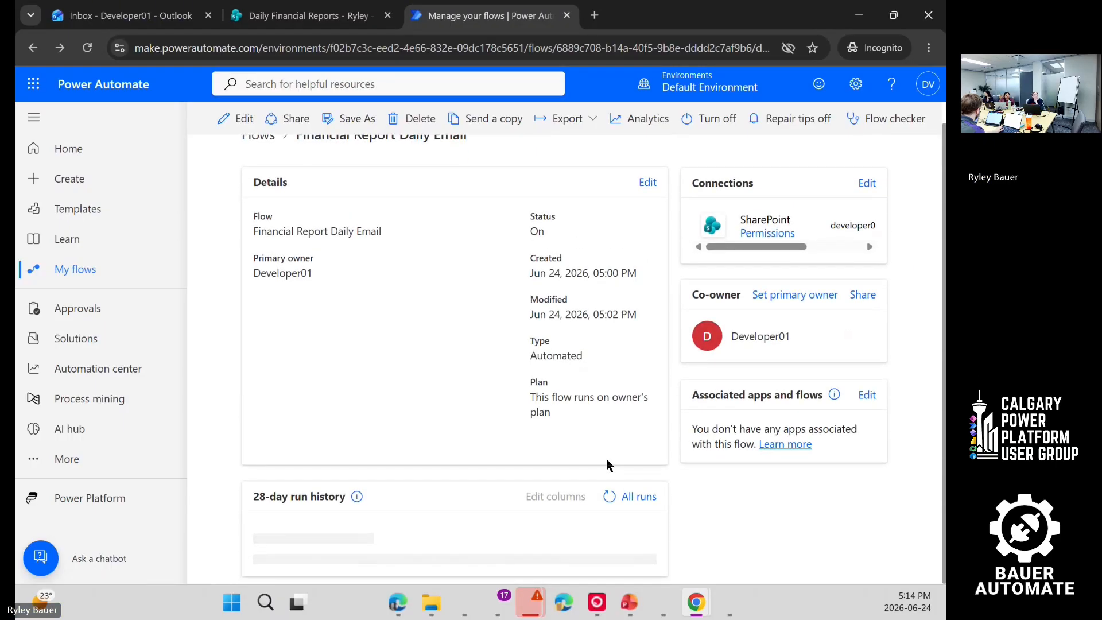
pyautogui.scroll(-2, 607, 460)
pyautogui.click(609, 402)
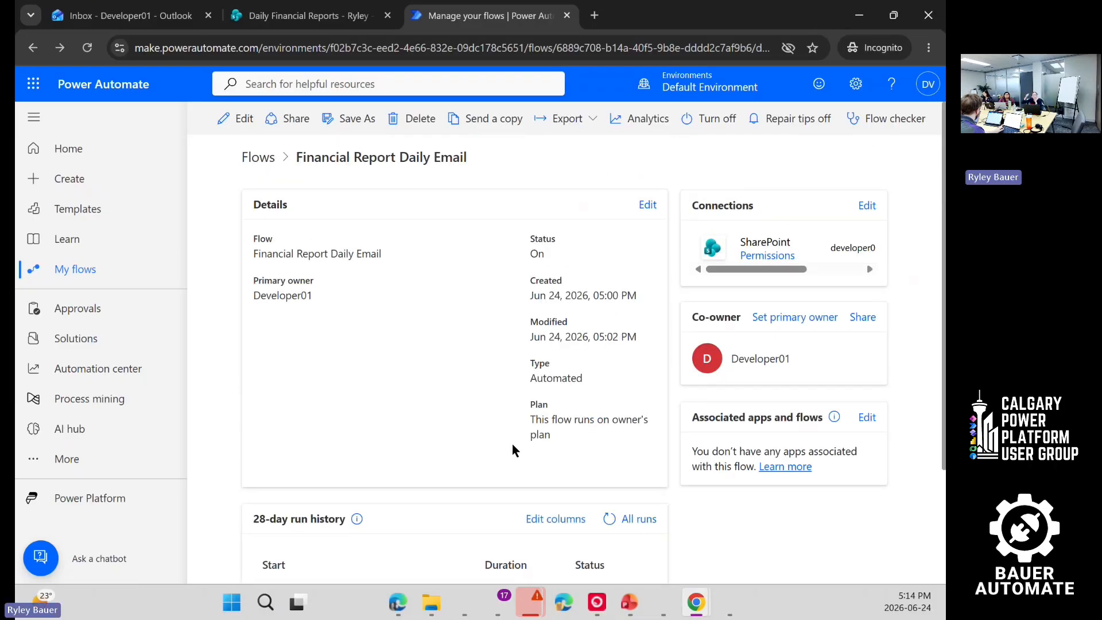
# Step: Open the newest run of the flow and expand all of its nested actions
pyautogui.scroll(-2, 512, 451)
pyautogui.click(360, 454)
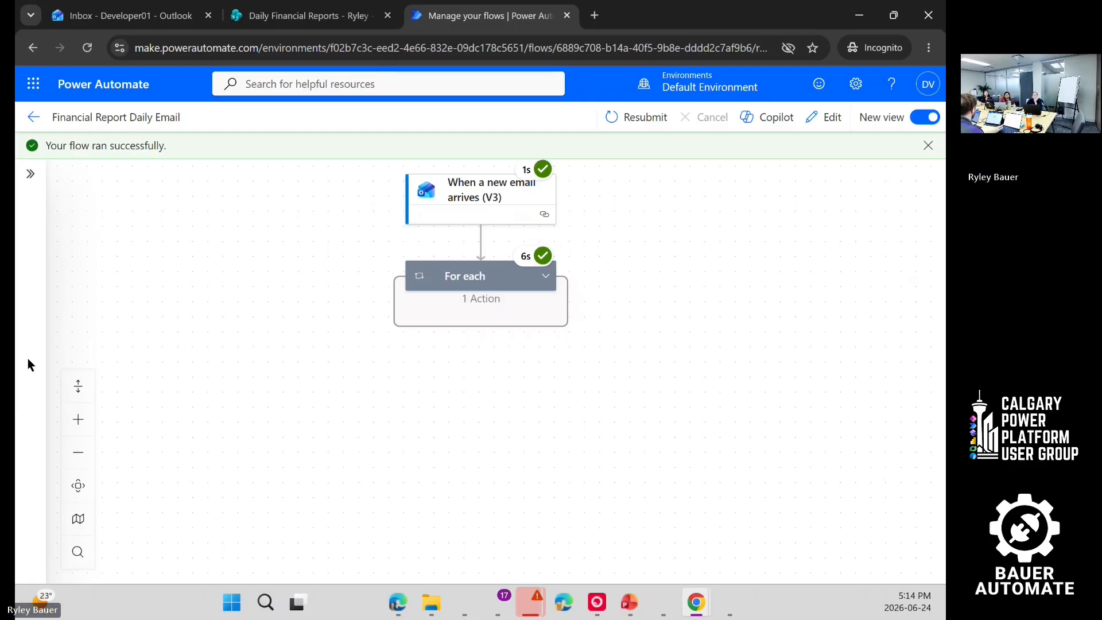
pyautogui.click(78, 386)
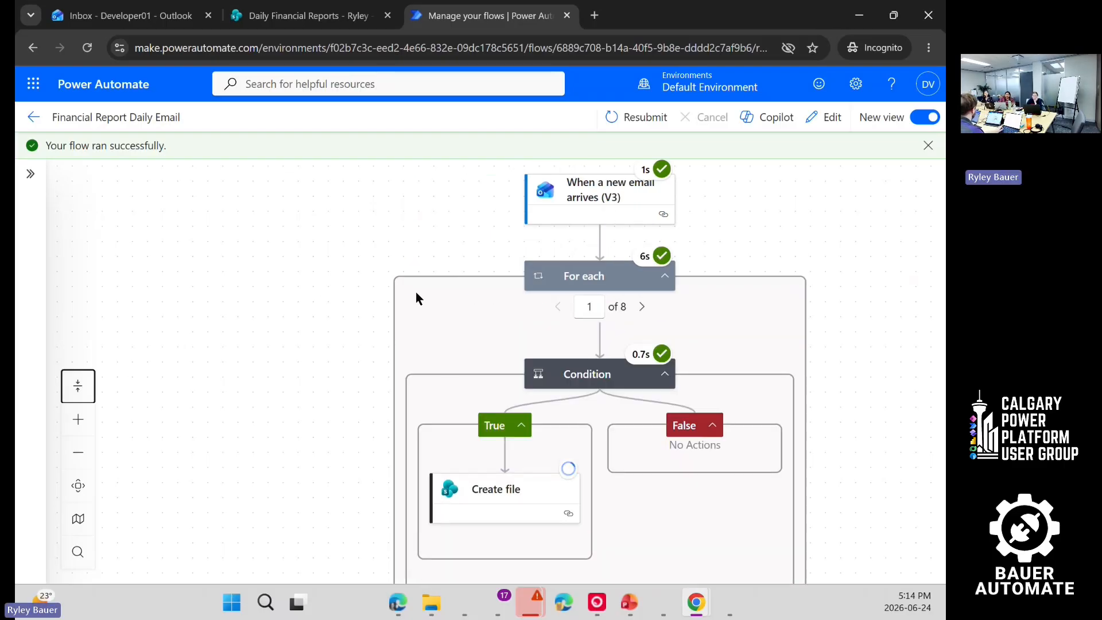
# Step: Switch to the SharePoint Documents library, reload it and check the transactions CSV files through 2026-06-23
pyautogui.click(320, 15)
pyautogui.press('F5')
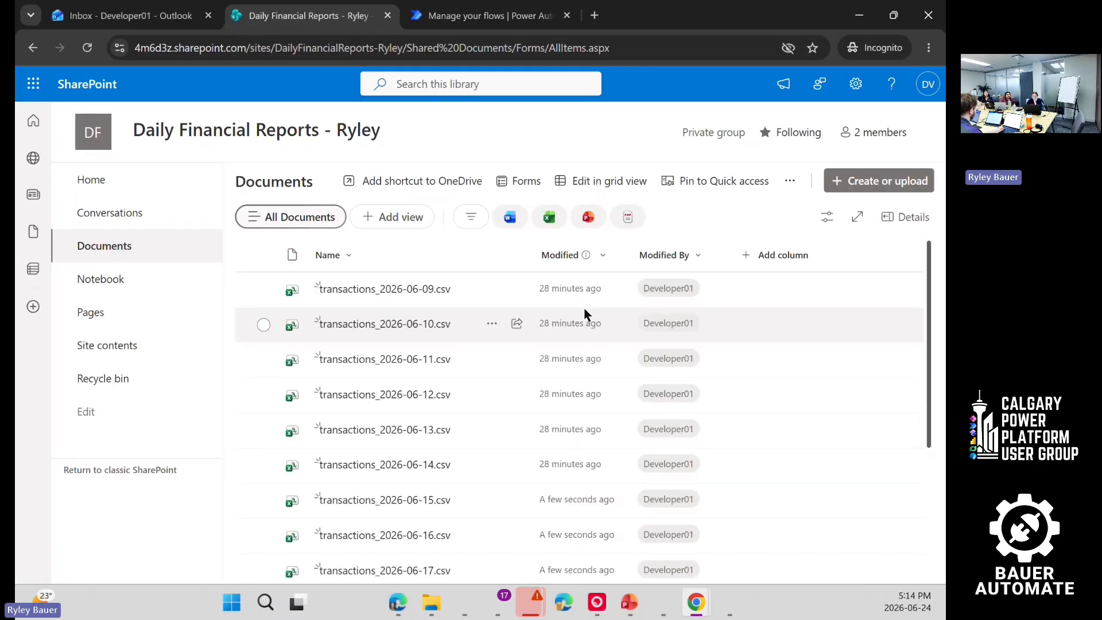
pyautogui.scroll(-4, 585, 314)
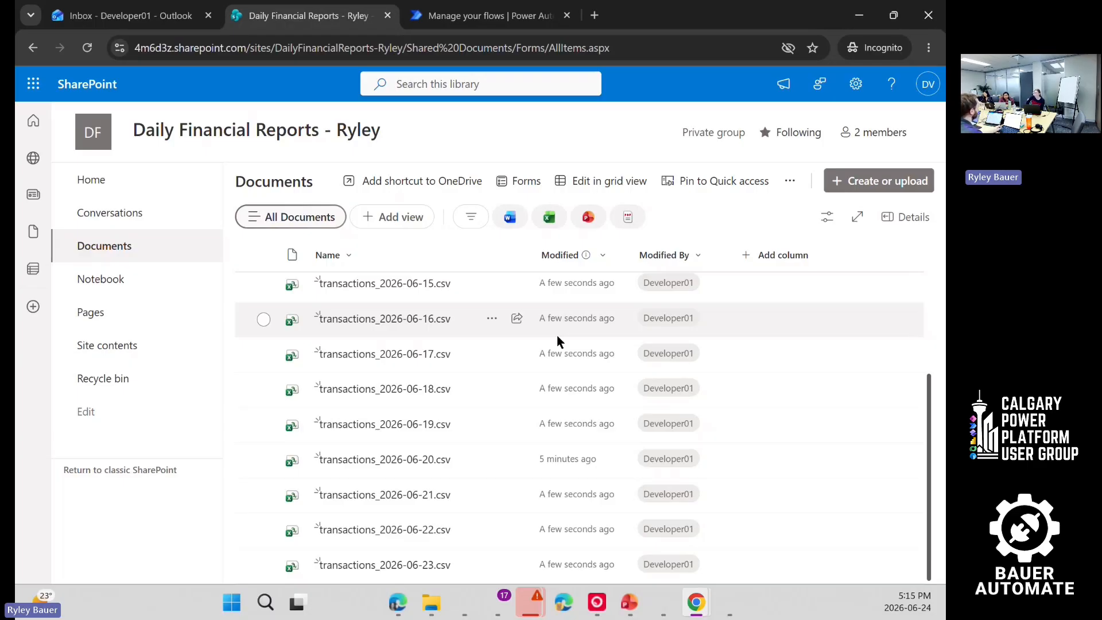
# Step: Inspect the run's For each iterations up to the third in Power Automate, and return to the SharePoint library
pyautogui.click(450, 22)
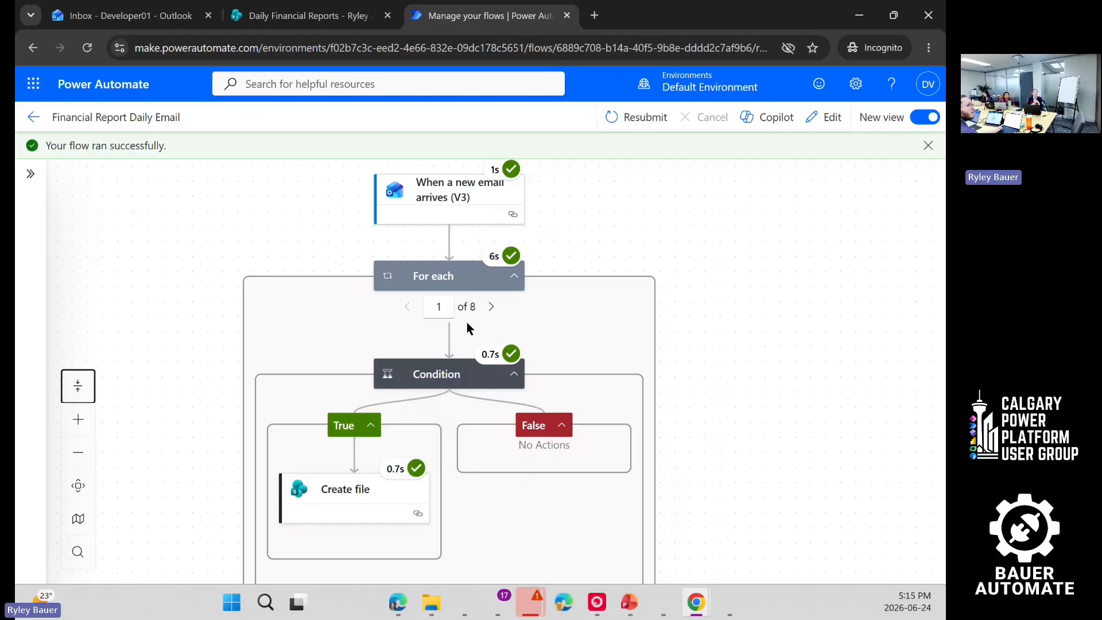
pyautogui.click(491, 307)
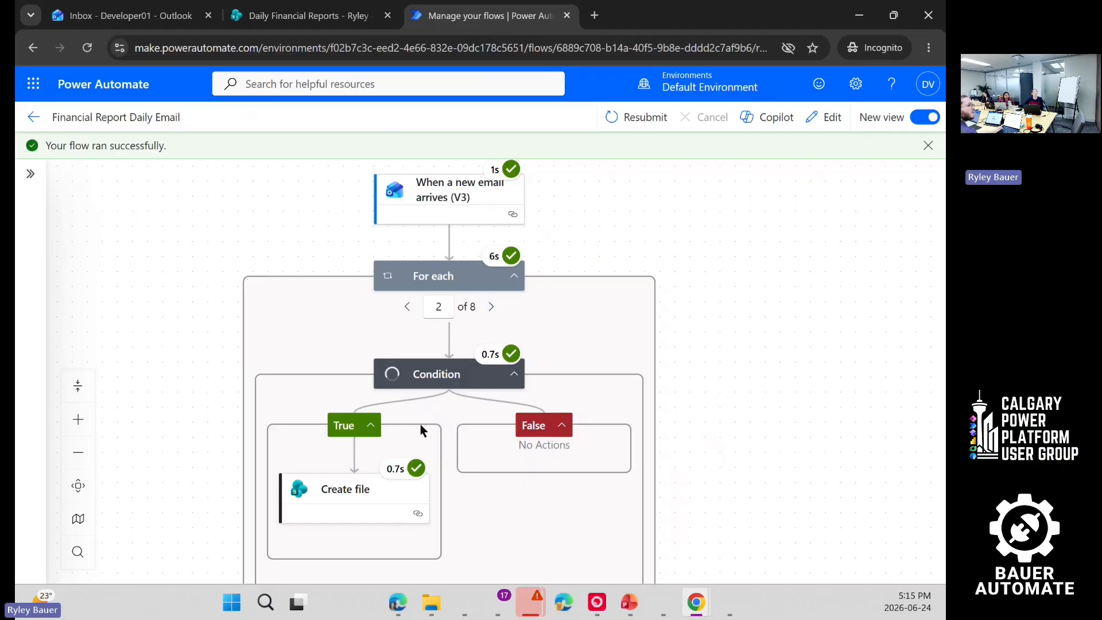
pyautogui.click(491, 307)
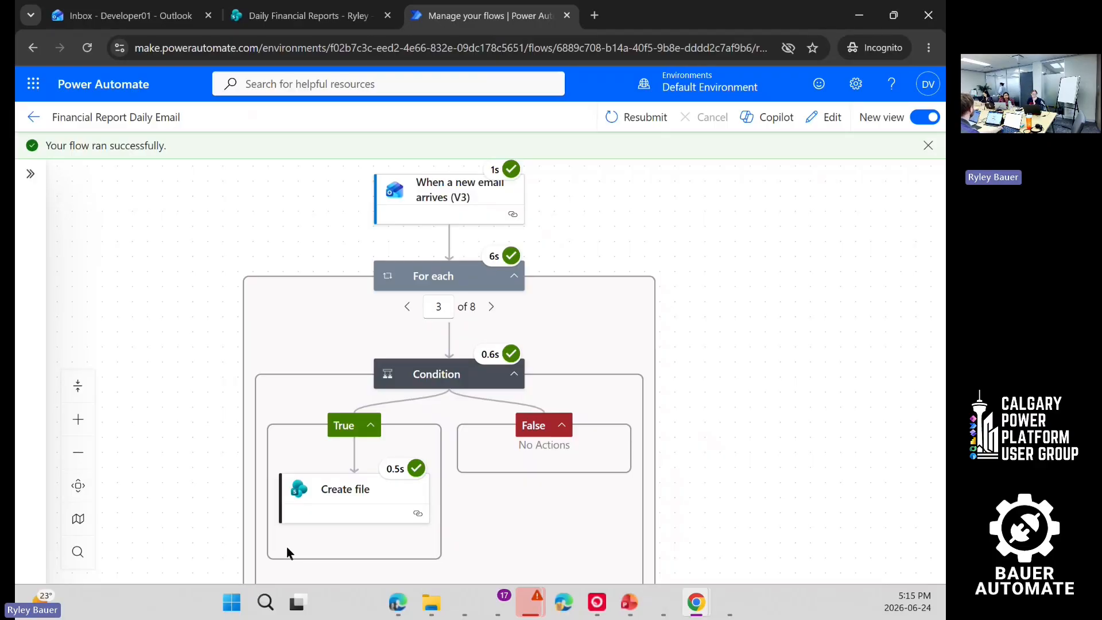
pyautogui.click(285, 23)
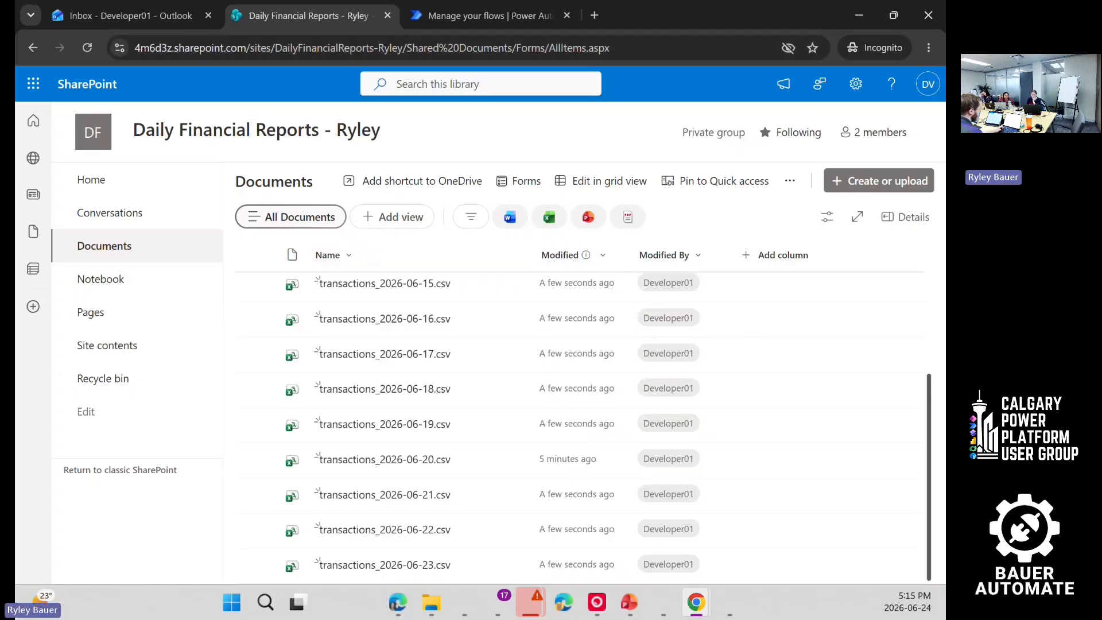
# Step: Switch to the slide show at the slide "Part 2: from many files to one model"
pyautogui.press('super')
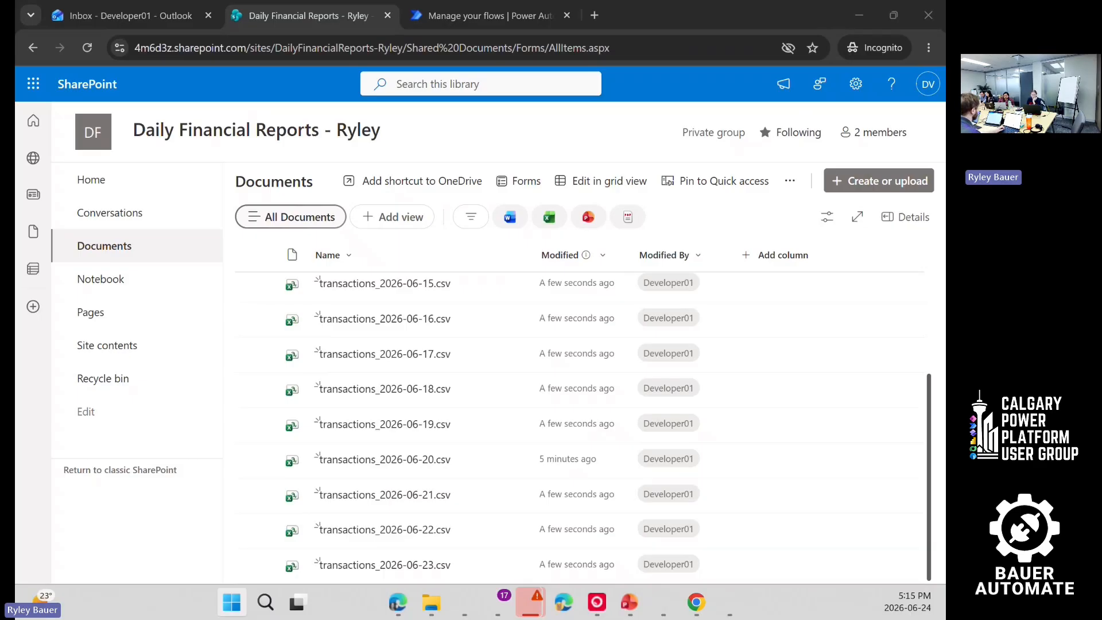
pyautogui.press('super')
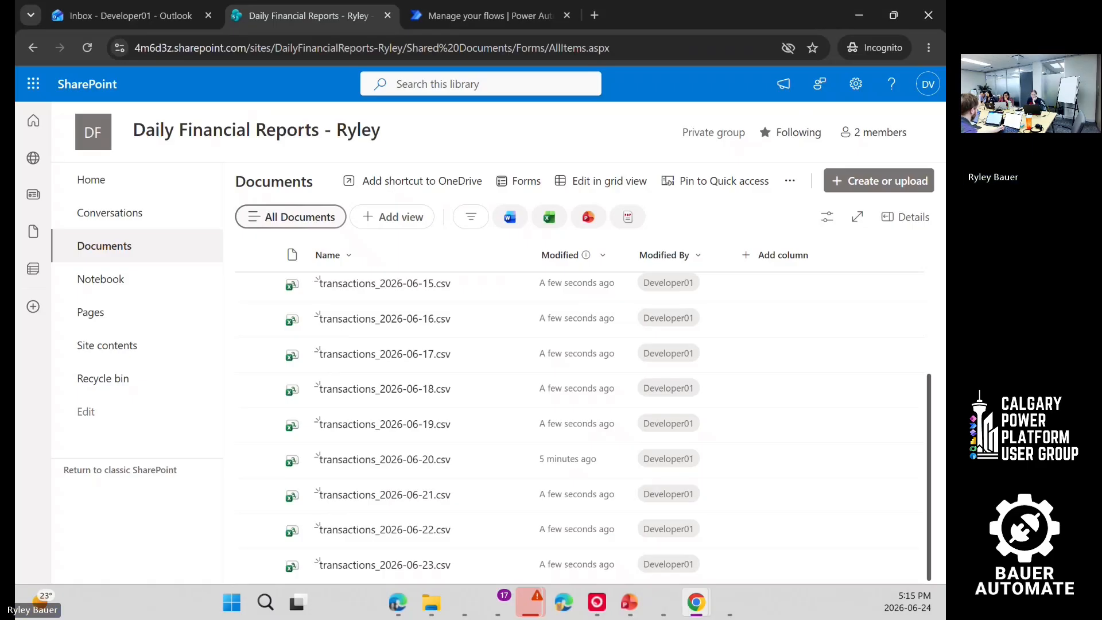
pyautogui.press('super')
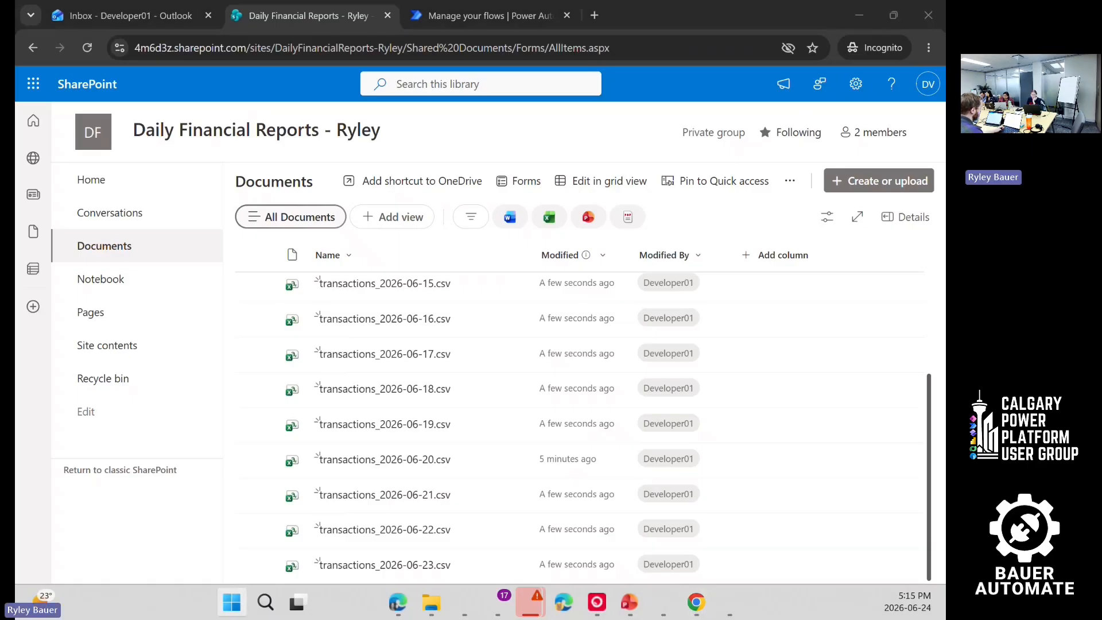
pyautogui.press('super')
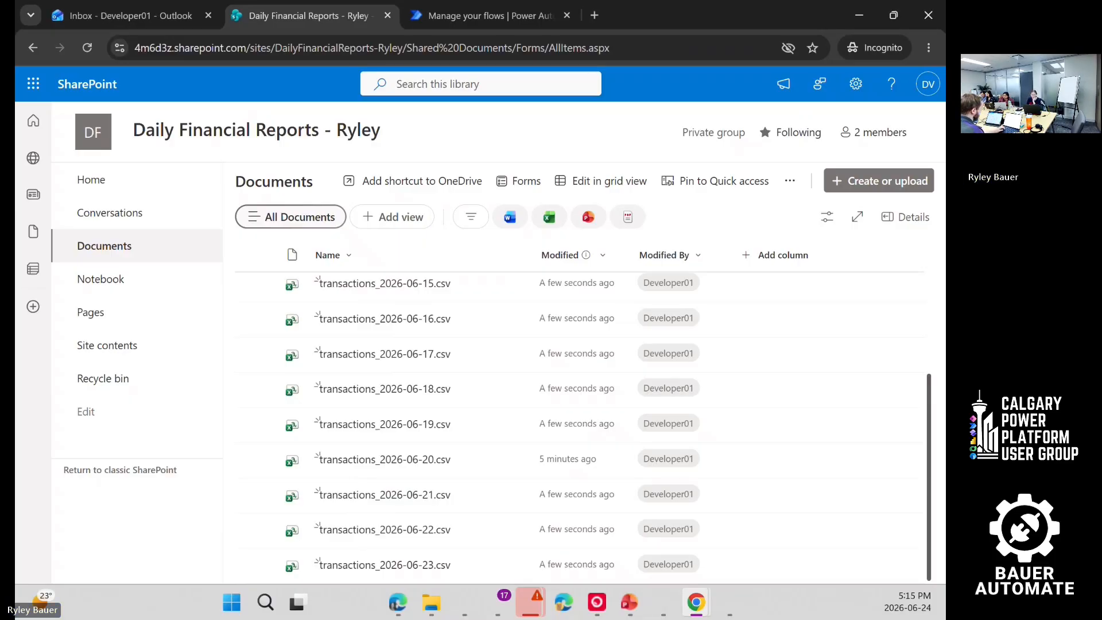
pyautogui.hotkey('alt', 'Tab')
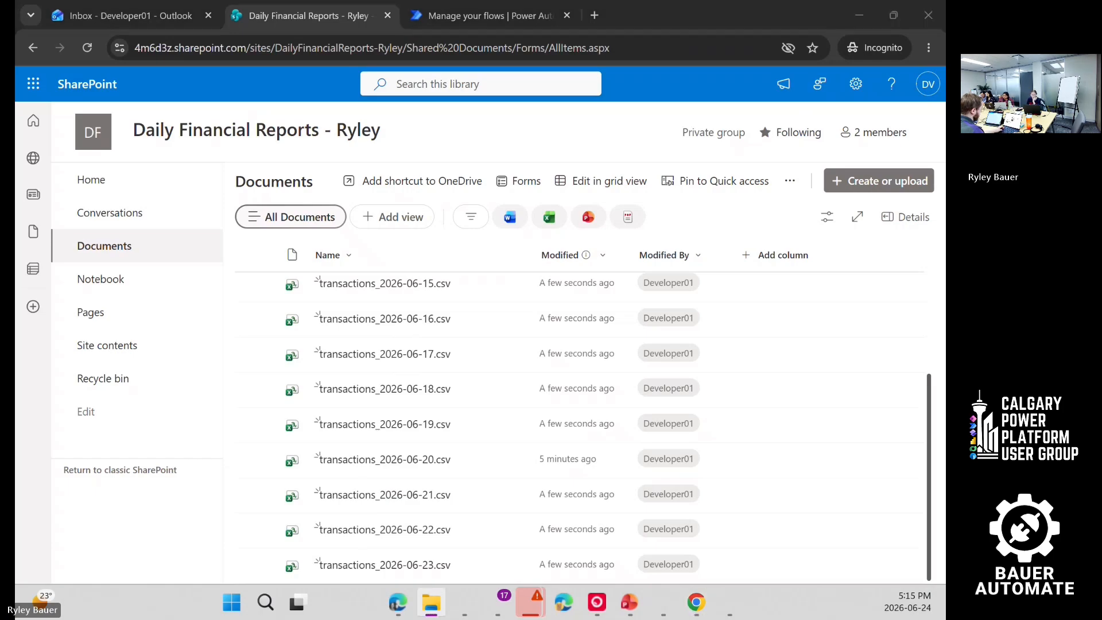
pyautogui.hotkey('alt', 'Tab')
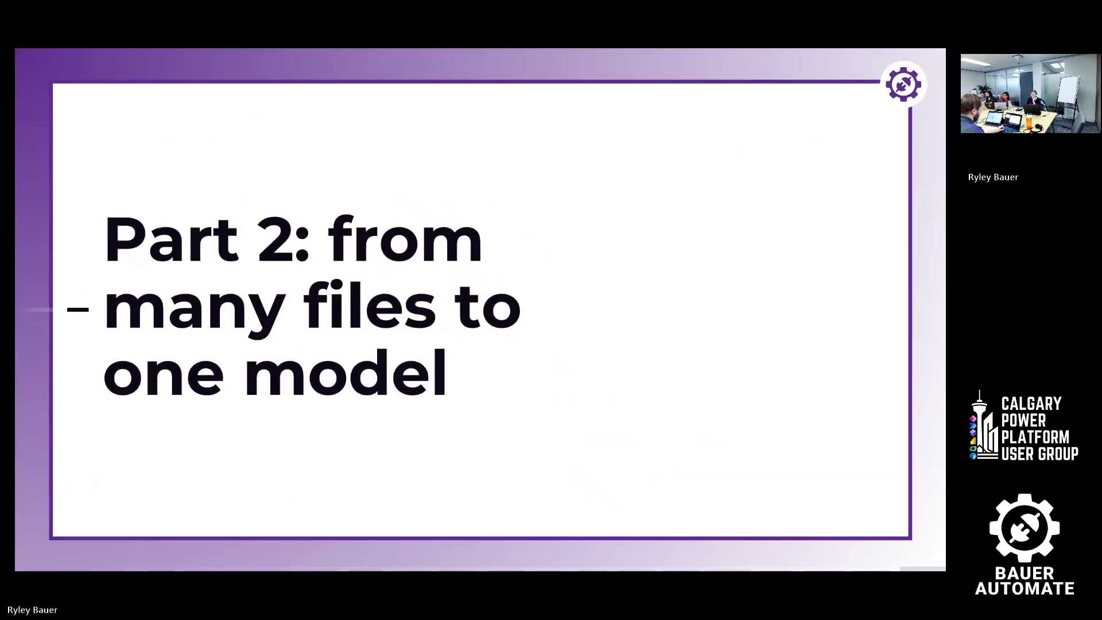
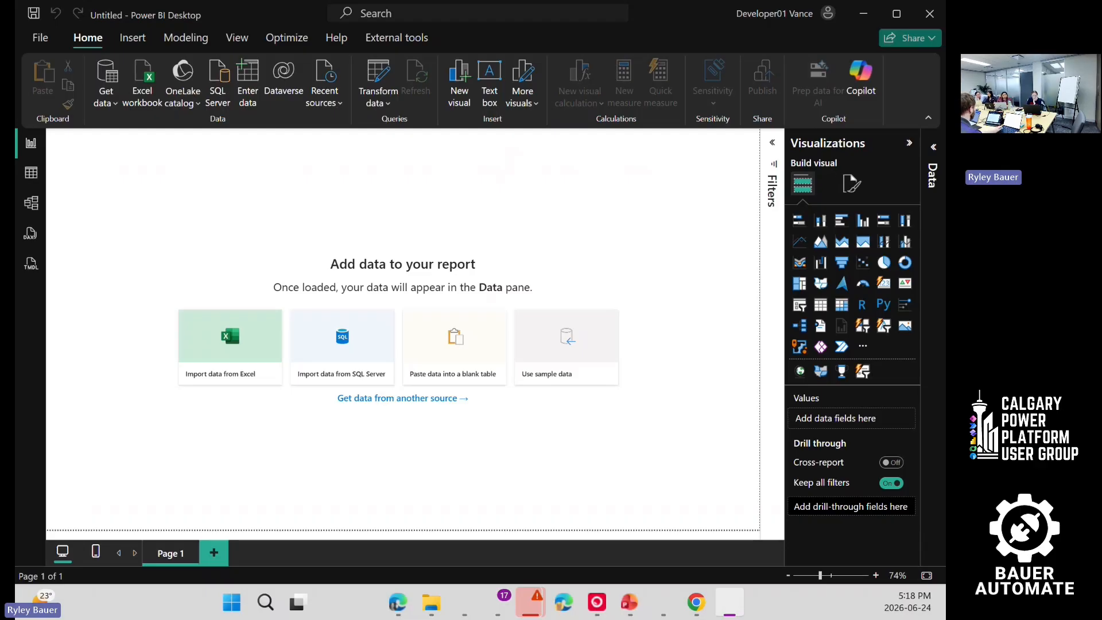
# Step: Expand the report's data field list, and review the Modeling commands and the installed external tools
pyautogui.click(936, 158)
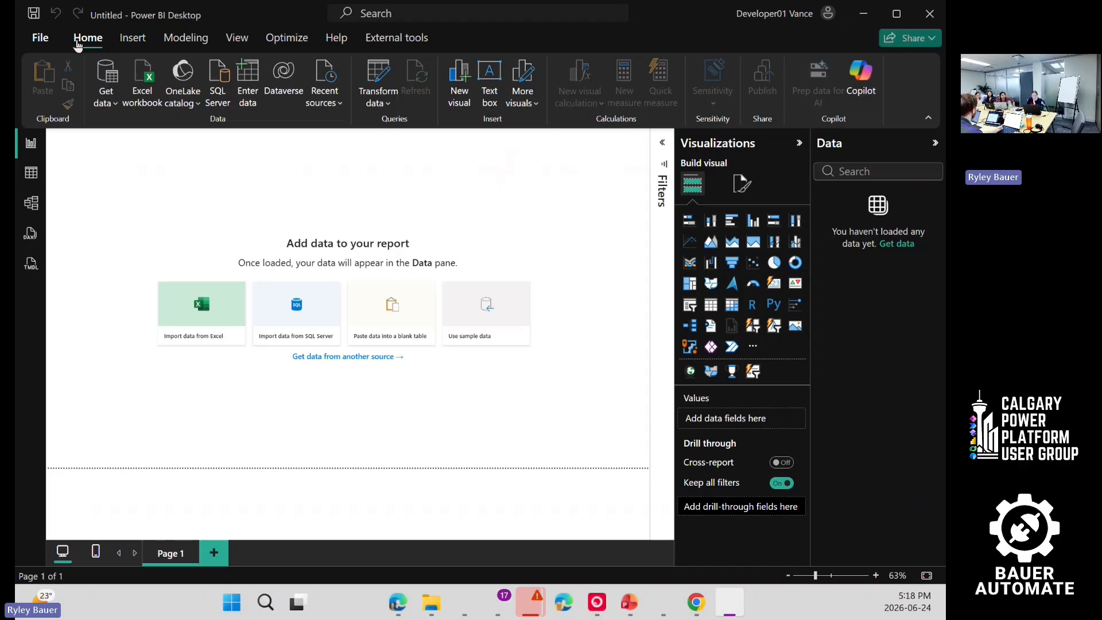
pyautogui.click(131, 39)
pyautogui.click(185, 38)
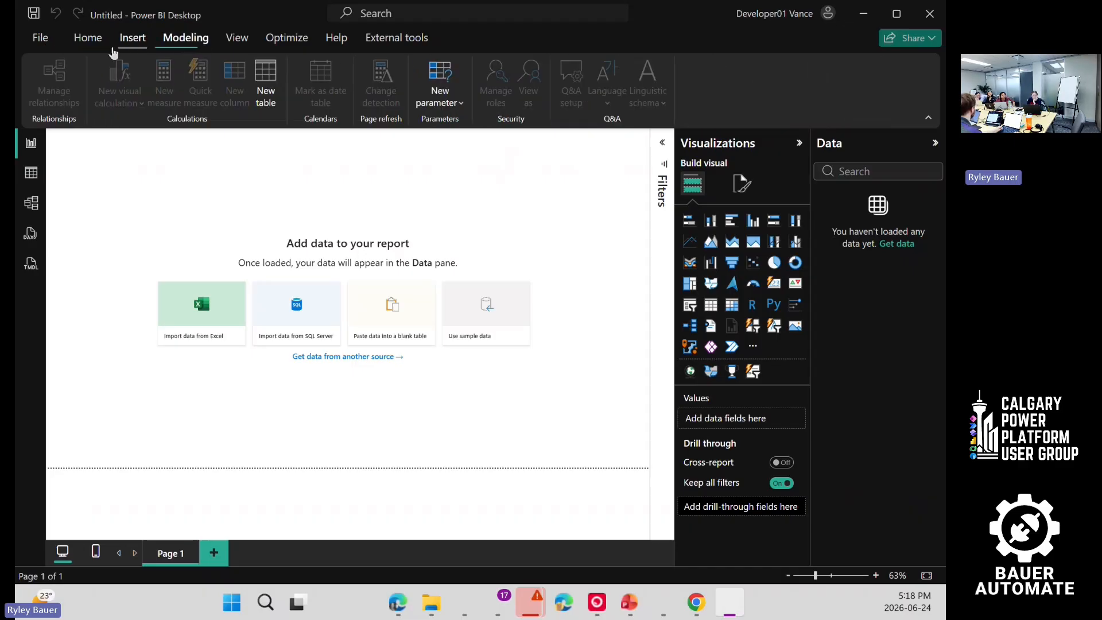
pyautogui.click(89, 39)
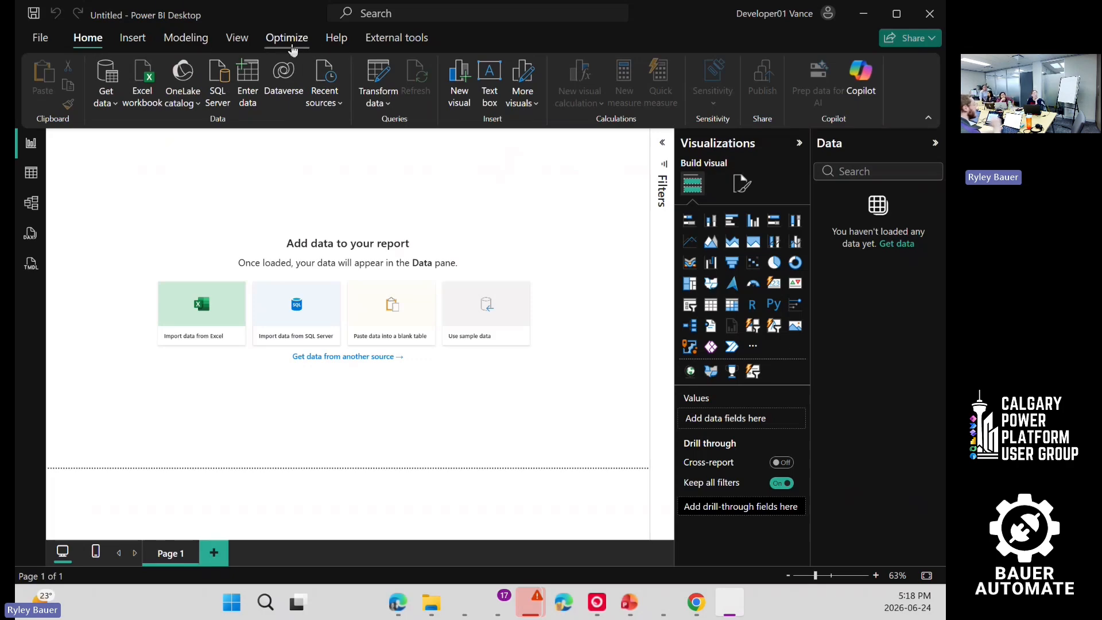
pyautogui.click(408, 41)
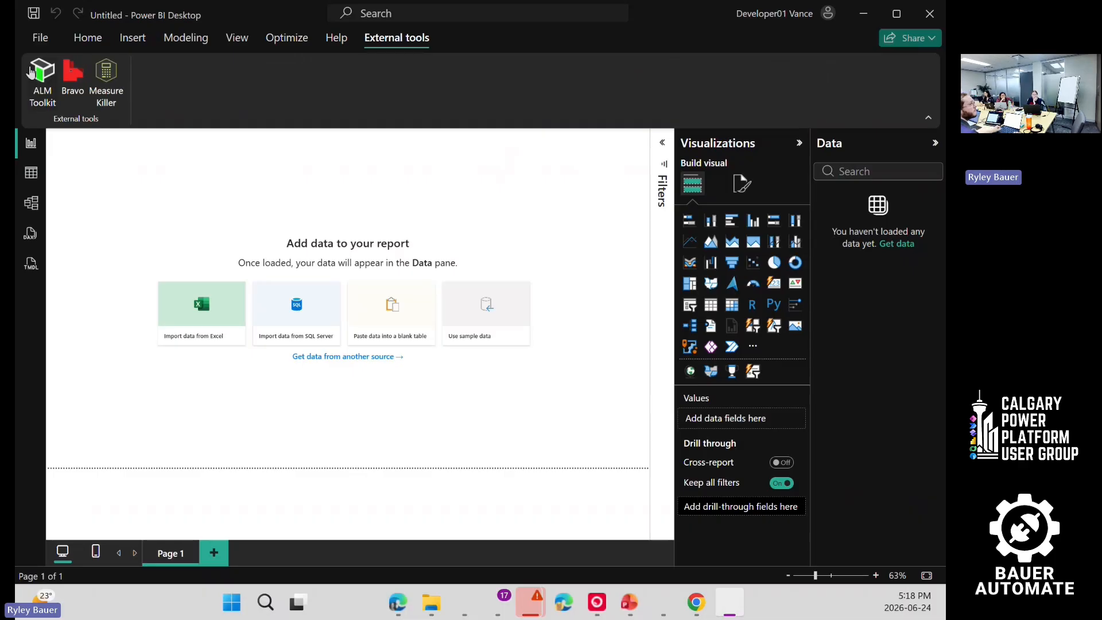
pyautogui.click(83, 39)
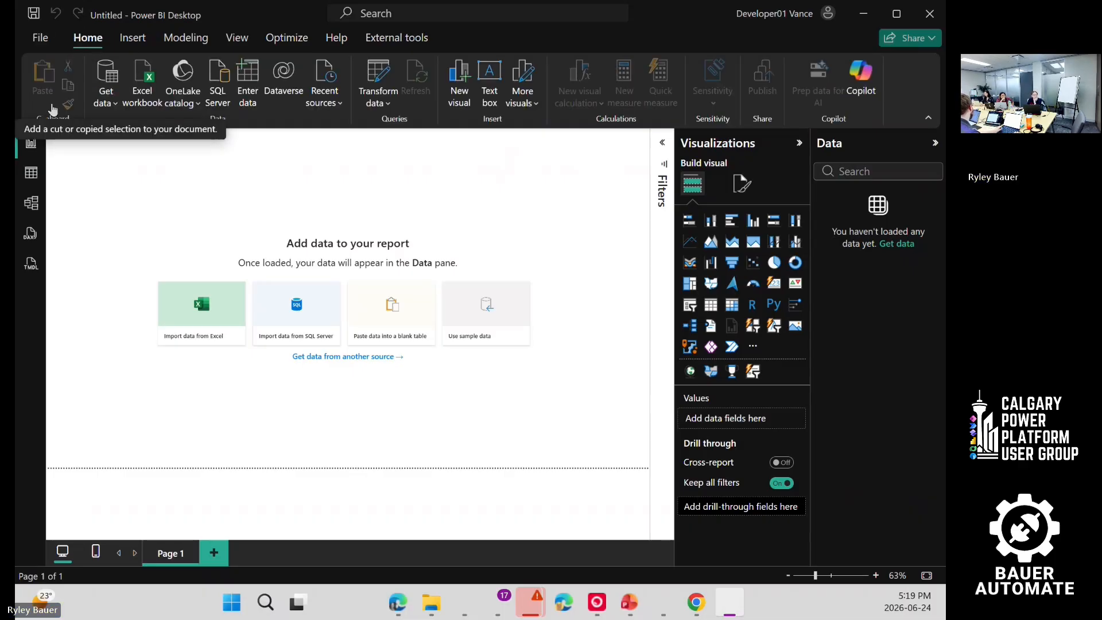
# Step: Look at the empty report's table view and model view, and return to the report view
pyautogui.press('ctrl')
pyautogui.press('ctrl')
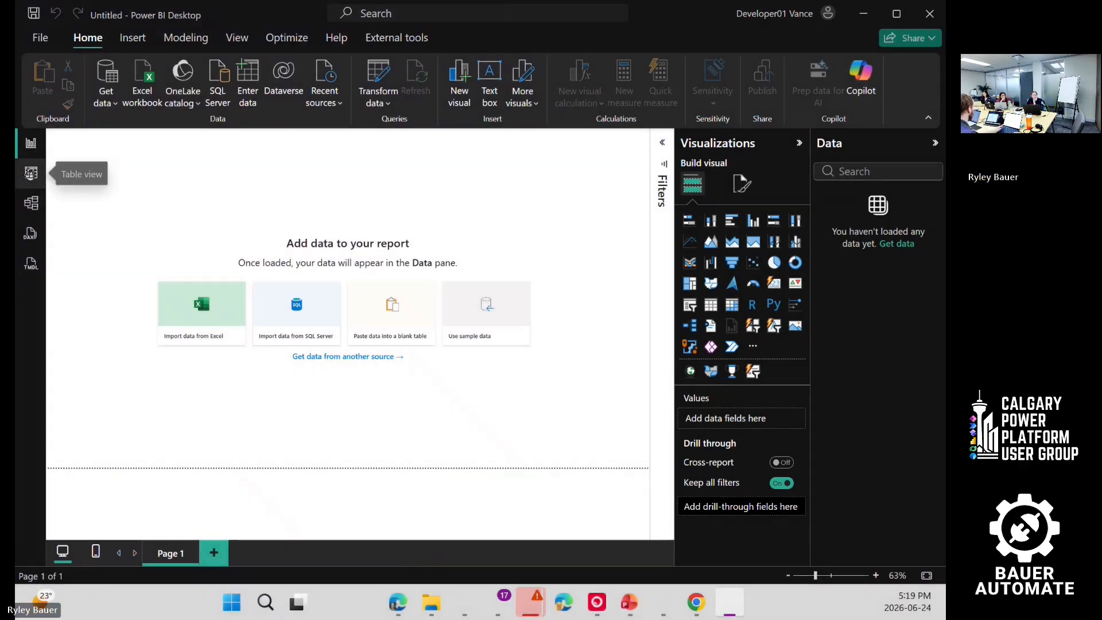
pyautogui.click(31, 172)
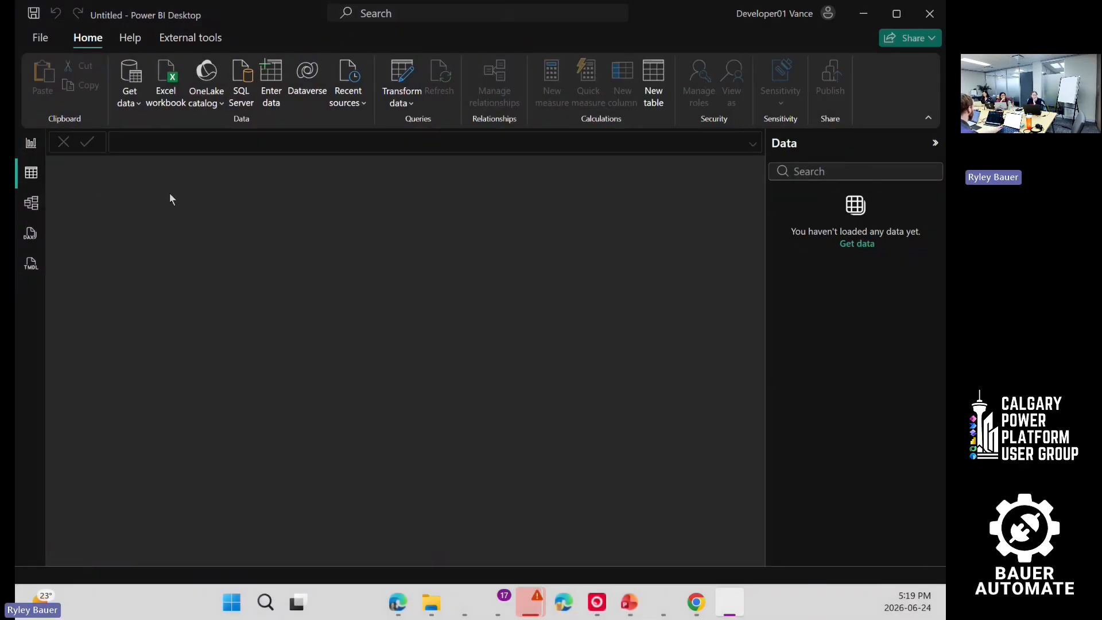
pyautogui.click(31, 203)
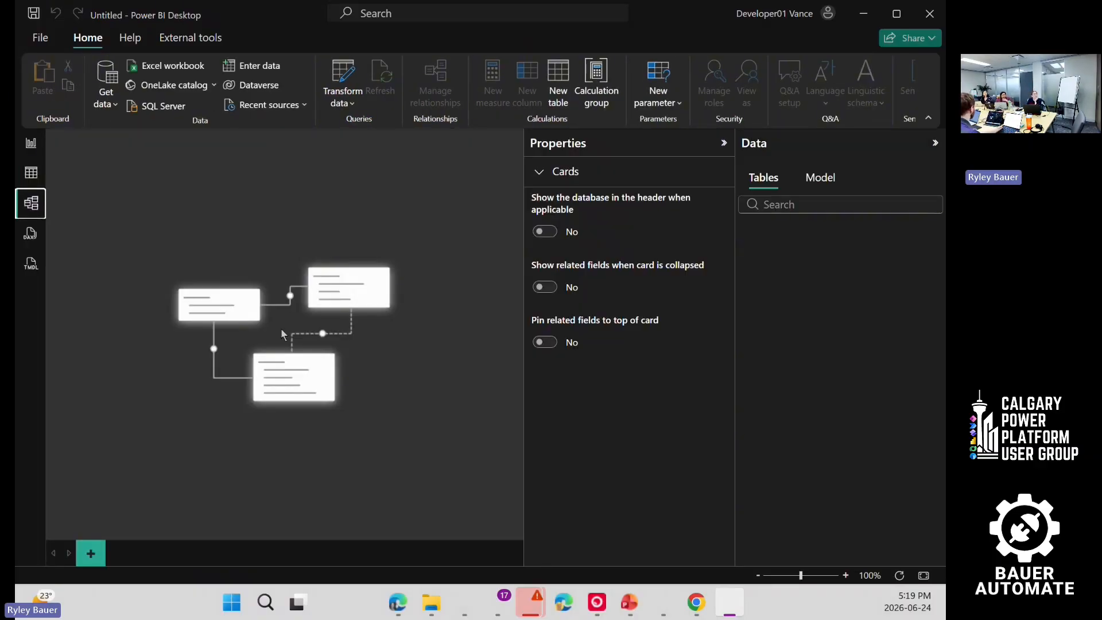
pyautogui.click(31, 148)
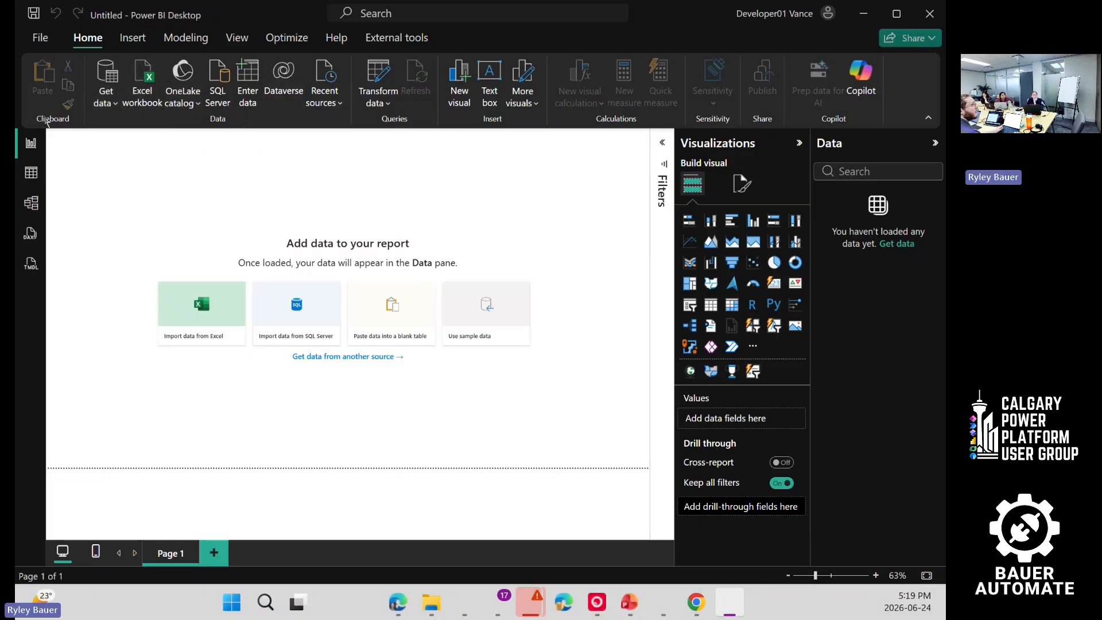
# Step: Open the full list of Get Data sources, accepting the offer to try the new Get Data experience
pyautogui.click(107, 104)
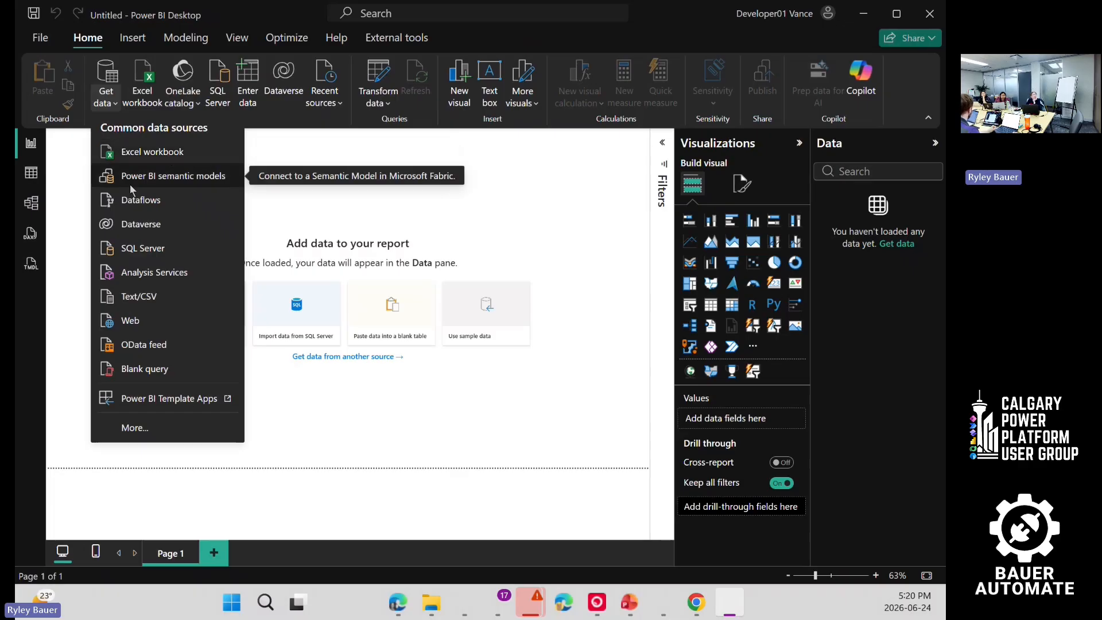
pyautogui.click(140, 430)
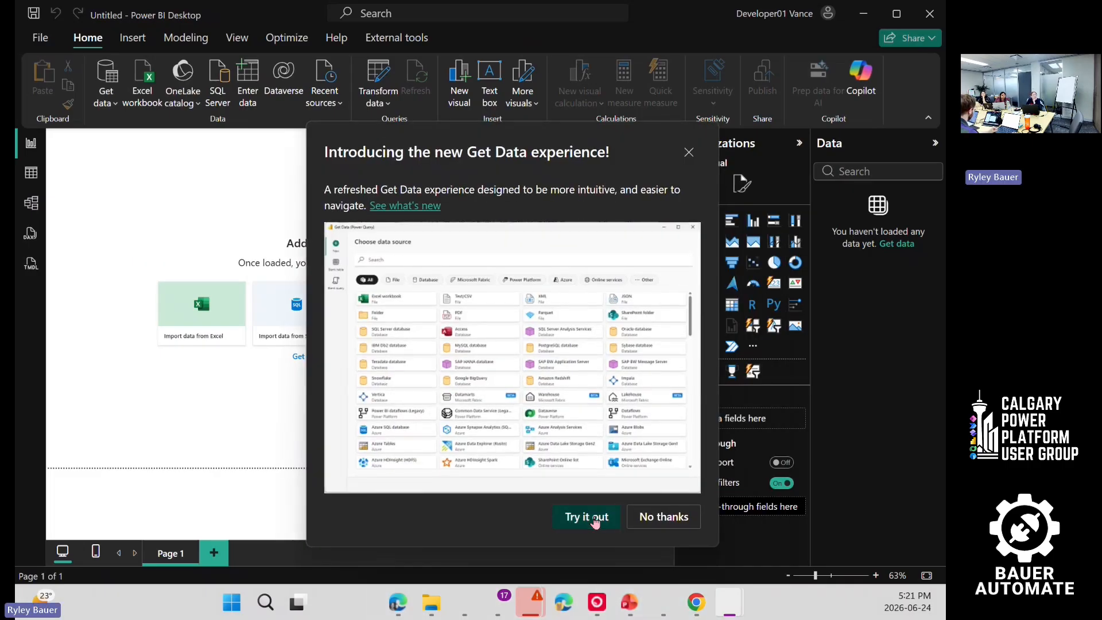
pyautogui.click(643, 520)
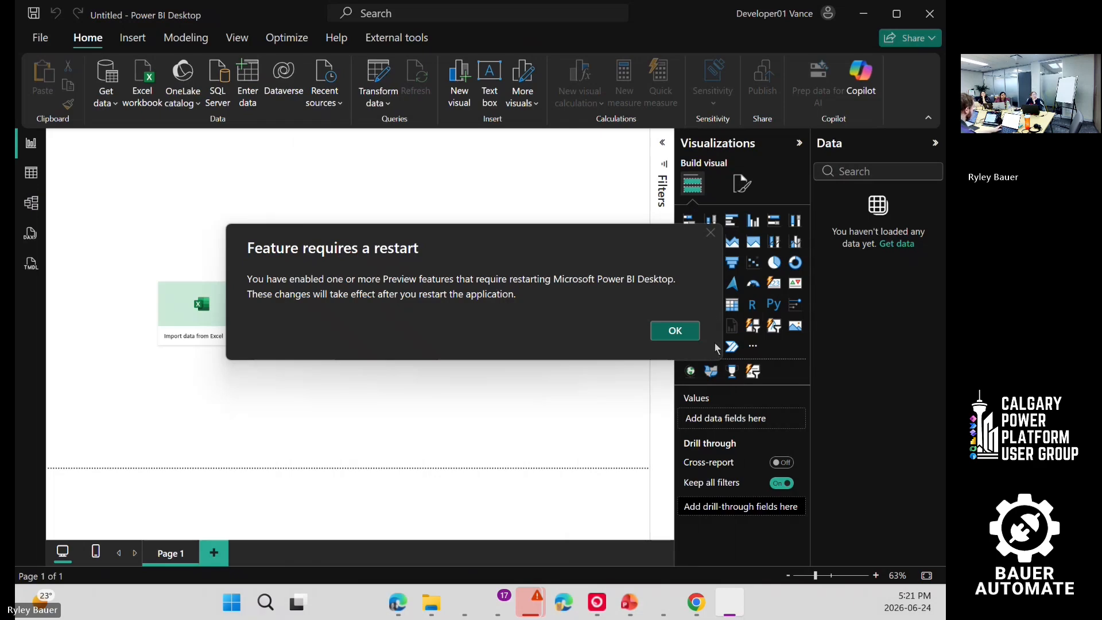
pyautogui.click(683, 333)
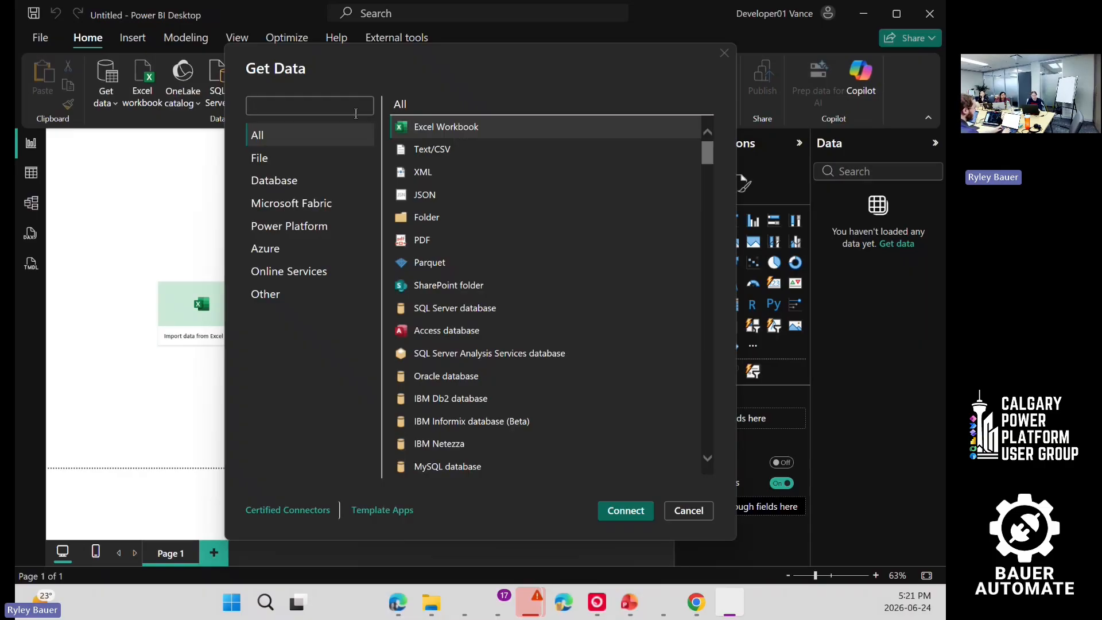
# Step: Search the data sources for "sharepoint" and start a connection with the SharePoint folder connector
pyautogui.write('sharepoint')
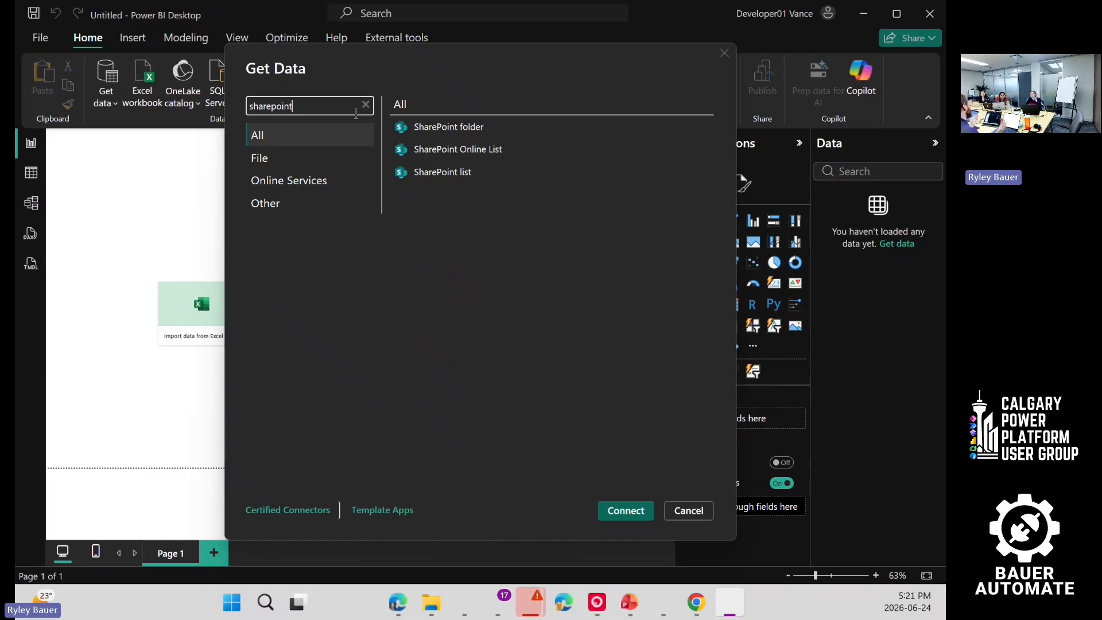
pyautogui.click(472, 122)
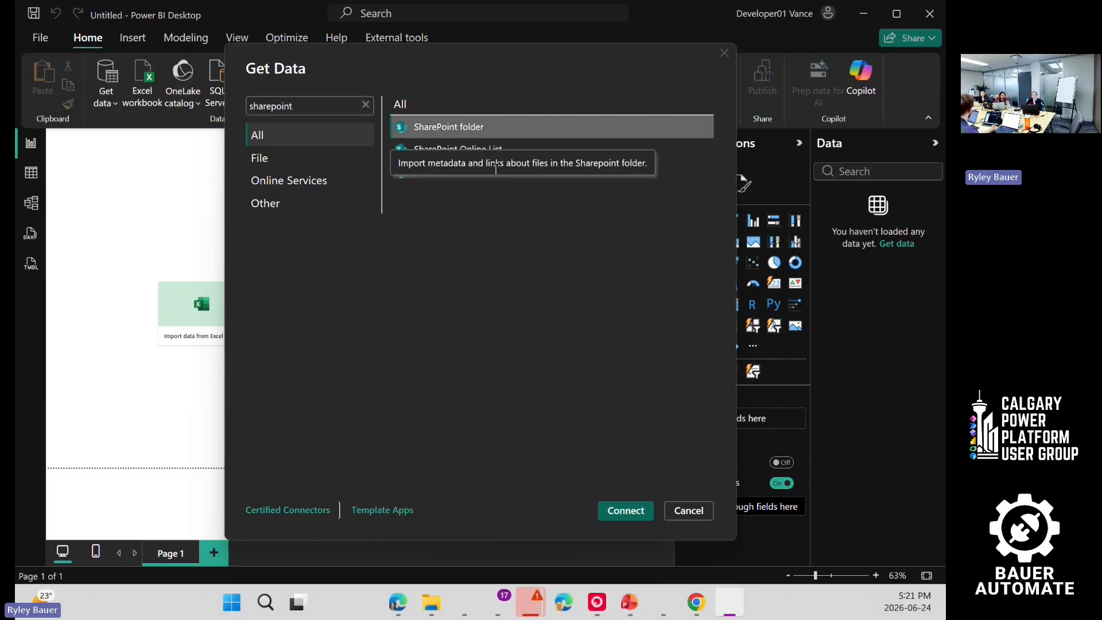
pyautogui.click(628, 511)
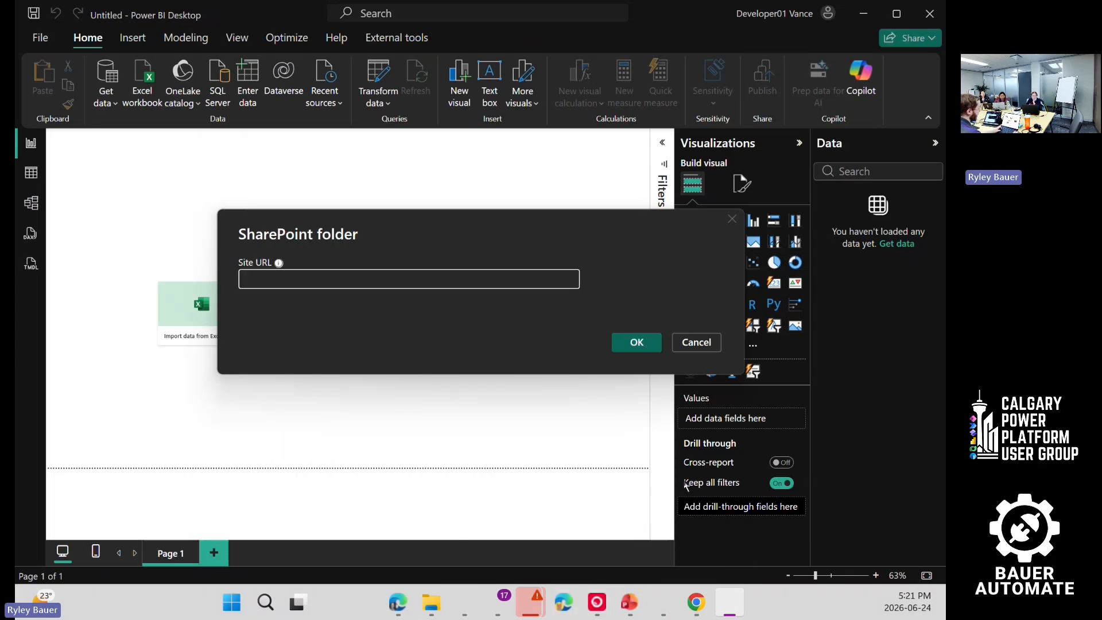
# Step: Switch to the browser and copy the Daily Financial Reports site's base URL, leaving out the path to the document library
pyautogui.hotkey('alt', 'Tab')
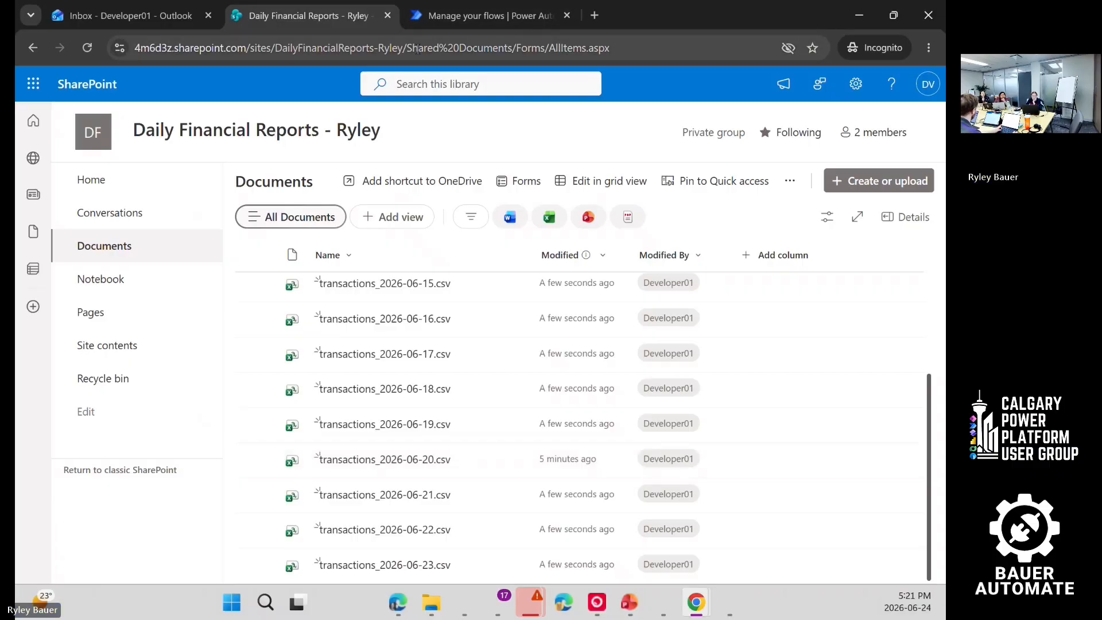
pyautogui.moveTo(405, 48); pyautogui.dragTo(44, 57)
pyautogui.hotkey('ctrl', 'c')
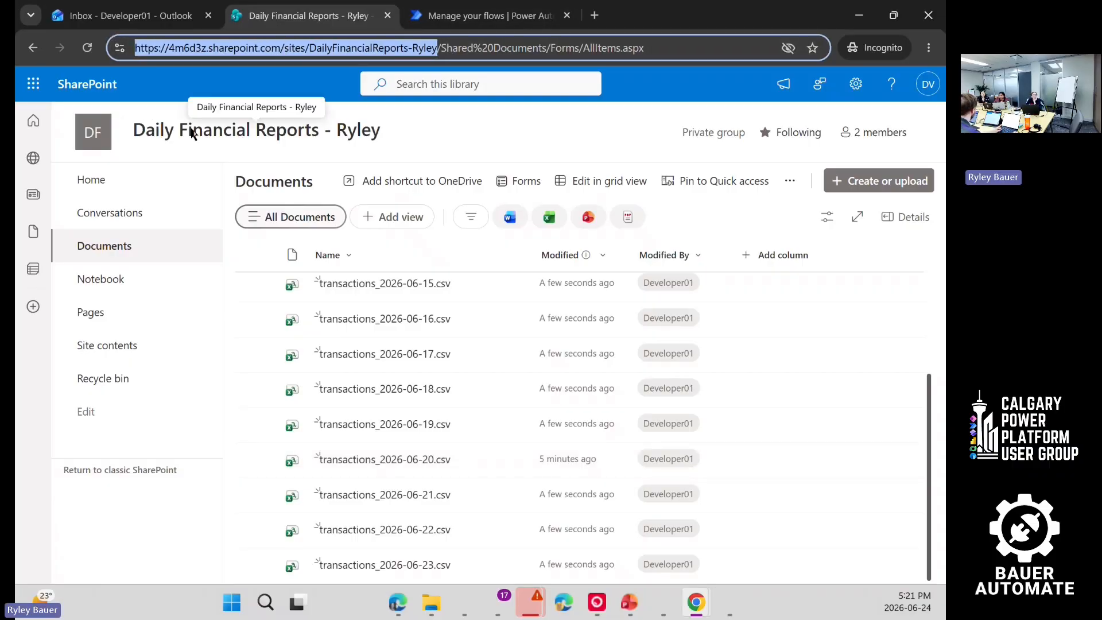
pyautogui.moveTo(191, 132)
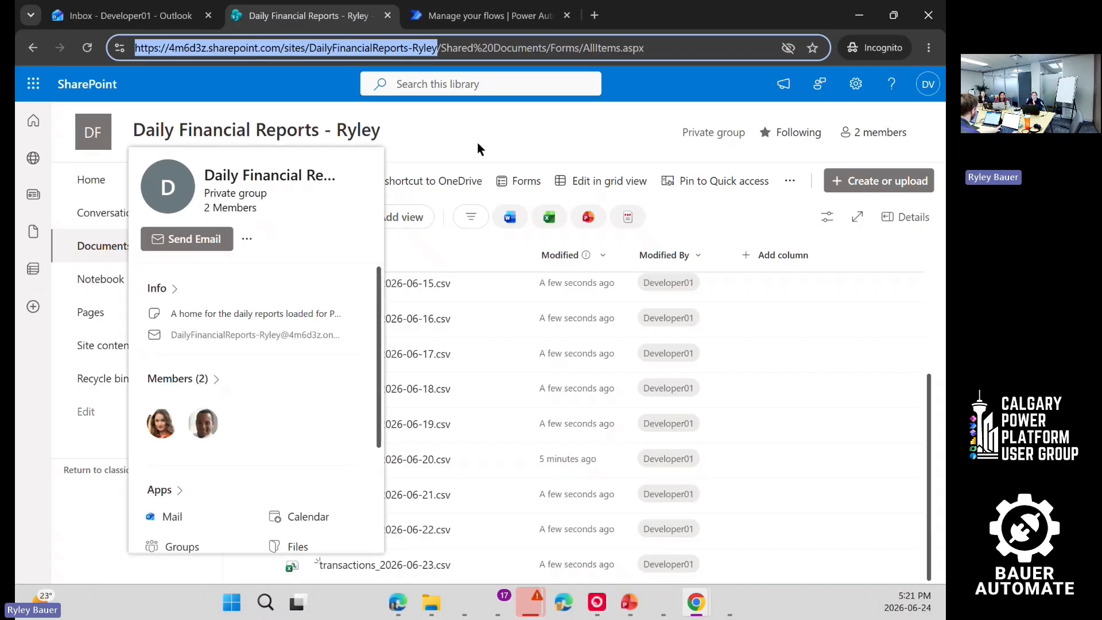
# Step: Switch back to Power BI Desktop, enter the copied address as the SharePoint folder's Site URL and confirm it
pyautogui.hotkey('alt', 'Tab')
pyautogui.hotkey('ctrl', 'v')
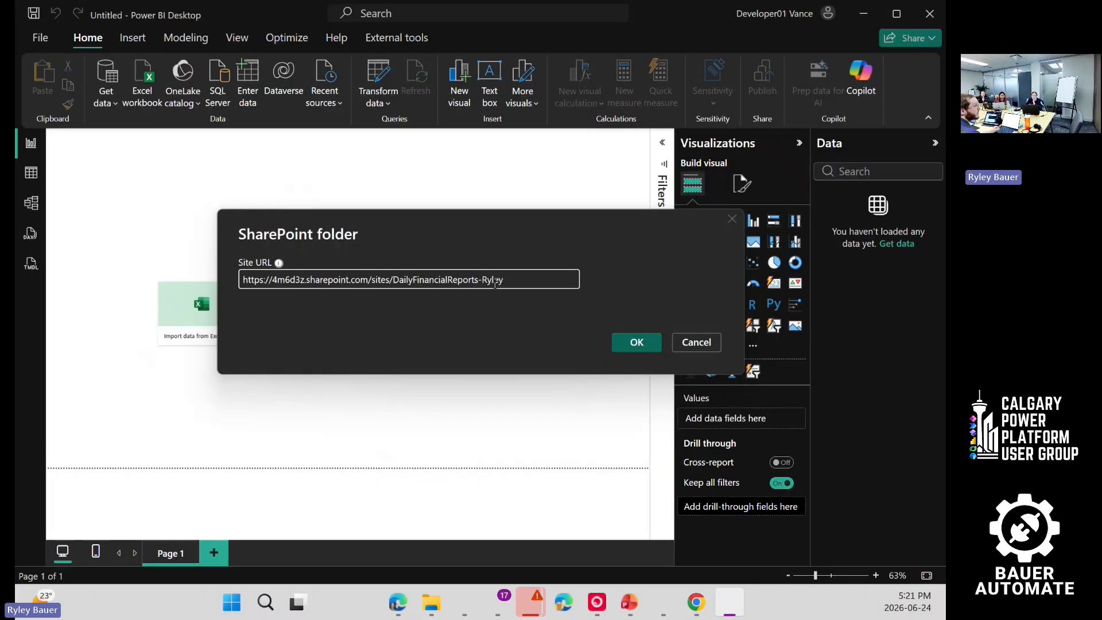
pyautogui.click(630, 343)
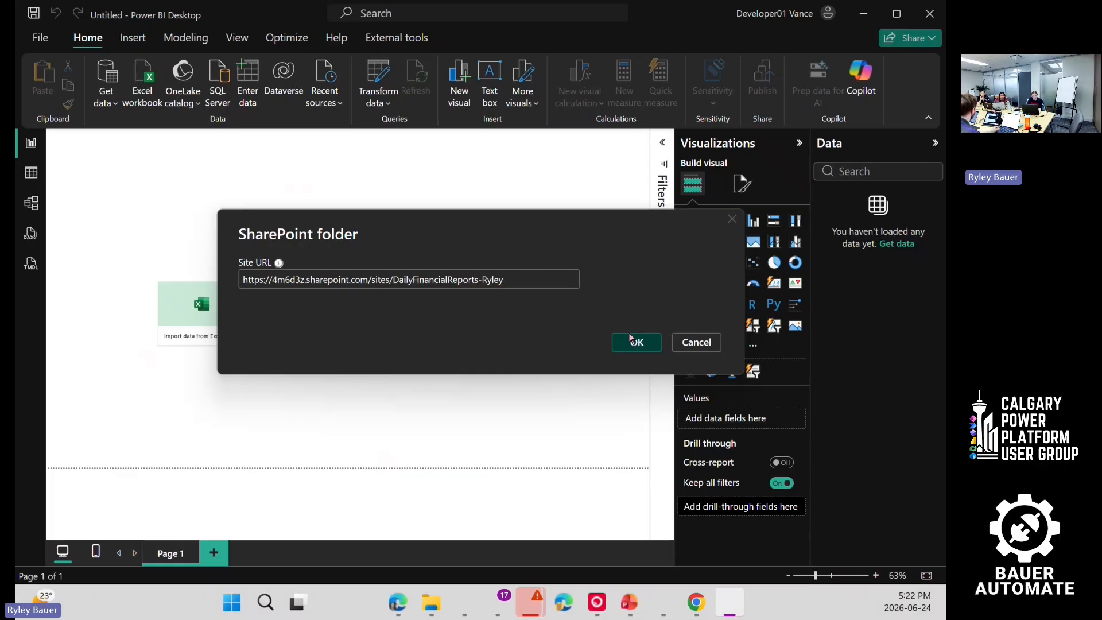
pyautogui.click(545, 278)
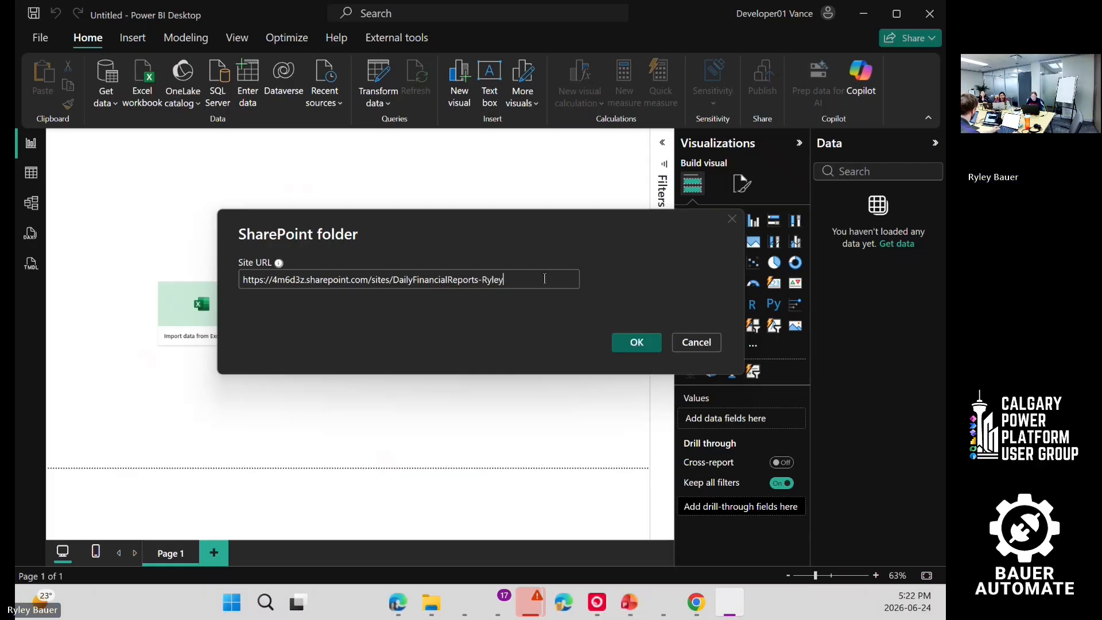
pyautogui.press('Return')
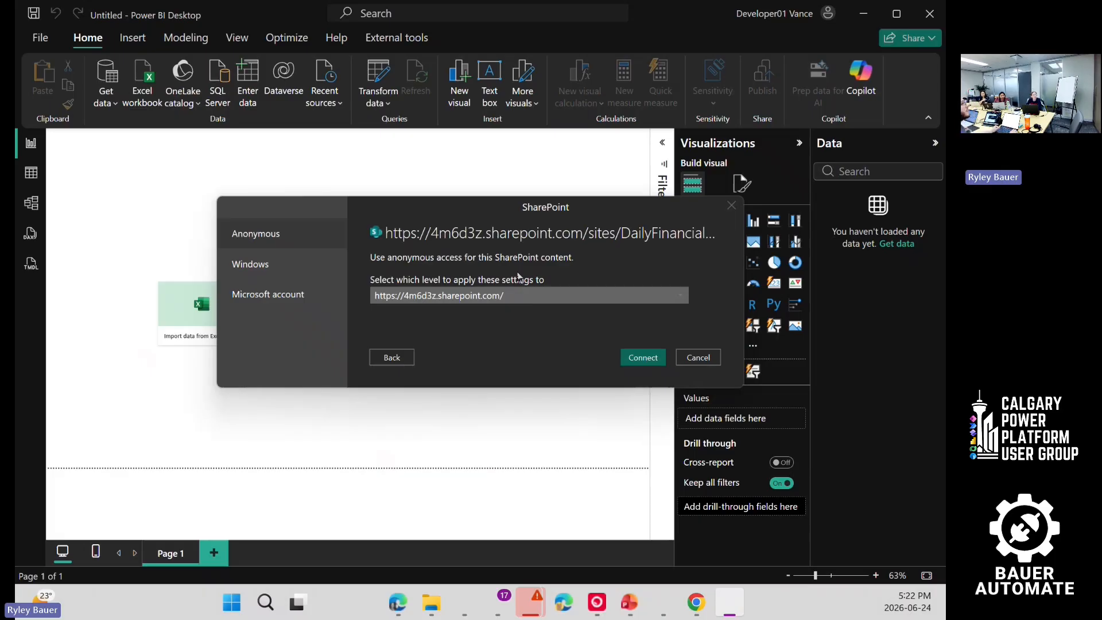
# Step: Choose Microsoft account authentication, start signing in with another account and submit the developer account's e-mail
pyautogui.click(270, 265)
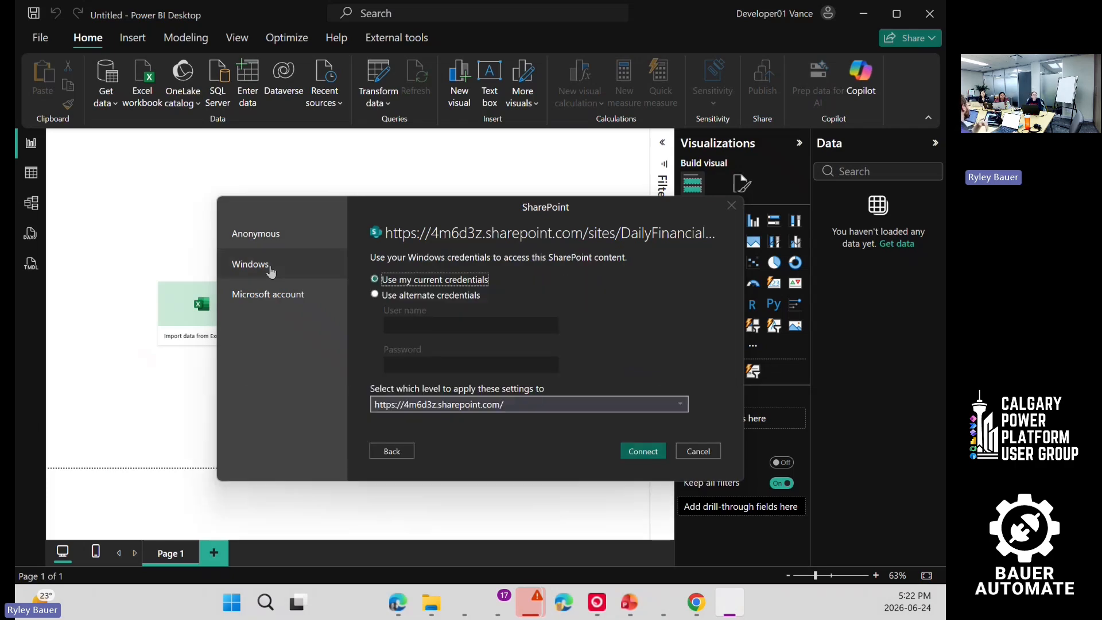
pyautogui.click(275, 288)
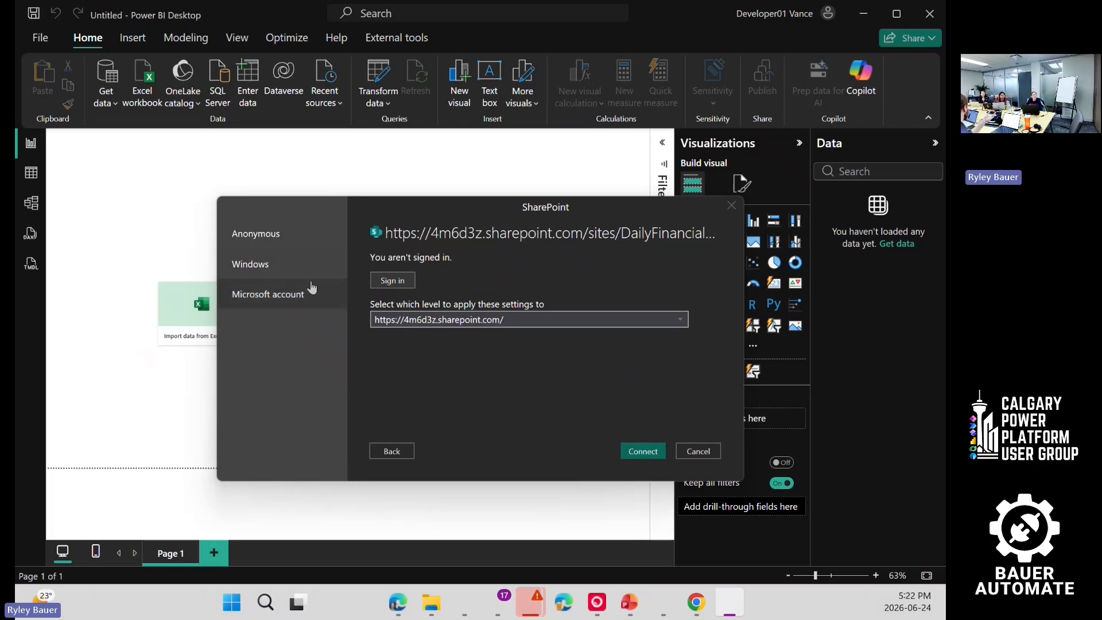
pyautogui.click(400, 285)
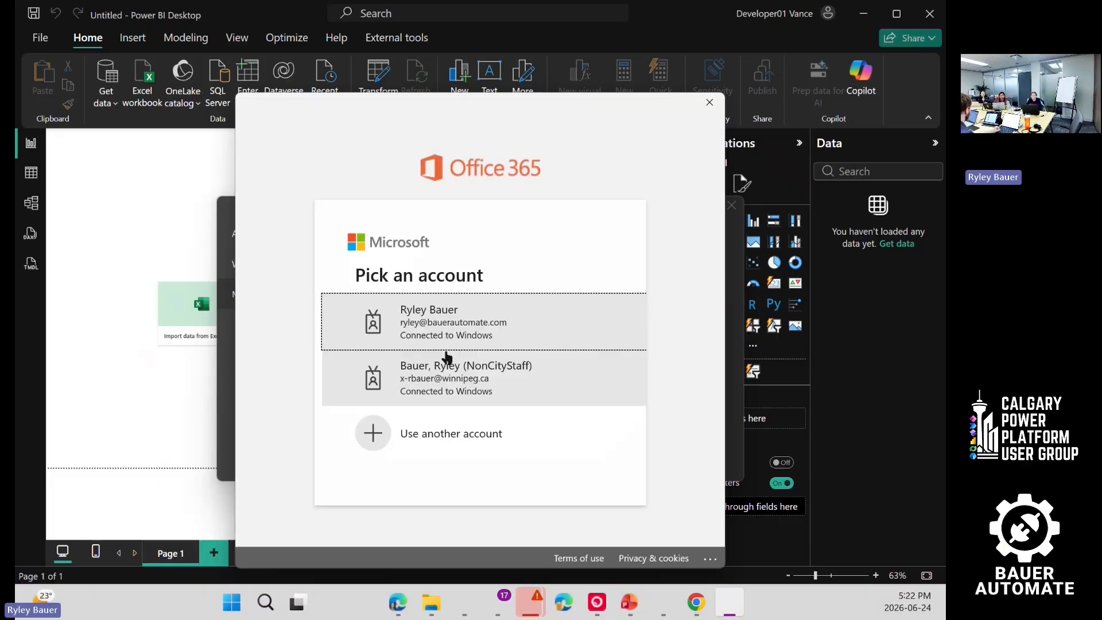
pyautogui.click(488, 435)
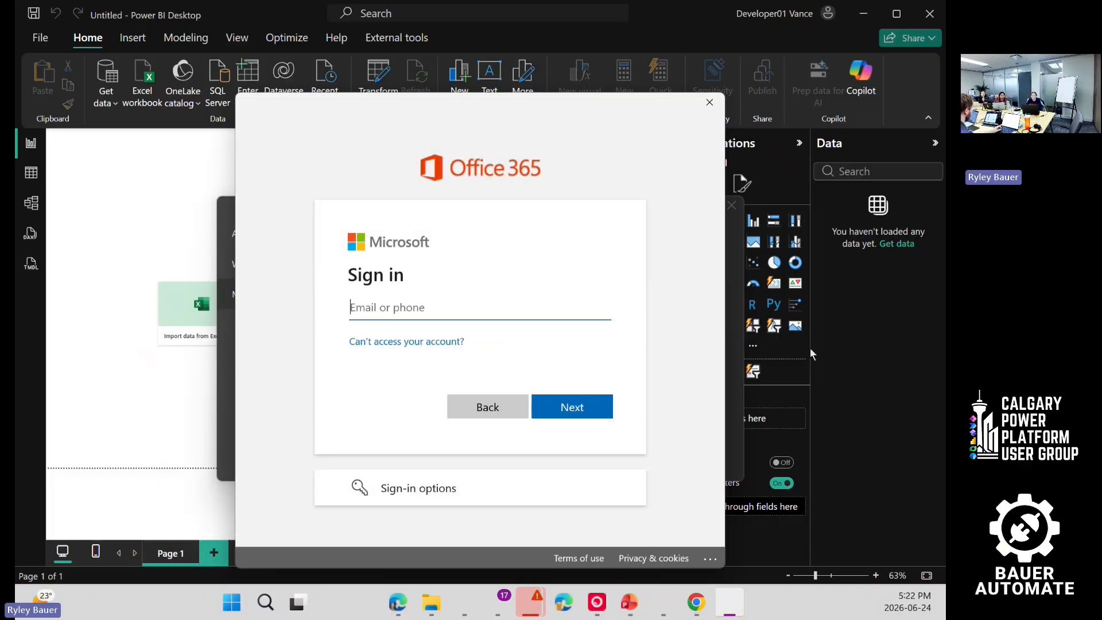
pyautogui.press('super+v')
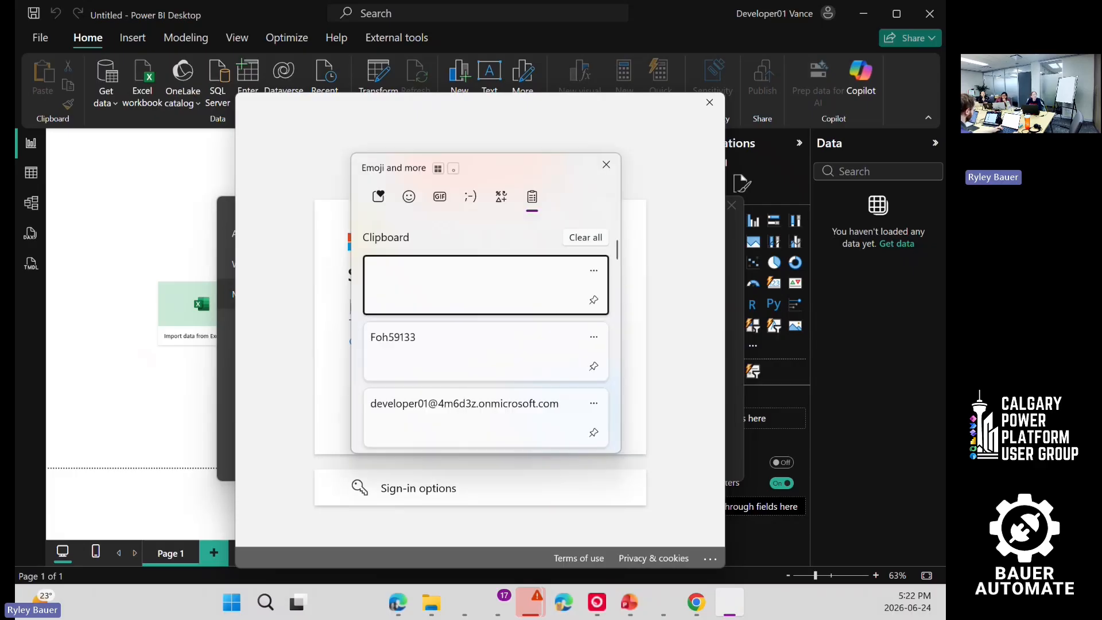
pyautogui.click(495, 418)
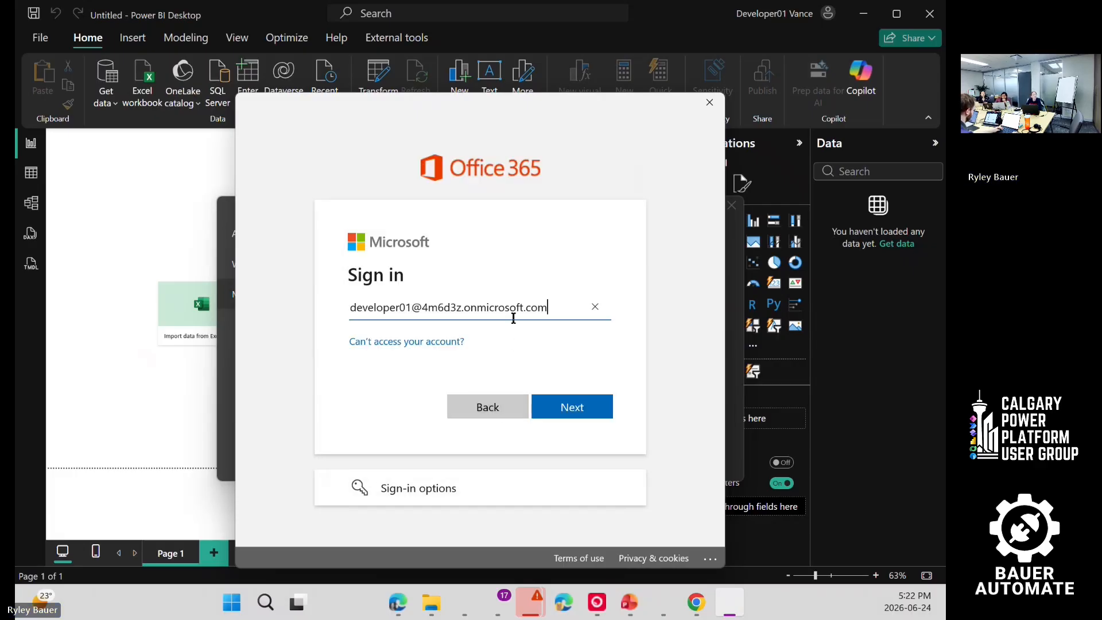
pyautogui.click(581, 409)
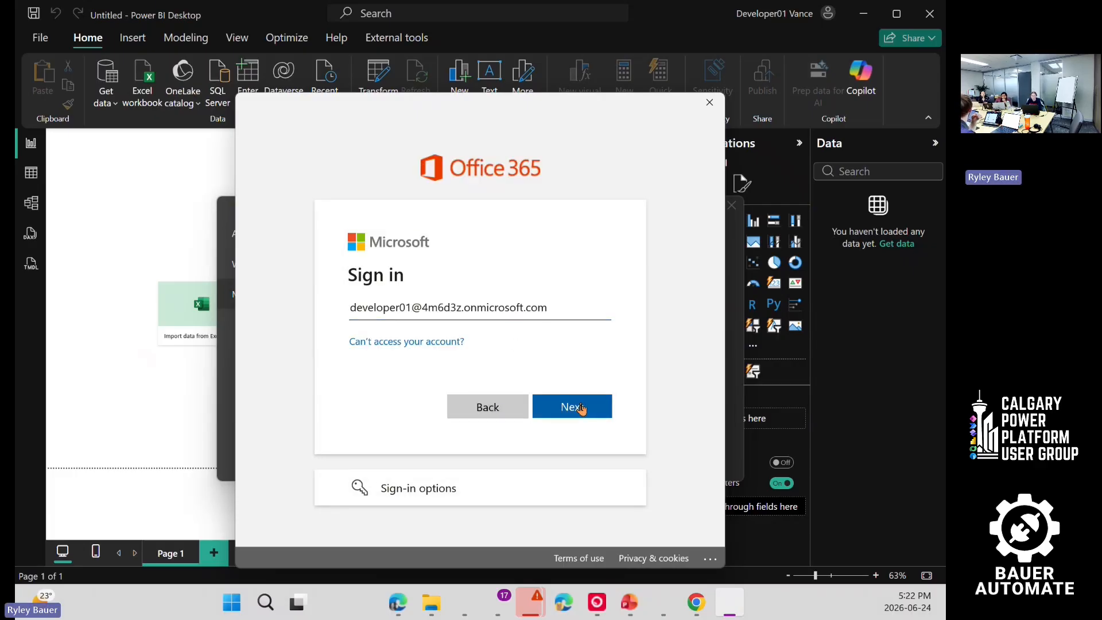
pyautogui.click(581, 408)
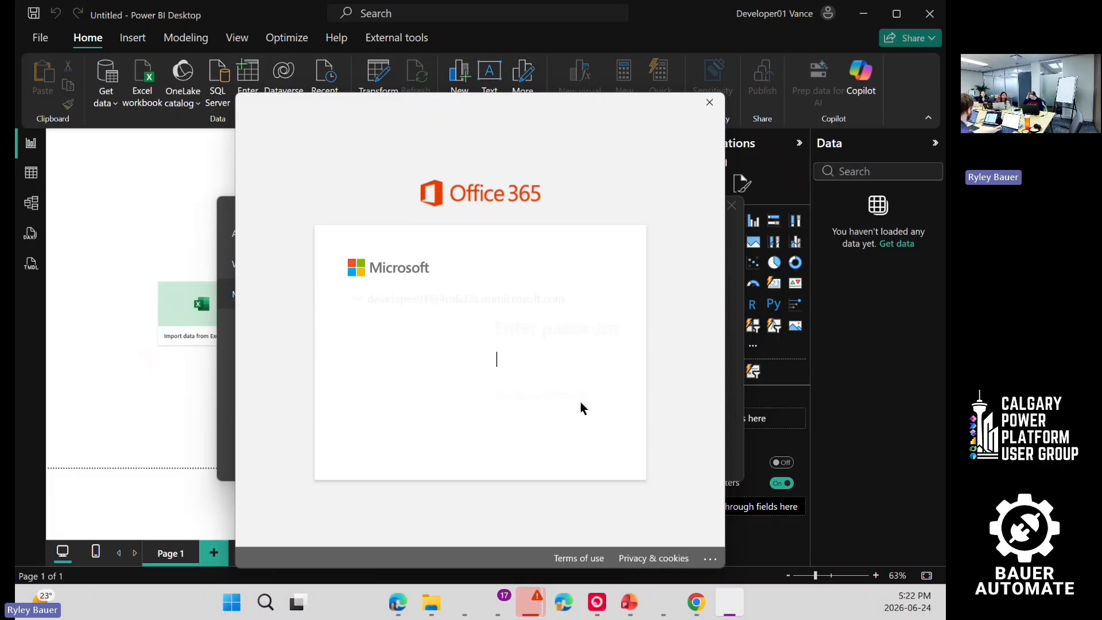
# Step: Enter the account password from the clipboard history, sign in and limit the sign-in to this app only
pyautogui.press('super+v')
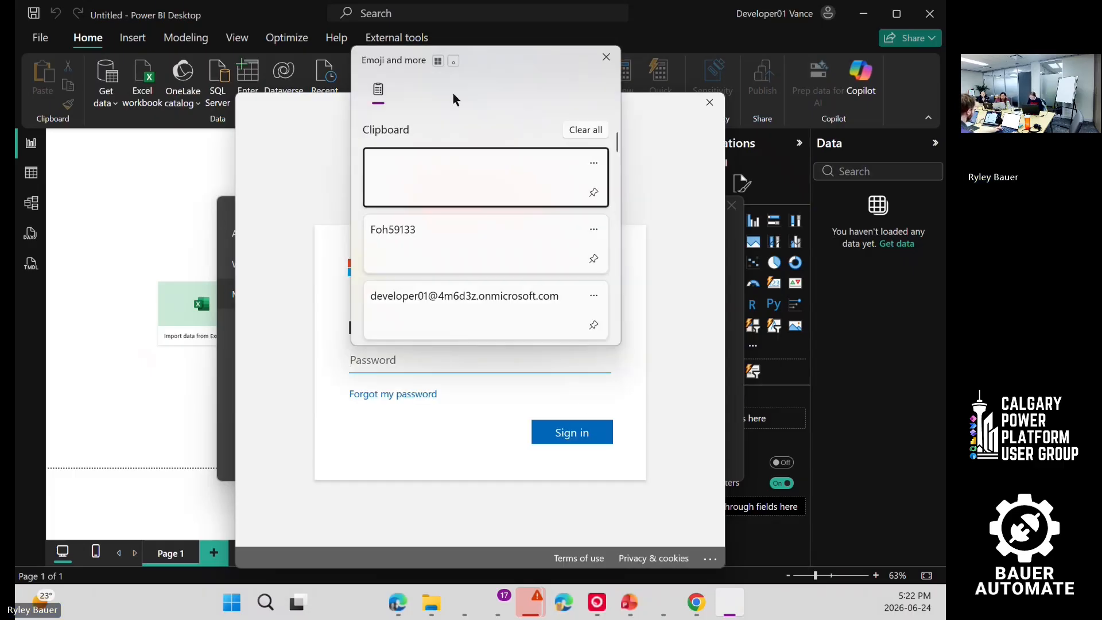
pyautogui.click(416, 224)
pyautogui.click(586, 439)
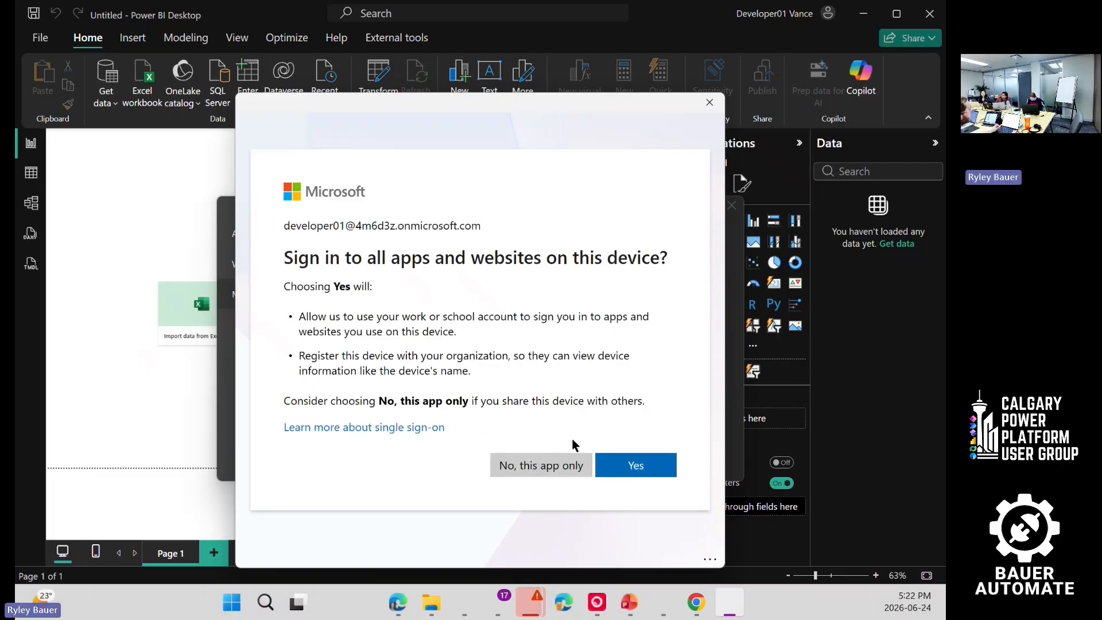
pyautogui.click(548, 465)
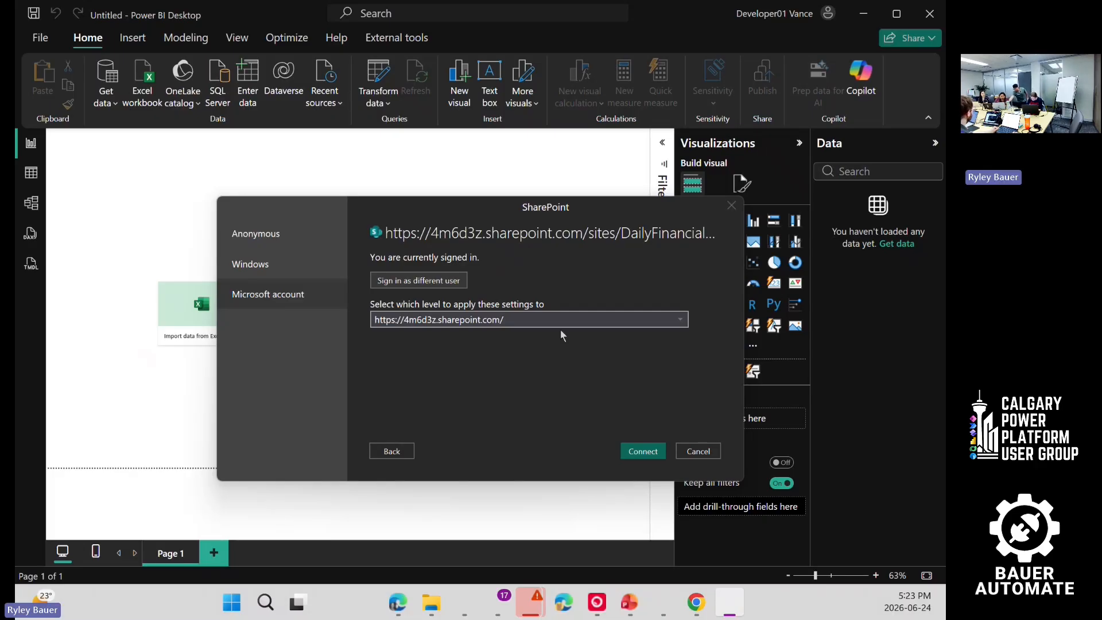
# Step: Apply the sign-in settings at the level of the full Daily Financial Reports site URL and connect to SharePoint
pyautogui.click(574, 319)
pyautogui.click(483, 367)
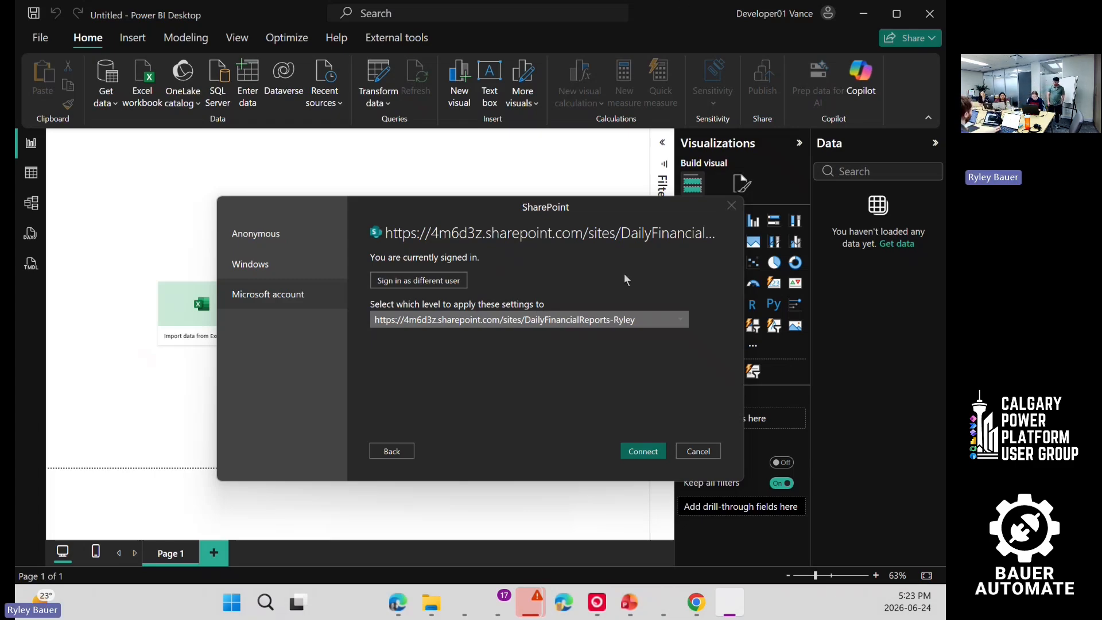
pyautogui.click(582, 320)
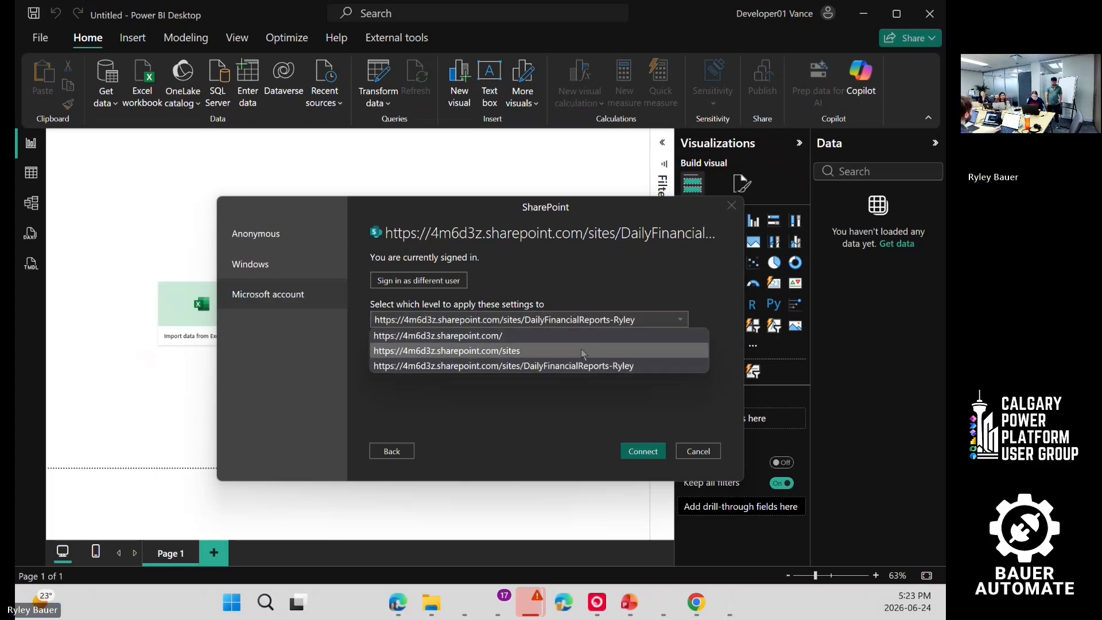
pyautogui.click(644, 371)
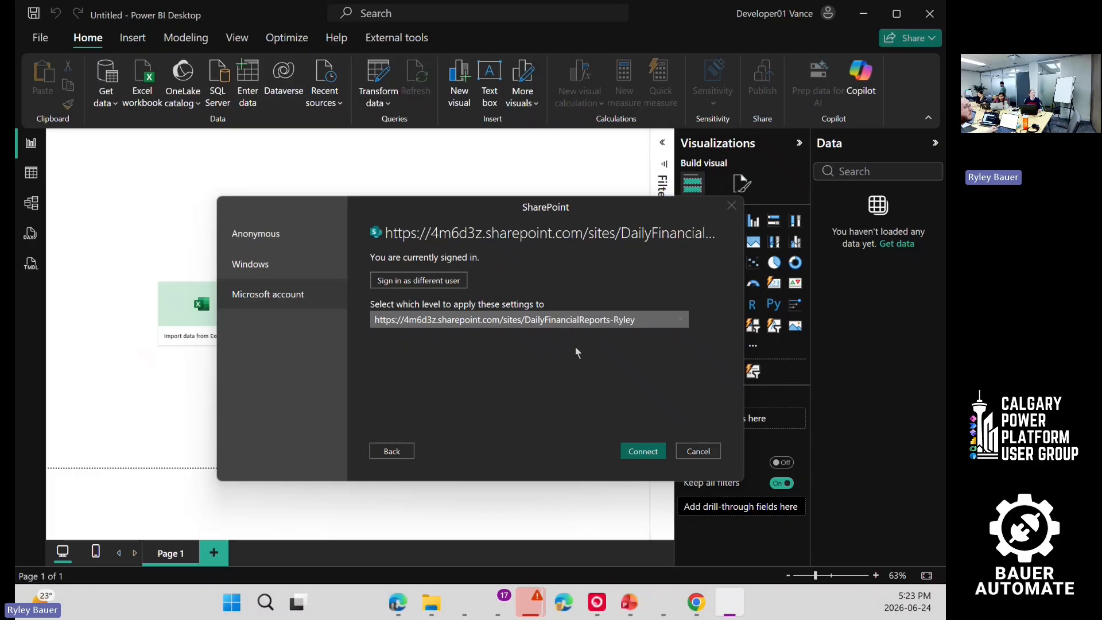
pyautogui.click(461, 325)
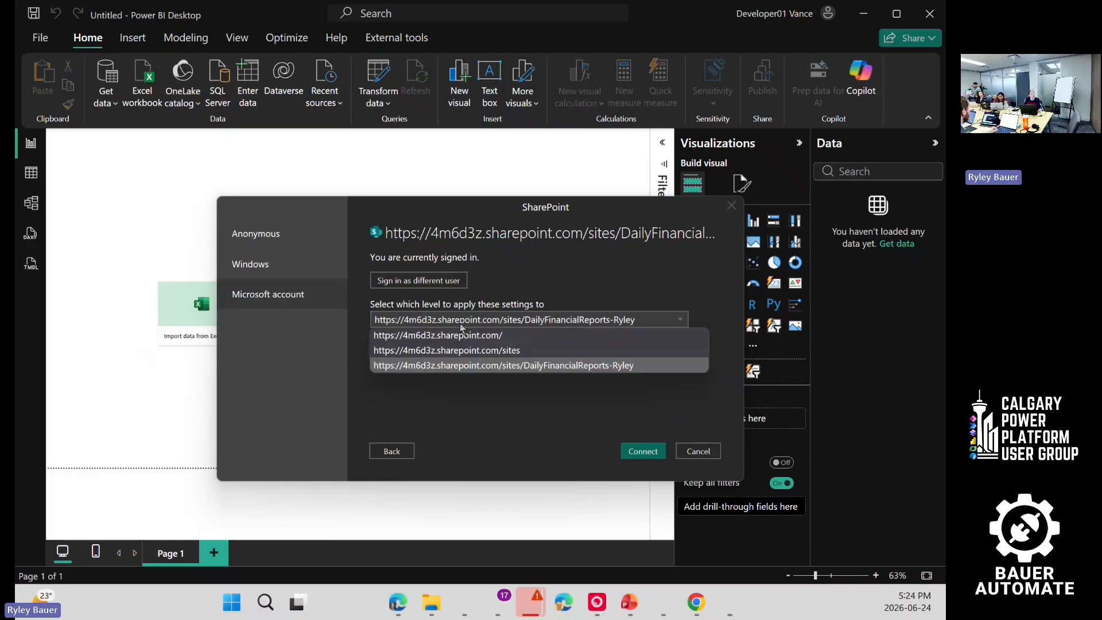
pyautogui.click(573, 366)
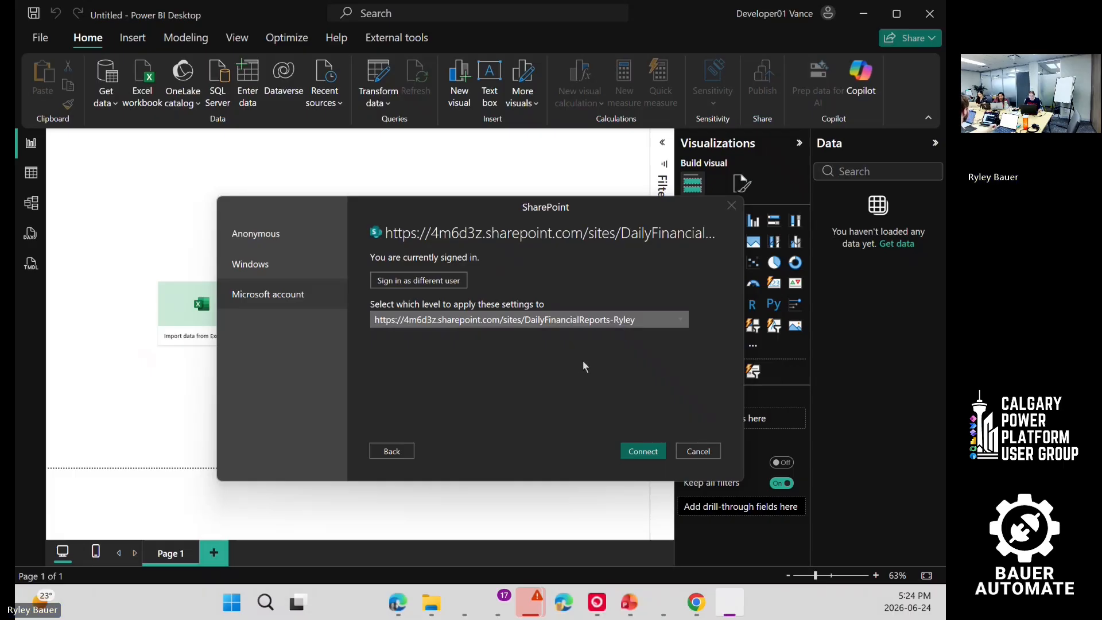
pyautogui.click(643, 449)
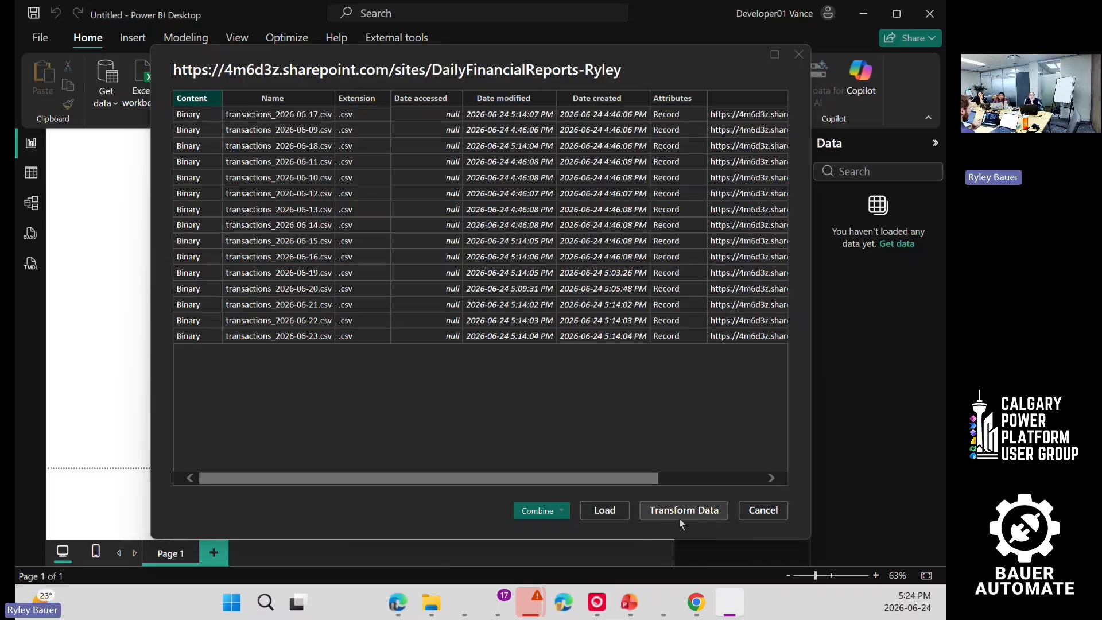
# Step: Load the SharePoint file list into the report and open its query in a maximized Power Query Editor
pyautogui.click(608, 512)
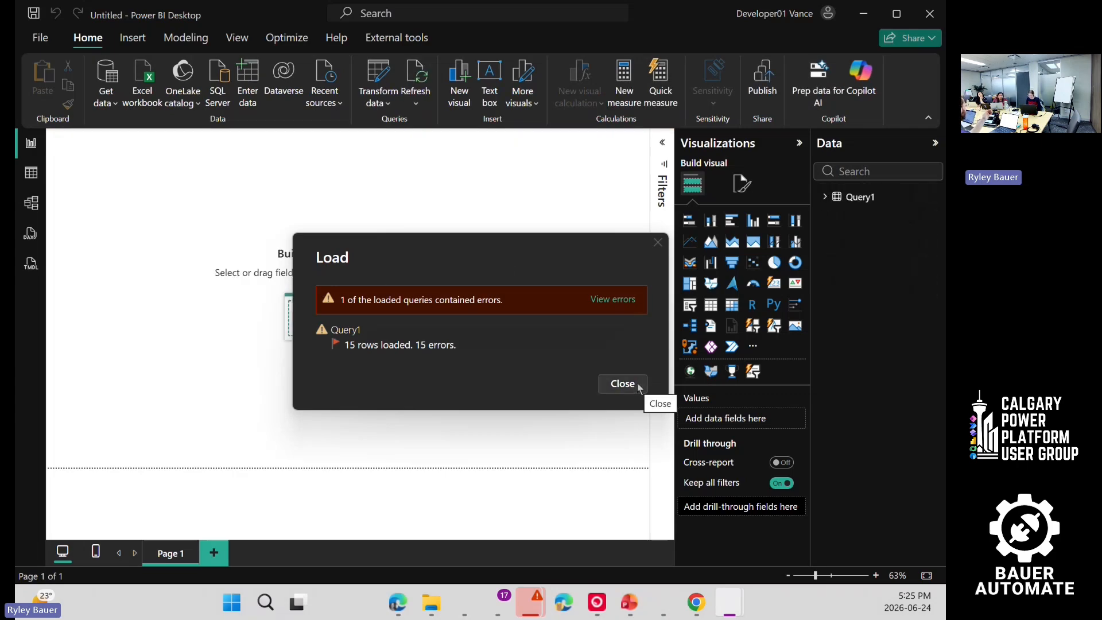
pyautogui.click(637, 388)
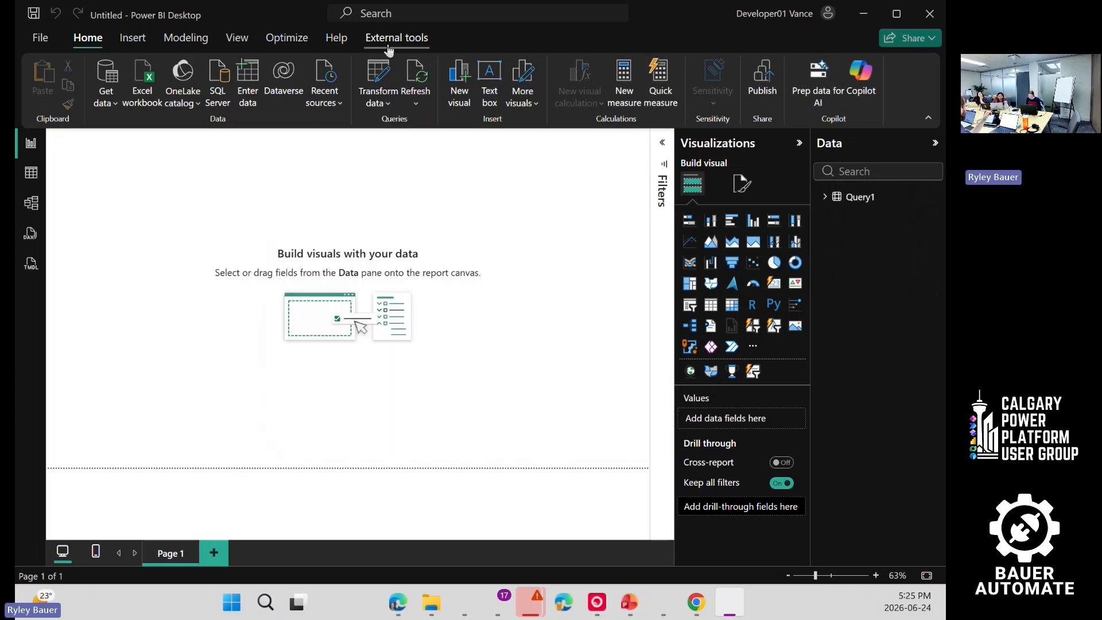
pyautogui.click(379, 81)
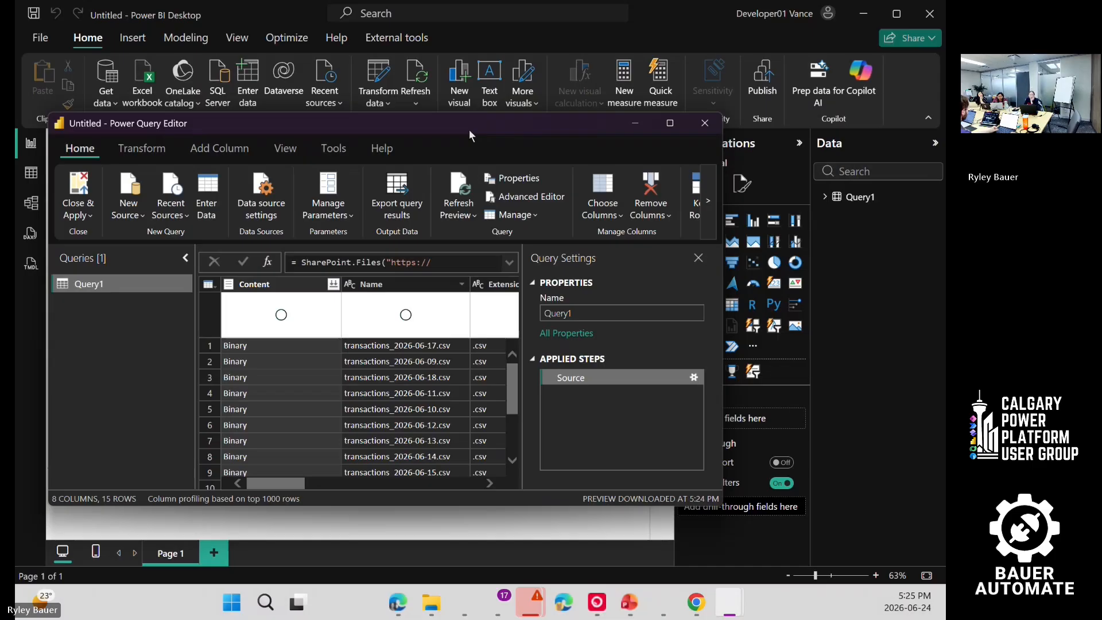
pyautogui.click(675, 124)
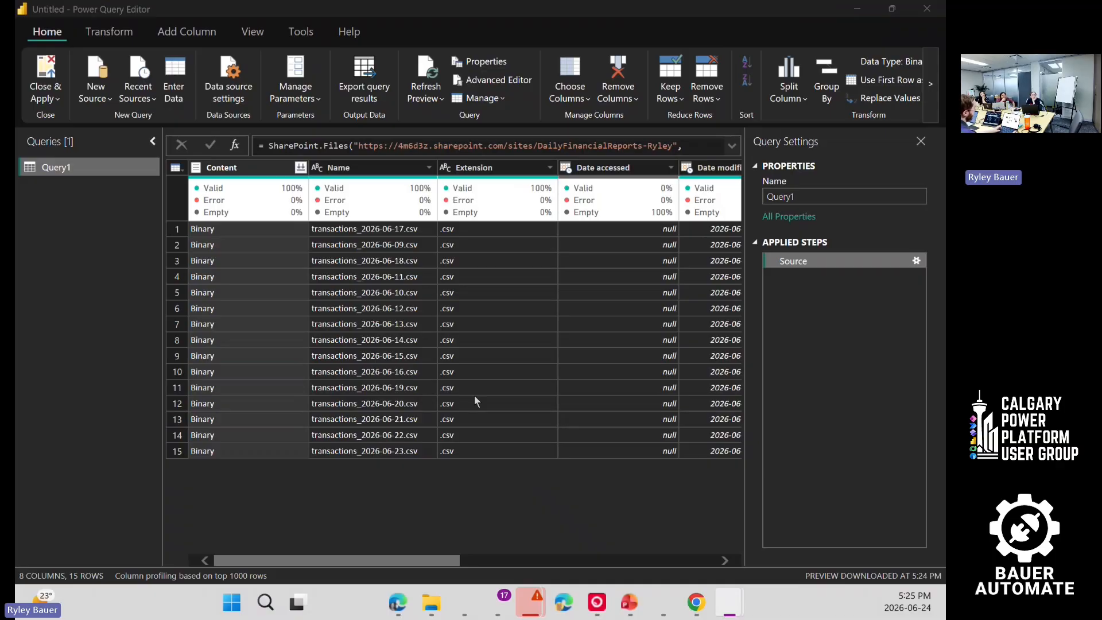
# Step: Switch to the SharePoint document library in the browser, create a folder named Test and open it
pyautogui.hotkey('alt', 'Tab')
pyautogui.click(859, 185)
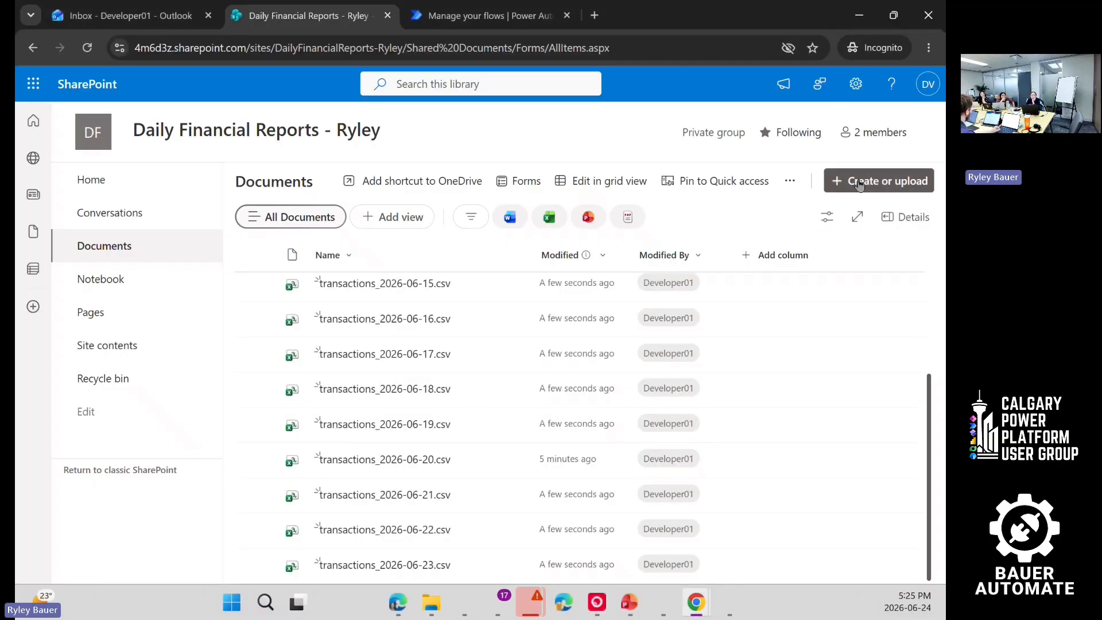
pyautogui.click(750, 184)
pyautogui.write('T')
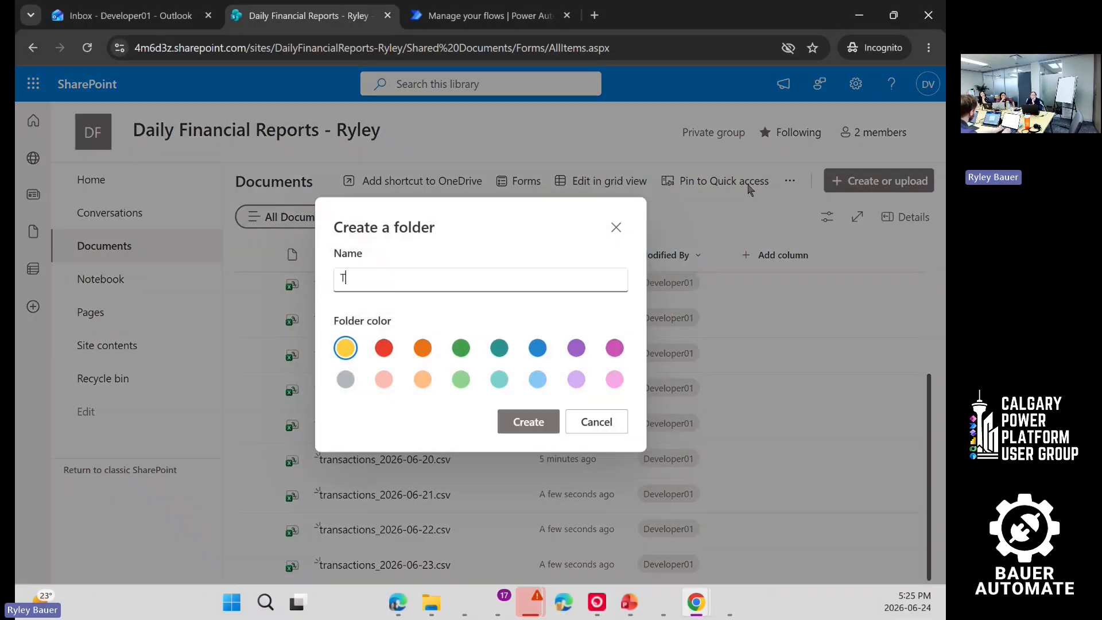
pyautogui.write('est')
pyautogui.press('Return')
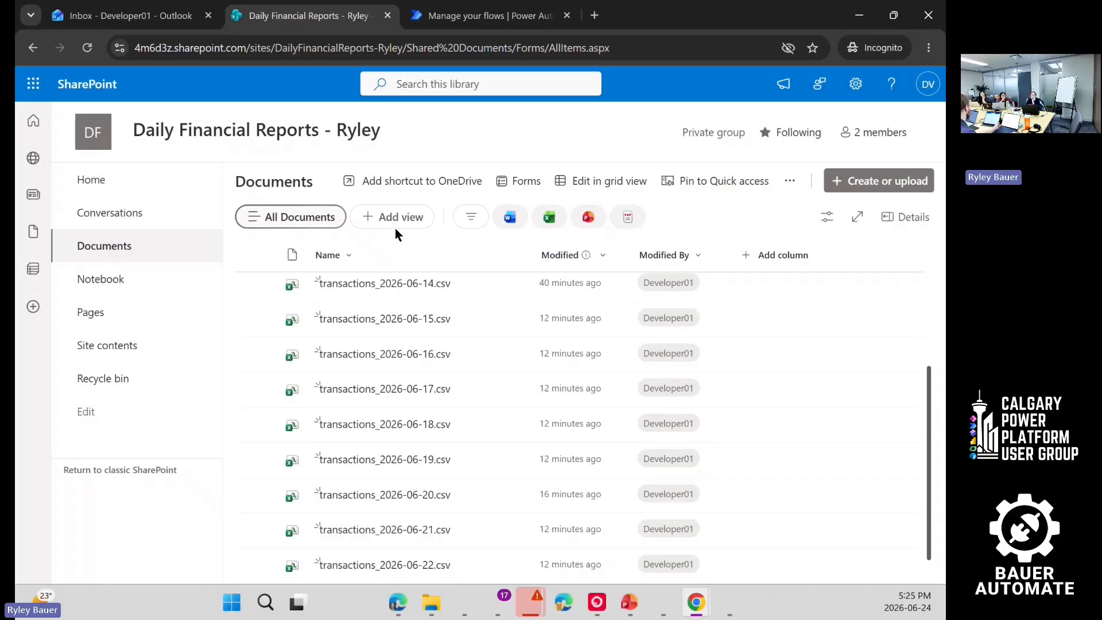
pyautogui.click(328, 291)
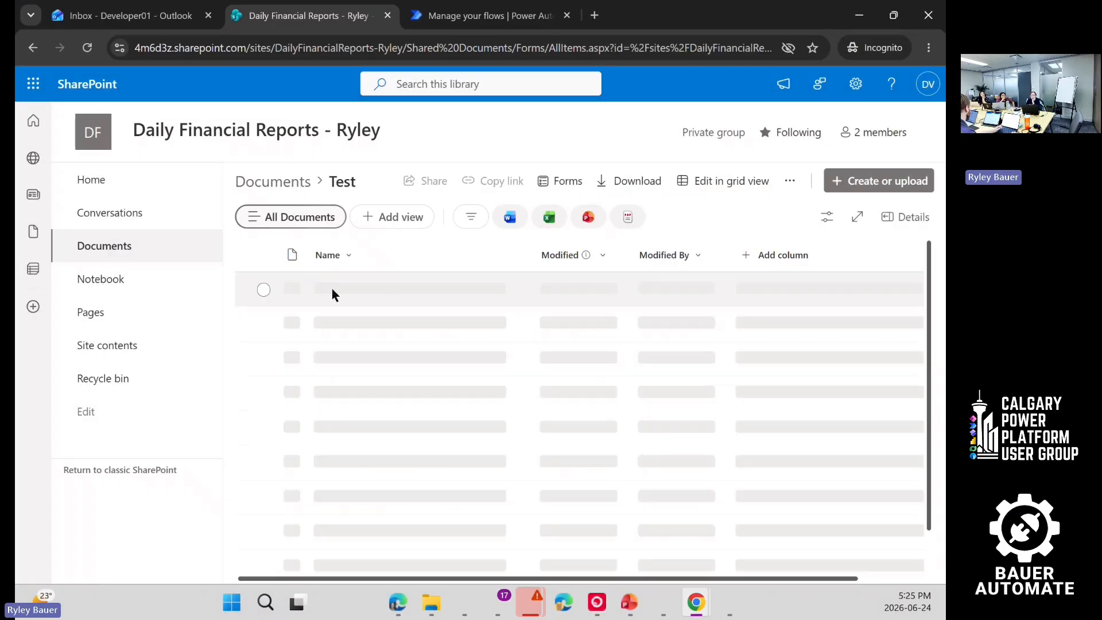
# Step: Upload From-daily-files-to-one-model-PowerBI-lab.pptx from File Explorer into the empty Test folder
pyautogui.click(879, 181)
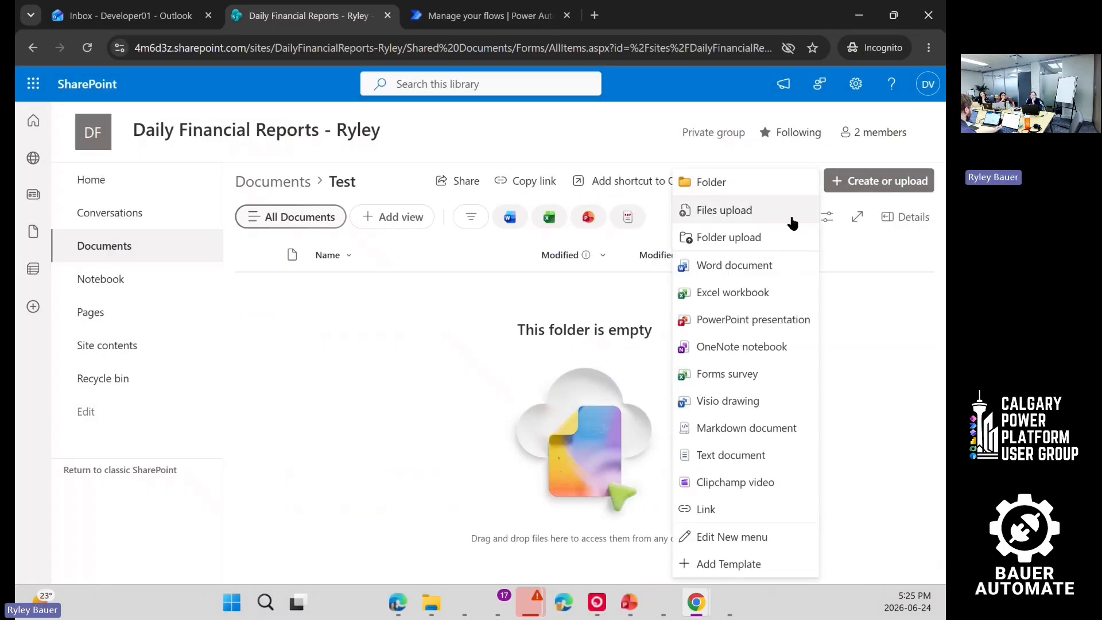
pyautogui.hotkey('alt', 'Tab')
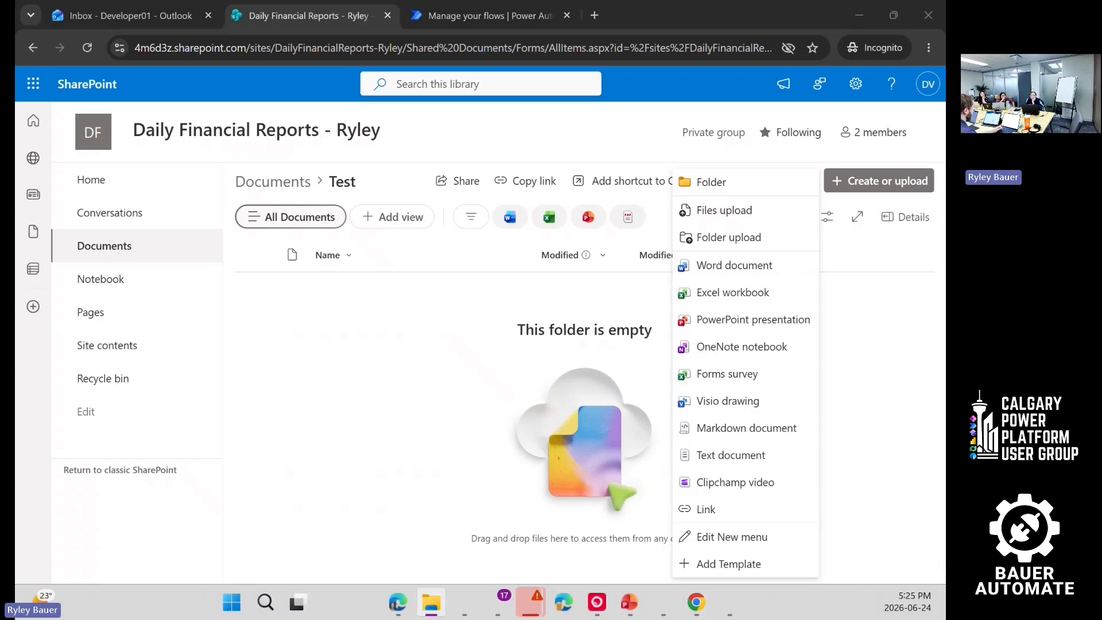
pyautogui.moveTo(390, 241); pyautogui.dragTo(452, 353)
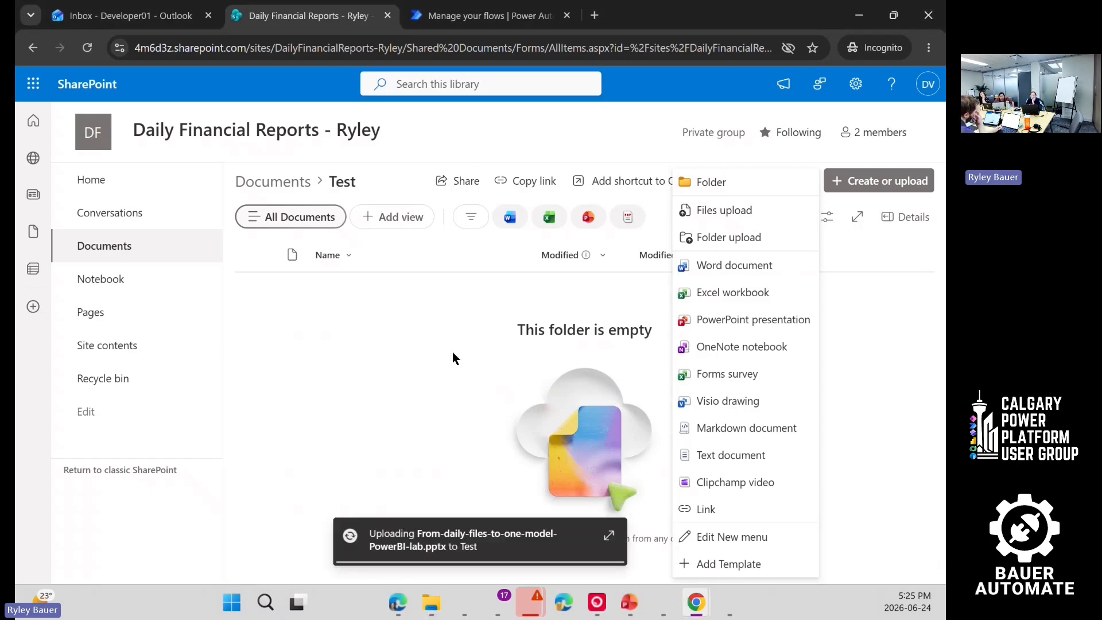
pyautogui.click(503, 353)
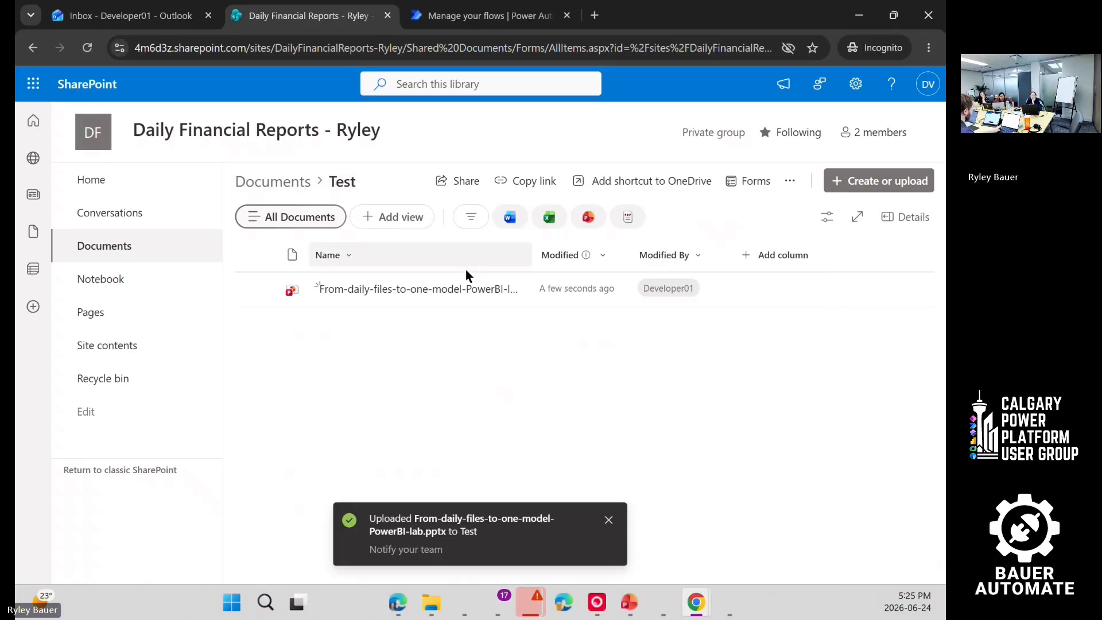
# Step: Switch back to the Power Query Editor, refresh the query preview and select the extension of the uploaded PowerPoint file
pyautogui.hotkey('alt', 'Tab')
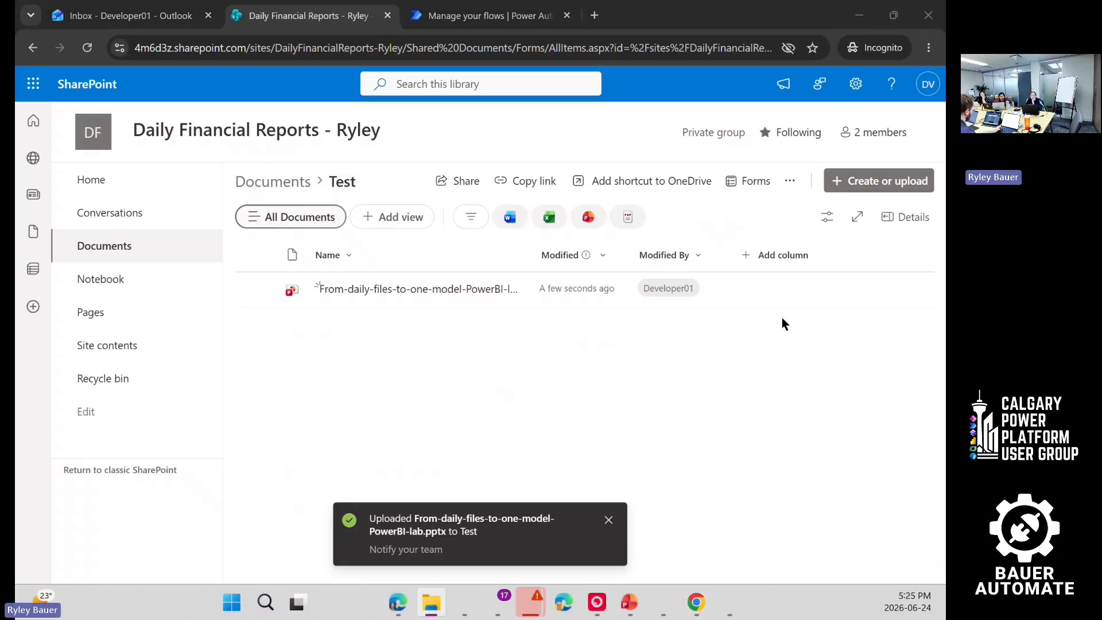
pyautogui.hotkey('alt', 'Tab')
pyautogui.click(424, 70)
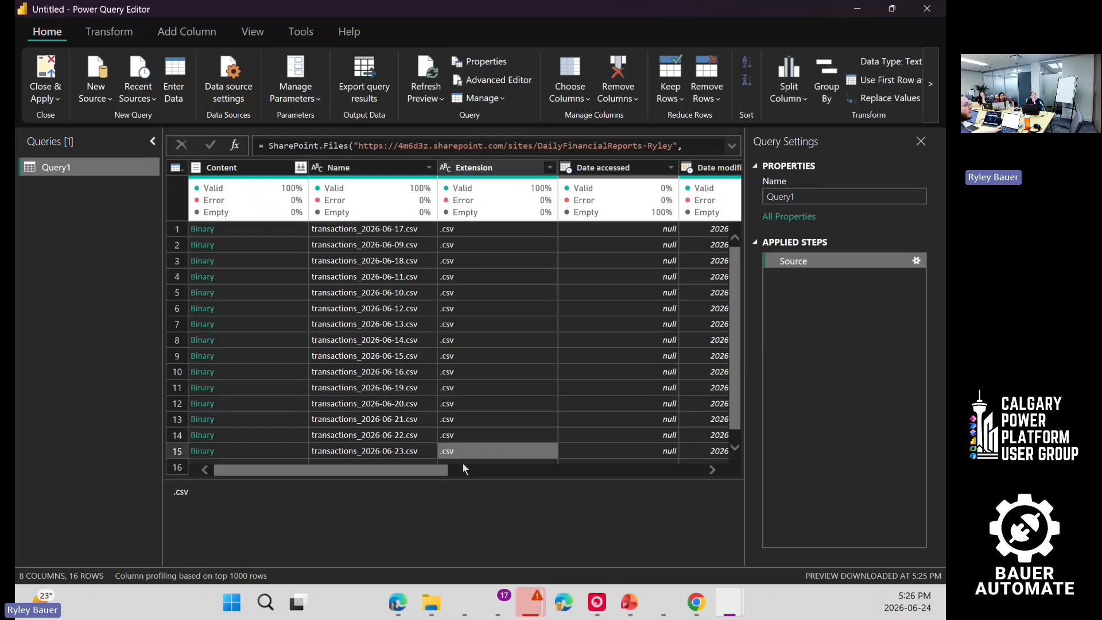
pyautogui.click(463, 464)
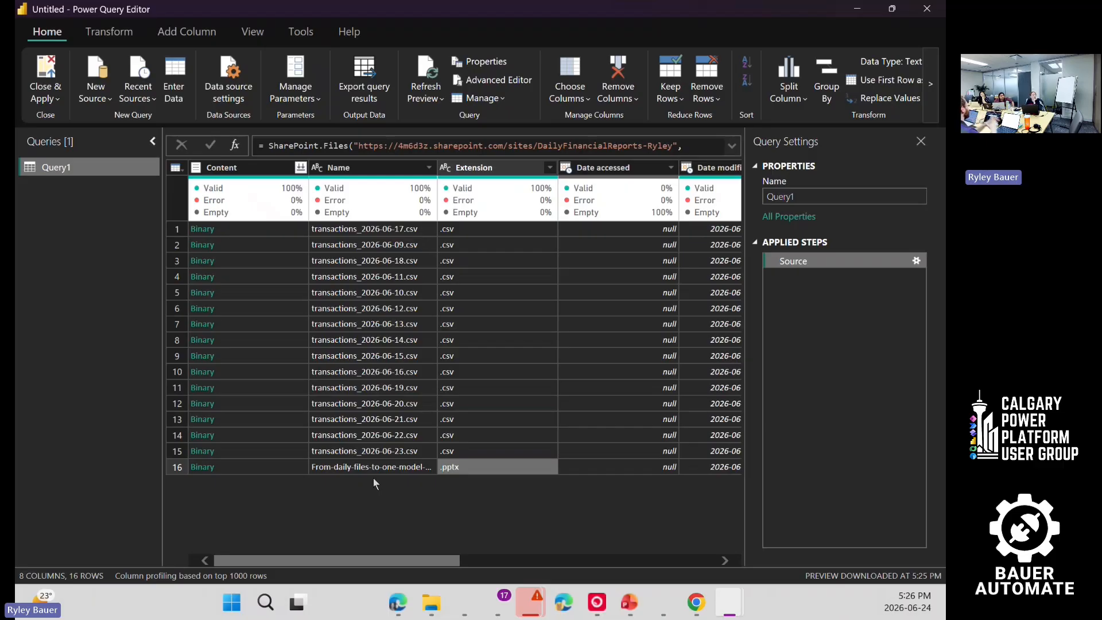
# Step: Filter the Folder Path column to exclude the Shared Documents/Test/ folder
pyautogui.moveTo(448, 562); pyautogui.dragTo(716, 561)
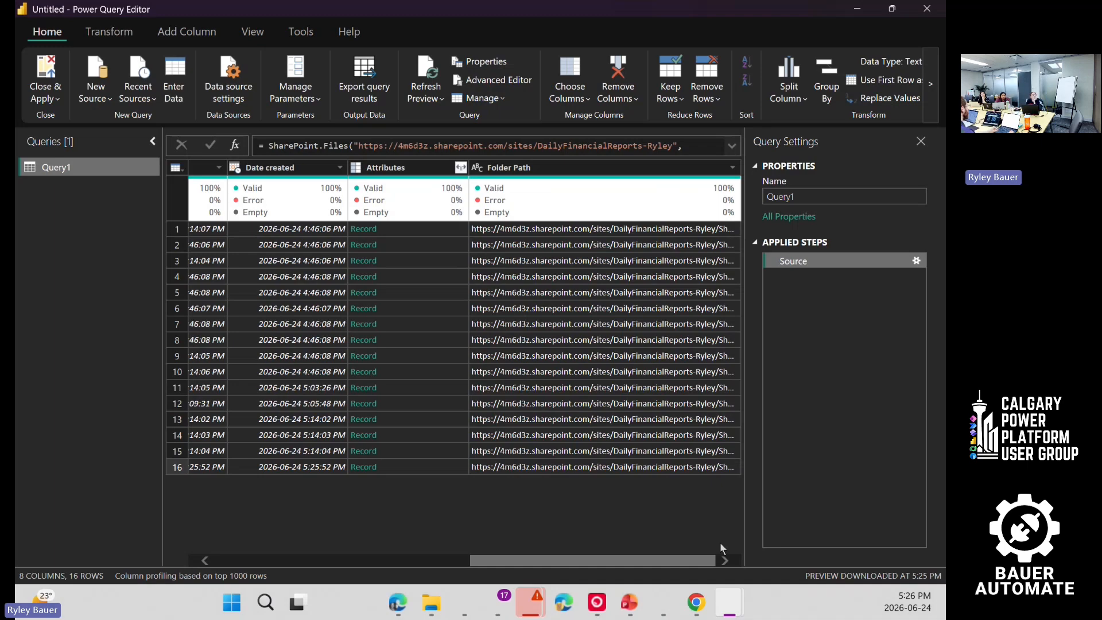
pyautogui.click(733, 168)
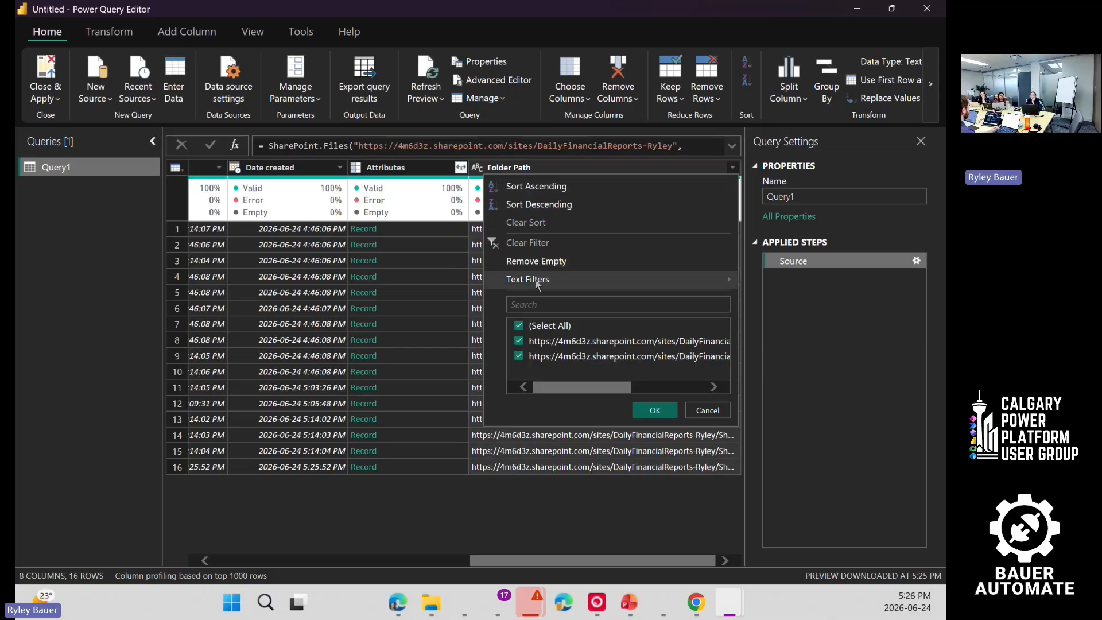
pyautogui.moveTo(540, 285)
pyautogui.moveTo(577, 388); pyautogui.dragTo(684, 386)
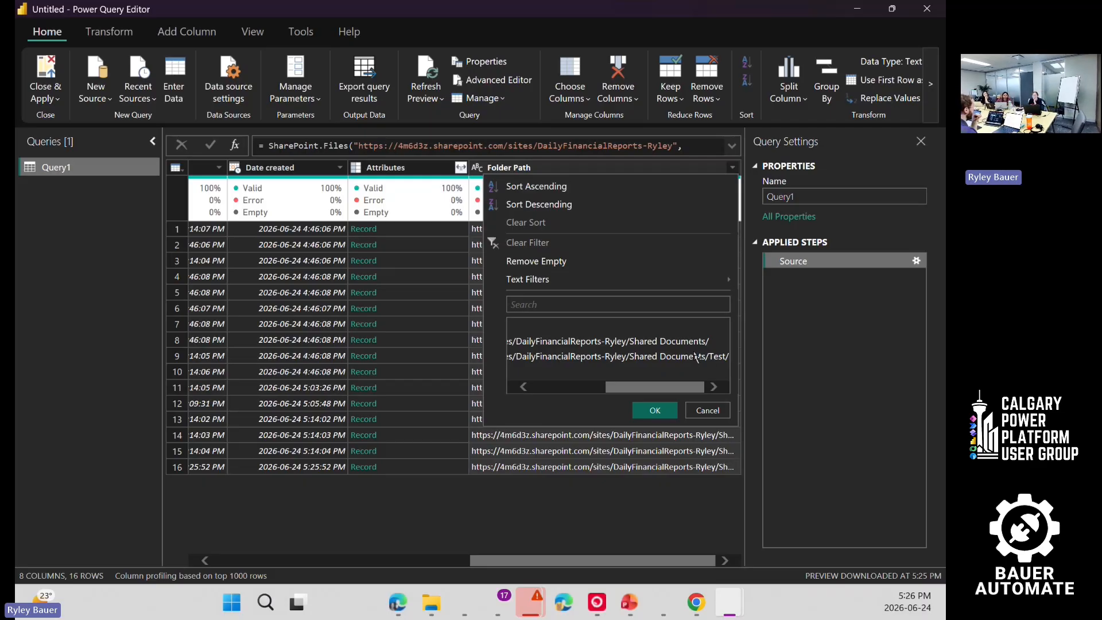
pyautogui.moveTo(675, 387); pyautogui.dragTo(573, 397)
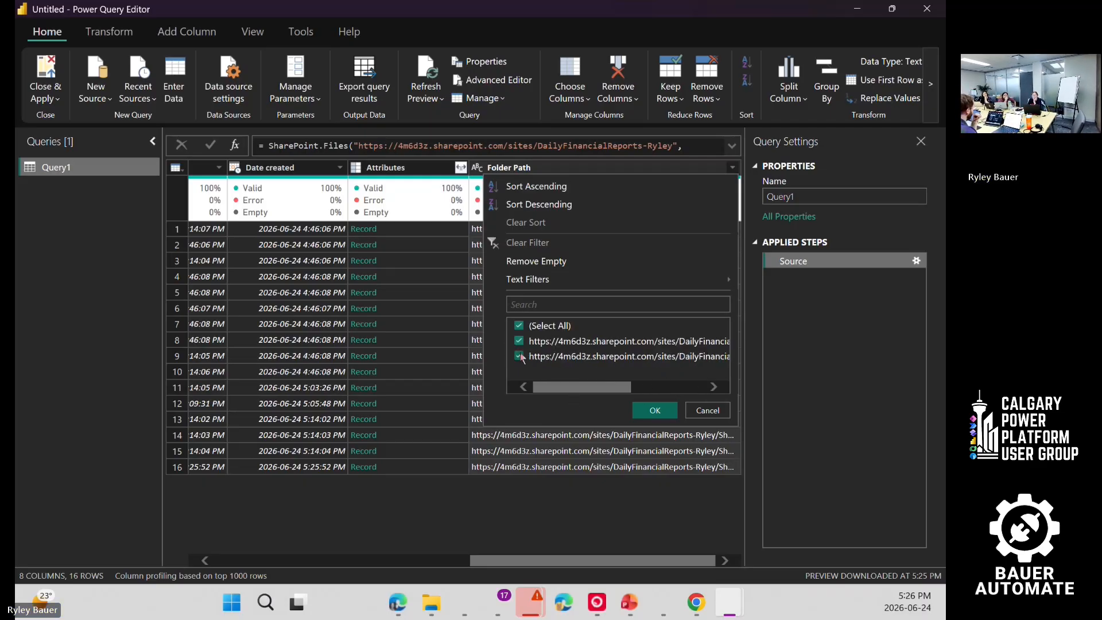
pyautogui.click(520, 357)
pyautogui.click(653, 411)
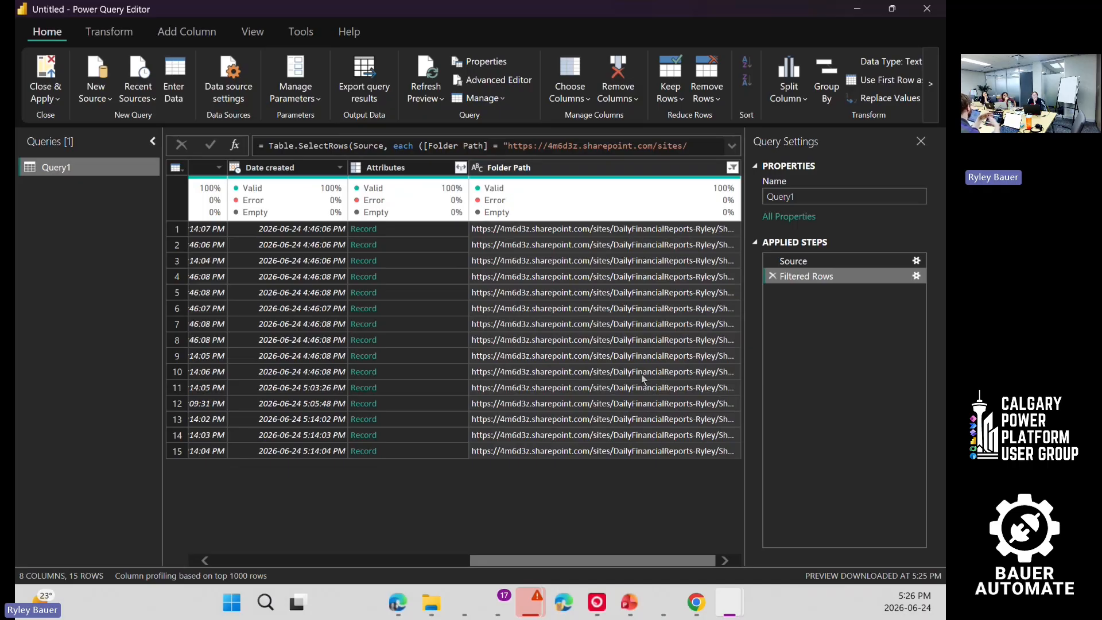
# Step: Filter Date created to the 2026-06-24 4:46:06, 4:46:07 and 4:46:08 PM entries and clear that filter again
pyautogui.click(340, 168)
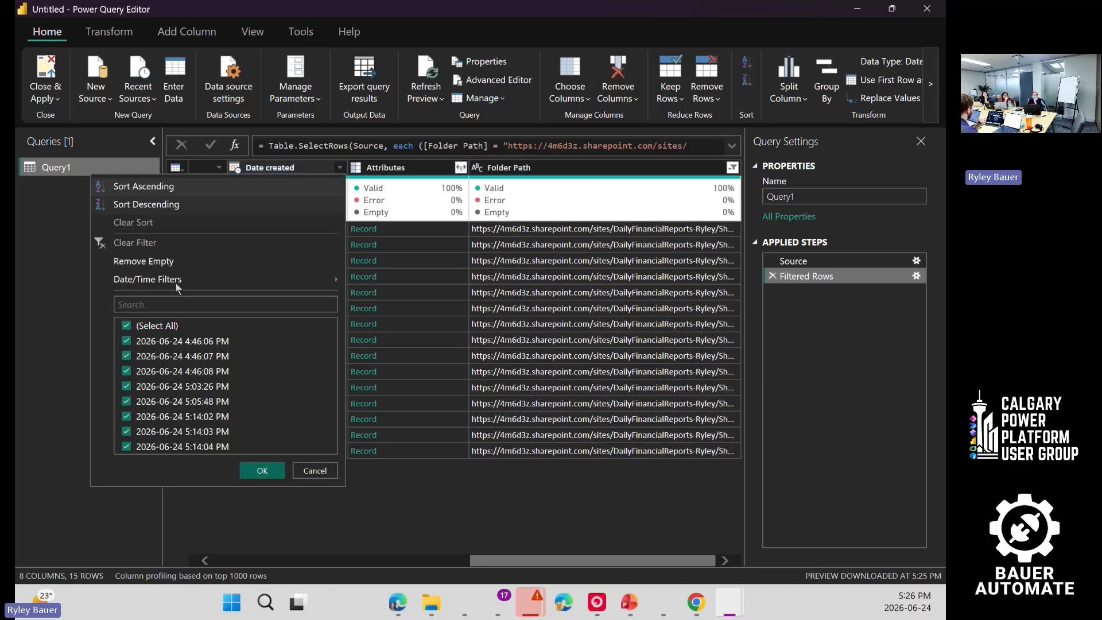
pyautogui.click(126, 326)
pyautogui.click(126, 341)
pyautogui.click(126, 356)
pyautogui.click(126, 372)
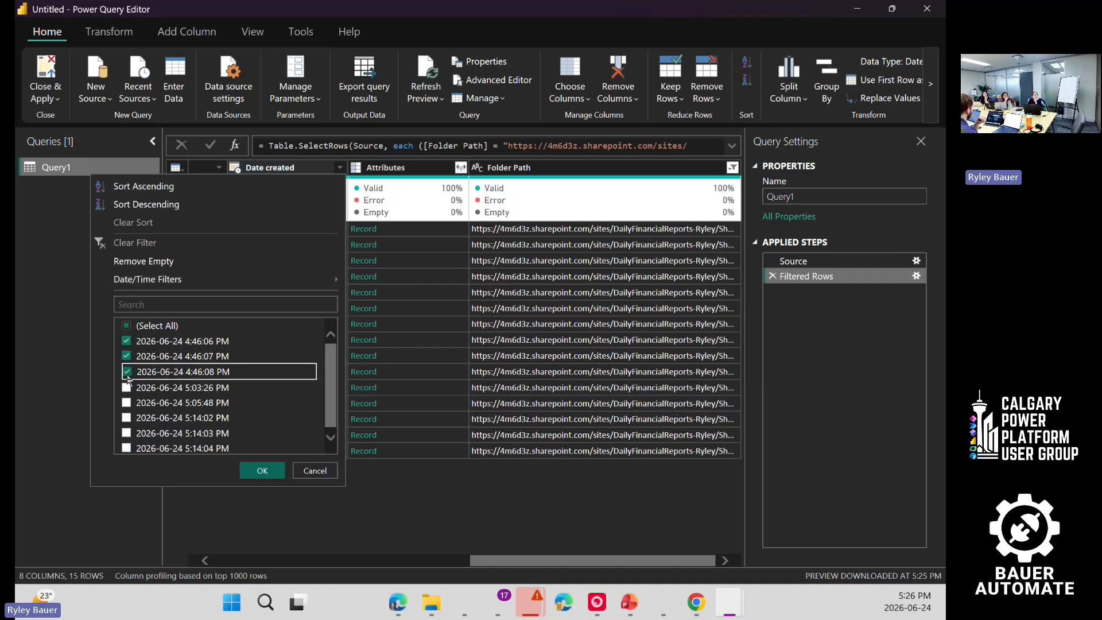
pyautogui.click(263, 471)
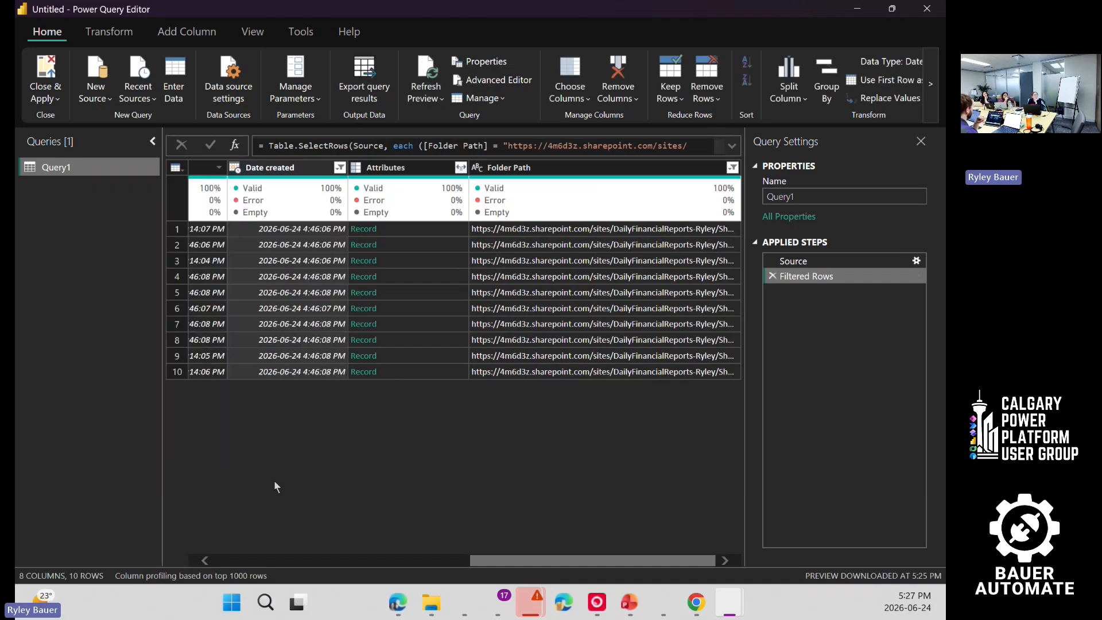
pyautogui.click(340, 168)
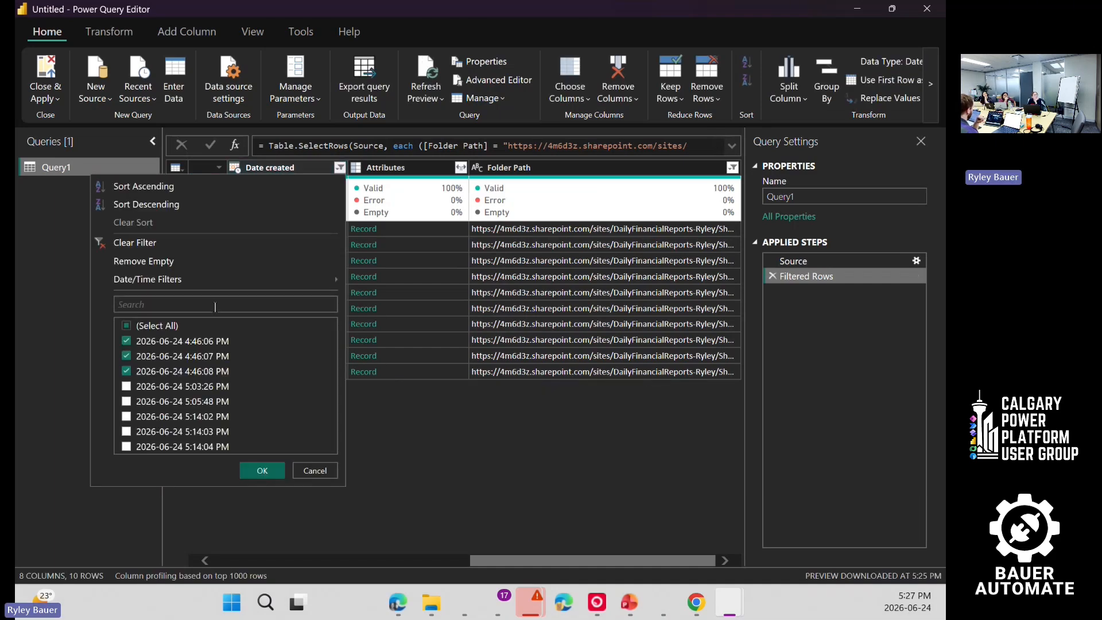
pyautogui.click(135, 243)
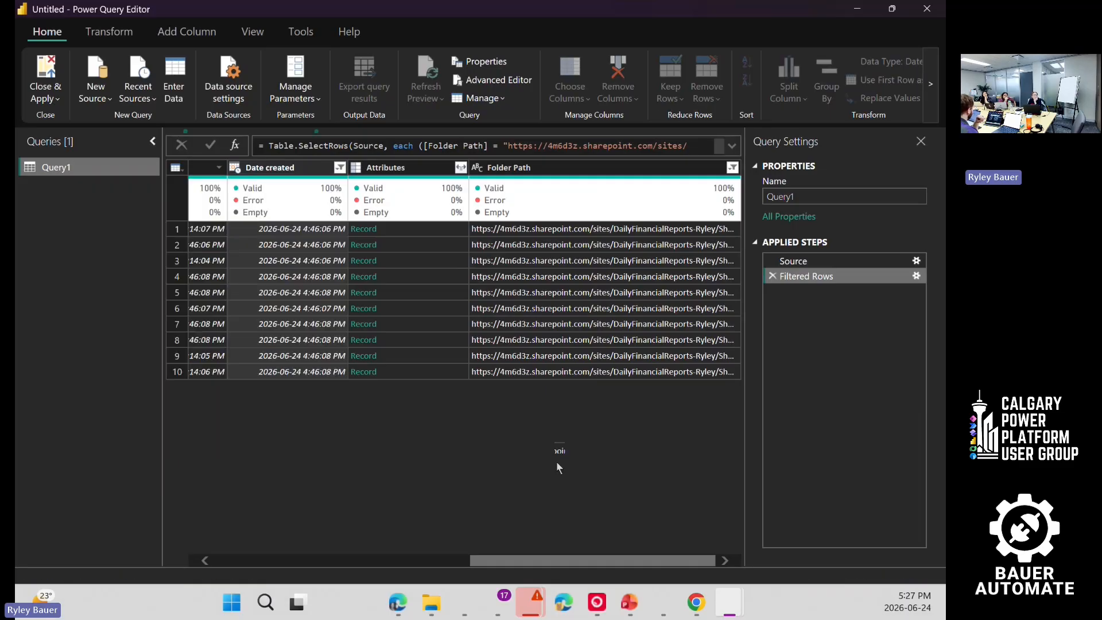
# Step: Try to filter the Extension column to .csv files only
pyautogui.moveTo(525, 562); pyautogui.dragTo(286, 563)
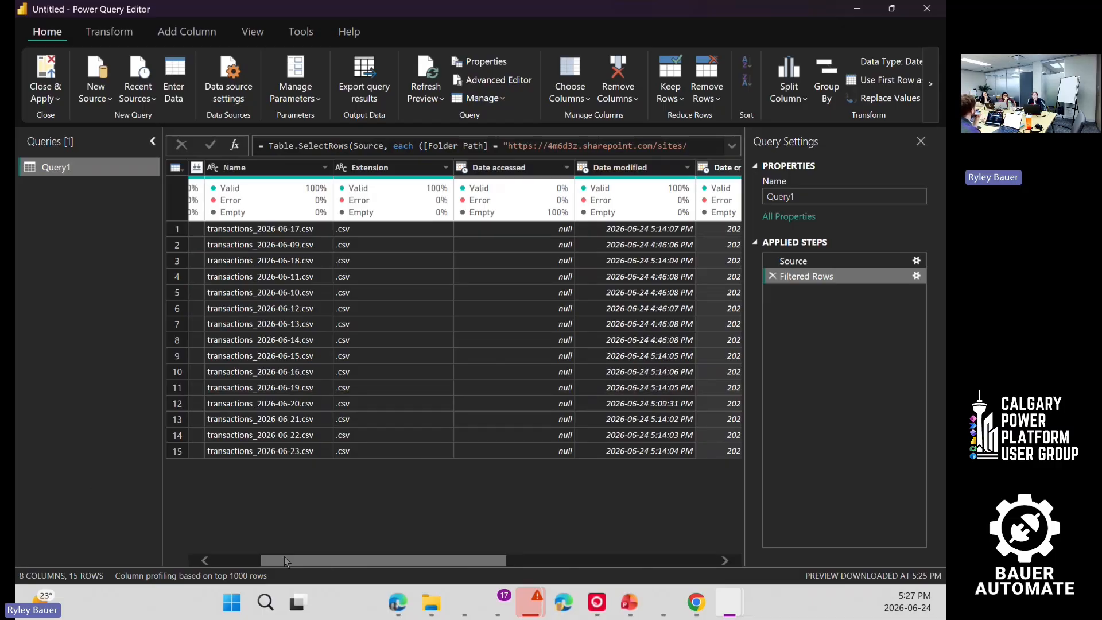
pyautogui.click(445, 167)
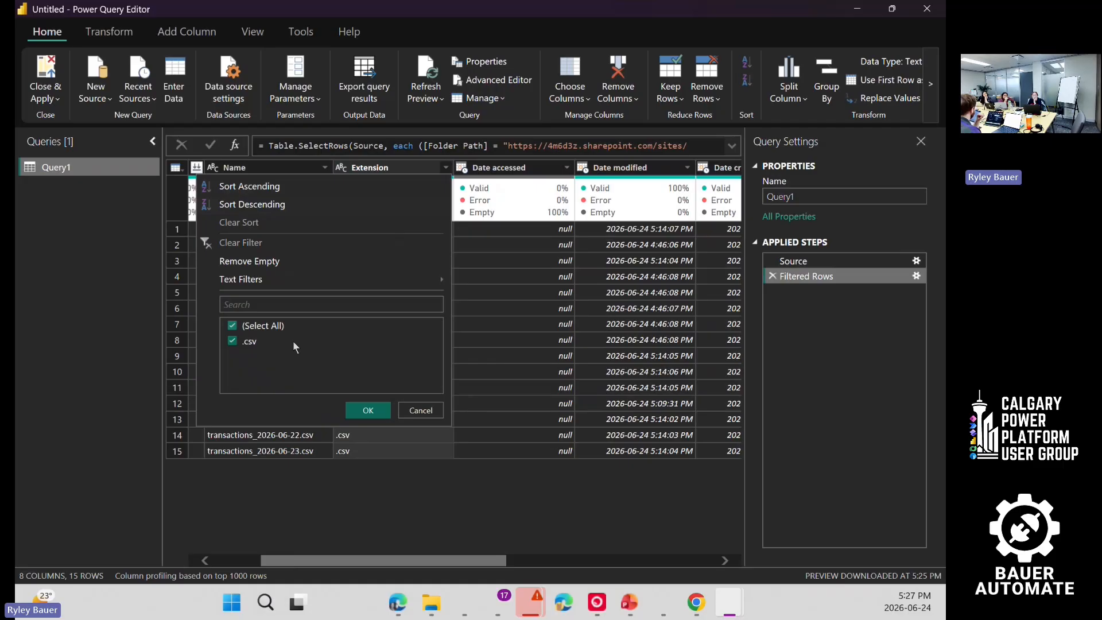
pyautogui.click(263, 328)
pyautogui.click(234, 343)
pyautogui.click(368, 411)
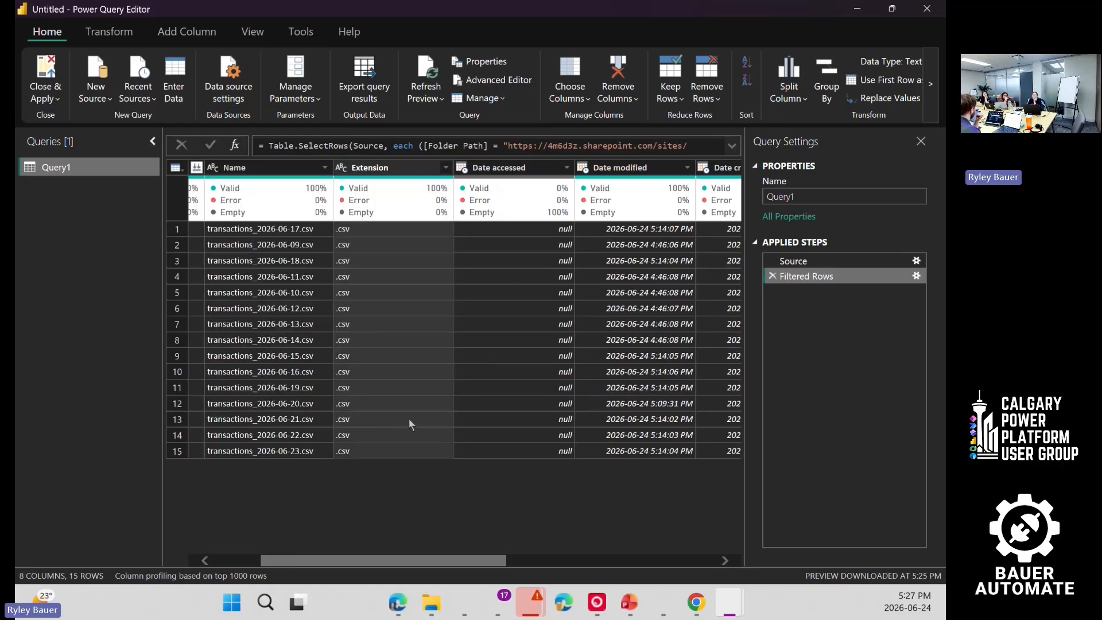
# Step: Filter the Name column to keep only files whose name begins with "transactions"
pyautogui.moveTo(512, 208)
pyautogui.click(325, 167)
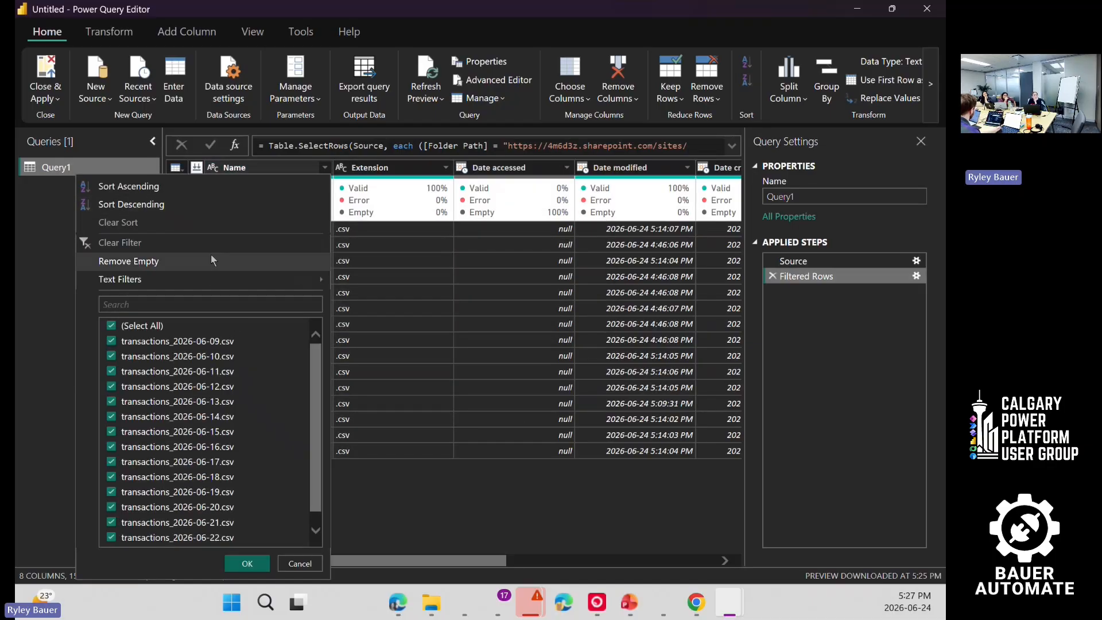
pyautogui.moveTo(299, 280)
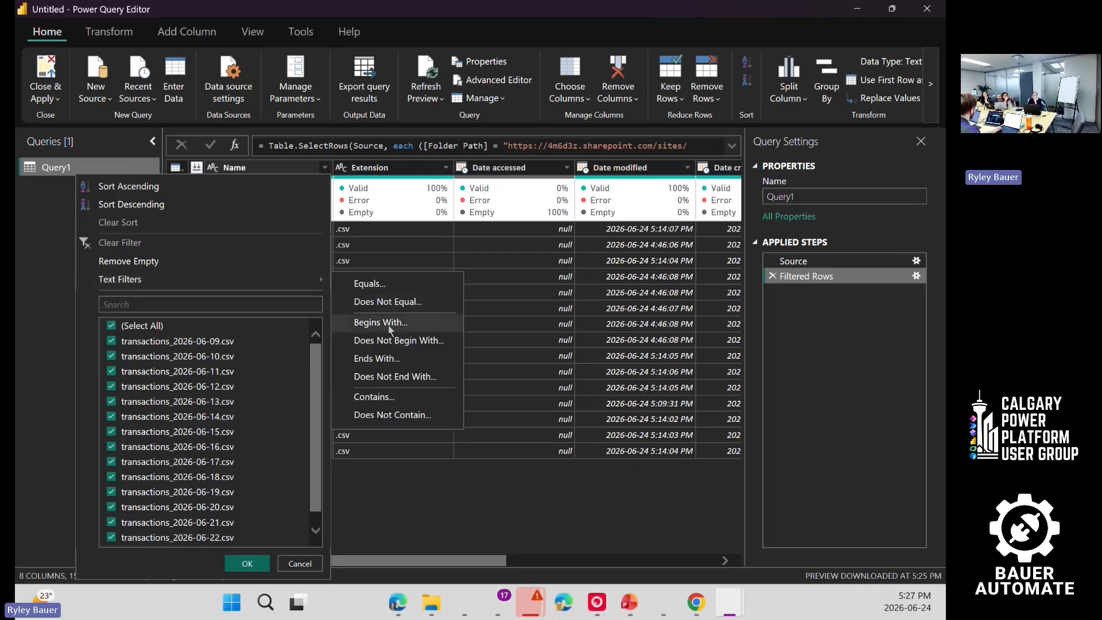
pyautogui.click(380, 323)
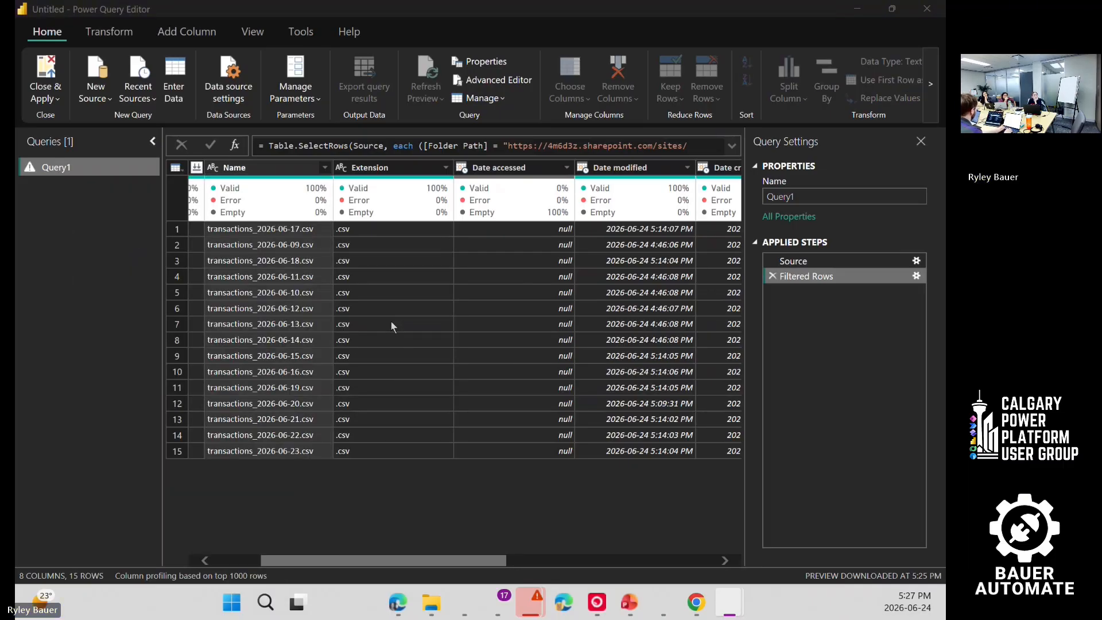
pyautogui.click(419, 294)
pyautogui.write('transactions')
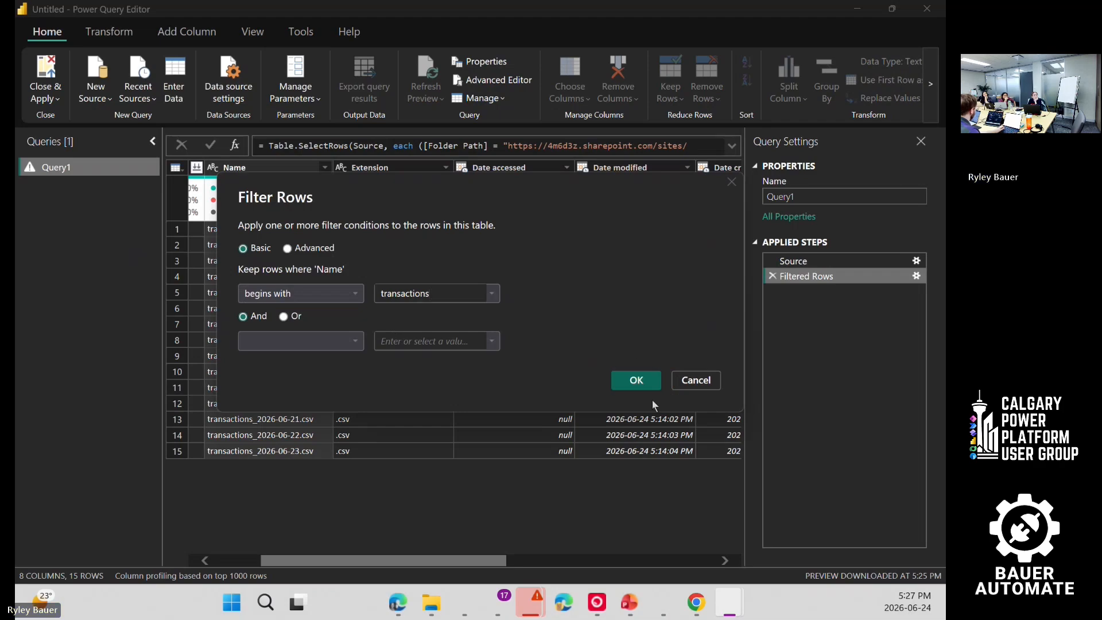
pyautogui.press('Return')
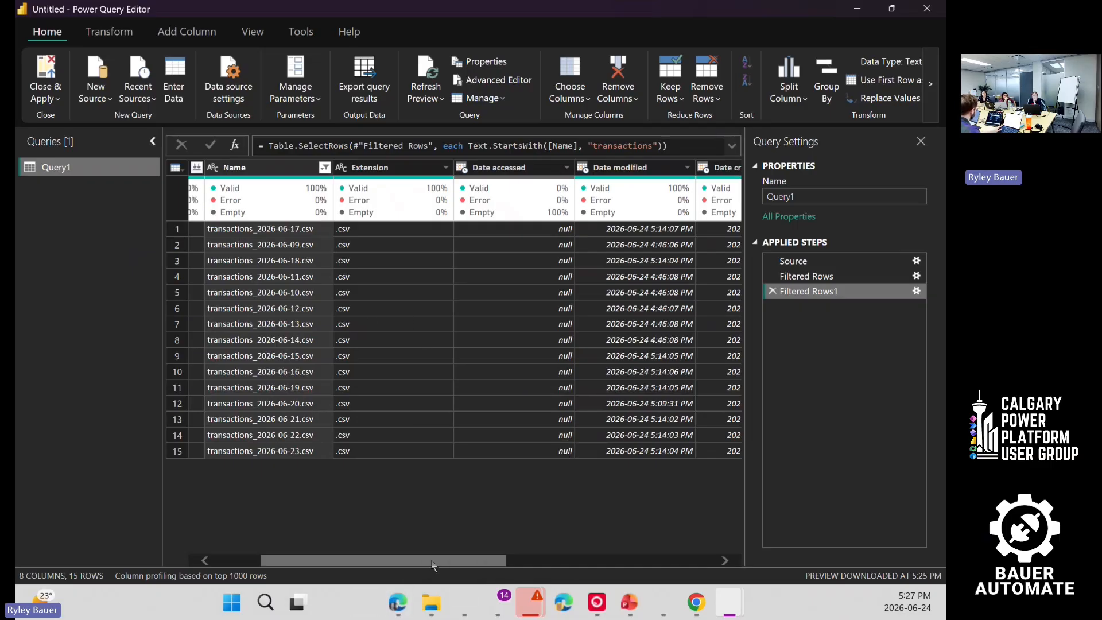
# Step: Start combining the files from the Content column
pyautogui.moveTo(433, 566); pyautogui.dragTo(283, 524)
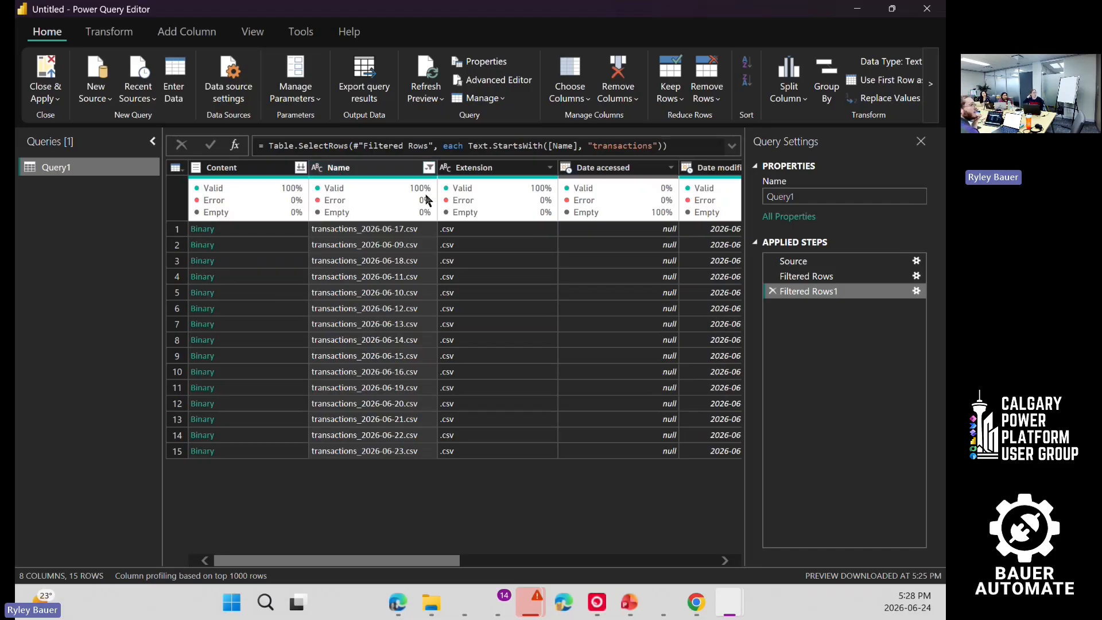
pyautogui.moveTo(336, 561); pyautogui.dragTo(241, 539)
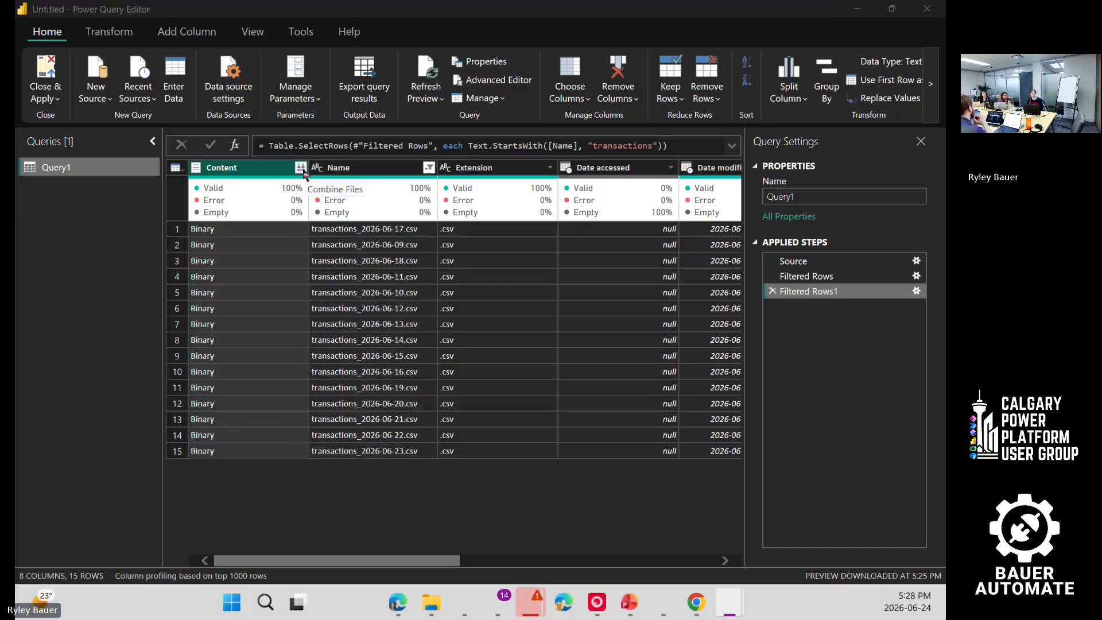
pyautogui.click(303, 172)
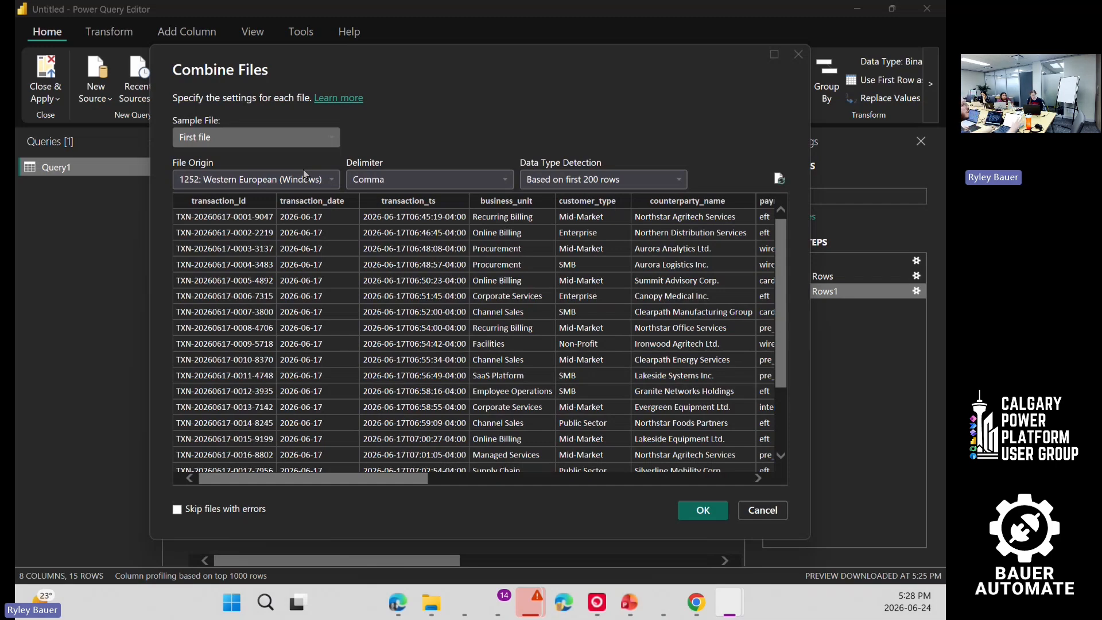
# Step: Try transactions_2026-06-18.csv as the sample file and set it back to First file
pyautogui.click(317, 138)
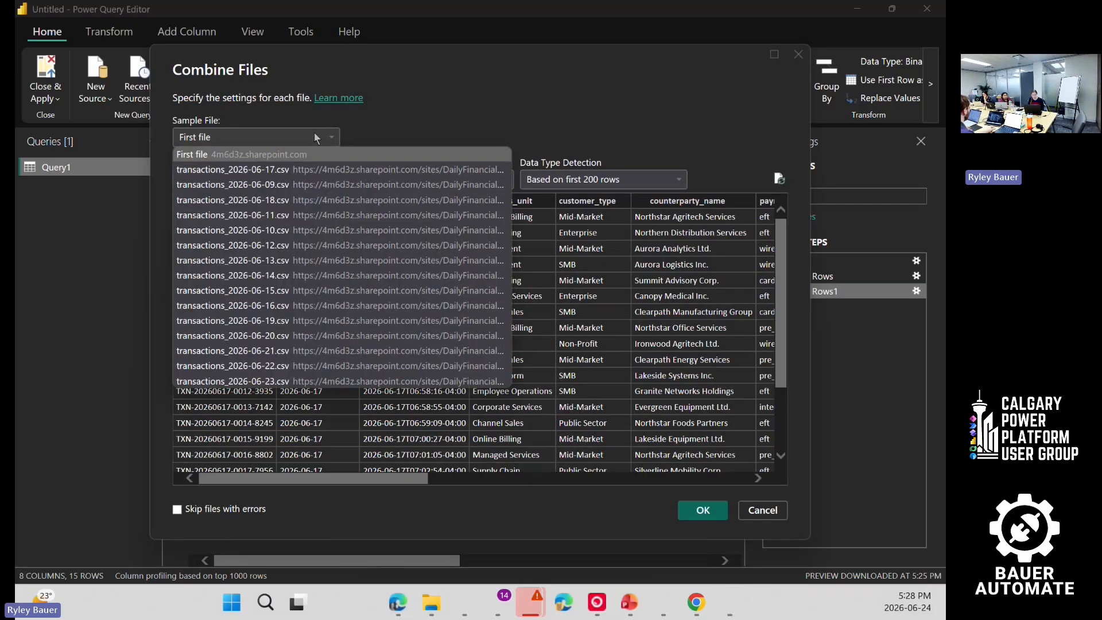
pyautogui.click(291, 199)
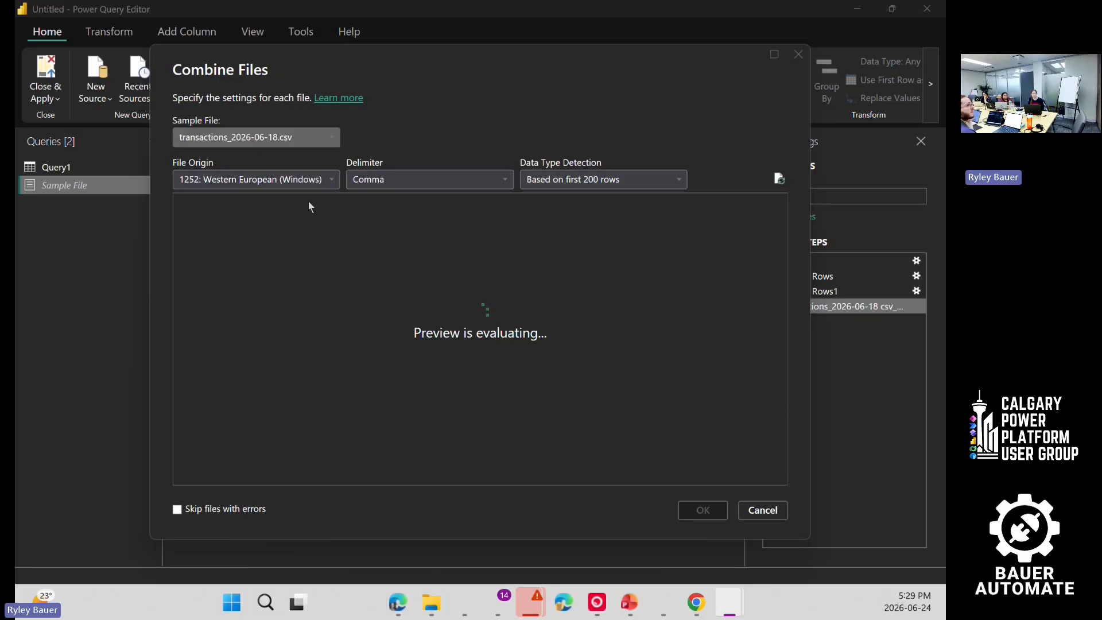
pyautogui.click(292, 141)
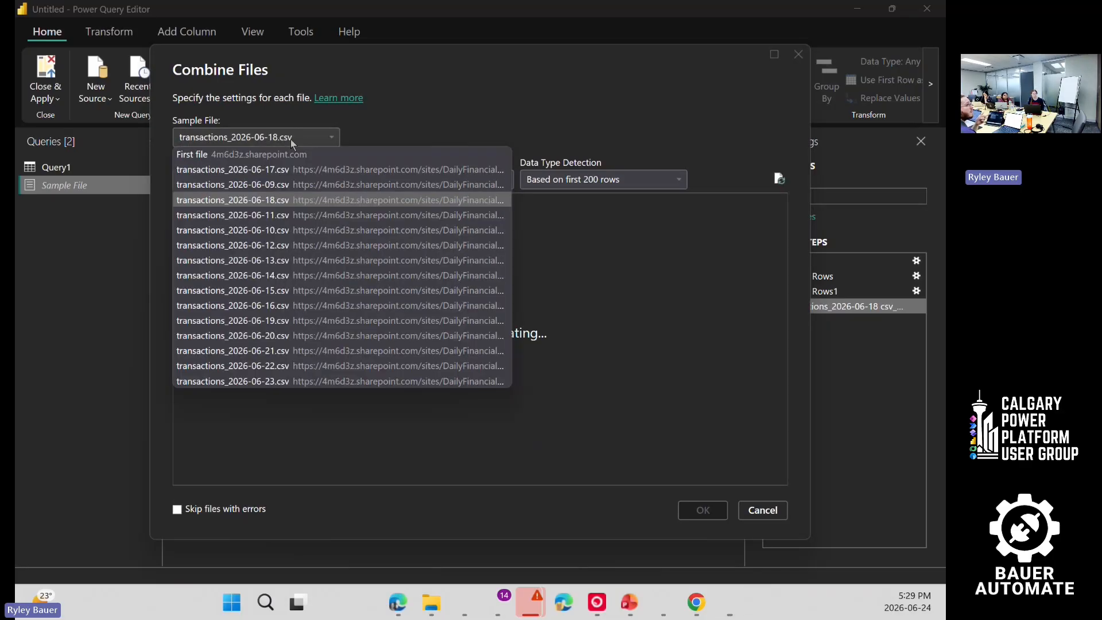
pyautogui.click(243, 157)
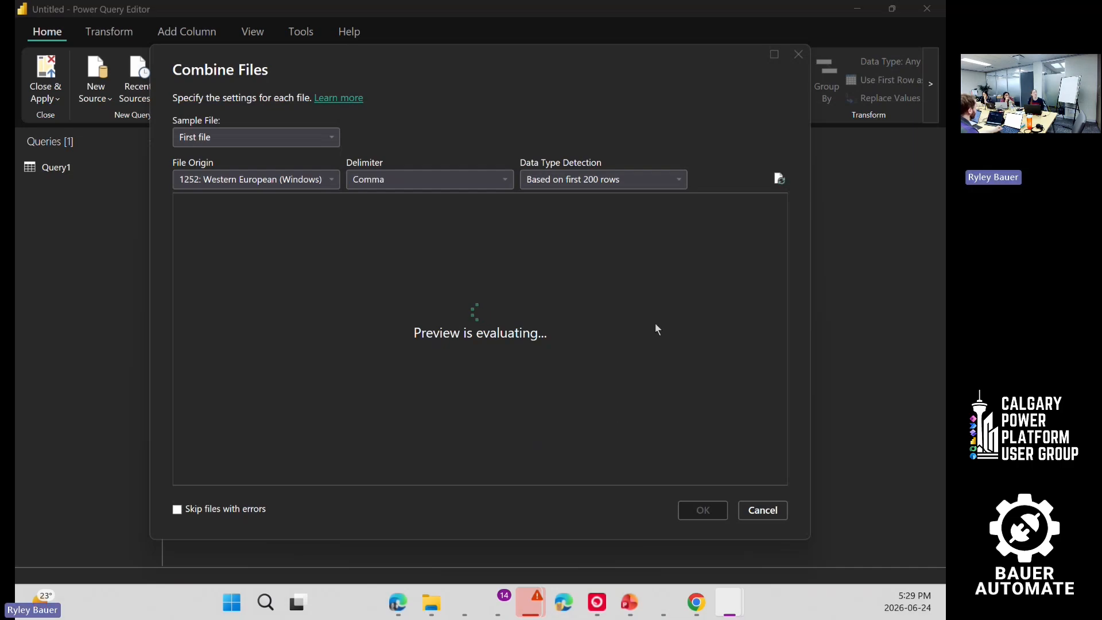
# Step: Review the data type detection and delimiter options, keeping Based on first 200 rows and Comma
pyautogui.click(620, 184)
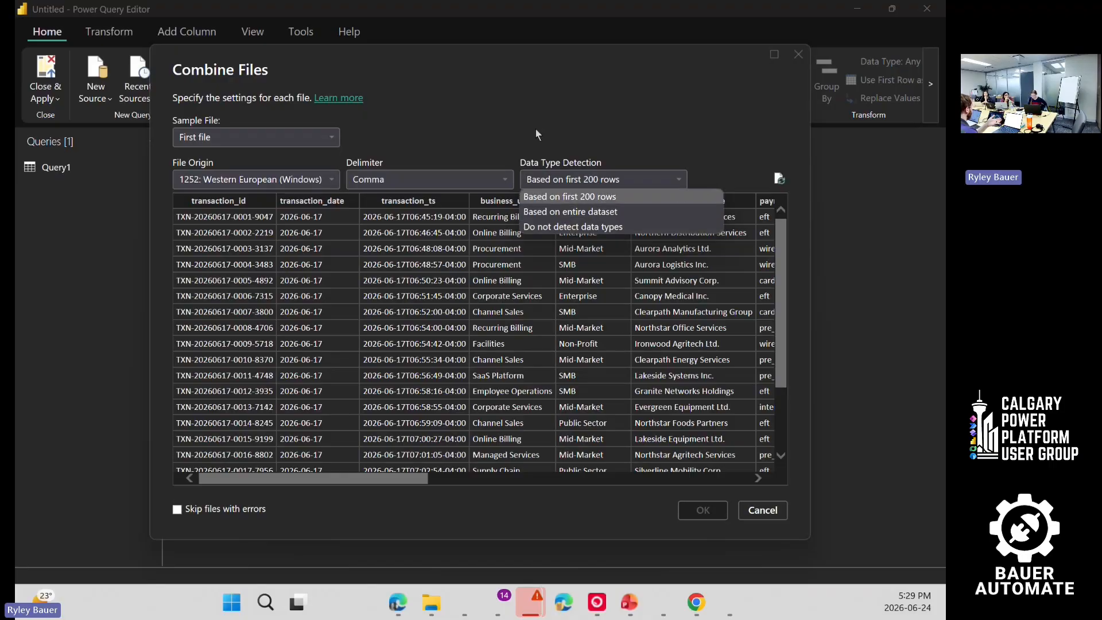
pyautogui.click(572, 197)
pyautogui.click(381, 183)
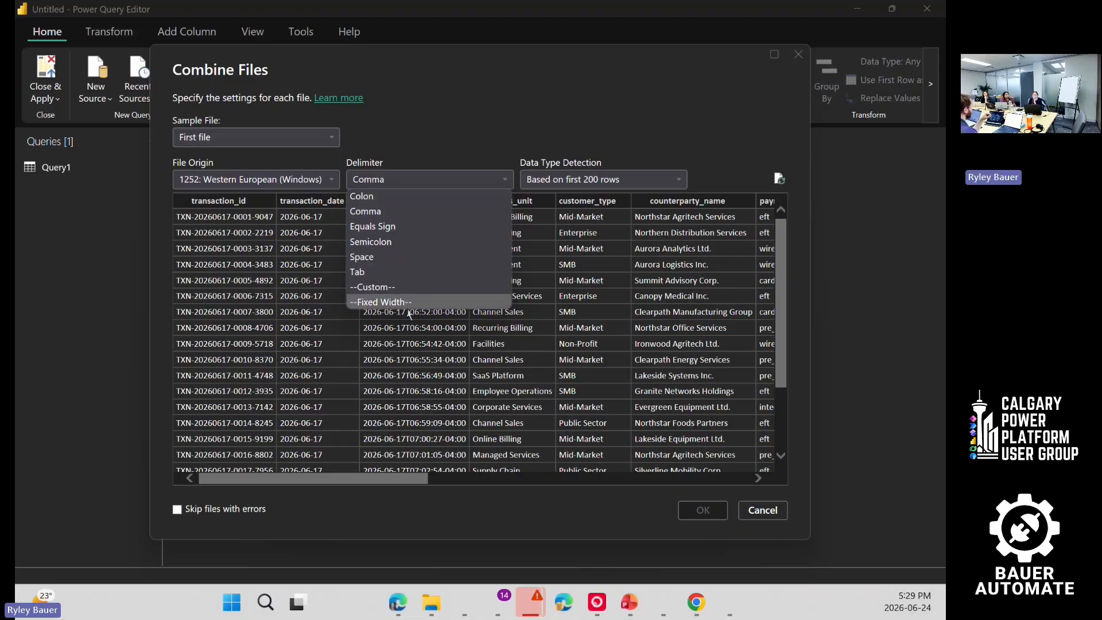
pyautogui.click(396, 217)
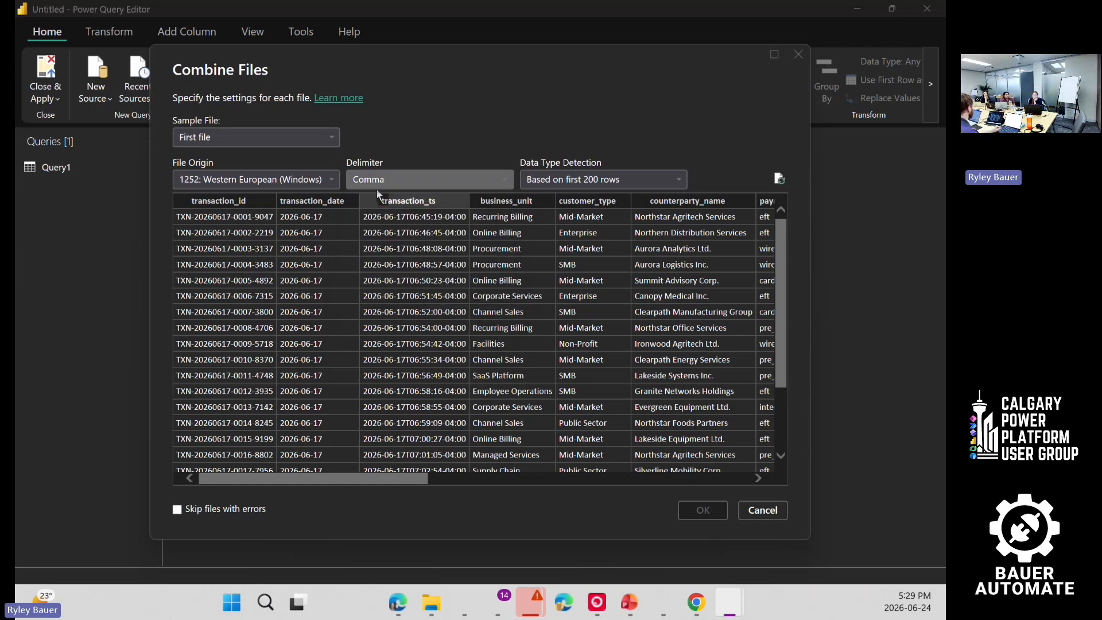
# Step: Review the file origin options and the sample preview's remaining columns, keeping 1252: Western European (Windows)
pyautogui.click(323, 181)
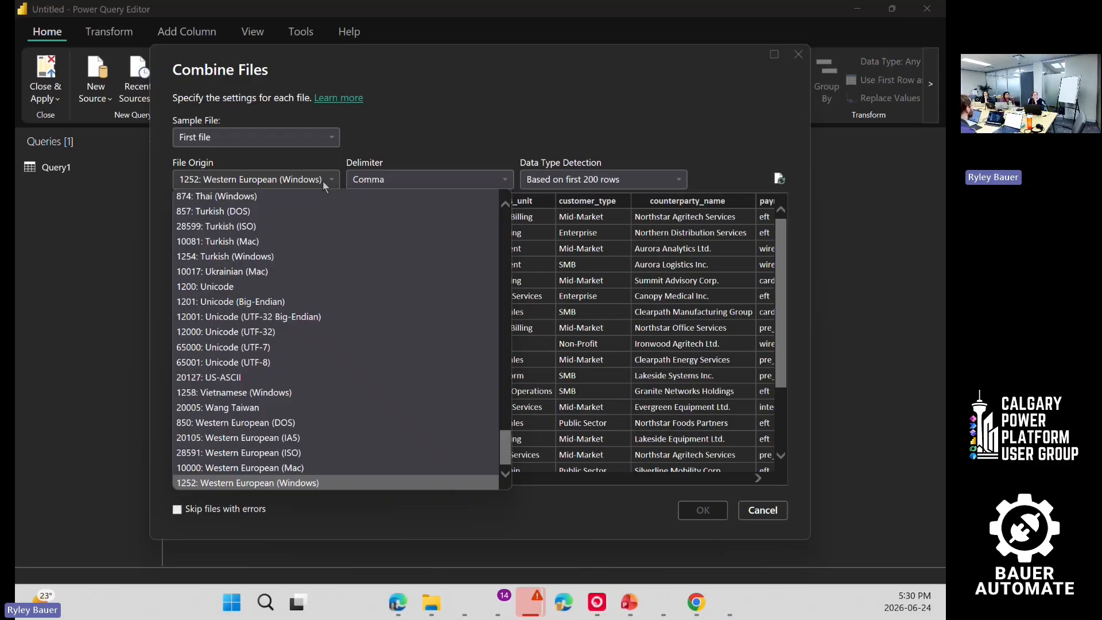
pyautogui.click(323, 181)
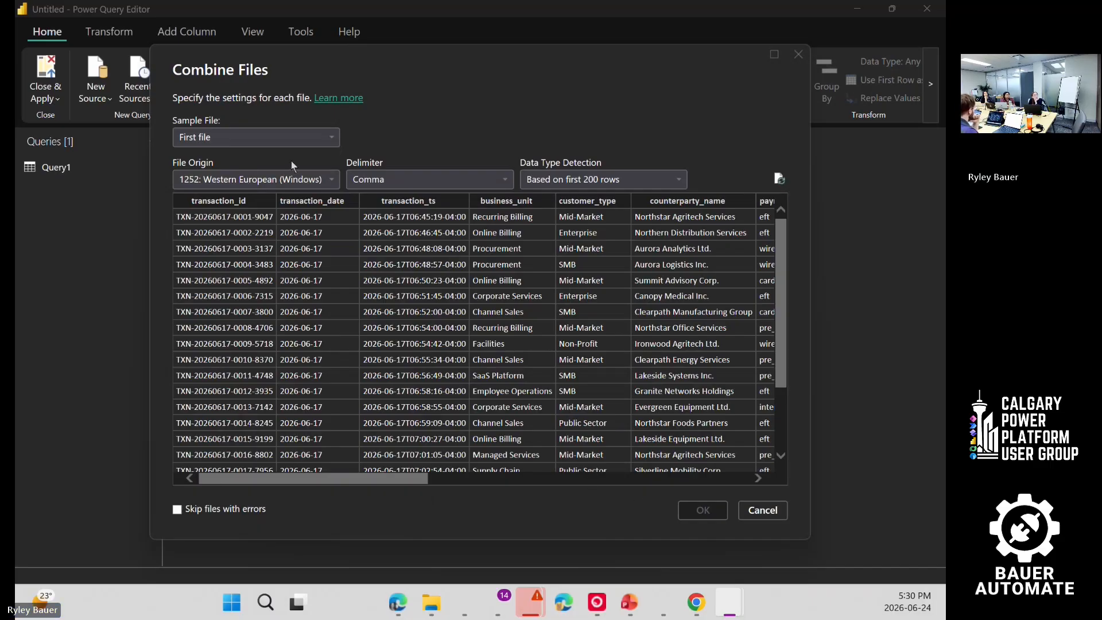
pyautogui.moveTo(368, 479); pyautogui.dragTo(553, 485)
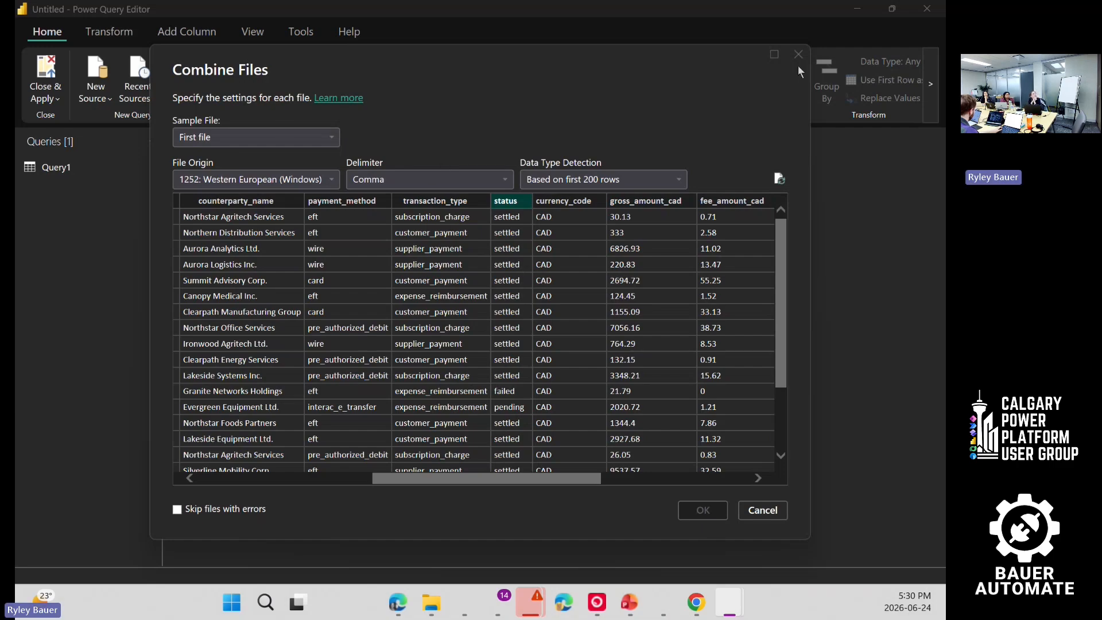
pyautogui.click(270, 135)
pyautogui.click(563, 118)
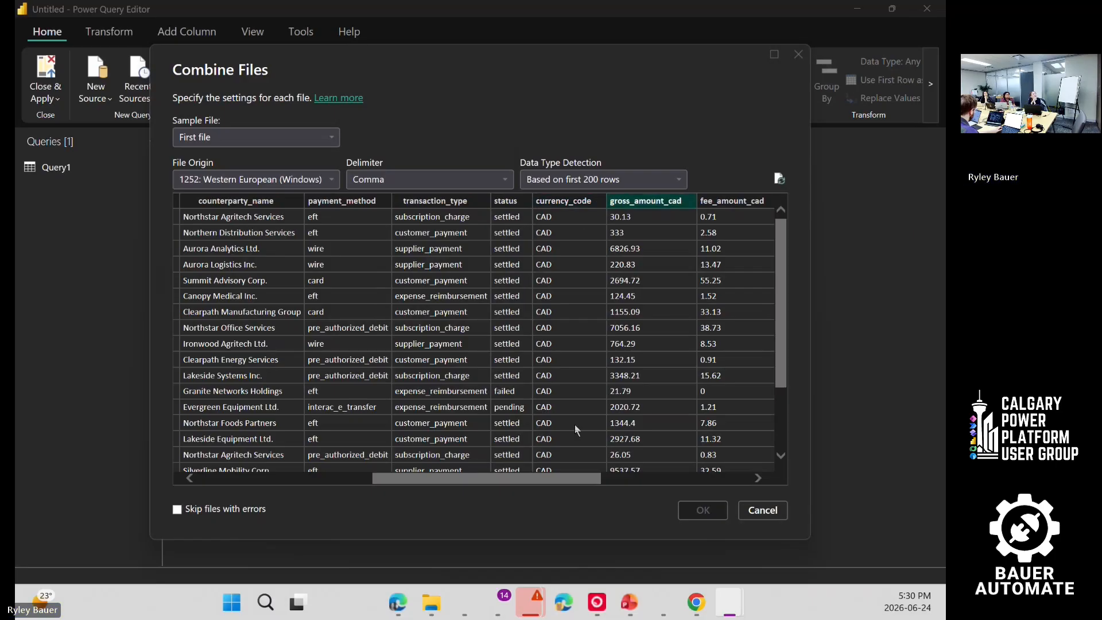
pyautogui.moveTo(571, 477); pyautogui.dragTo(768, 480)
# Step: Cancel and restart combining the Content column's files, accepting First file, 1252: Western European (Windows), Comma and Based on first 200 rows
pyautogui.click(763, 510)
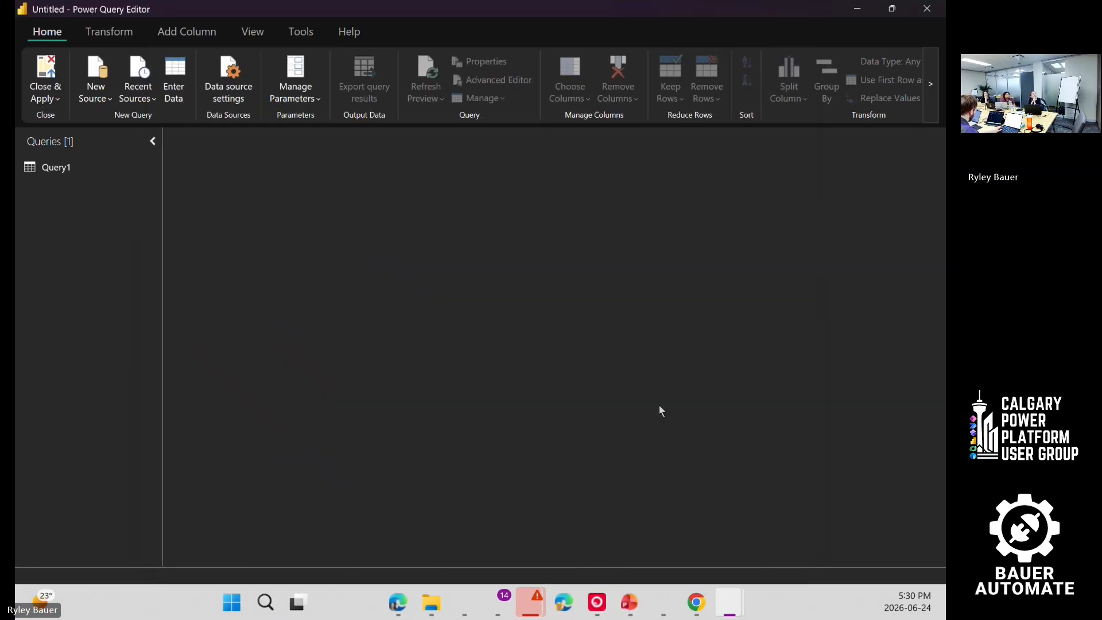
pyautogui.click(90, 174)
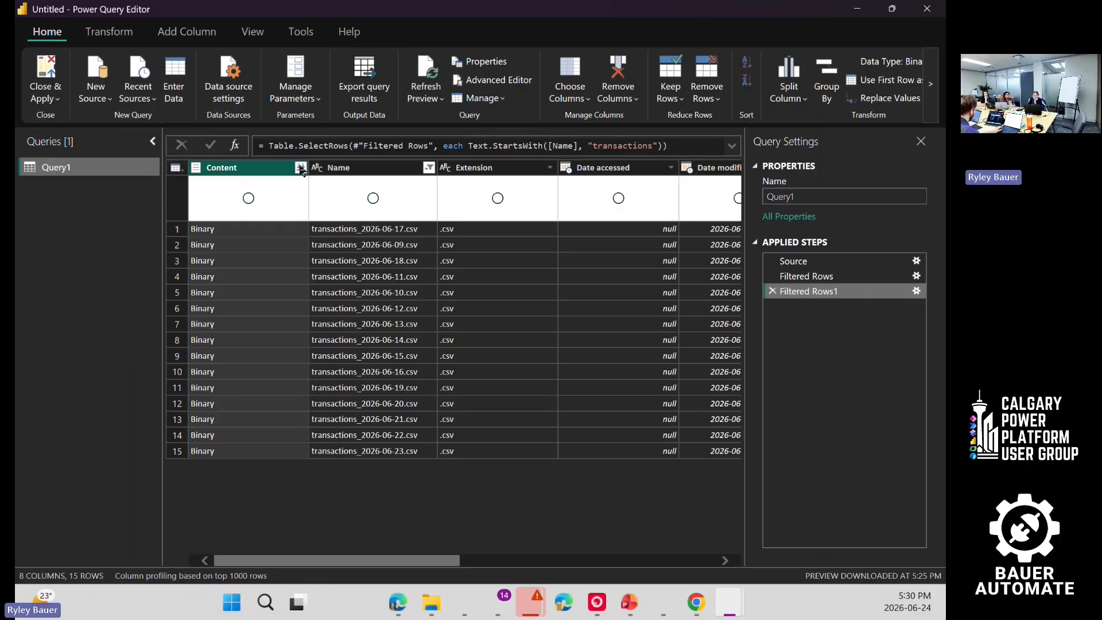
pyautogui.click(300, 168)
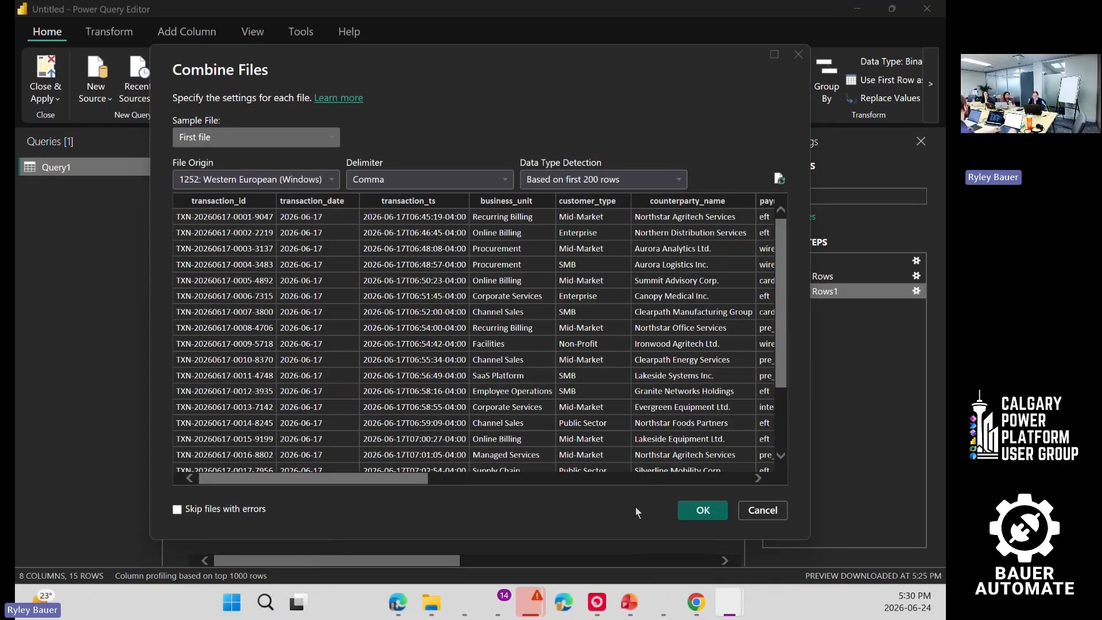
pyautogui.click(702, 512)
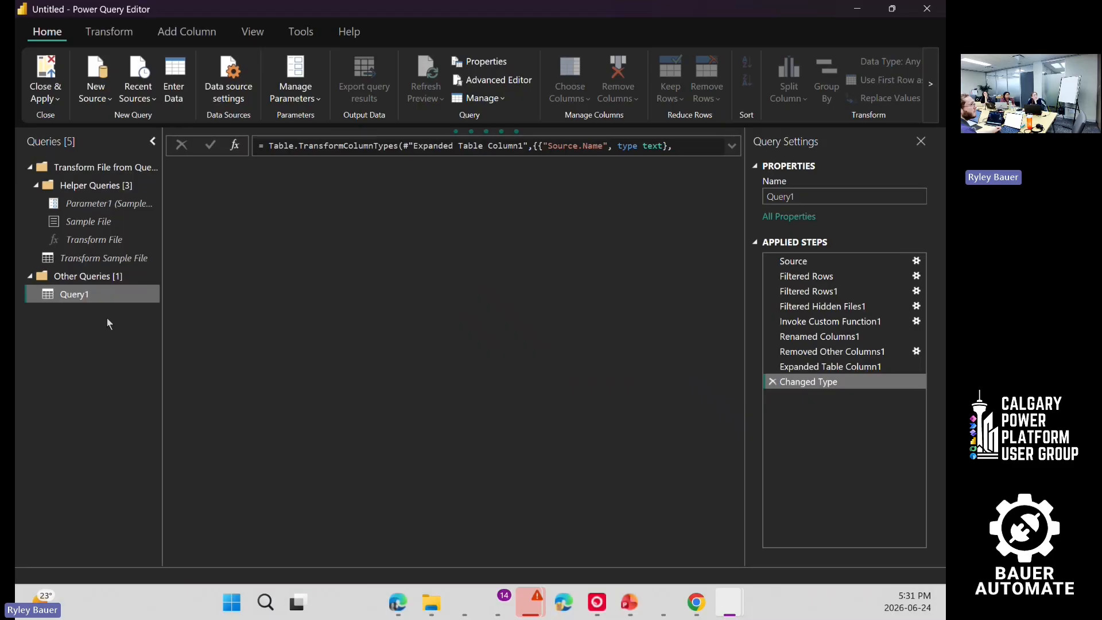
# Step: Rename the combined query Query1 as Master
pyautogui.doubleClick(76, 295)
pyautogui.write('M')
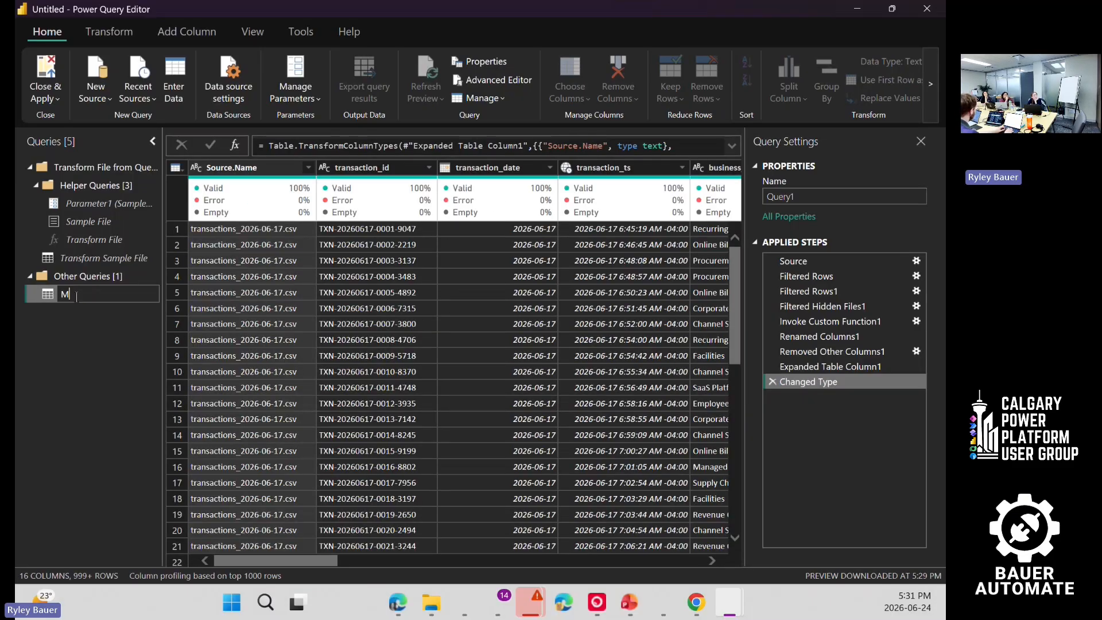
pyautogui.write('aster')
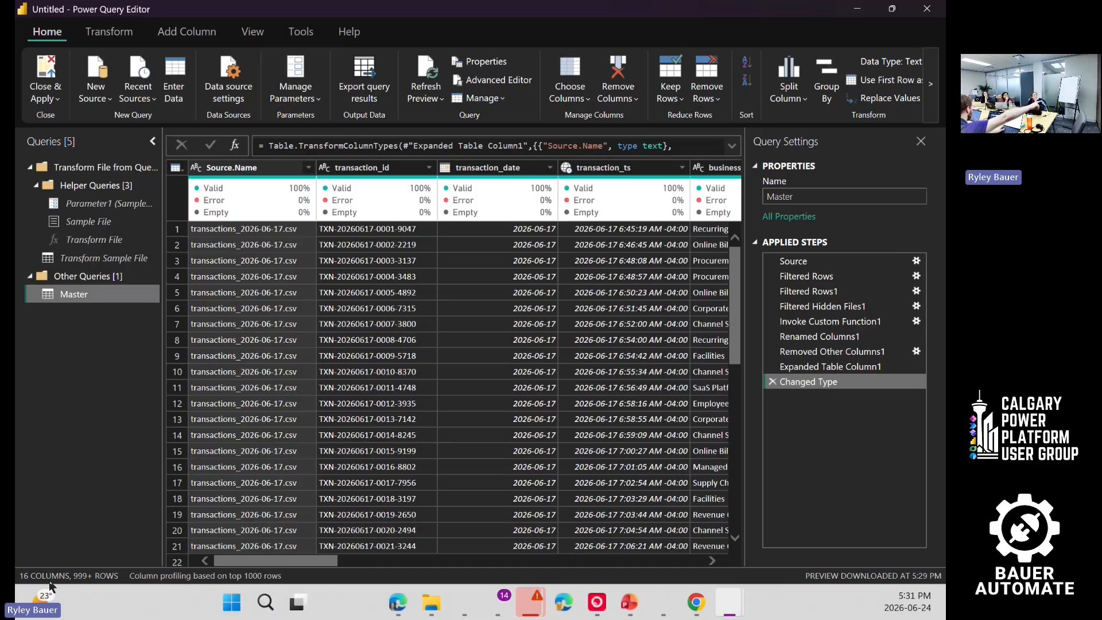
# Step: Set the Master query's column profiling to be based on the entire data set
pyautogui.press('ctrl')
pyautogui.press('ctrl')
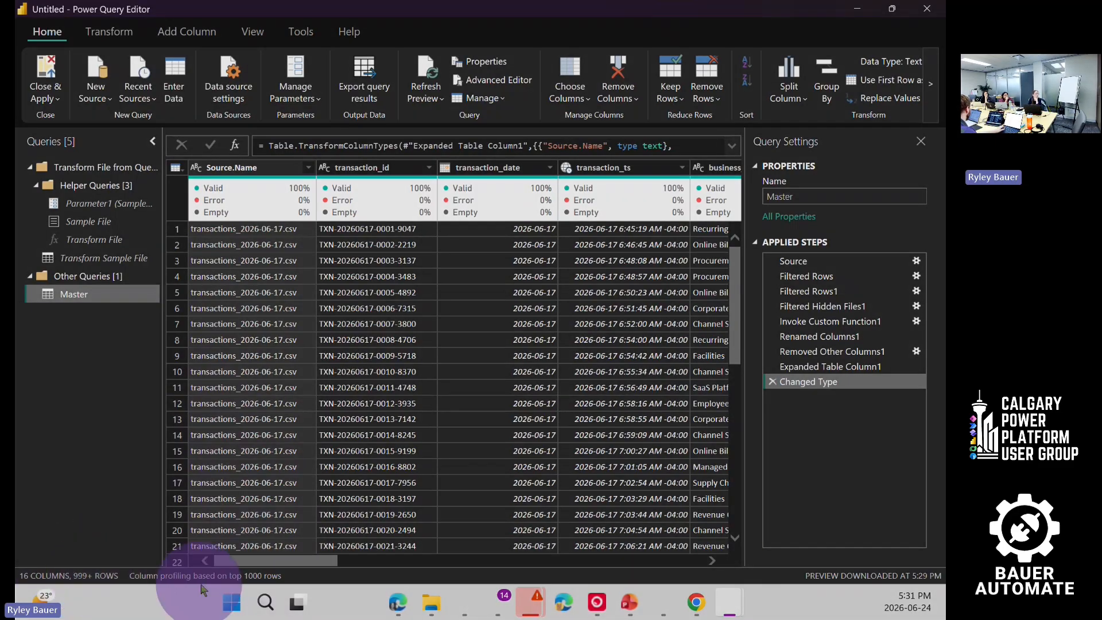
pyautogui.click(256, 580)
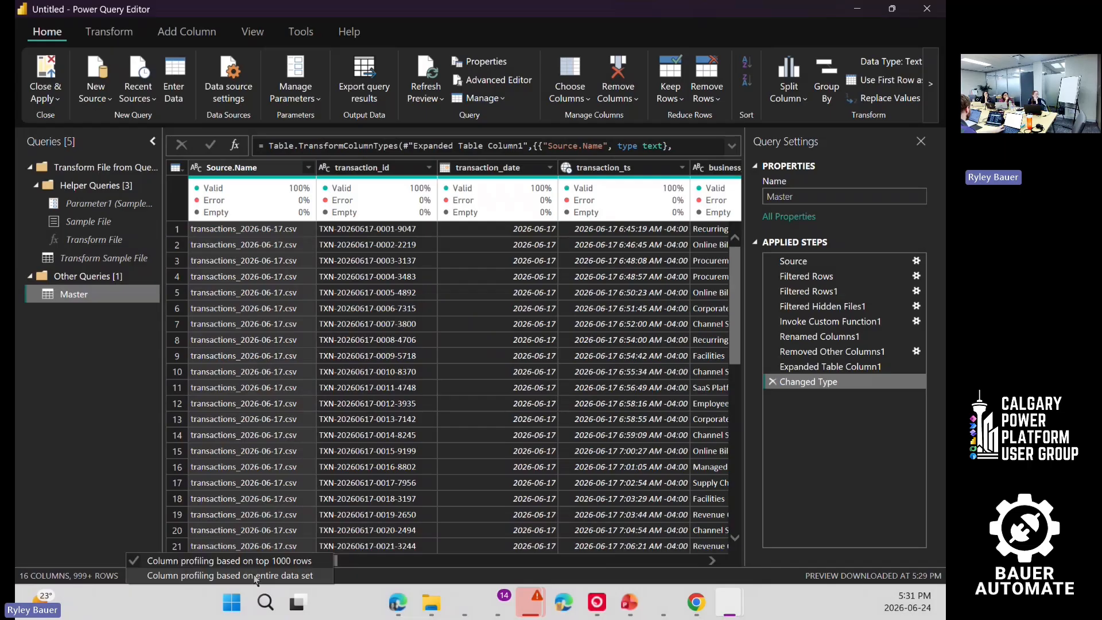
pyautogui.click(307, 581)
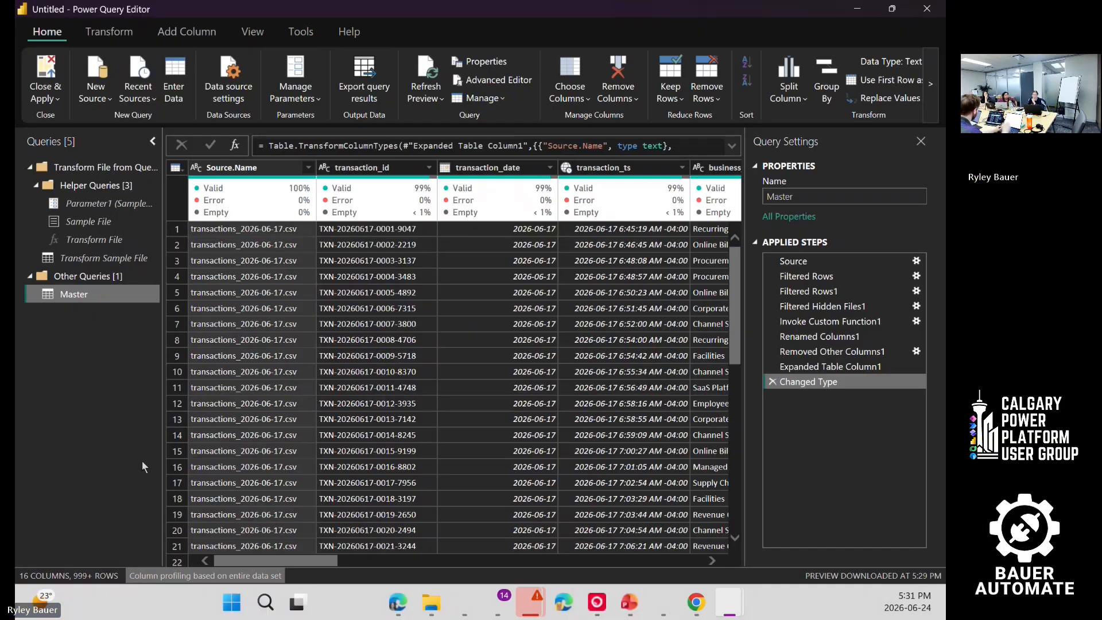
# Step: Turn on Column distribution in the data preview, leaving Column profile off, and examine the Source.Name and transaction_id distributions
pyautogui.click(241, 340)
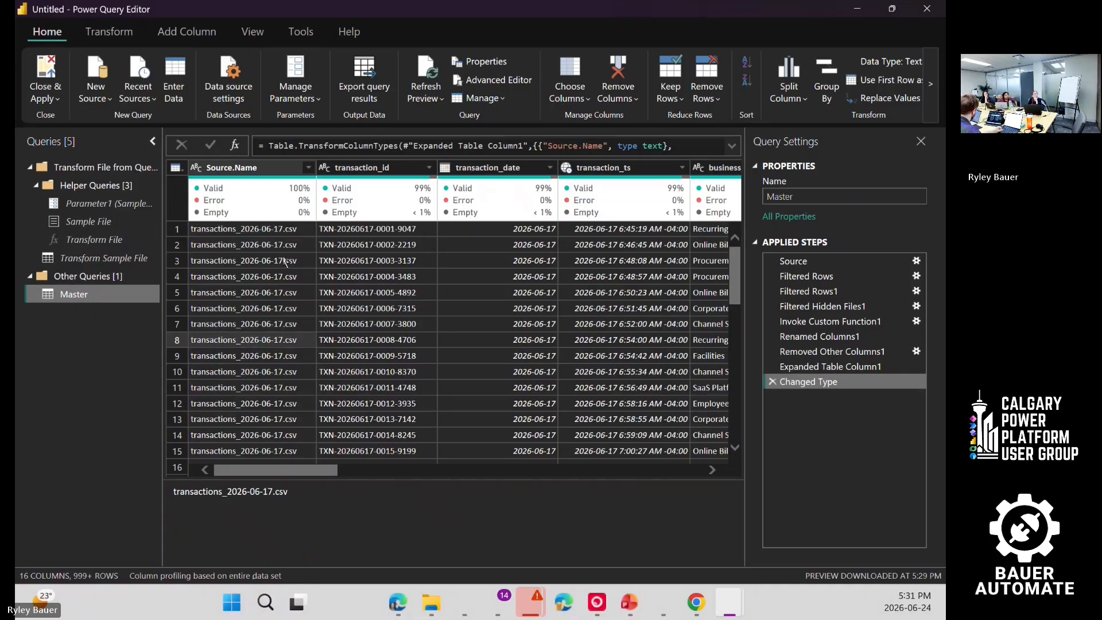
pyautogui.click(265, 292)
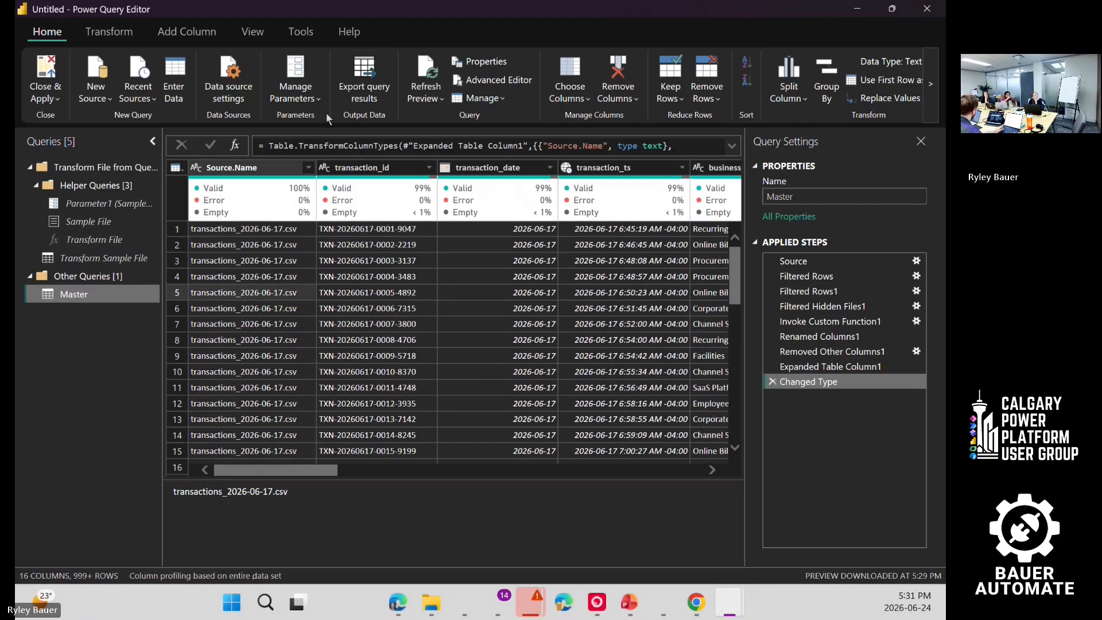
pyautogui.click(254, 32)
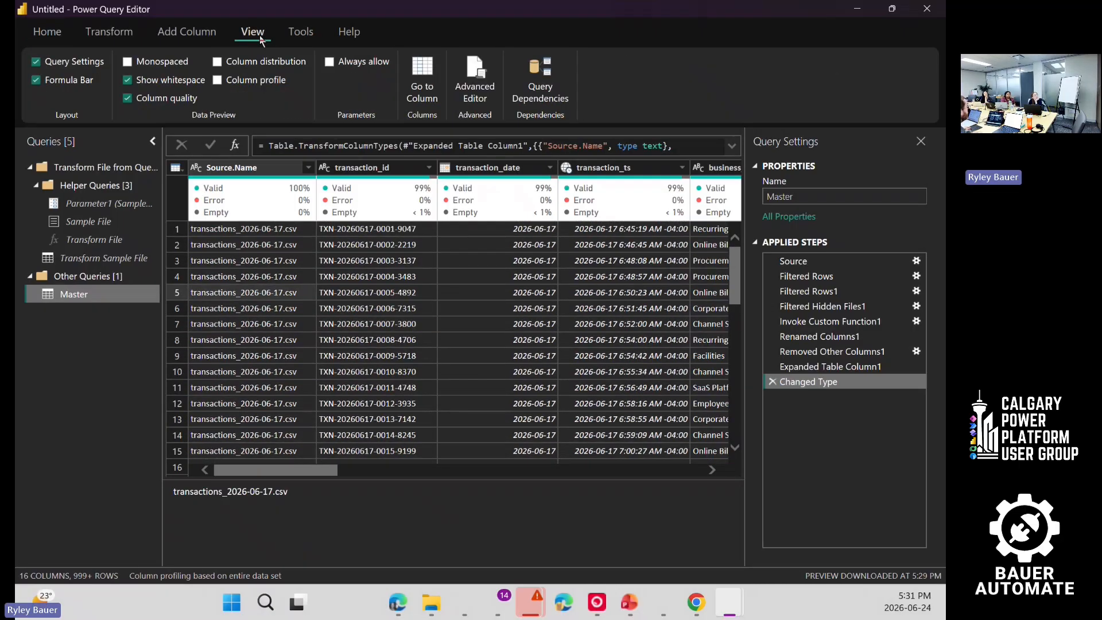
pyautogui.click(217, 80)
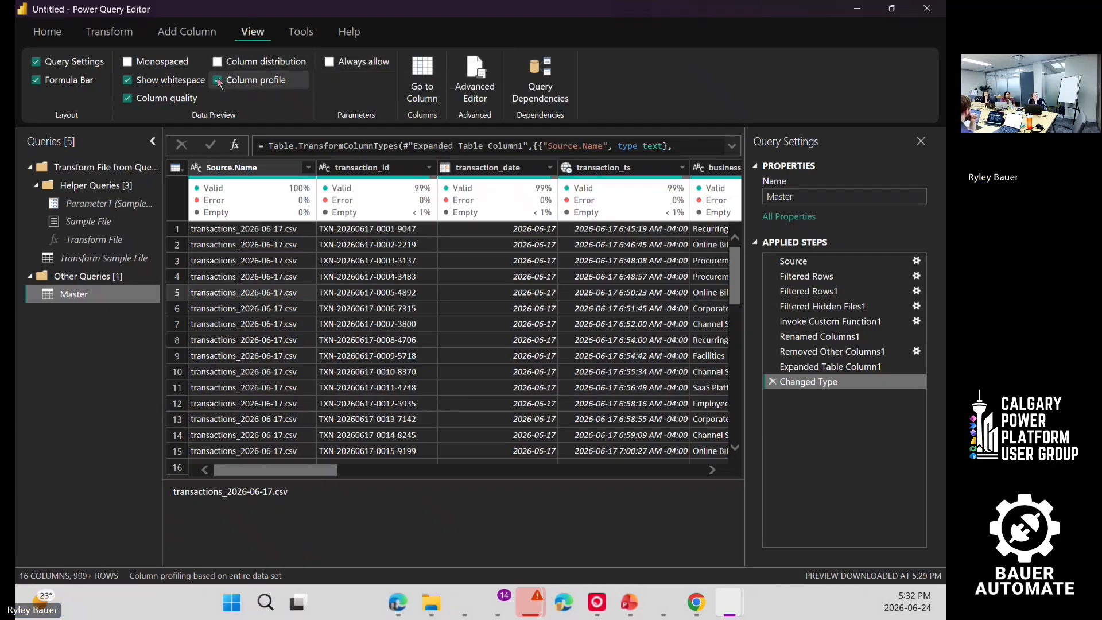
pyautogui.click(217, 81)
pyautogui.click(217, 61)
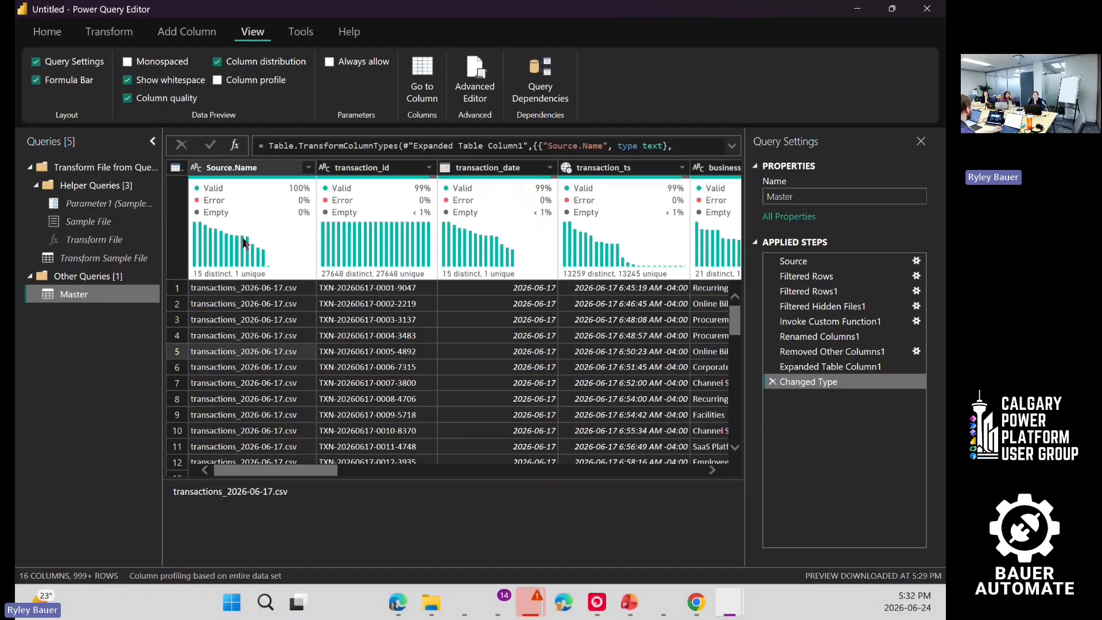
pyautogui.moveTo(244, 260)
pyautogui.moveTo(204, 278)
pyautogui.moveTo(333, 278)
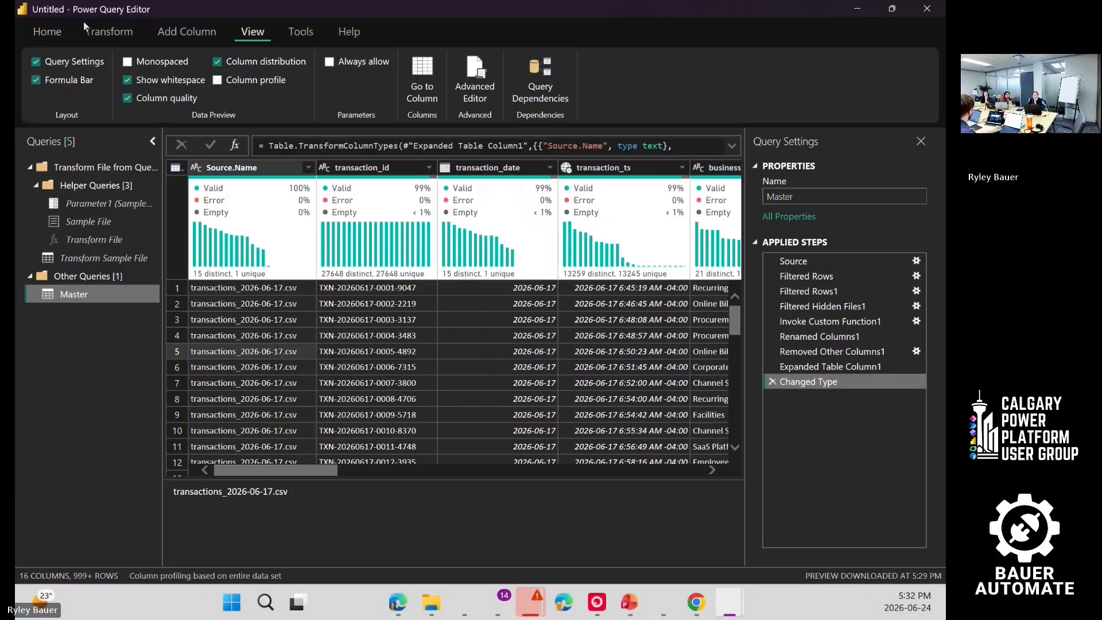
# Step: Review the data type choices for the transaction_date and transaction_ts columns without changing them
pyautogui.click(104, 38)
pyautogui.click(53, 35)
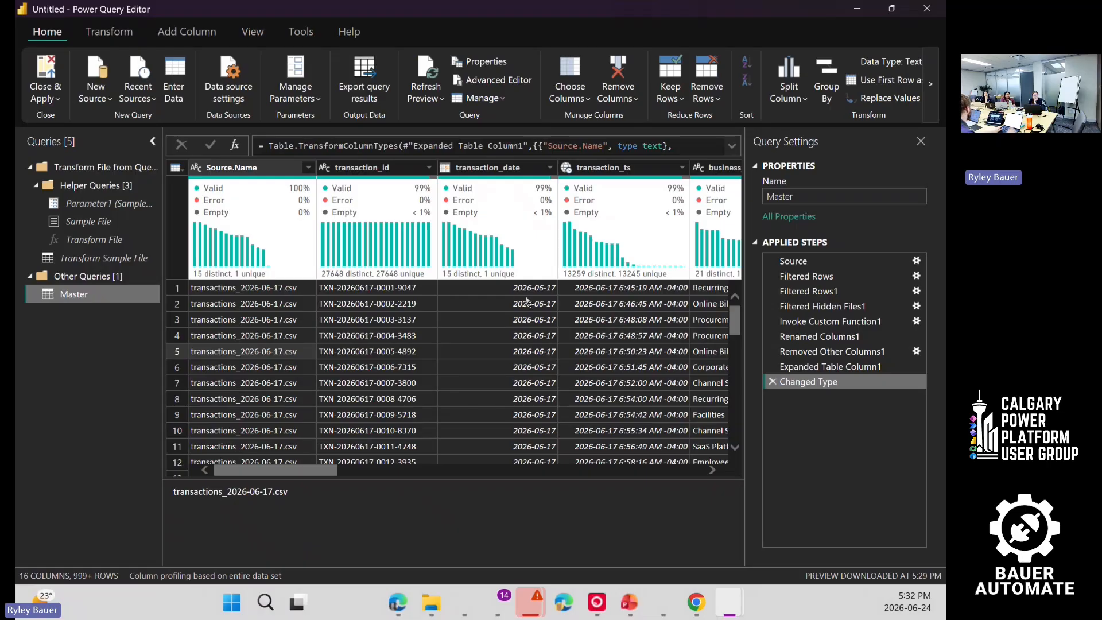
pyautogui.press('alt')
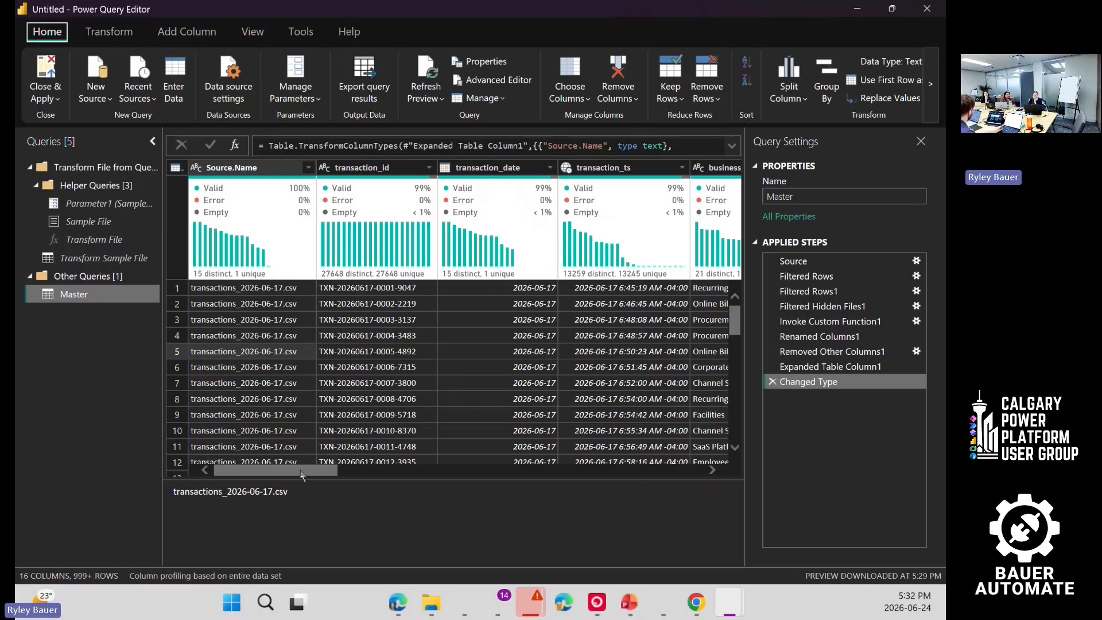
pyautogui.moveTo(303, 474); pyautogui.dragTo(341, 467)
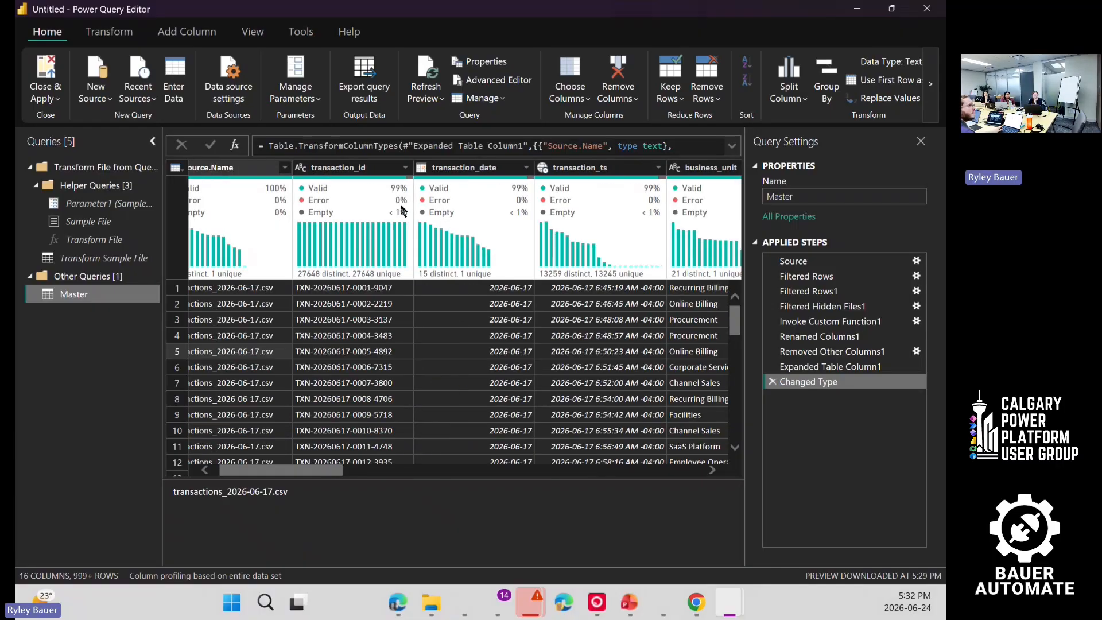
pyautogui.click(303, 170)
pyautogui.click(421, 167)
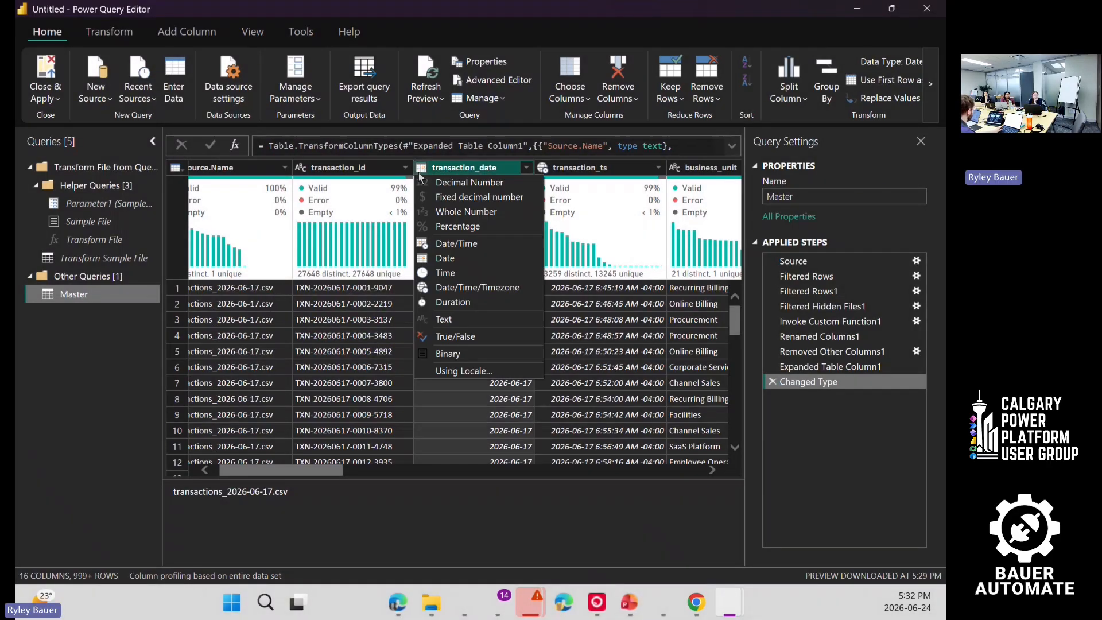
pyautogui.click(569, 321)
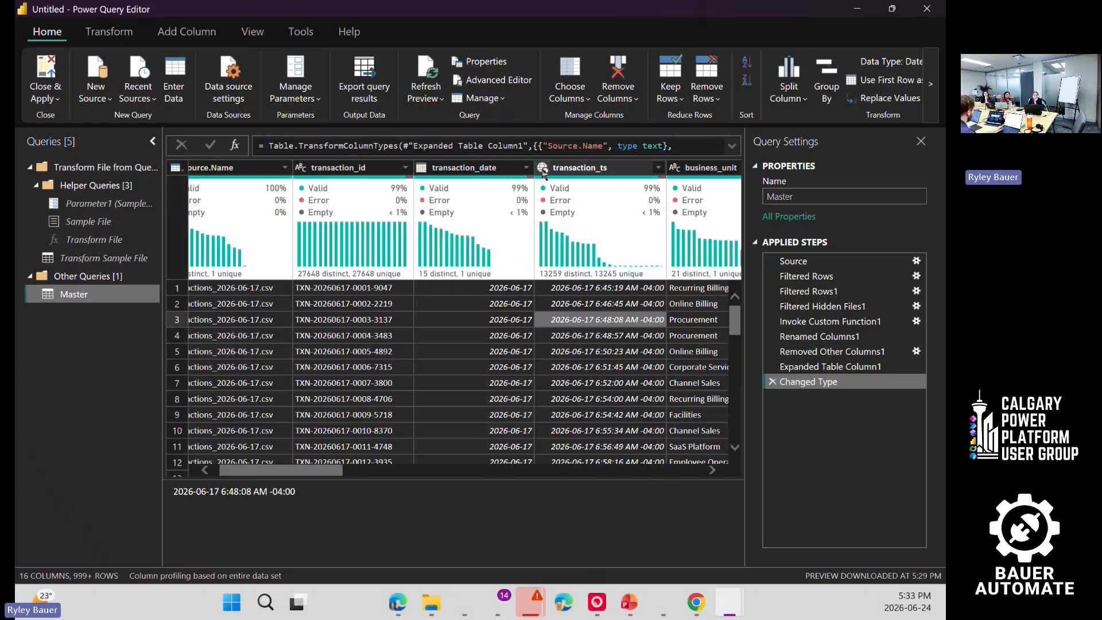
pyautogui.click(543, 169)
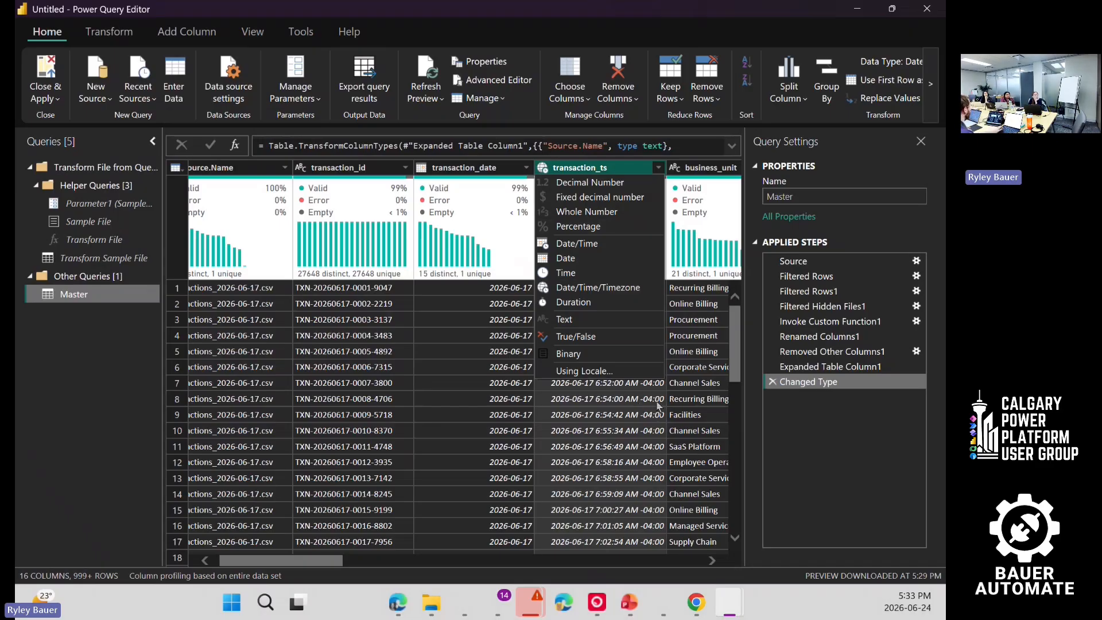
pyautogui.click(664, 431)
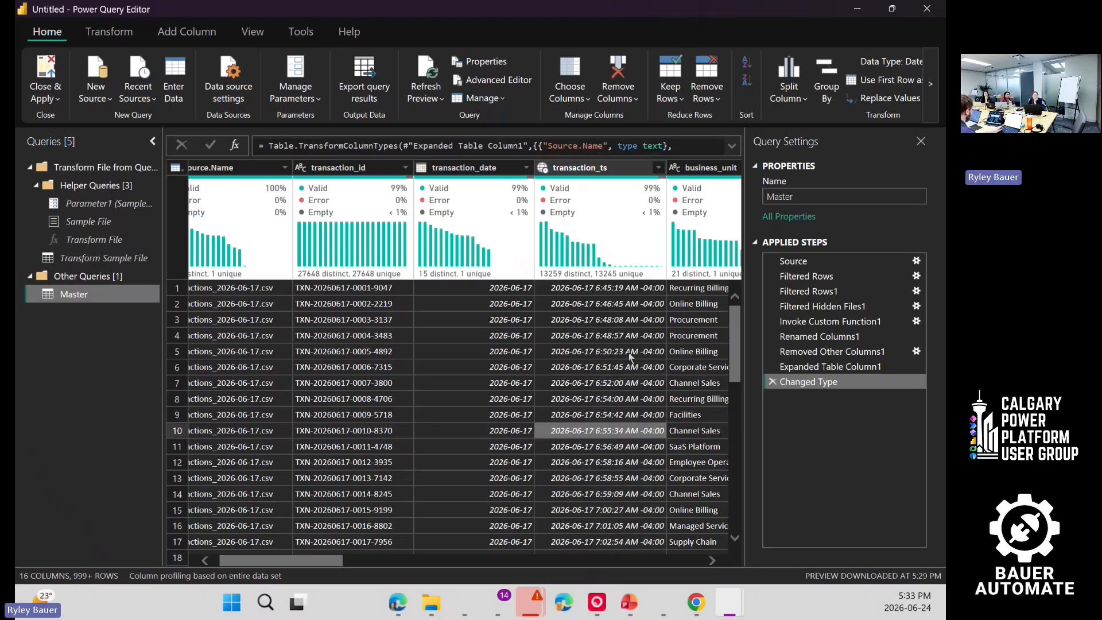
# Step: Check the data types of the gross, fee and net amount columns and the remaining columns through memo
pyautogui.moveTo(296, 561); pyautogui.dragTo(586, 562)
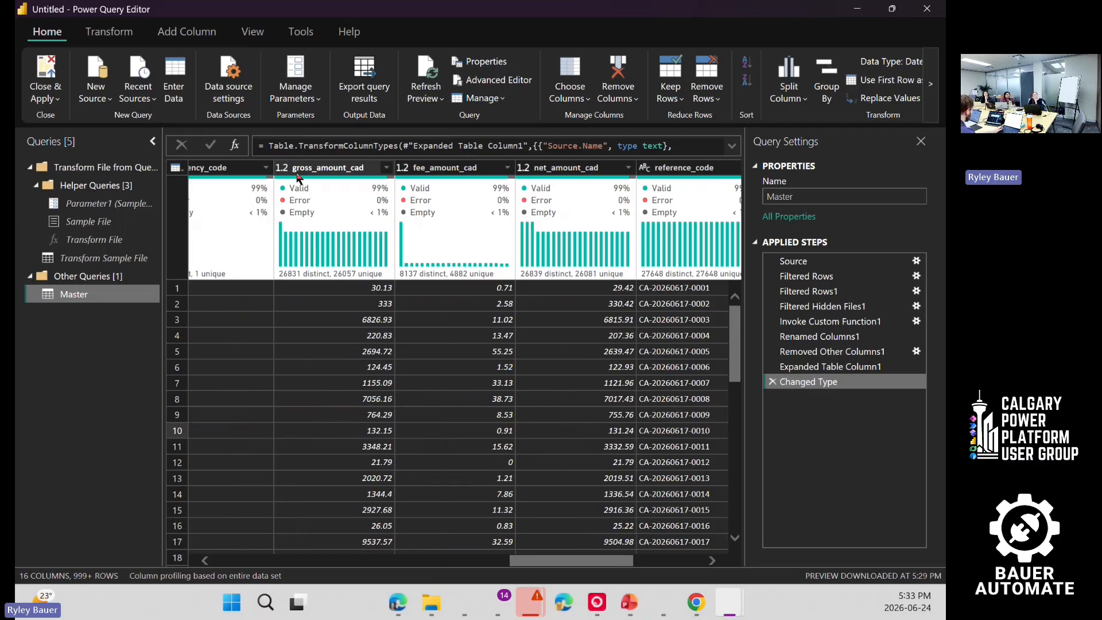
pyautogui.click(408, 172)
pyautogui.click(462, 450)
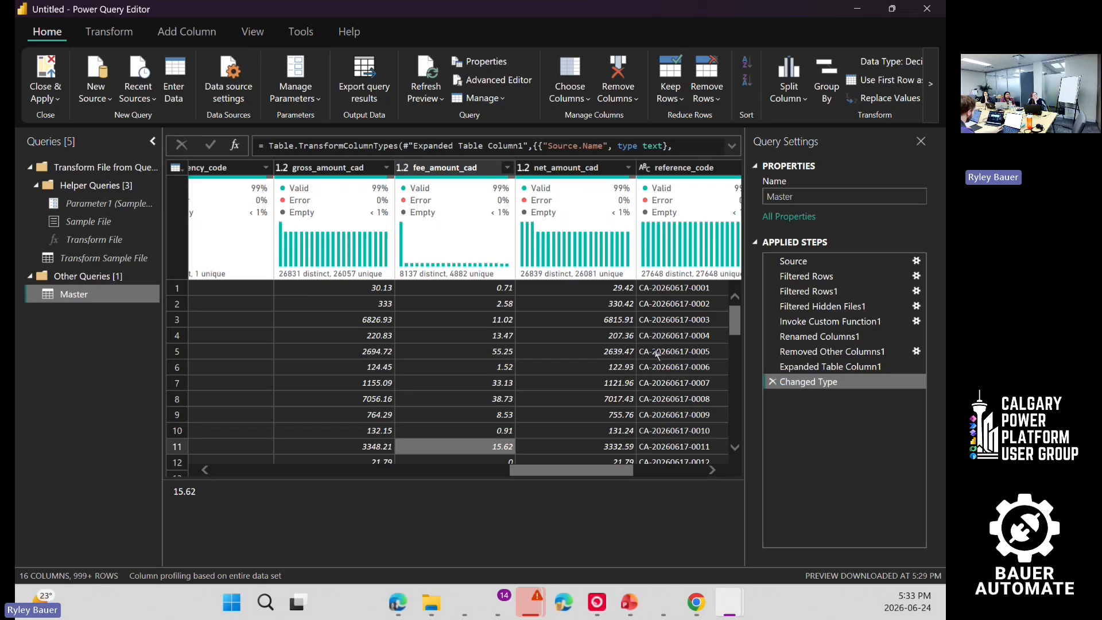
pyautogui.moveTo(609, 470); pyautogui.dragTo(717, 470)
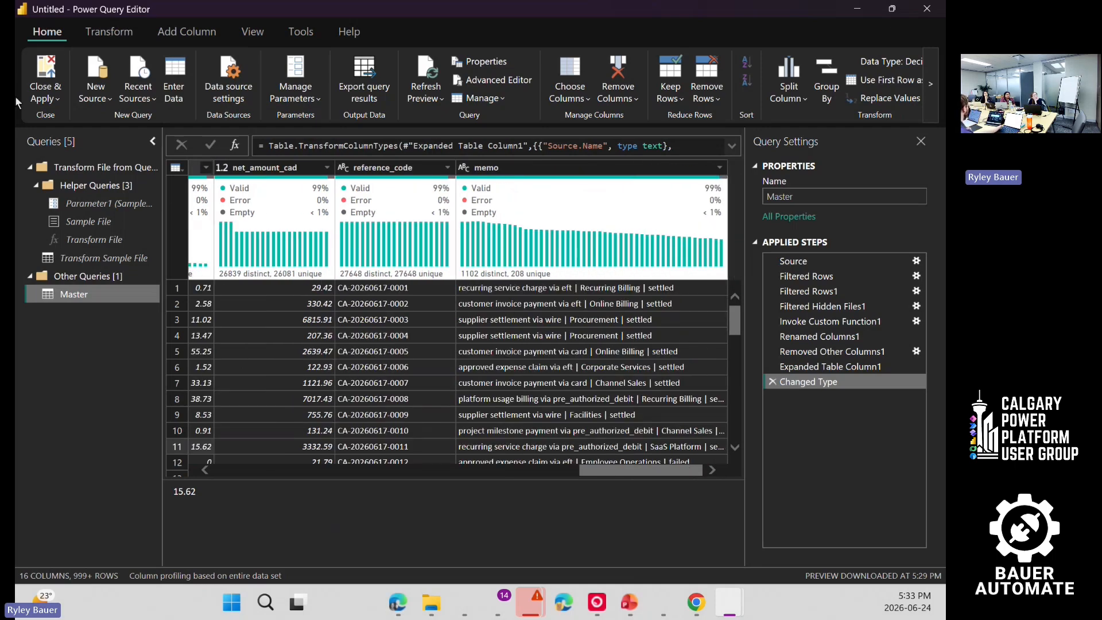
# Step: Close and apply the query changes, expand the Master table's fields and widen the Data pane to show their full names
pyautogui.click(49, 69)
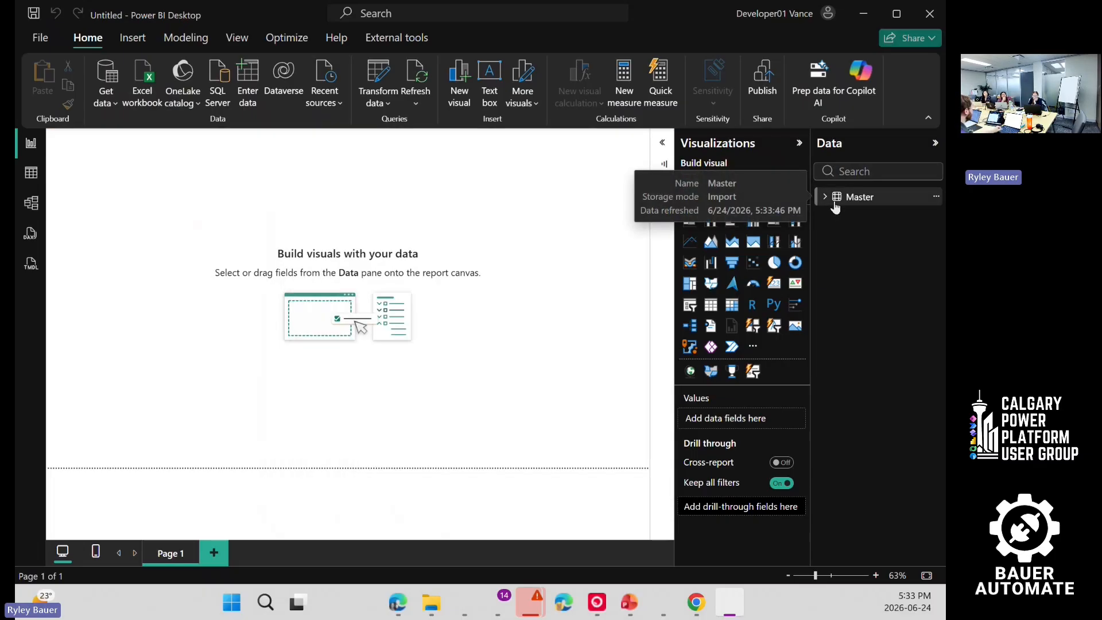
pyautogui.click(826, 198)
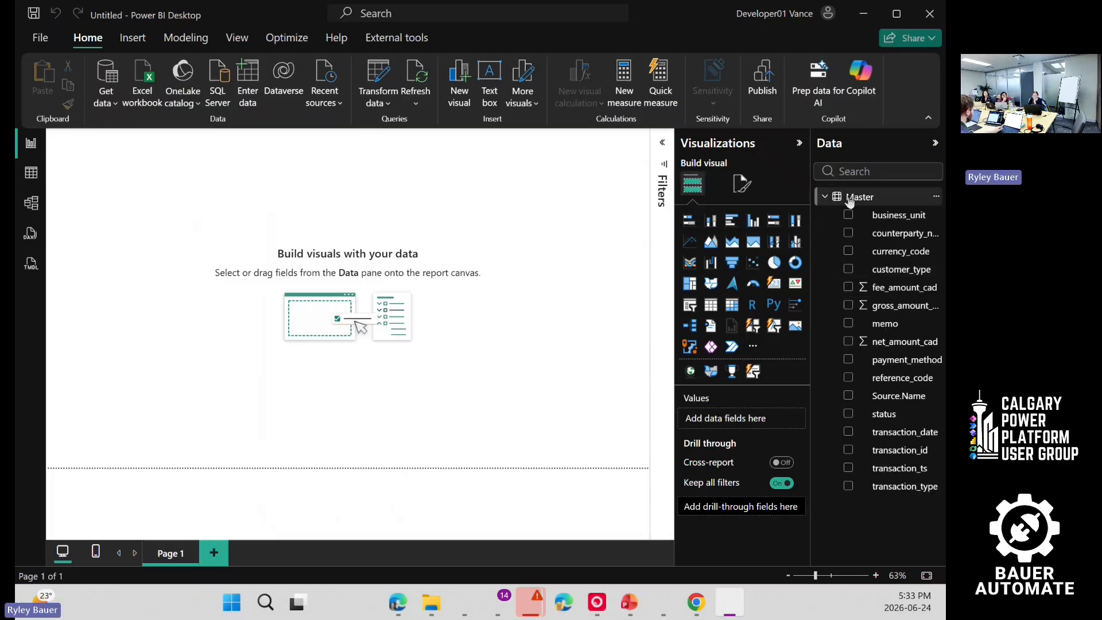
pyautogui.moveTo(810, 187); pyautogui.dragTo(738, 187)
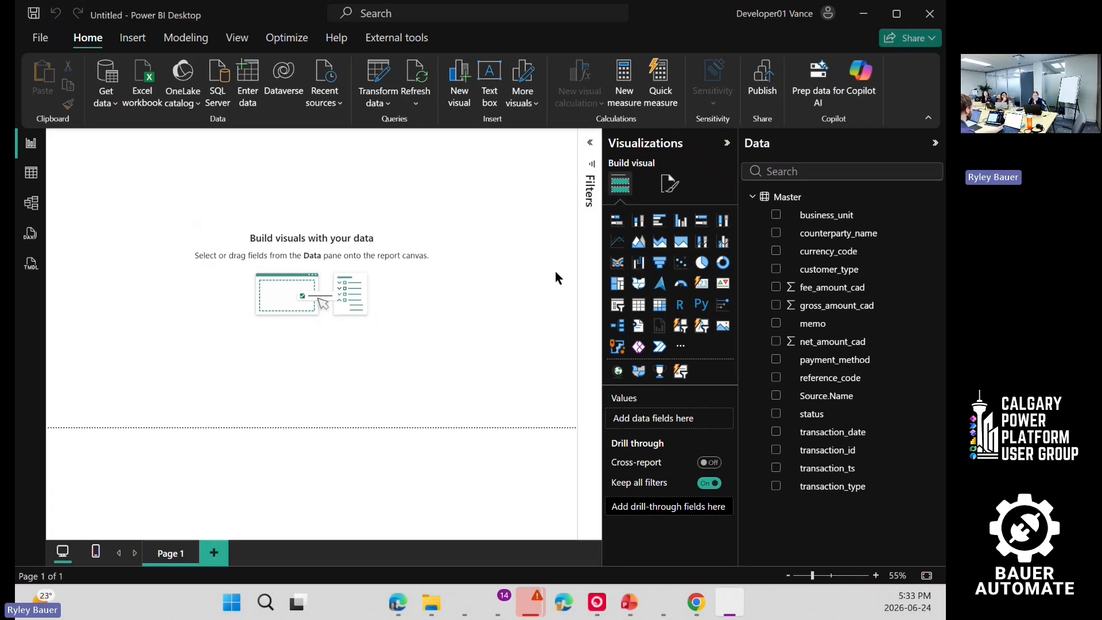
# Step: Insert a table visual on Page 1 showing the transaction_id, transaction_date and net_amount_cad fields
pyautogui.click(641, 307)
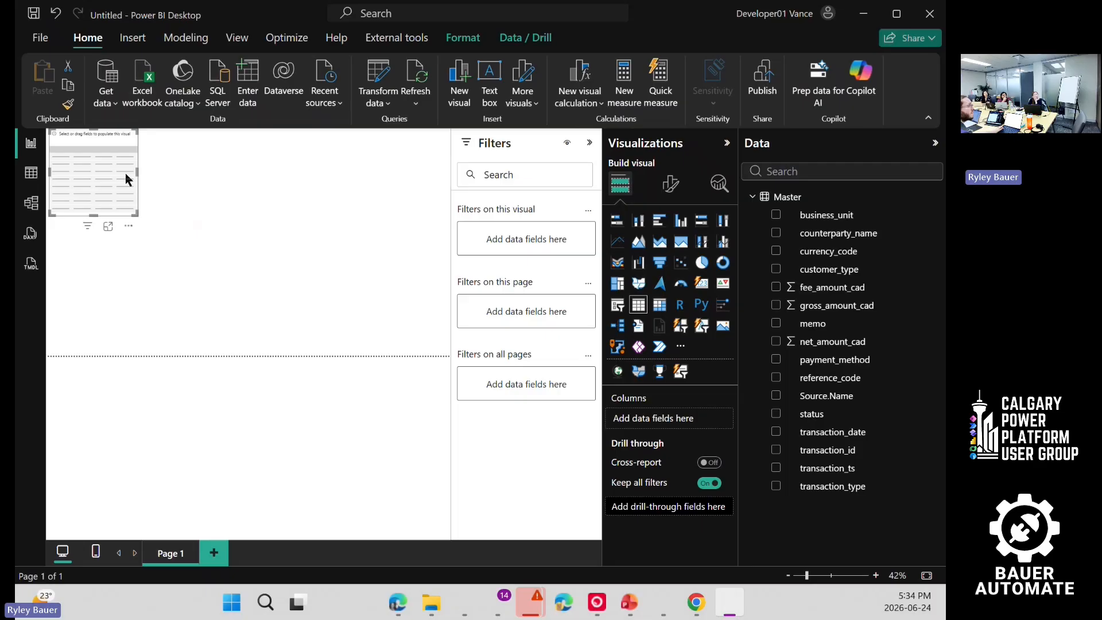
pyautogui.moveTo(133, 191); pyautogui.dragTo(209, 281)
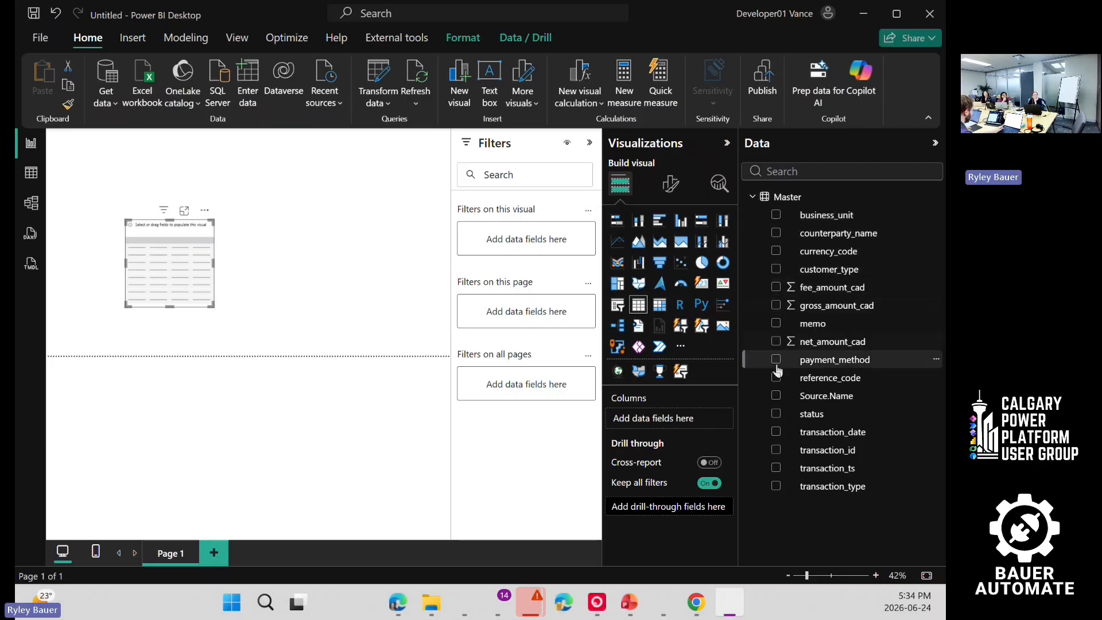
pyautogui.click(777, 451)
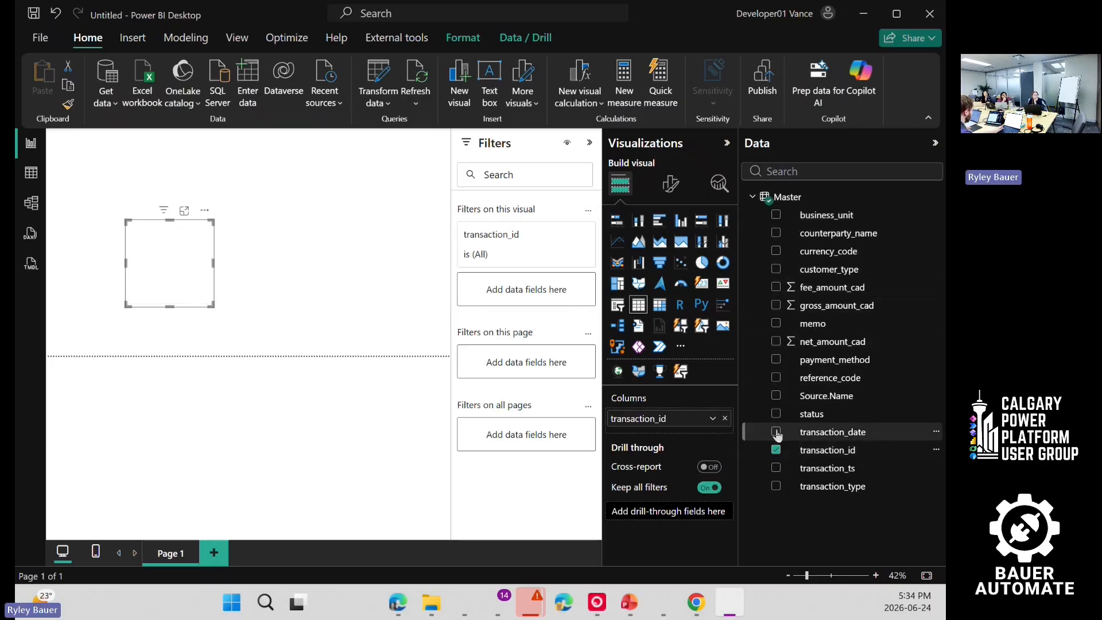
pyautogui.click(776, 432)
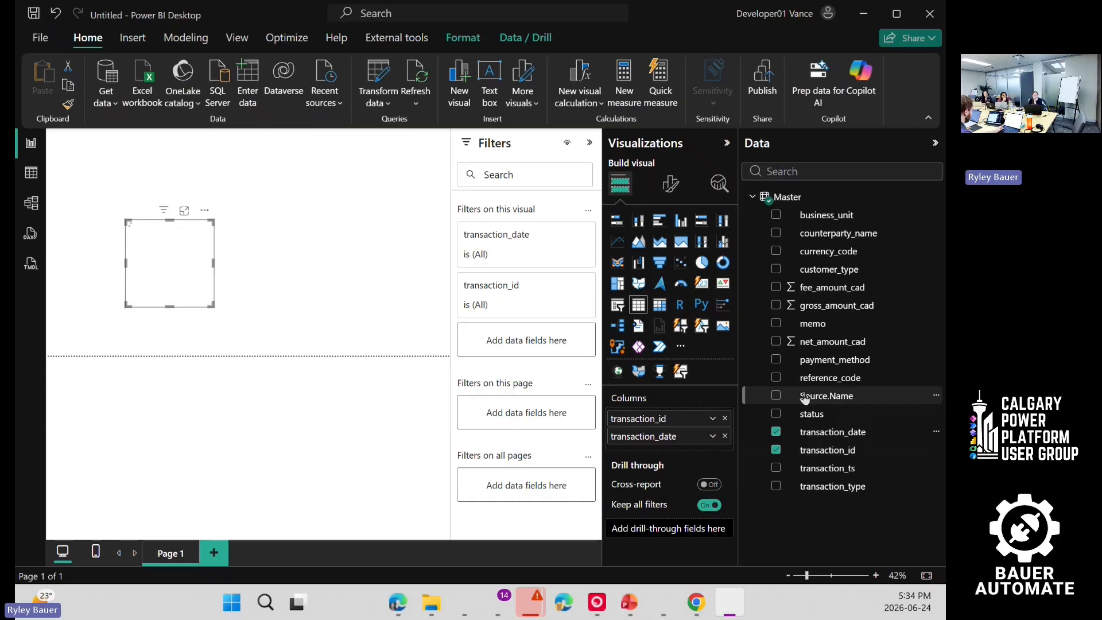
pyautogui.click(778, 343)
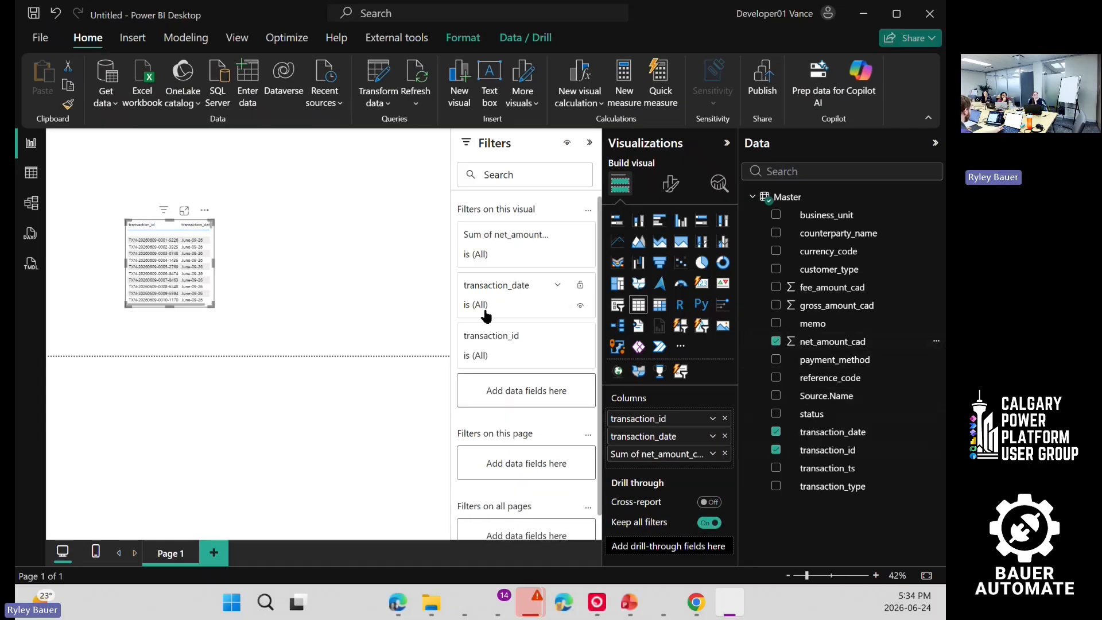
# Step: Enlarge the table visual and move it near the upper-left corner of the report page
pyautogui.moveTo(214, 306); pyautogui.dragTo(329, 348)
pyautogui.scroll(7, 170, 267)
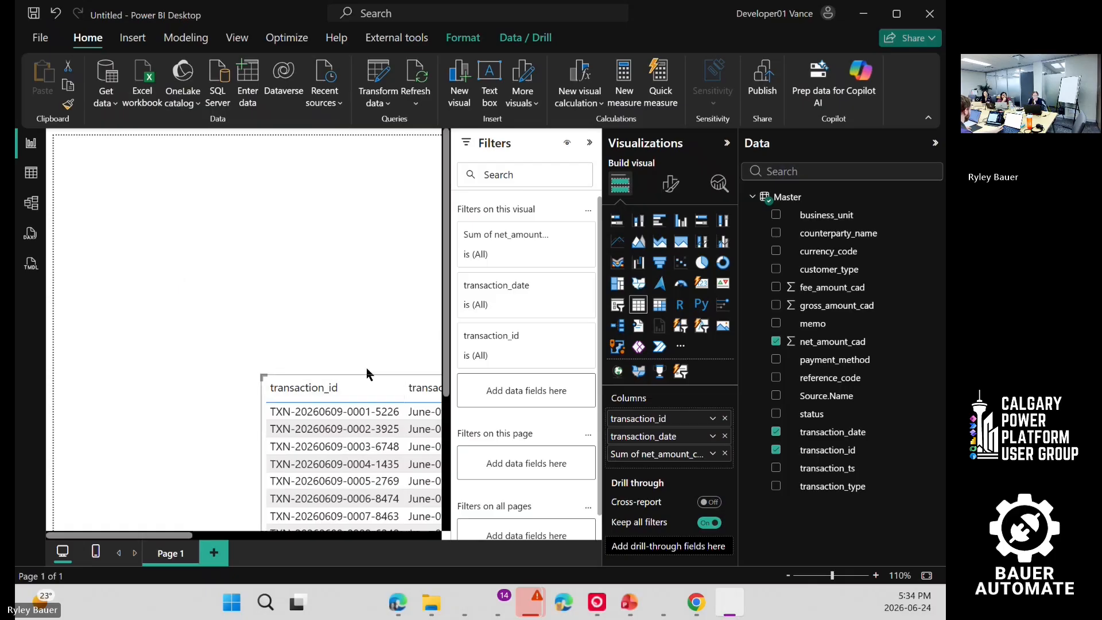
pyautogui.moveTo(283, 379); pyautogui.dragTo(74, 186)
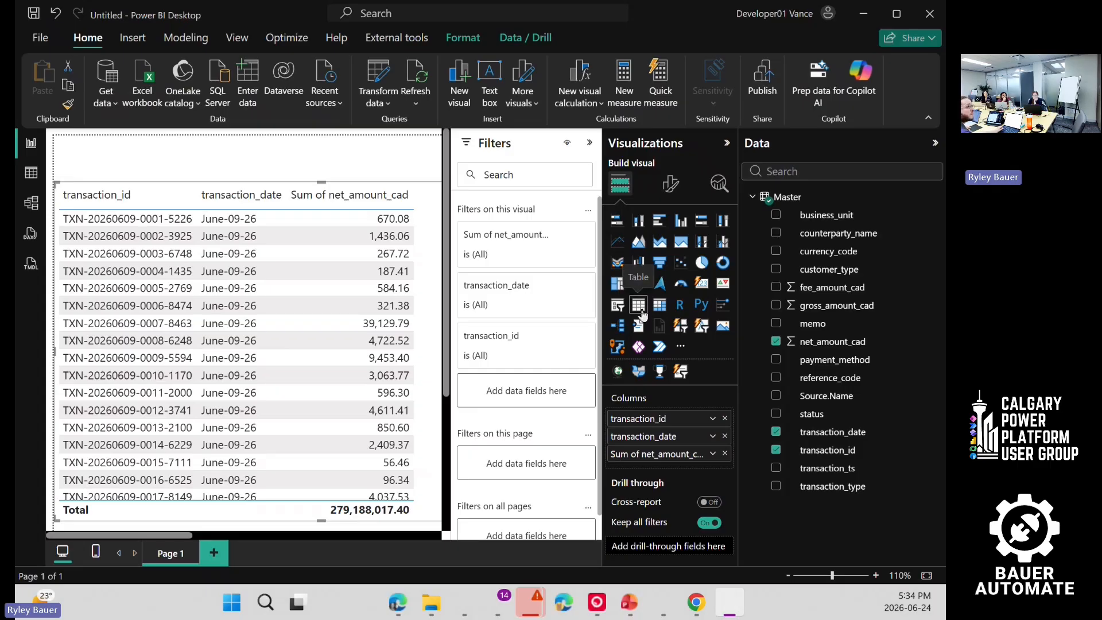
pyautogui.press('ctrl')
pyautogui.press('ctrl')
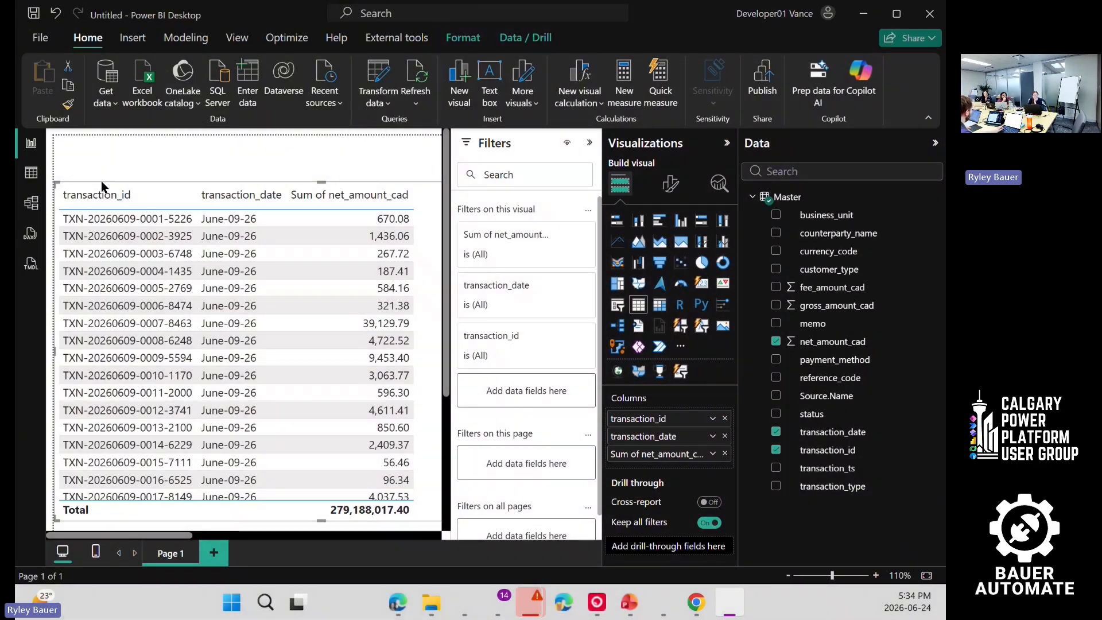
pyautogui.moveTo(102, 185)
pyautogui.mouseDown()
pyautogui.moveTo(123, 172)
pyautogui.moveTo(86, 173)
pyautogui.mouseUp()
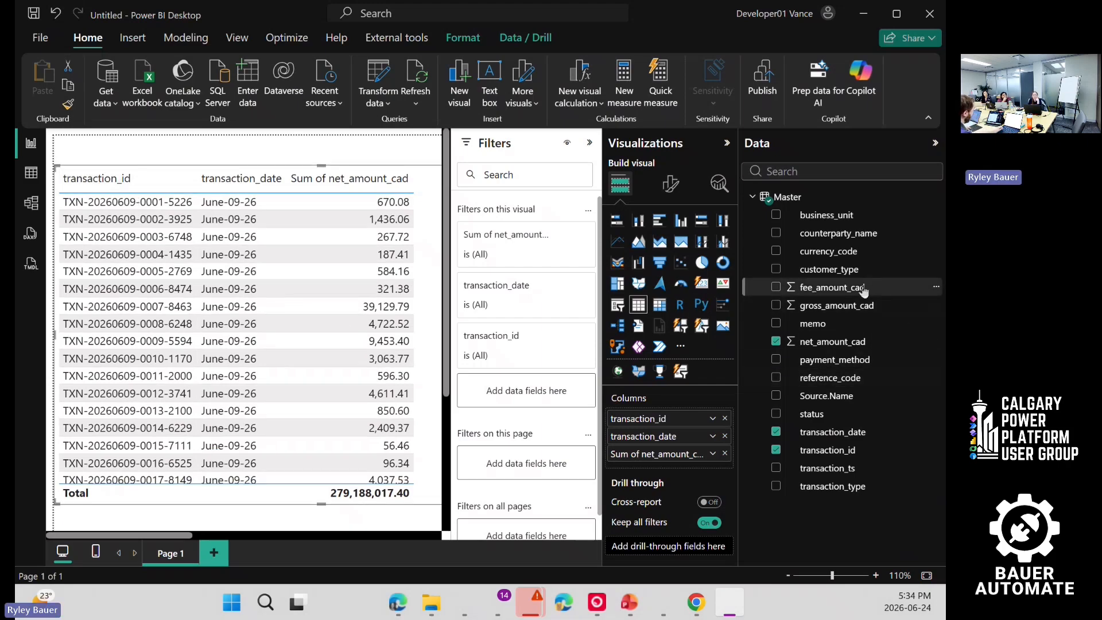
# Step: Add fee_amount_cad, customer_type and currency_code as columns of the table visual and look over the added columns
pyautogui.moveTo(864, 290); pyautogui.dragTo(671, 458)
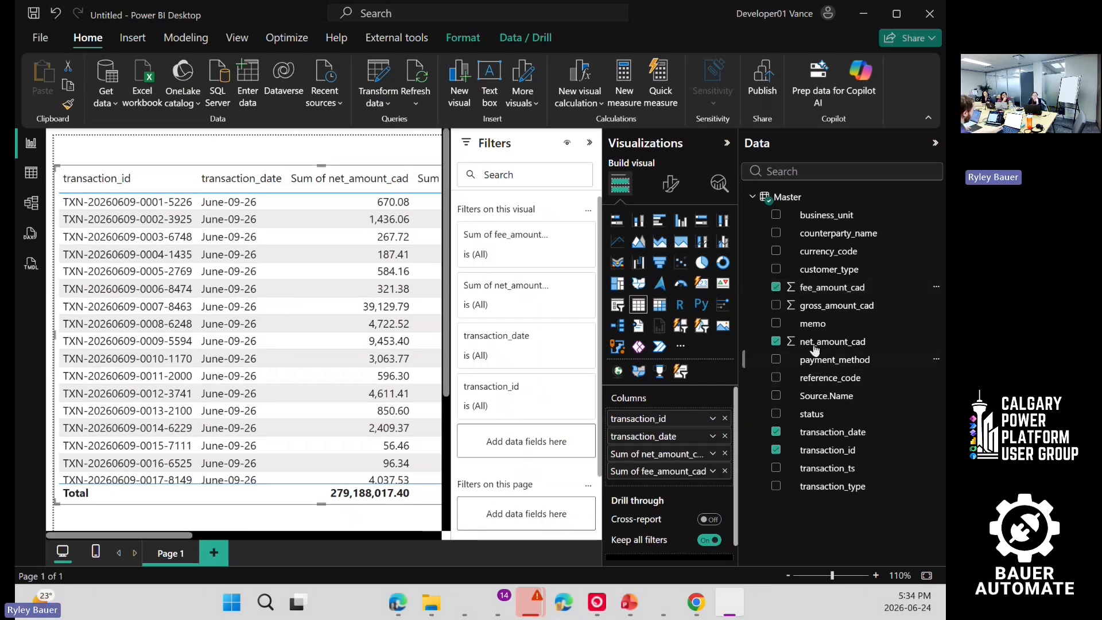
pyautogui.click(777, 269)
pyautogui.click(777, 251)
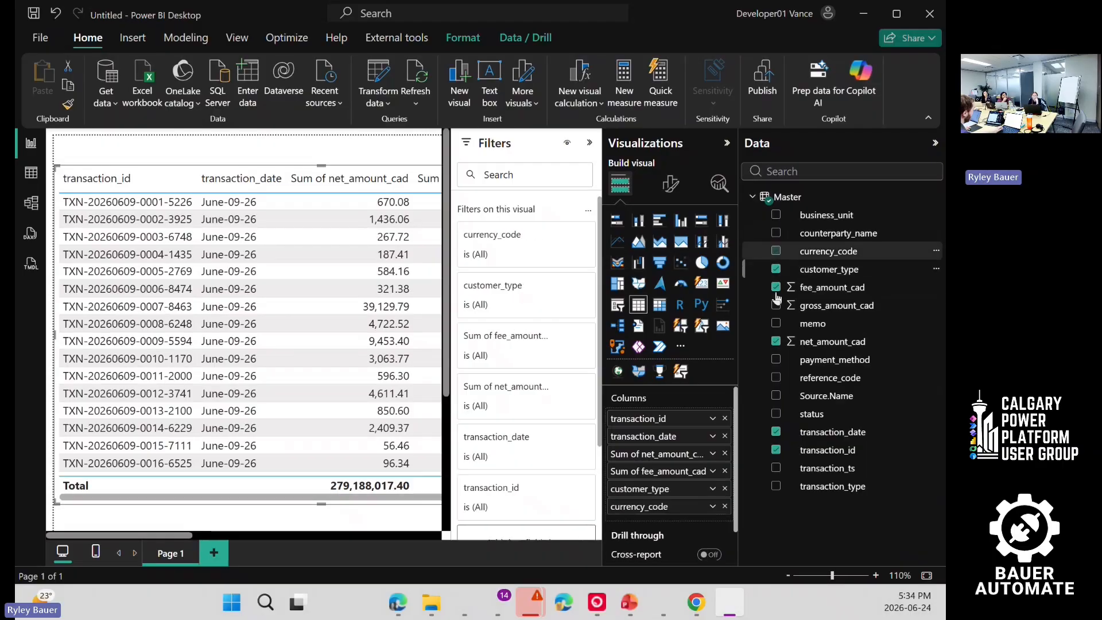
pyautogui.hscroll(5, 356, 411)
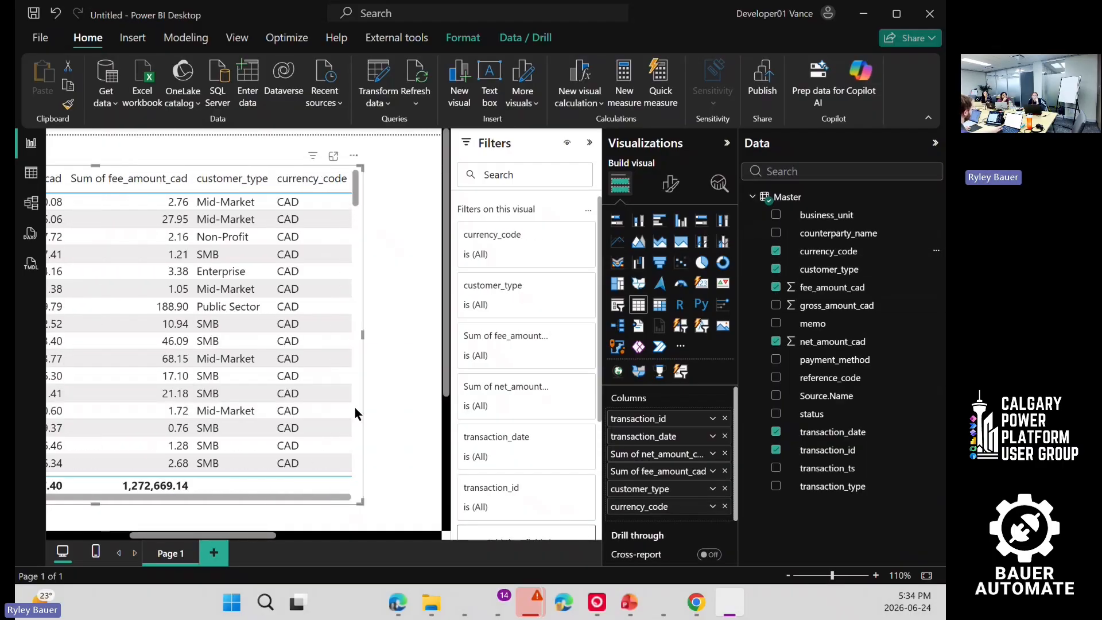
pyautogui.hscroll(-5, 355, 411)
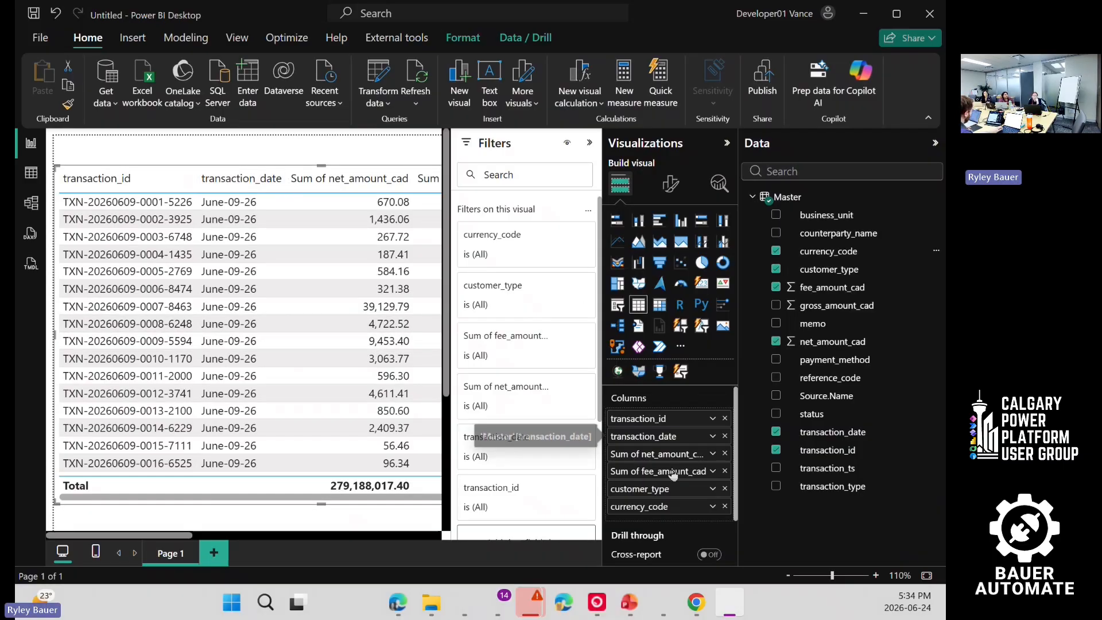
# Step: Remove the fee_amount_cad, customer_type and currency_code columns from the table visual
pyautogui.click(725, 471)
pyautogui.click(725, 471)
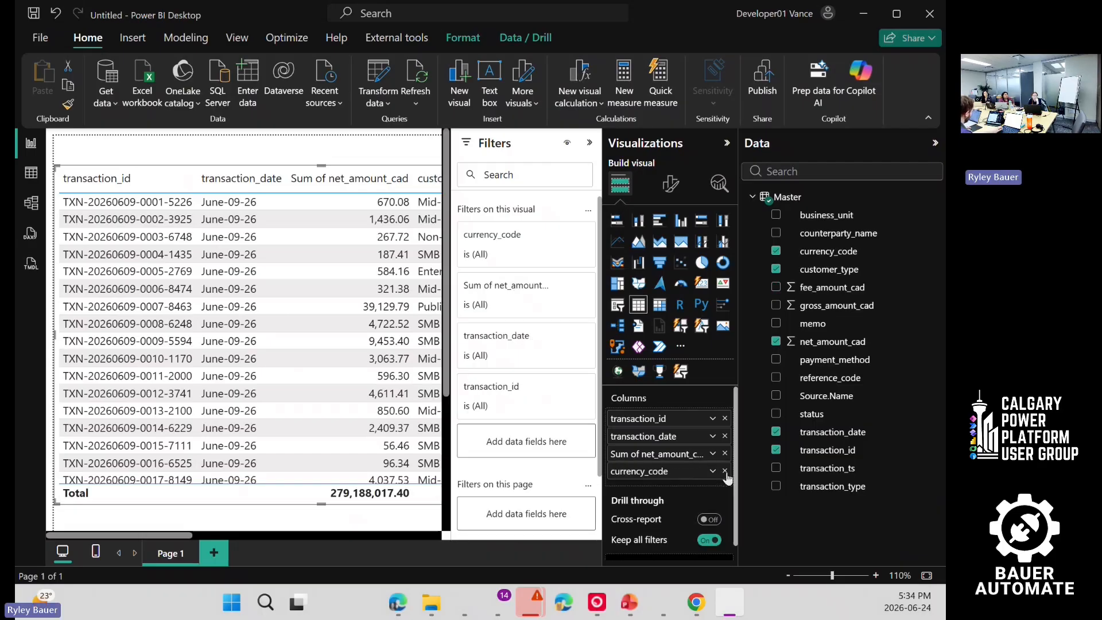
pyautogui.click(725, 472)
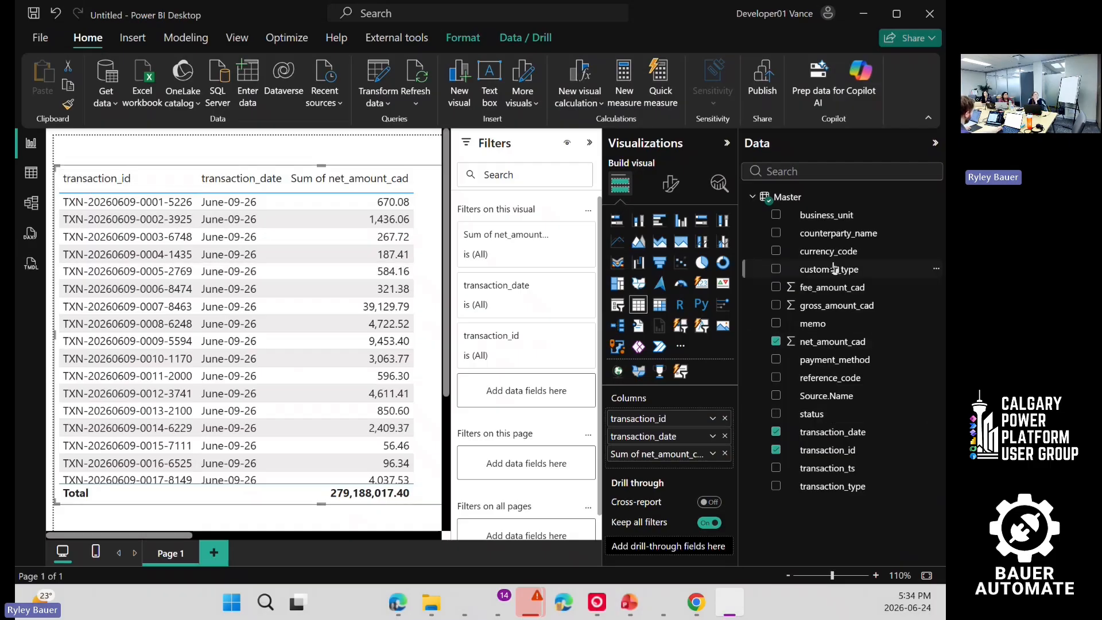
# Step: Rename the transaction_id field of the Master table as Transaction ID
pyautogui.doubleClick(831, 452)
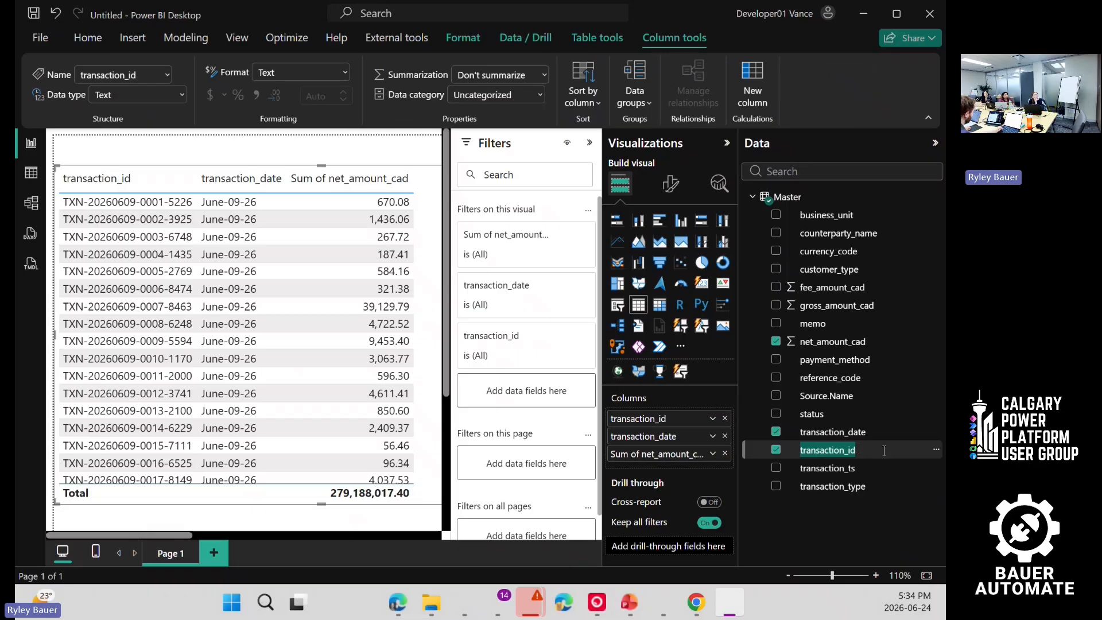
pyautogui.click(933, 454)
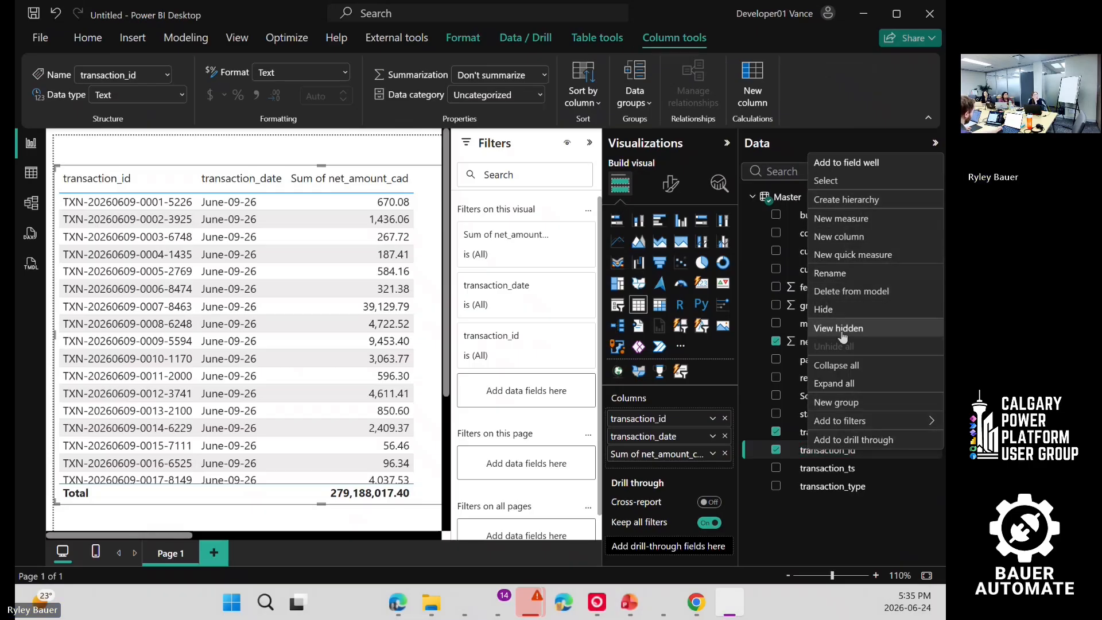
pyautogui.click(830, 274)
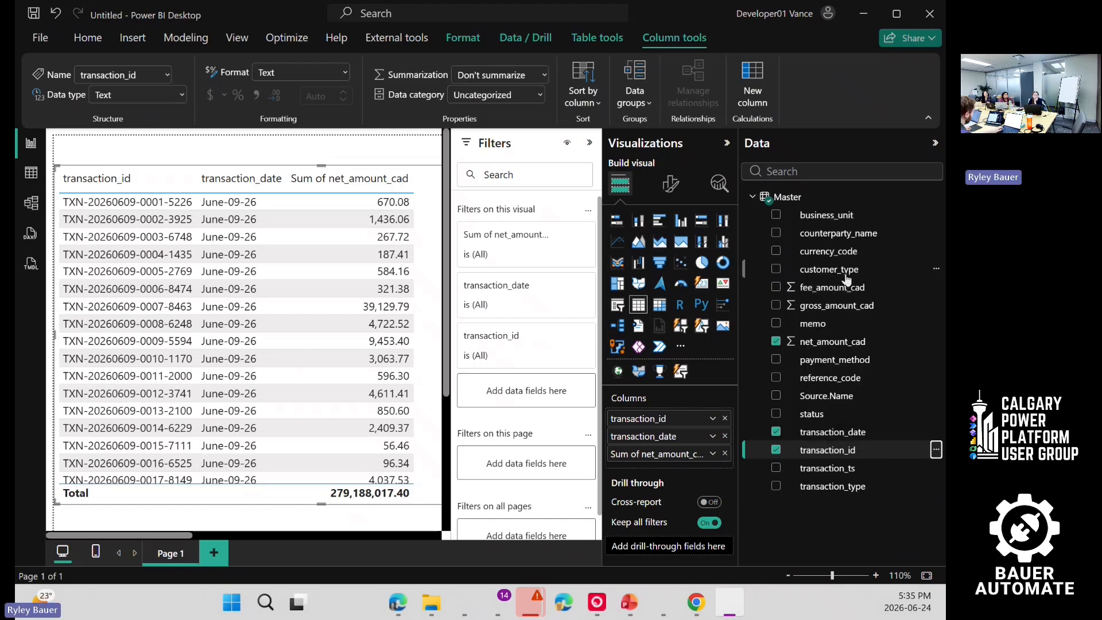
pyautogui.write('Transaction')
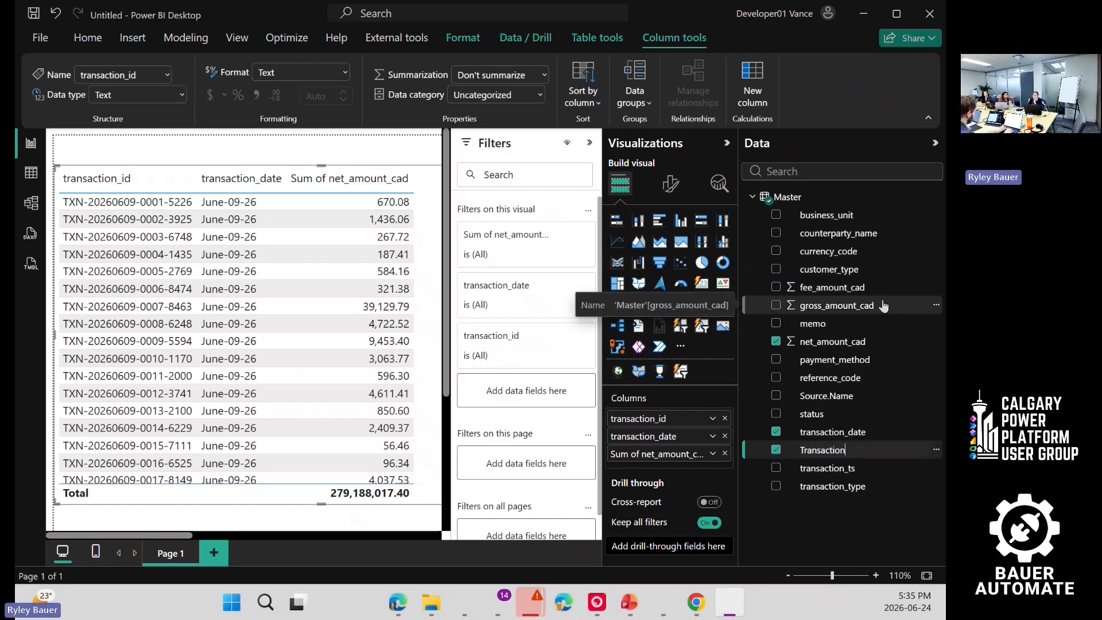
pyautogui.write(' ID')
pyautogui.press('Return')
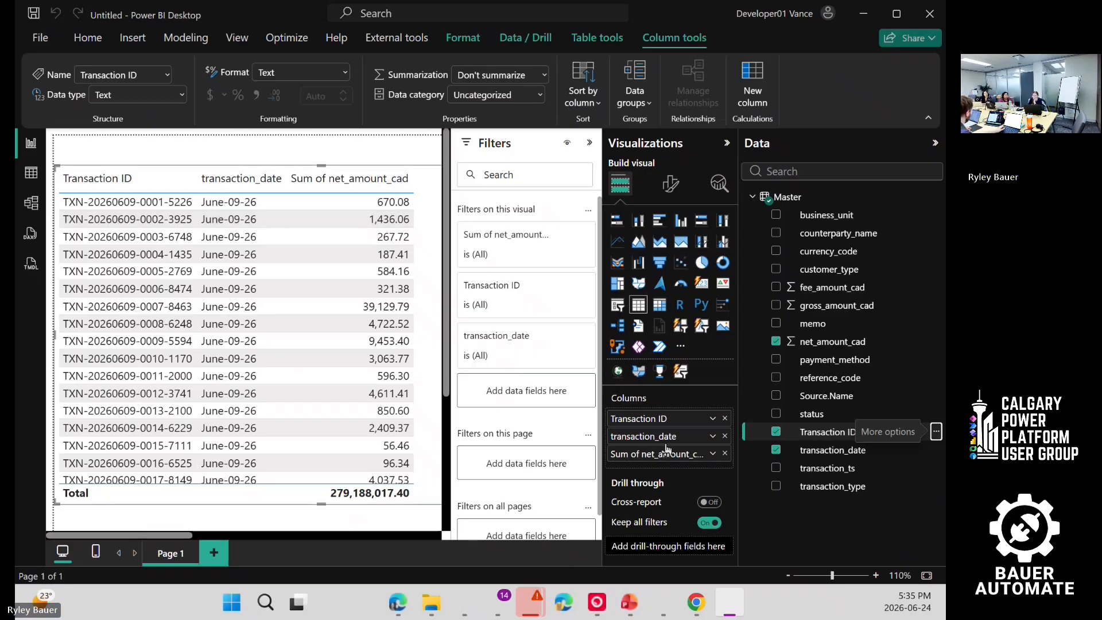
# Step: Rename the transaction_date column as Transaction Date for this table visual only, leaving the Master field's name alone
pyautogui.doubleClick(651, 436)
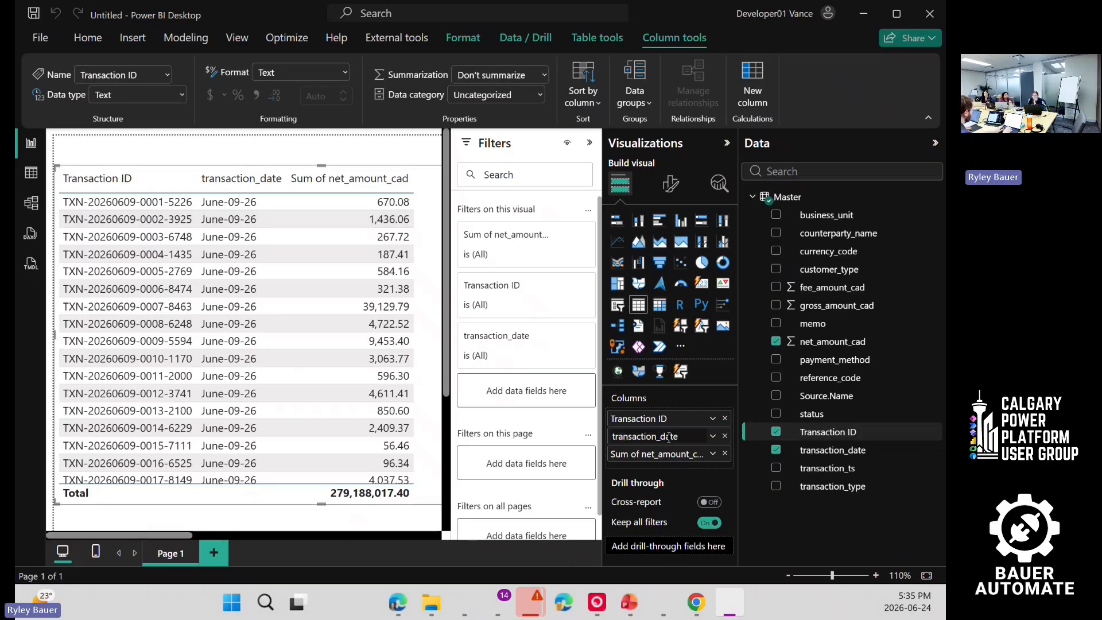
pyautogui.hotkey('ctrl', 'a')
pyautogui.write('Transaction')
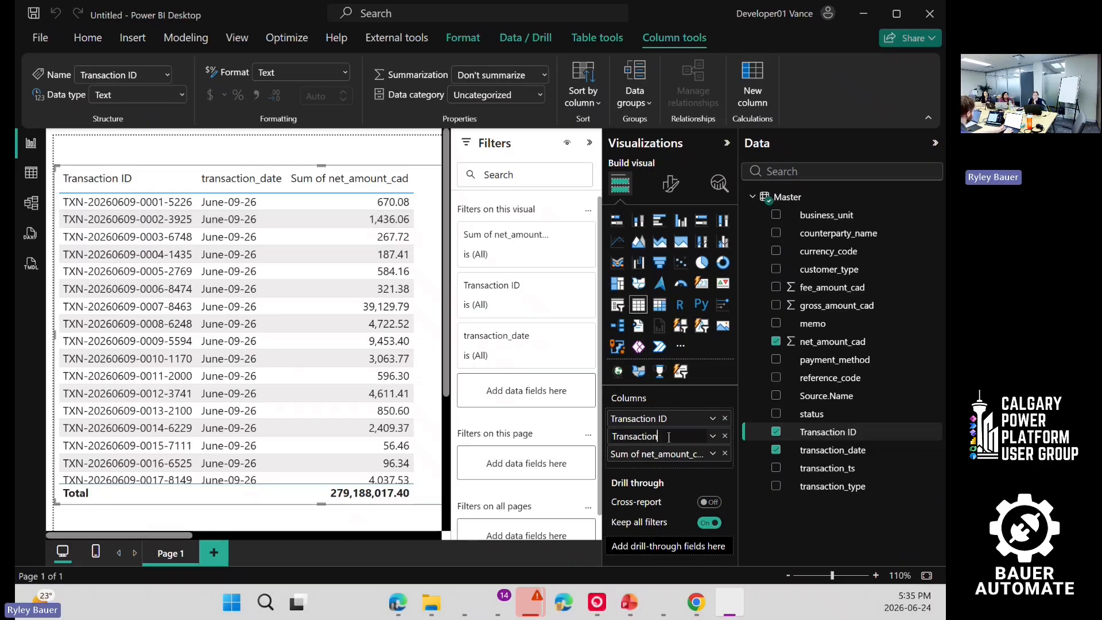
pyautogui.write(' Date')
pyautogui.press('Return')
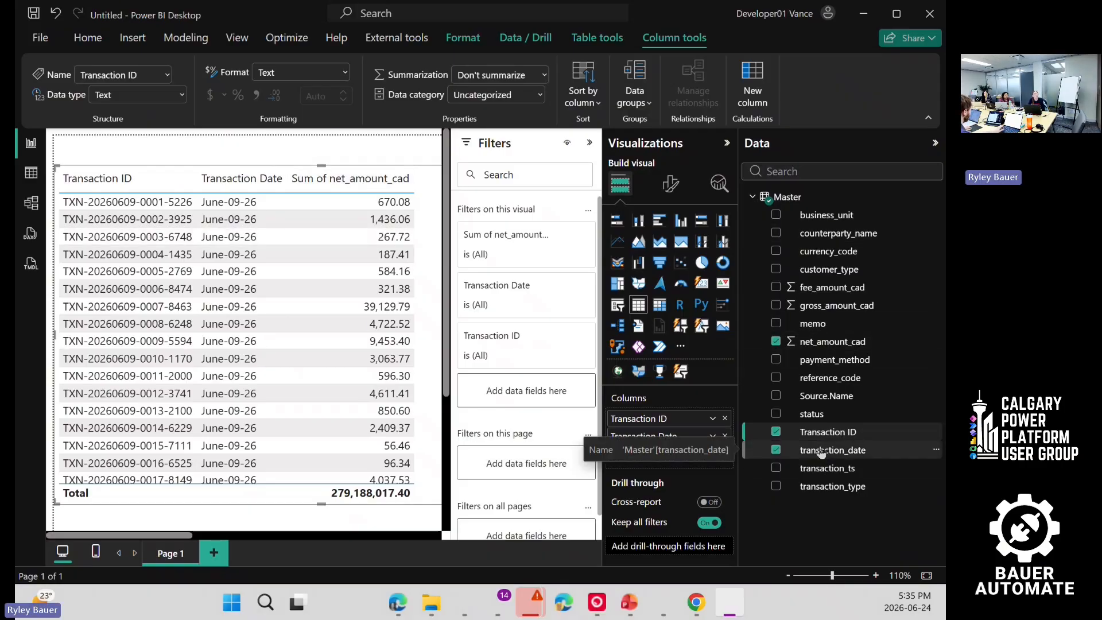
pyautogui.moveTo(822, 453); pyautogui.dragTo(671, 440)
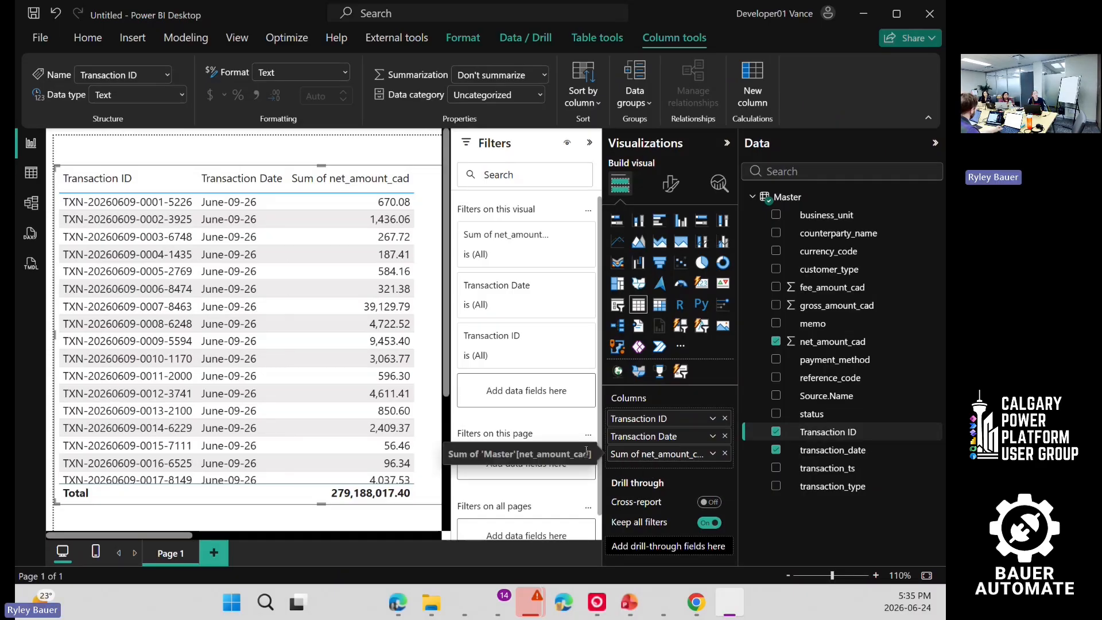
pyautogui.press('ctrl')
pyautogui.press('ctrl')
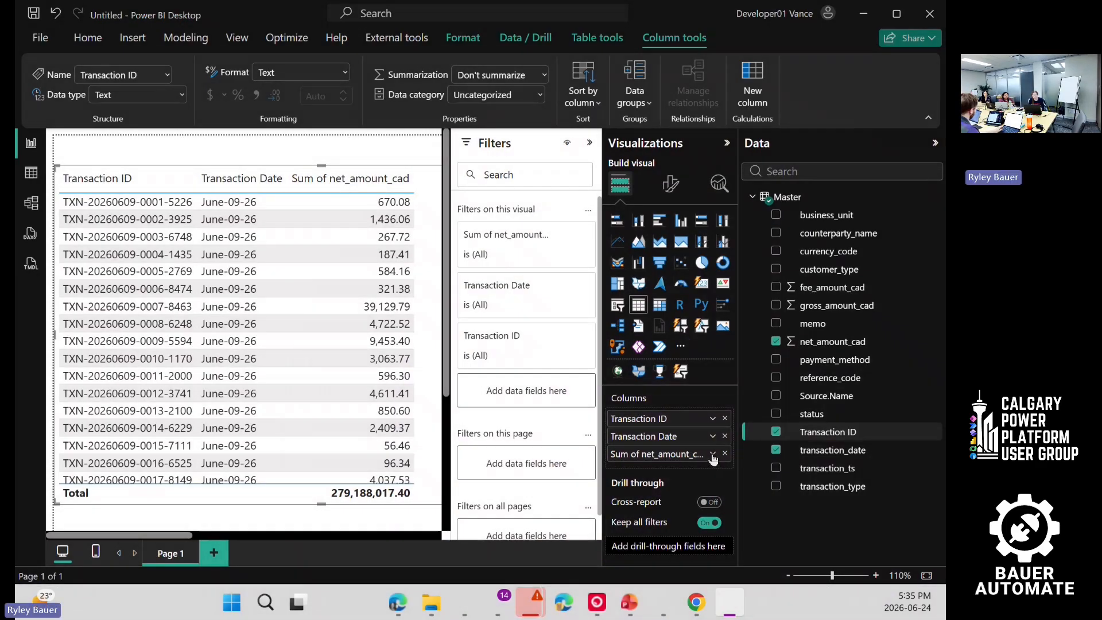
# Step: Switch the net_amount_cad column's aggregation to Average, to Count and back to Sum
pyautogui.click(713, 455)
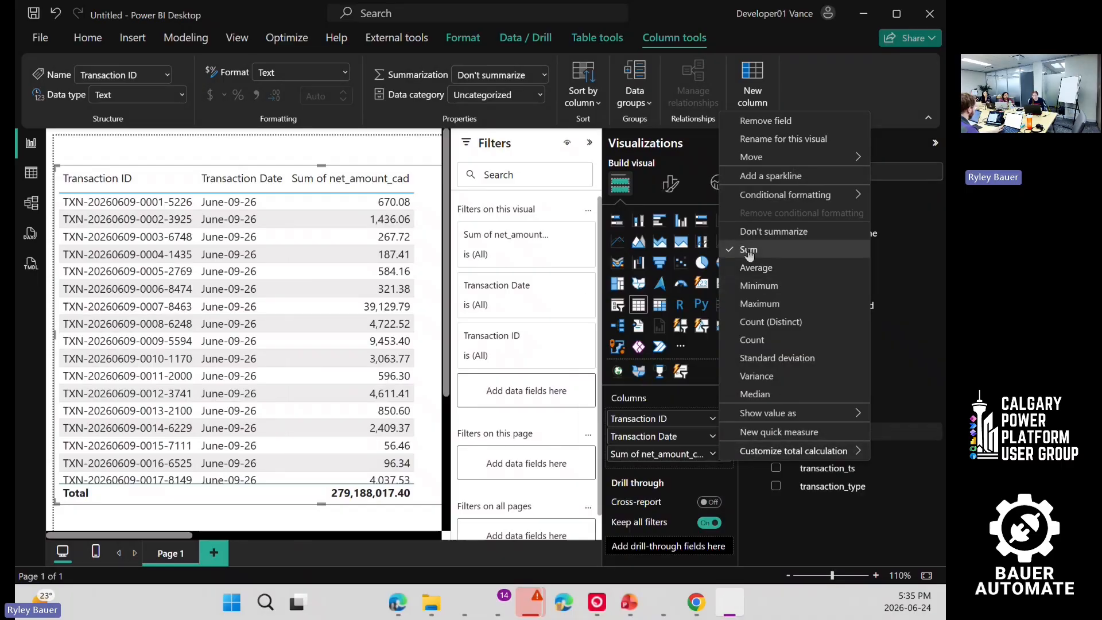
pyautogui.click(752, 267)
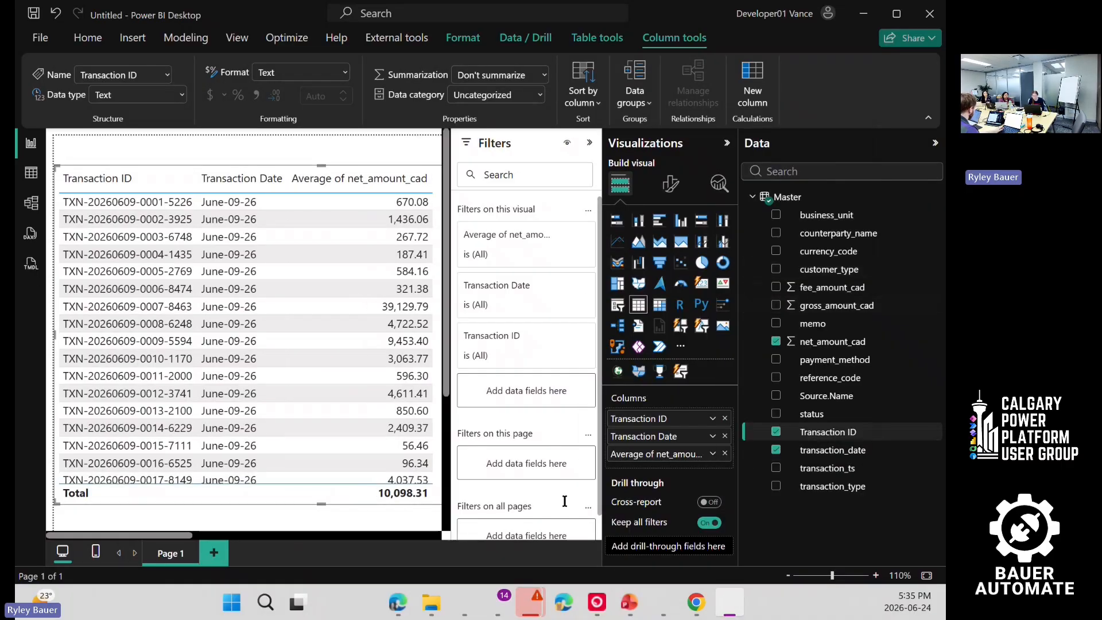
pyautogui.click(712, 454)
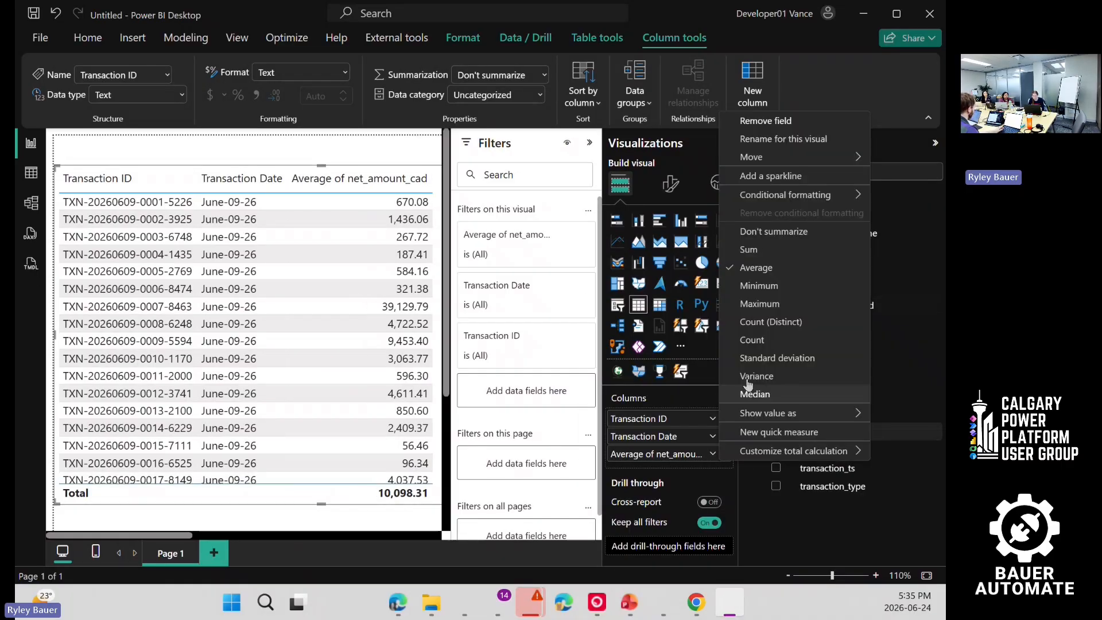
pyautogui.click(772, 344)
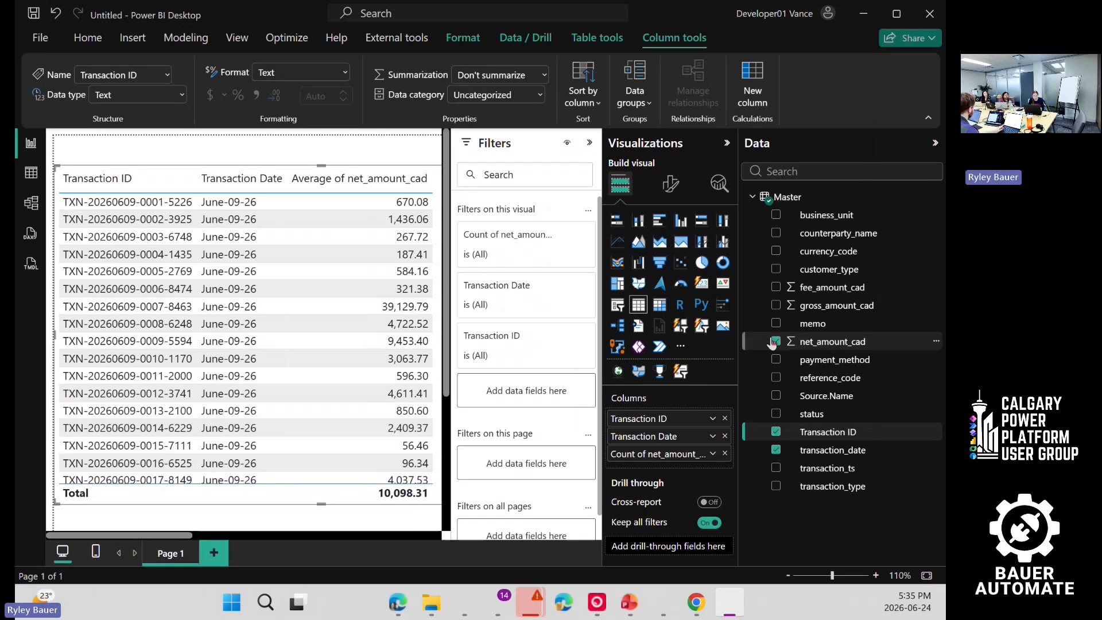
pyautogui.click(712, 455)
pyautogui.click(767, 248)
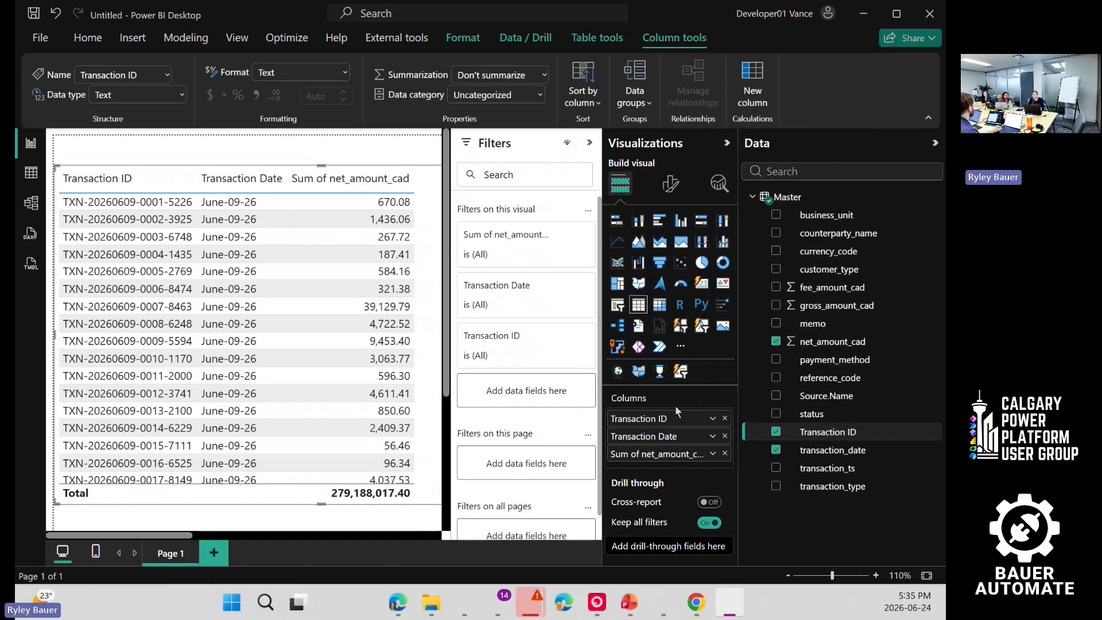
# Step: Rename the summed net_amount_cad column as Sum Amount for this table visual
pyautogui.click(712, 454)
pyautogui.click(639, 453)
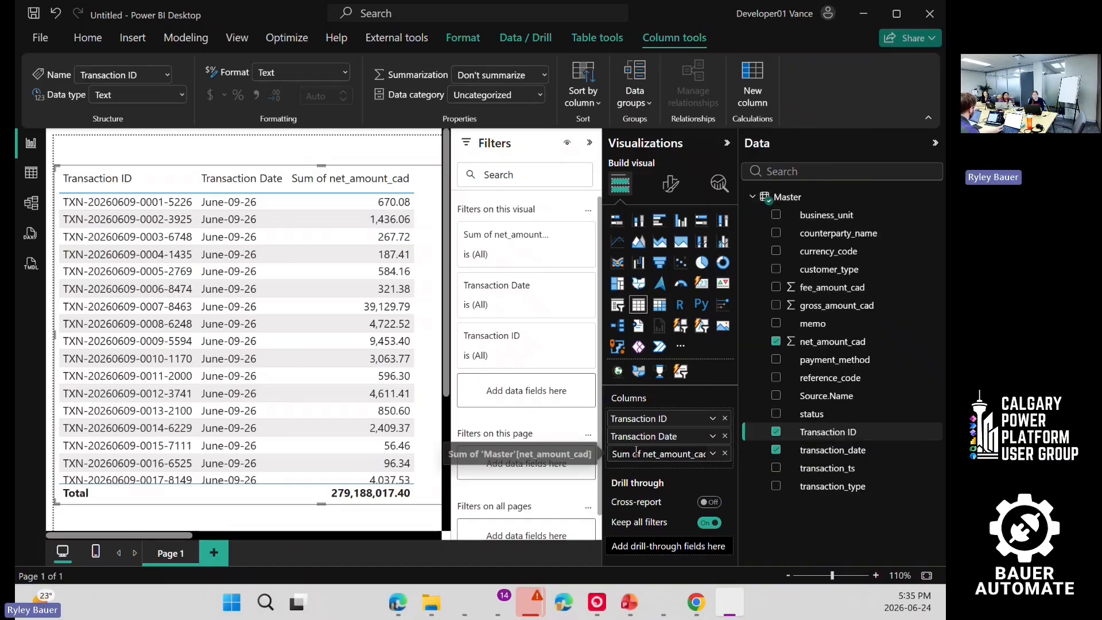
pyautogui.hotkey('ctrl', 'a')
pyautogui.press('Home')
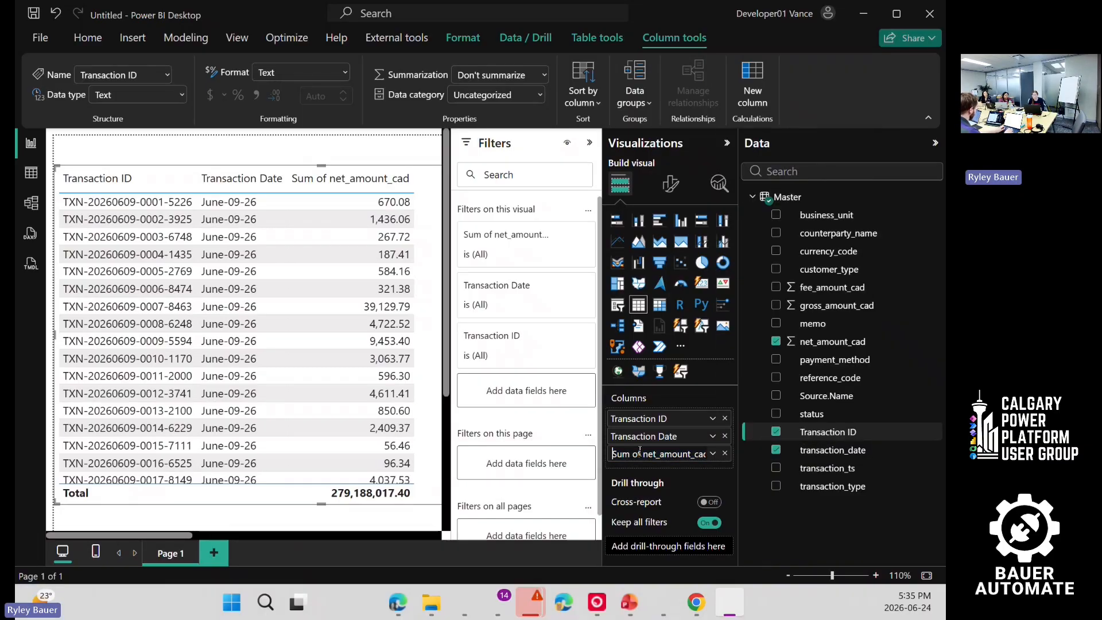
pyautogui.write('su')
pyautogui.hotkey('ctrl', 'a')
pyautogui.write('Su')
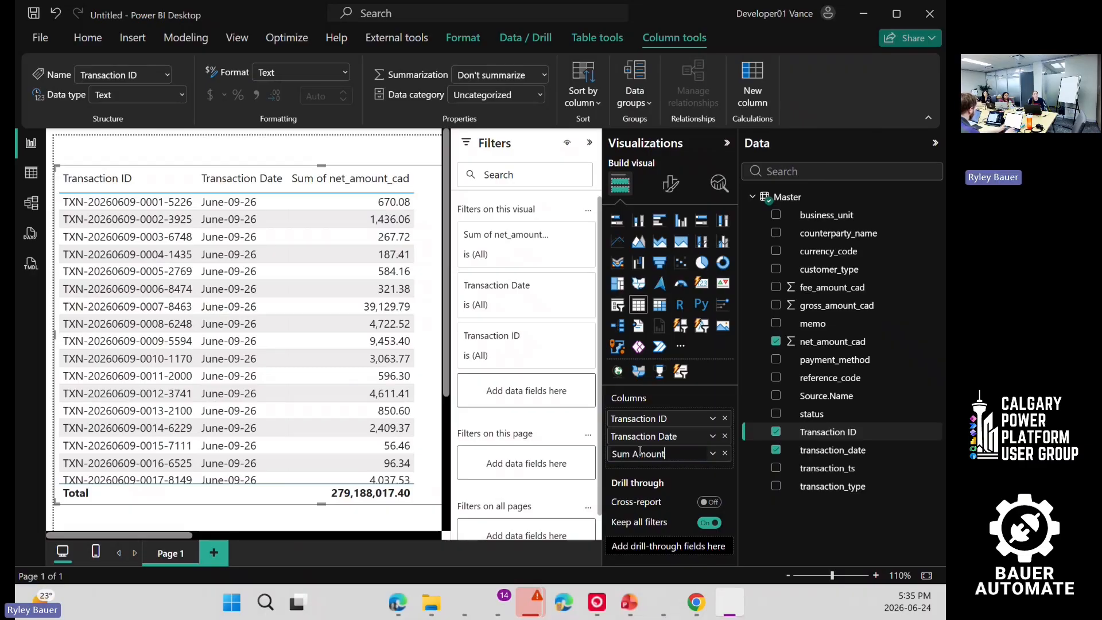
pyautogui.press('Return')
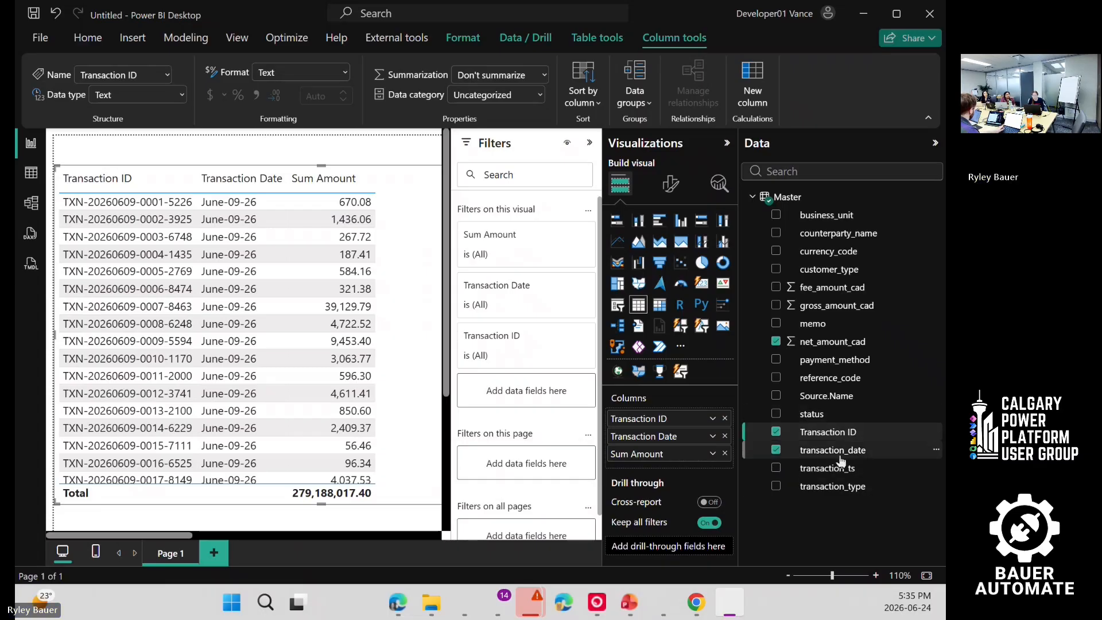
# Step: Format the net_amount_cad field of the Master table as Currency with 2 decimal places
pyautogui.click(831, 344)
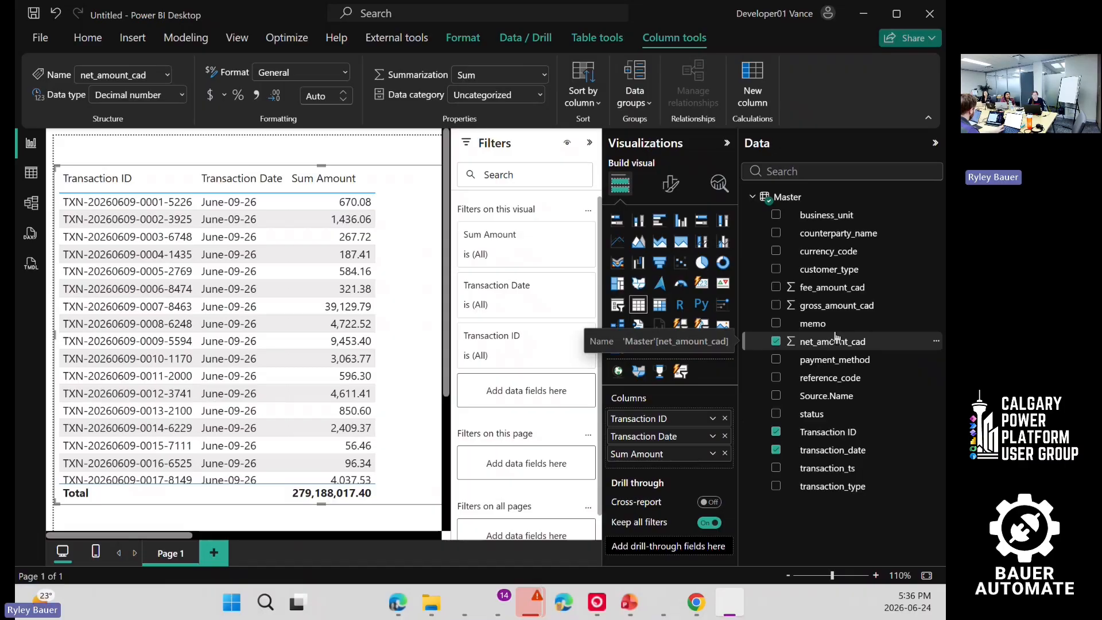
pyautogui.press('ctrl')
pyautogui.press('ctrl')
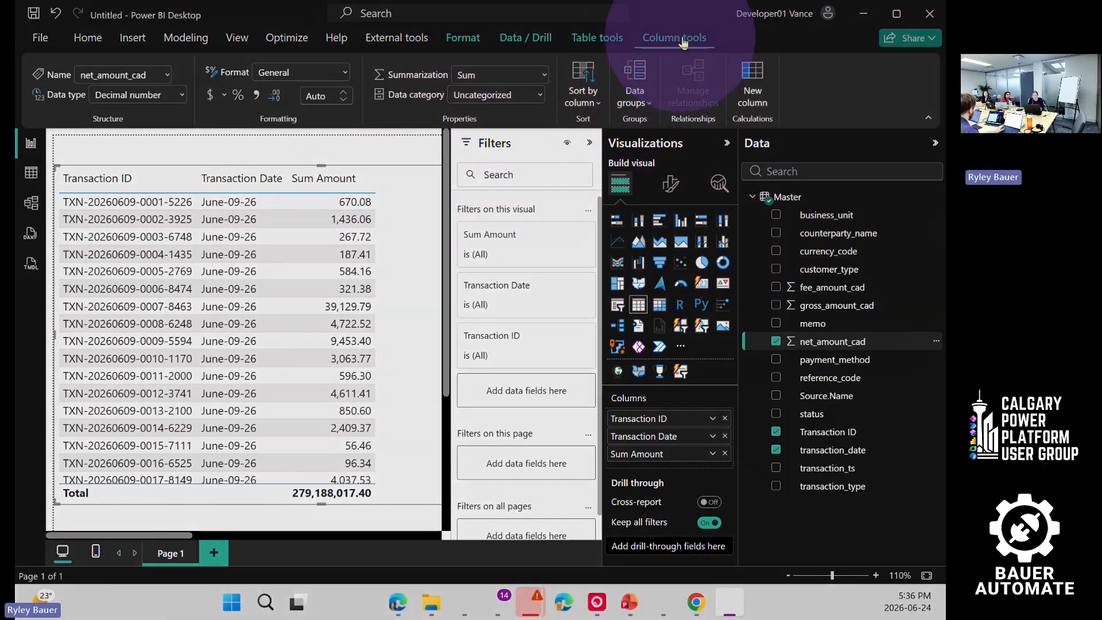
pyautogui.click(345, 72)
pyautogui.click(294, 123)
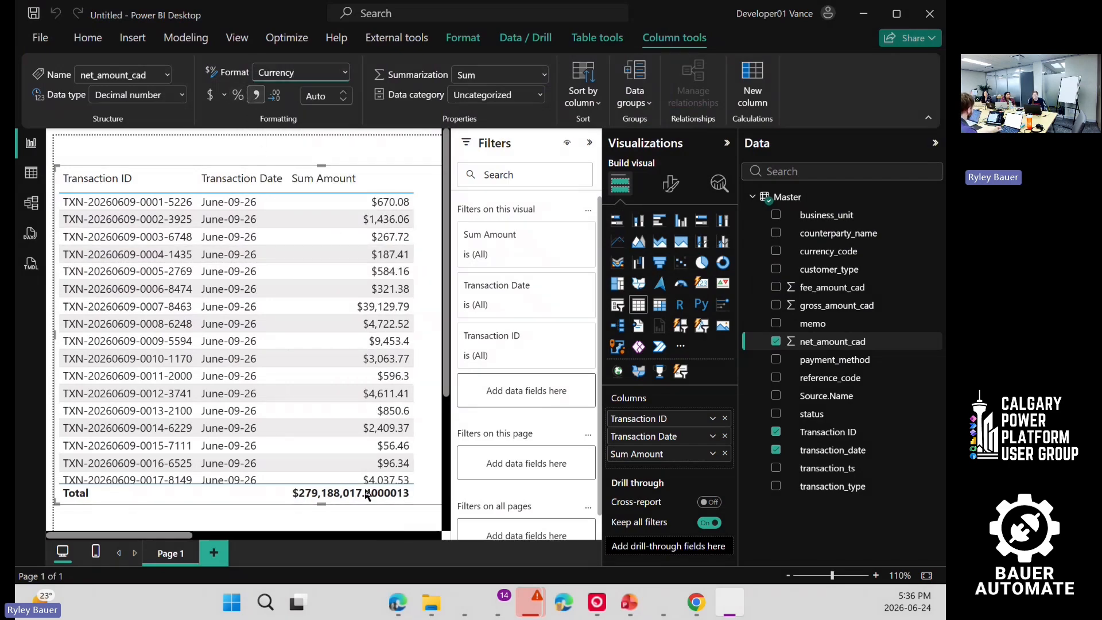
pyautogui.click(320, 95)
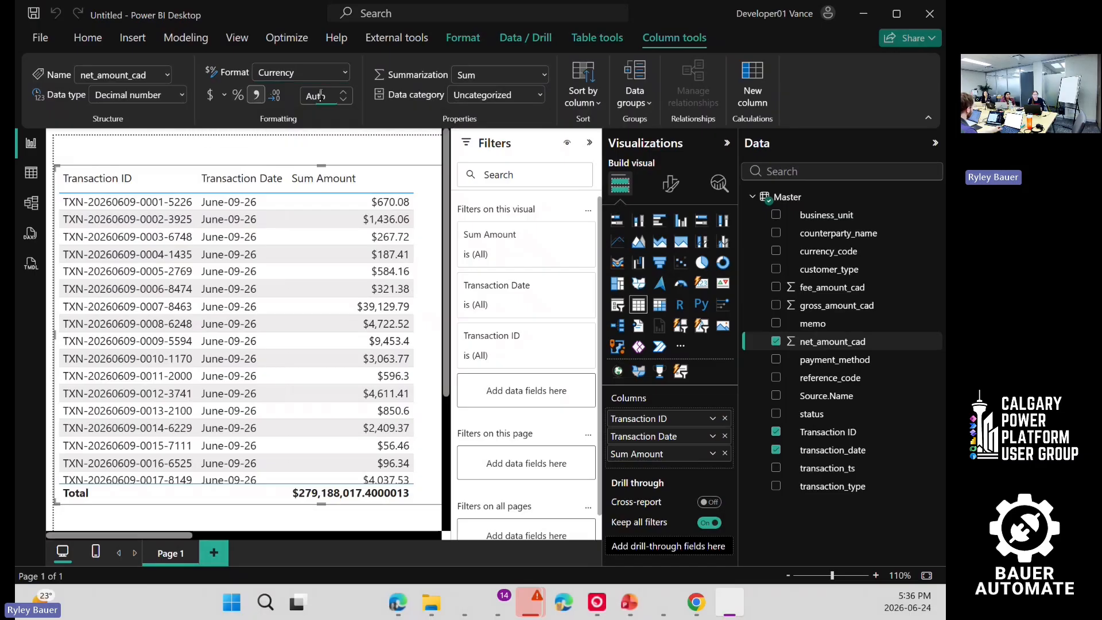
pyautogui.write('2')
pyautogui.press('Return')
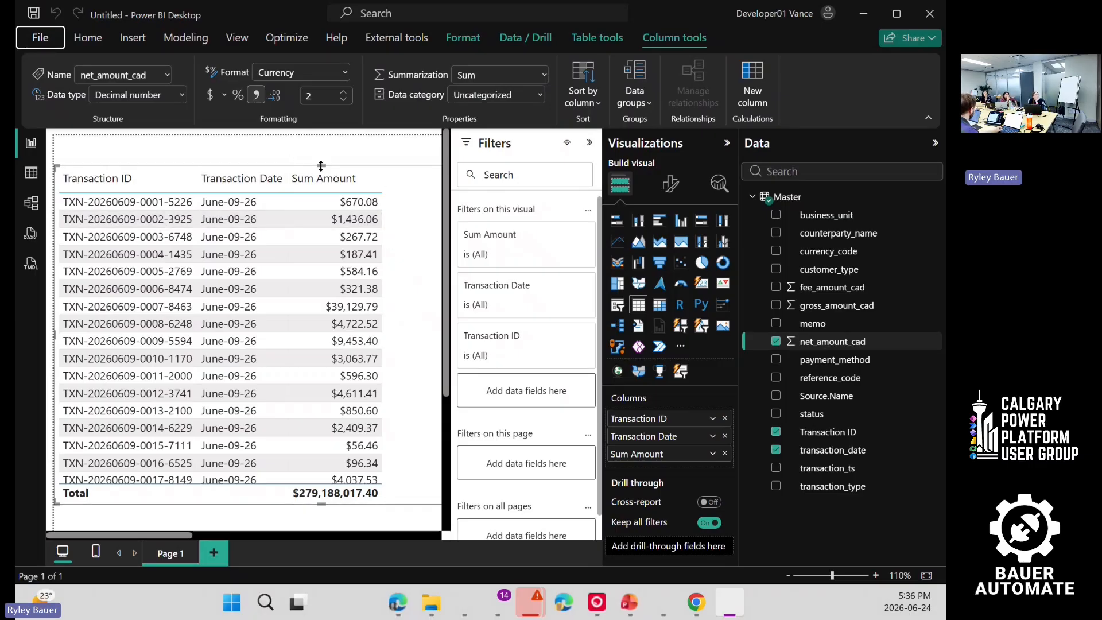
# Step: Lower the table visual's upper edge to free space above it, and add a compact slicer on transaction_date below the table
pyautogui.moveTo(321, 182); pyautogui.dragTo(322, 265)
pyautogui.click(269, 191)
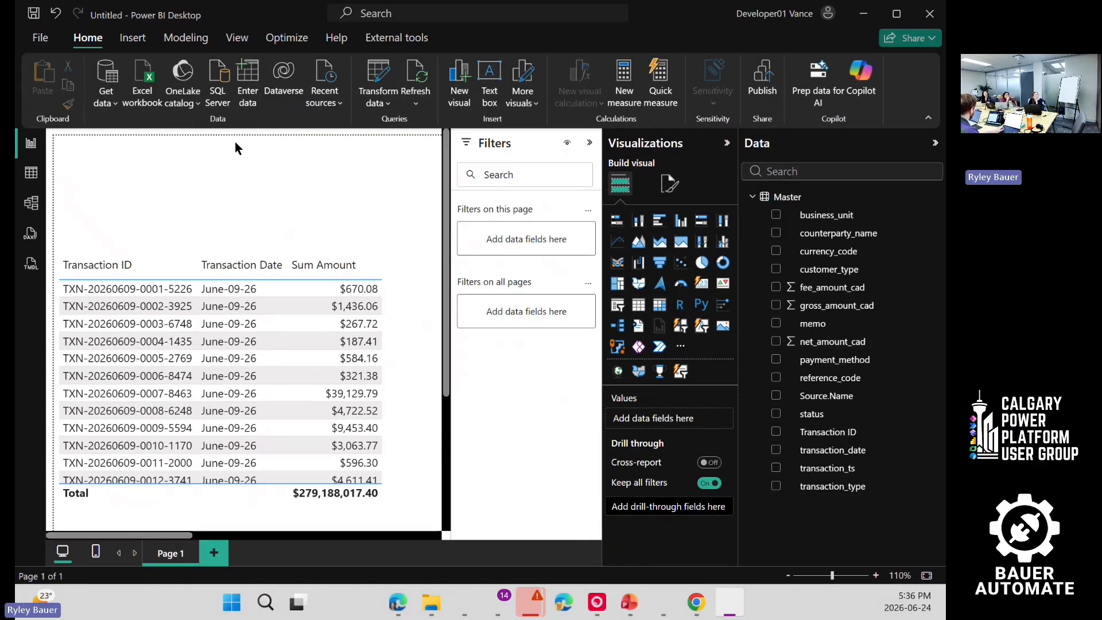
pyautogui.click(618, 309)
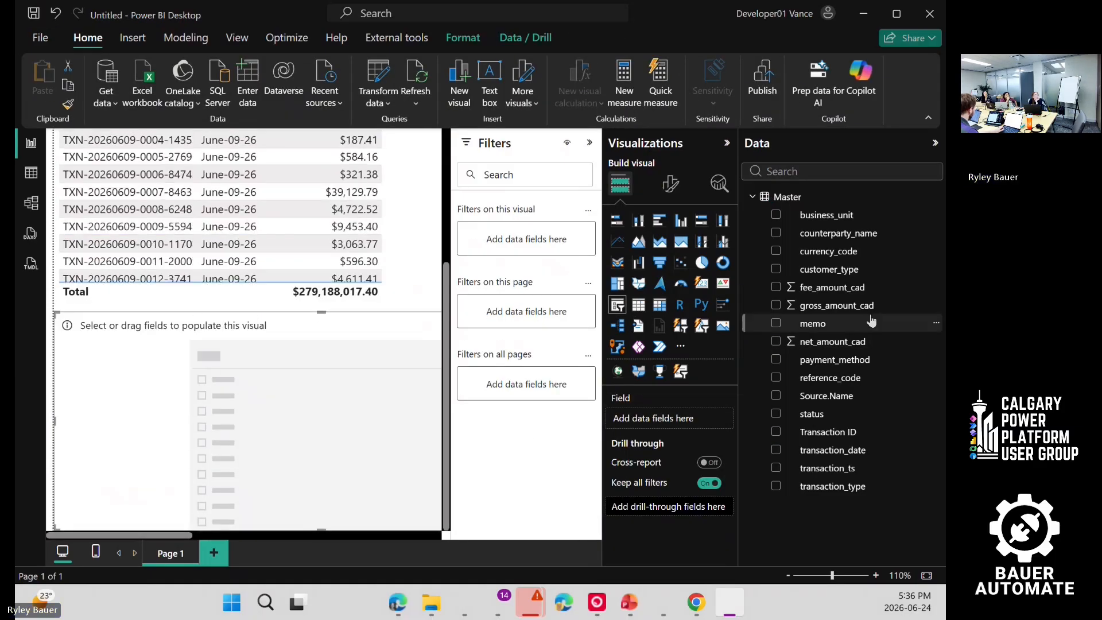
pyautogui.click(831, 450)
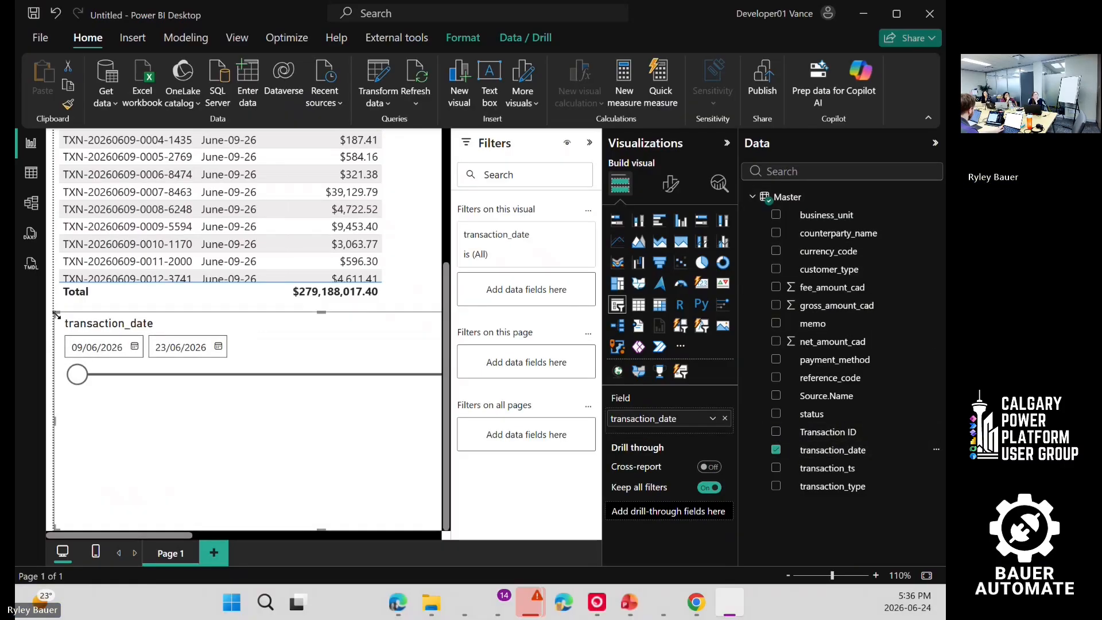
pyautogui.moveTo(57, 315); pyautogui.dragTo(79, 306)
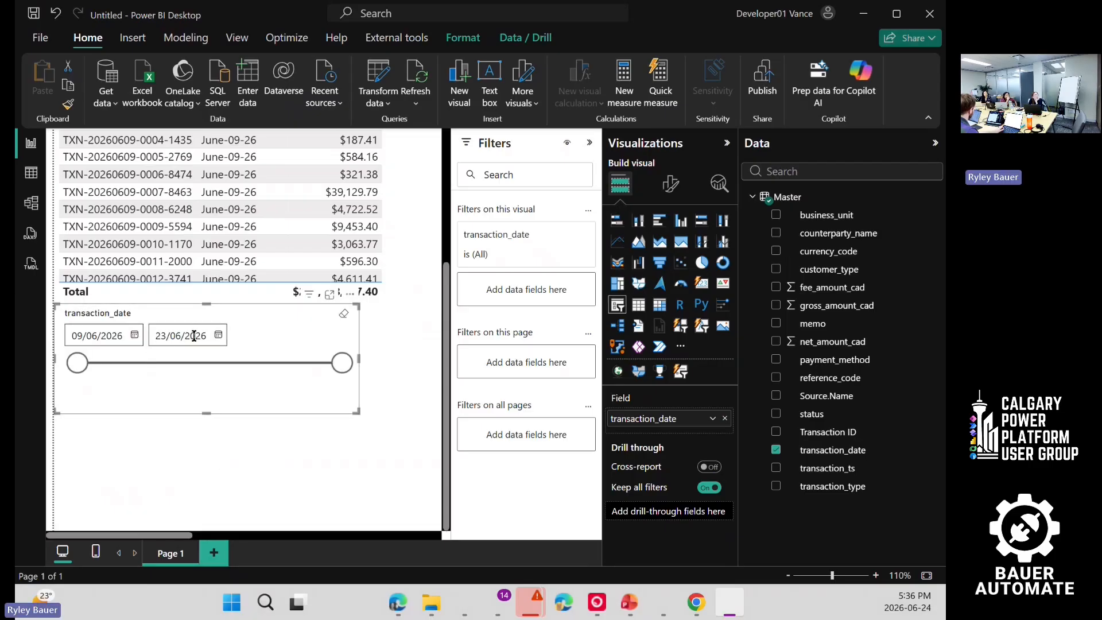
pyautogui.moveTo(226, 304); pyautogui.dragTo(225, 326)
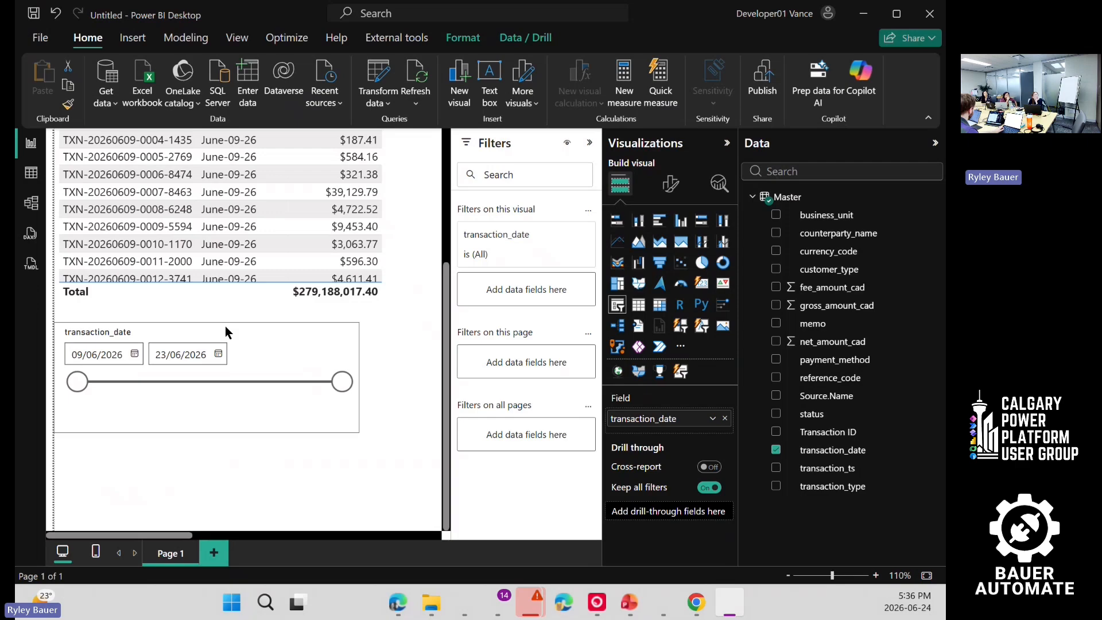
# Step: Change the transaction_date slicer's style to Dropdown and move it into the free space above the table
pyautogui.click(671, 185)
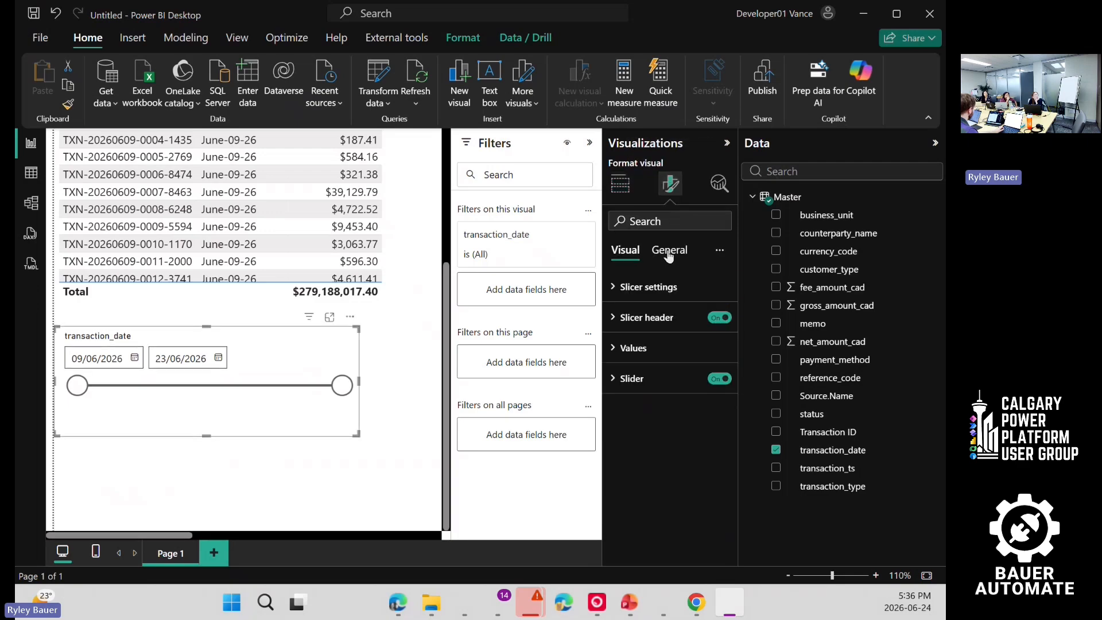
pyautogui.click(646, 287)
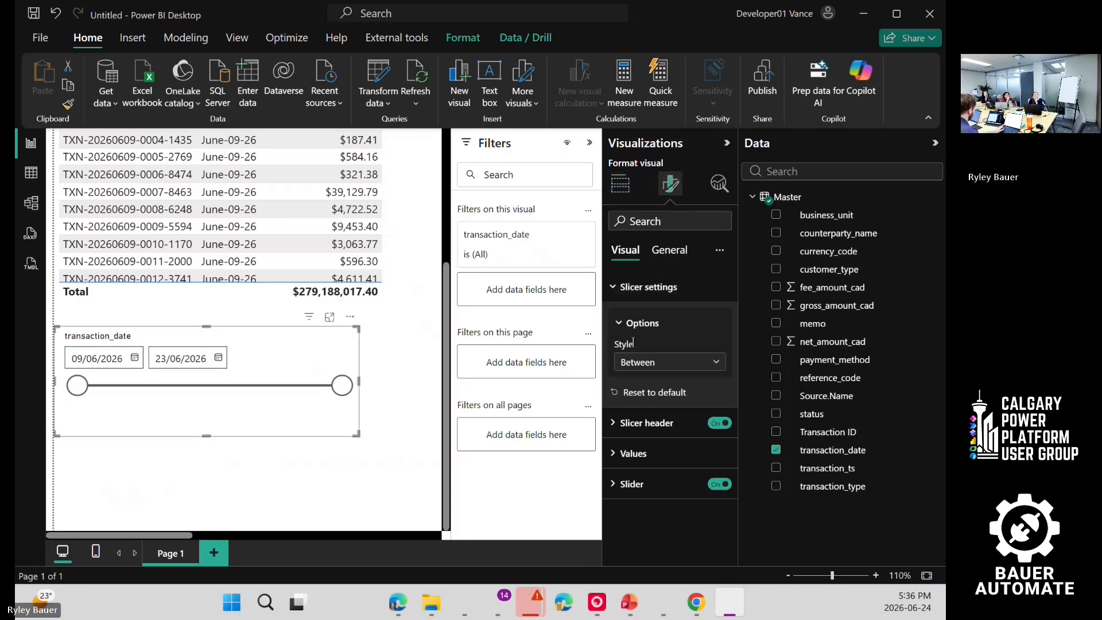
pyautogui.click(648, 365)
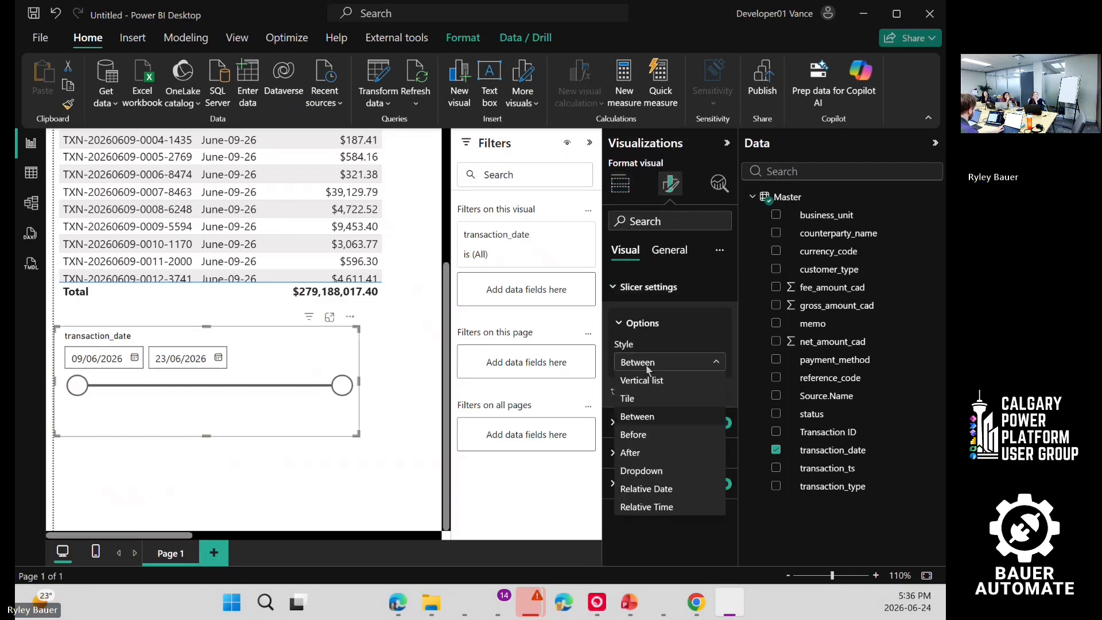
pyautogui.click(640, 470)
pyautogui.click(174, 359)
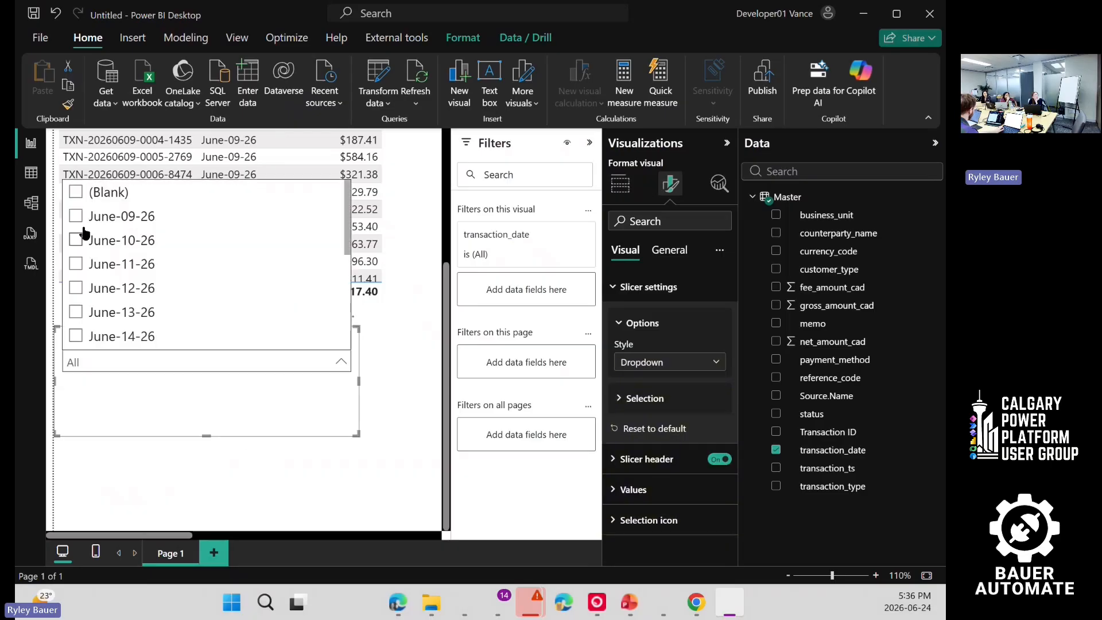
pyautogui.click(366, 406)
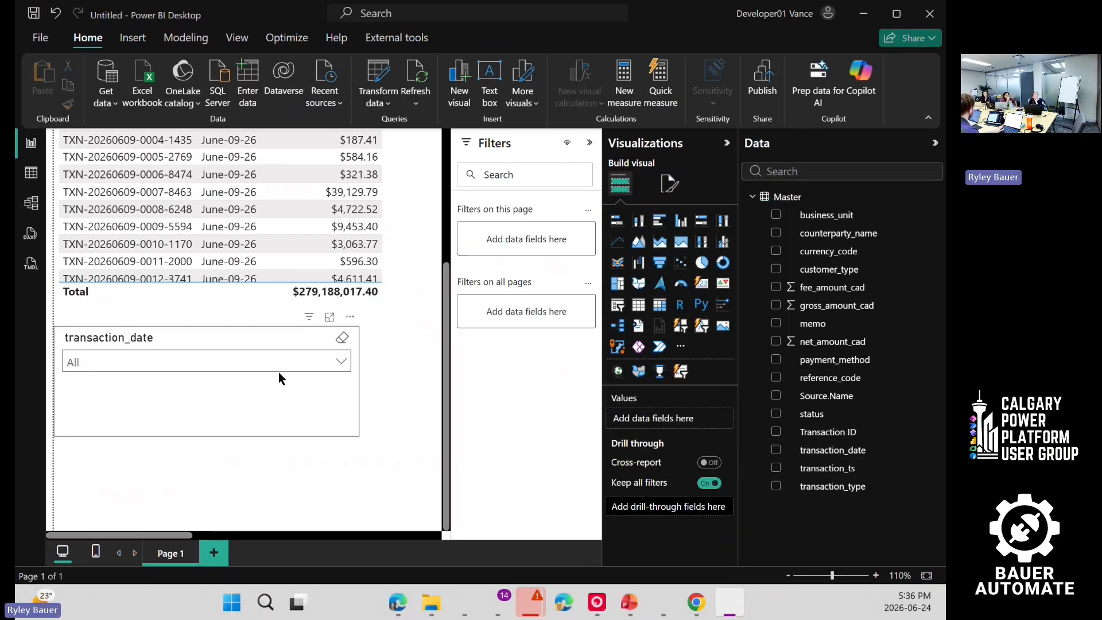
pyautogui.scroll(3, 278, 372)
pyautogui.moveTo(155, 485); pyautogui.dragTo(161, 238)
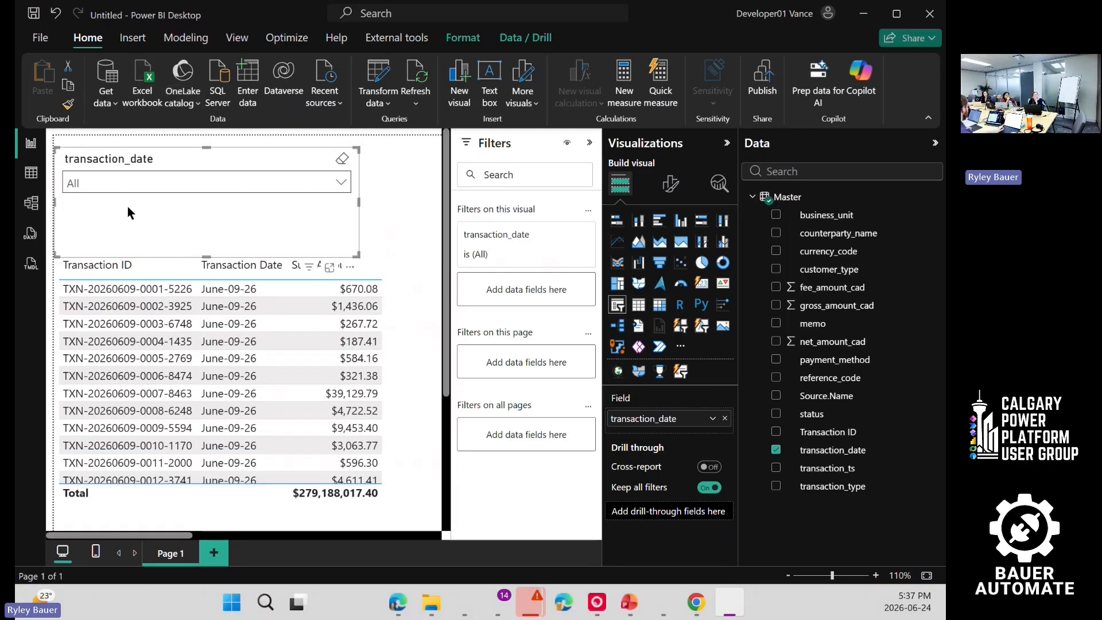
# Step: Try the date slicer on the table with June-11-26, June-13-26 and June-12-26 in turn, and clear the selection
pyautogui.scroll(-3, 369, 344)
pyautogui.scroll(-20, 369, 344)
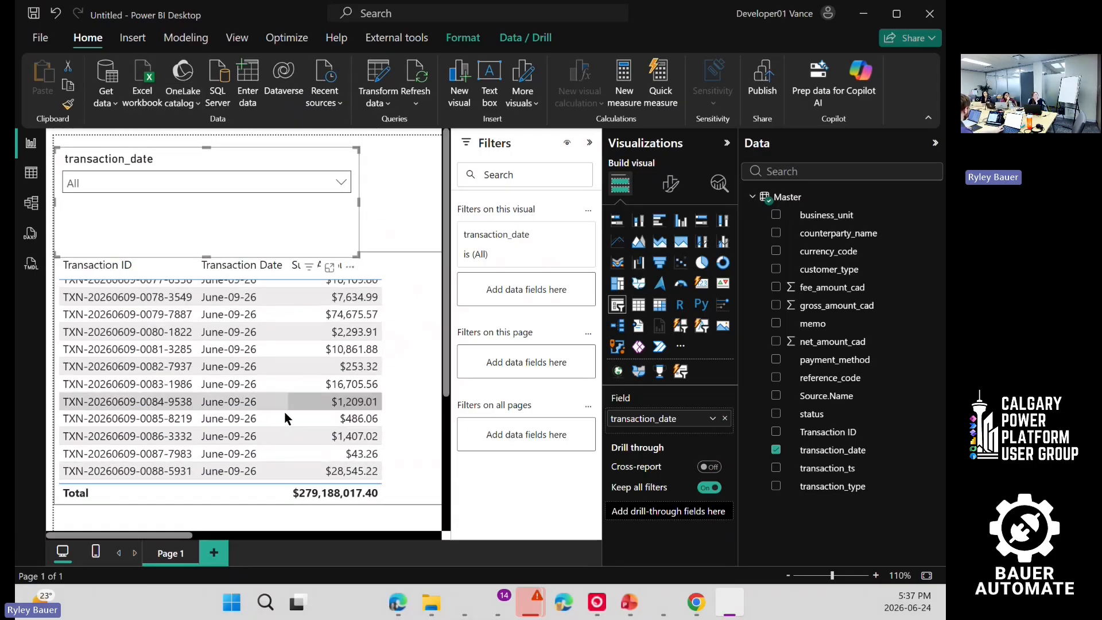
pyautogui.click(174, 180)
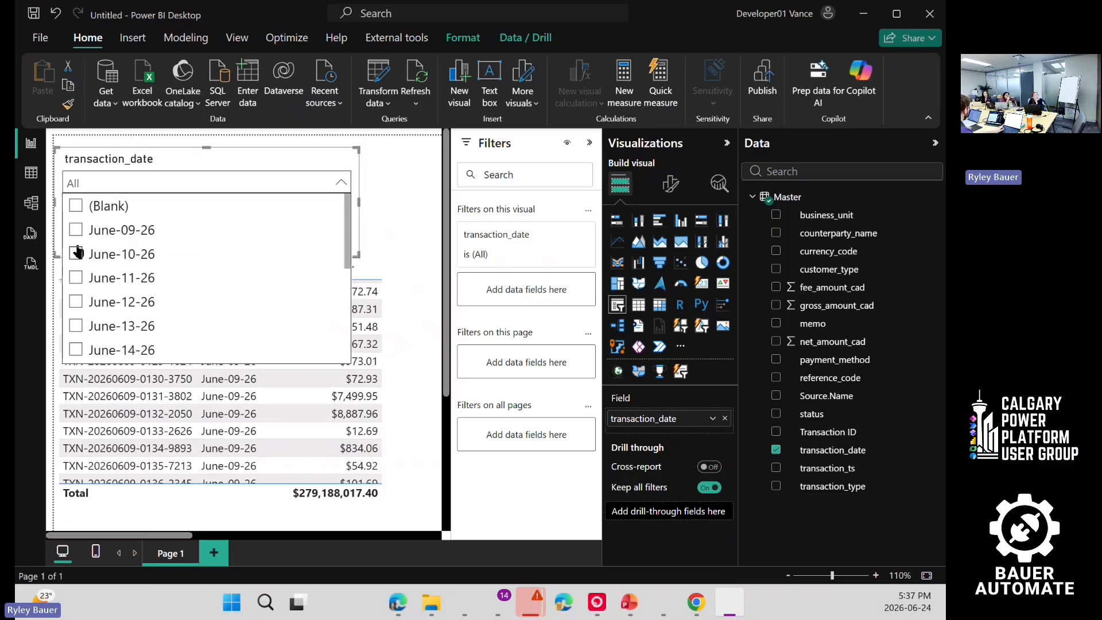
pyautogui.click(75, 278)
pyautogui.click(411, 213)
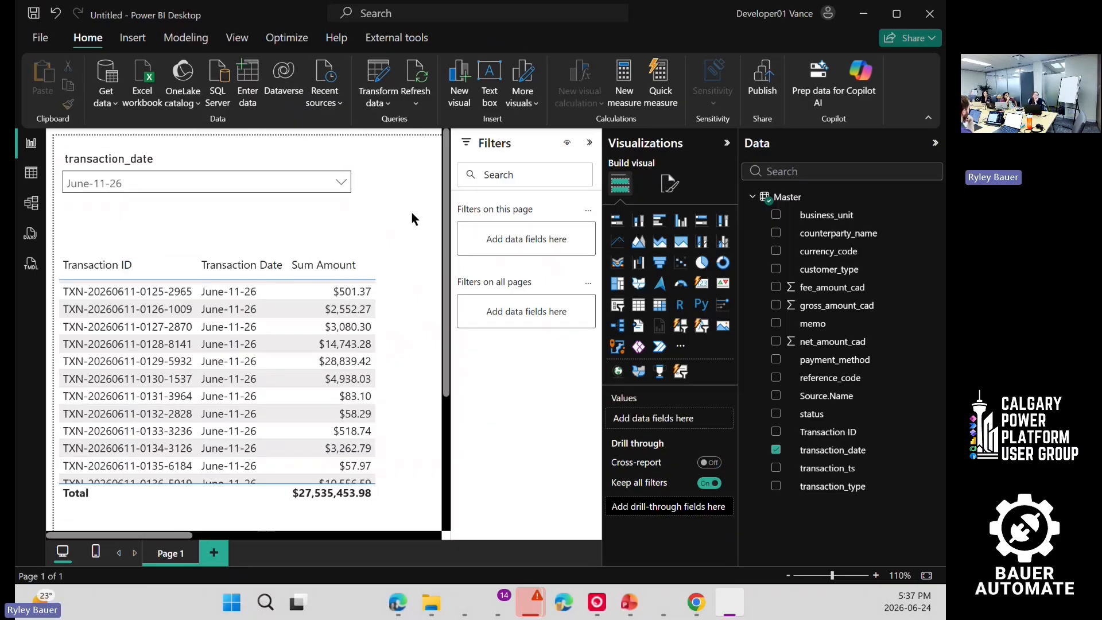
pyautogui.click(150, 176)
pyautogui.click(76, 326)
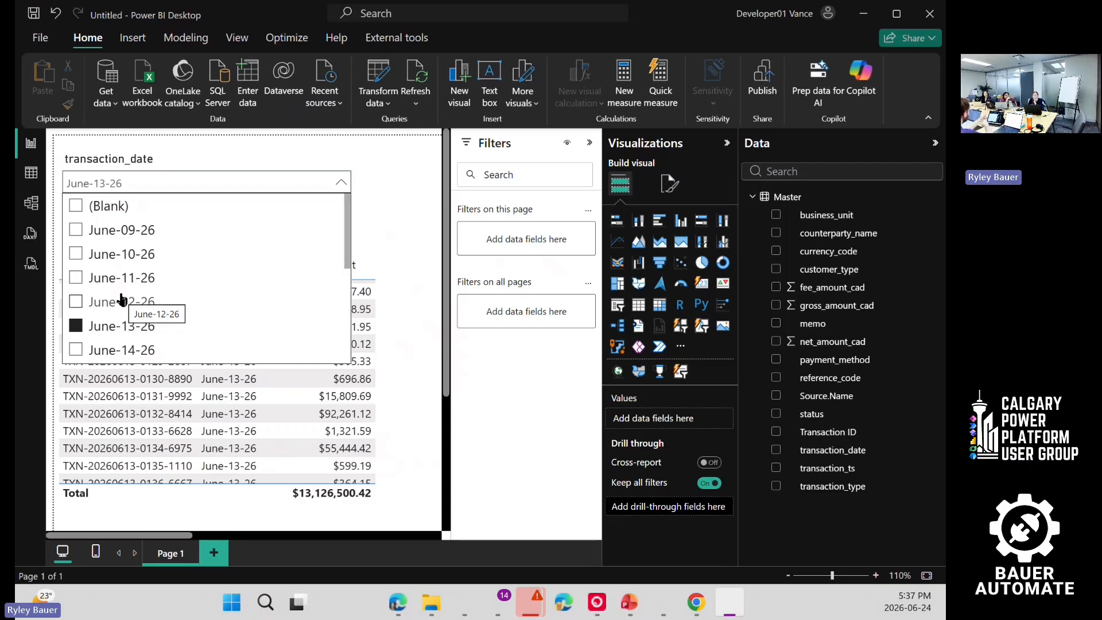
pyautogui.click(76, 301)
pyautogui.click(75, 302)
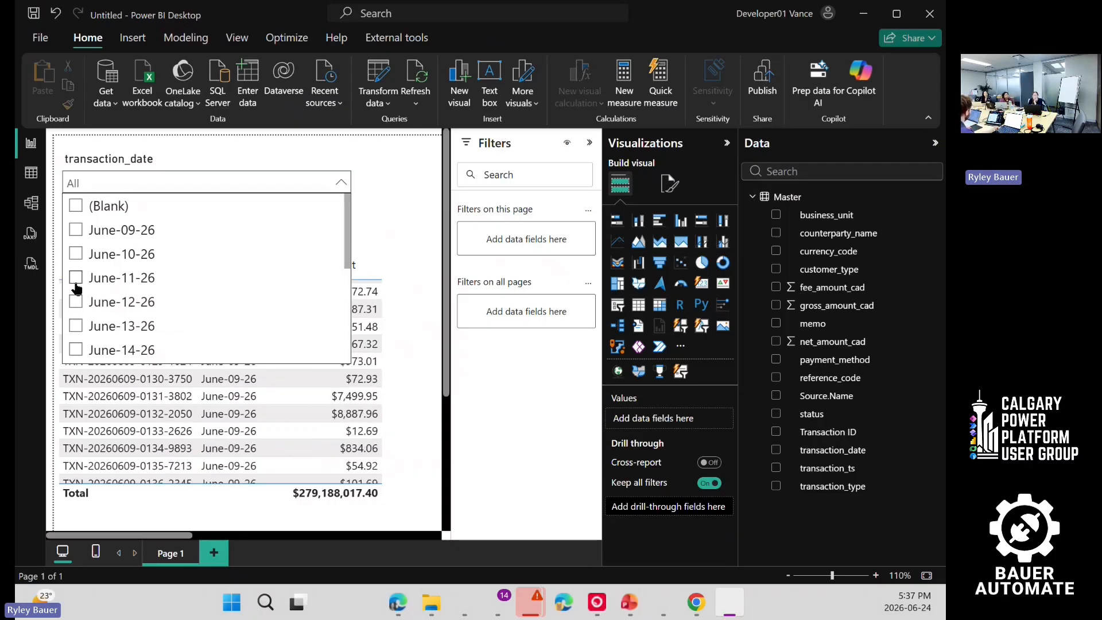
pyautogui.click(181, 139)
# Step: Narrow the transaction_date slicer and place a copy beside it that uses the customer_type field instead
pyautogui.click(194, 157)
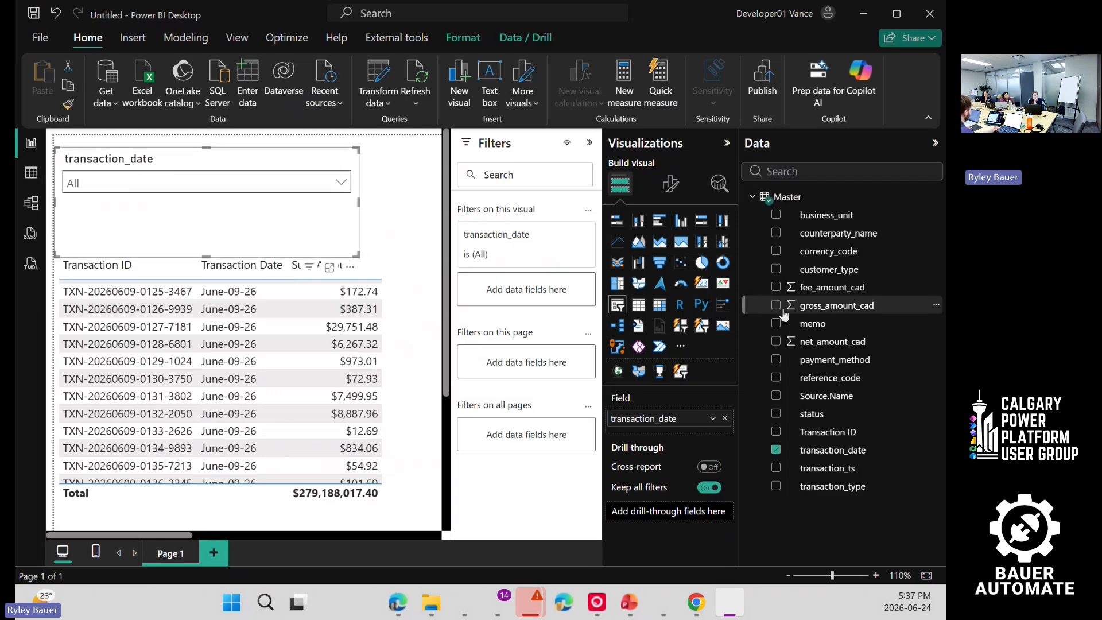
pyautogui.moveTo(359, 202); pyautogui.dragTo(301, 201)
pyautogui.hotkey('ctrl', 'c')
pyautogui.hotkey('ctrl', 'v')
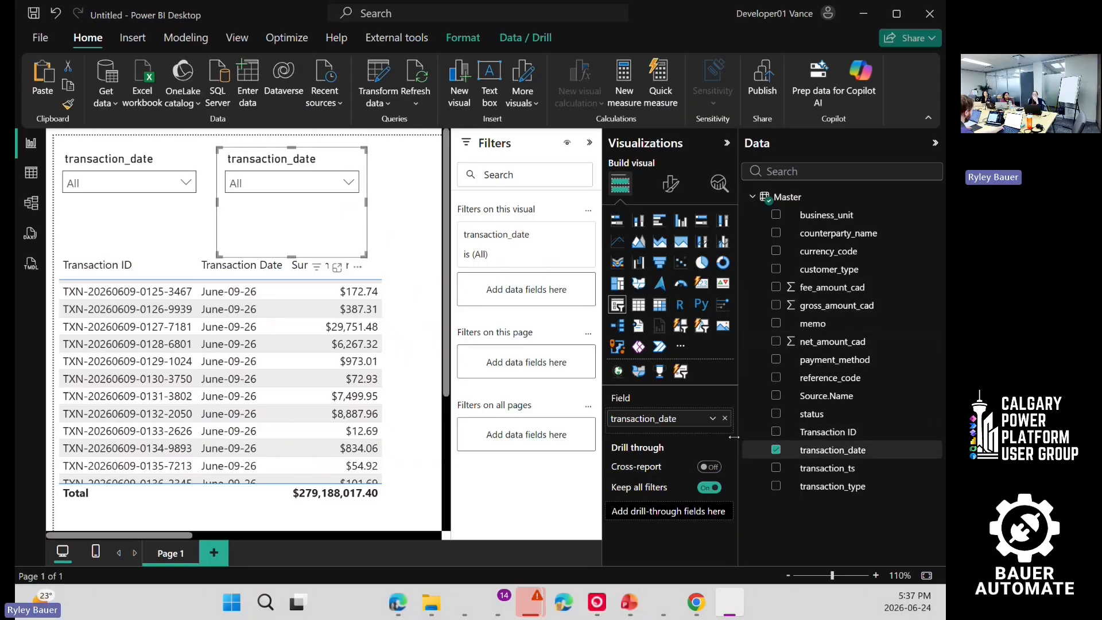
pyautogui.click(725, 419)
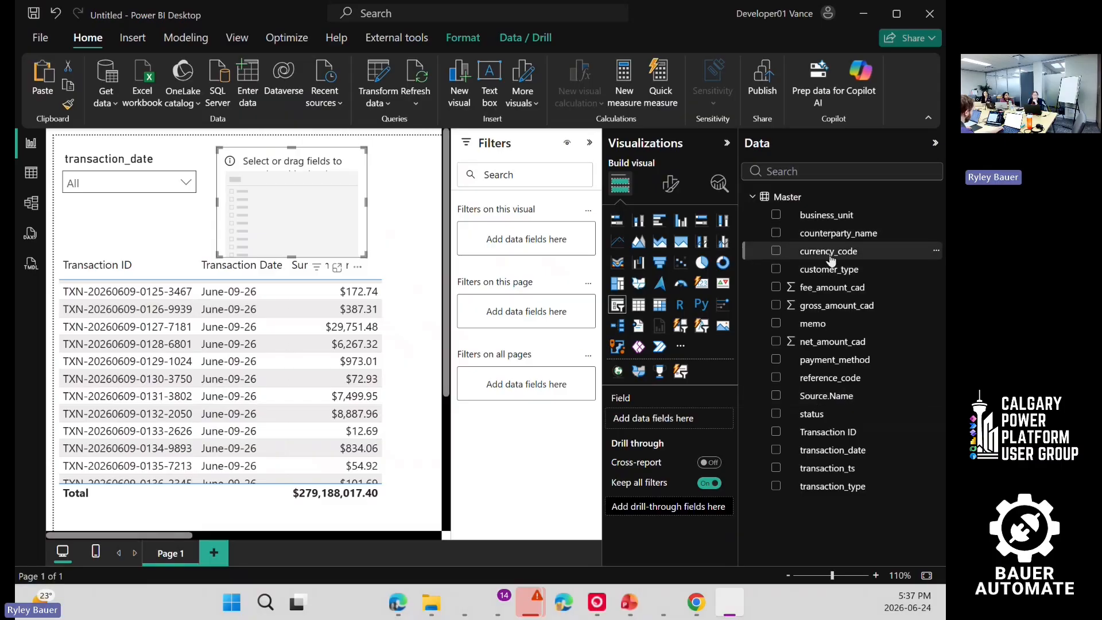
pyautogui.moveTo(831, 268); pyautogui.dragTo(645, 430)
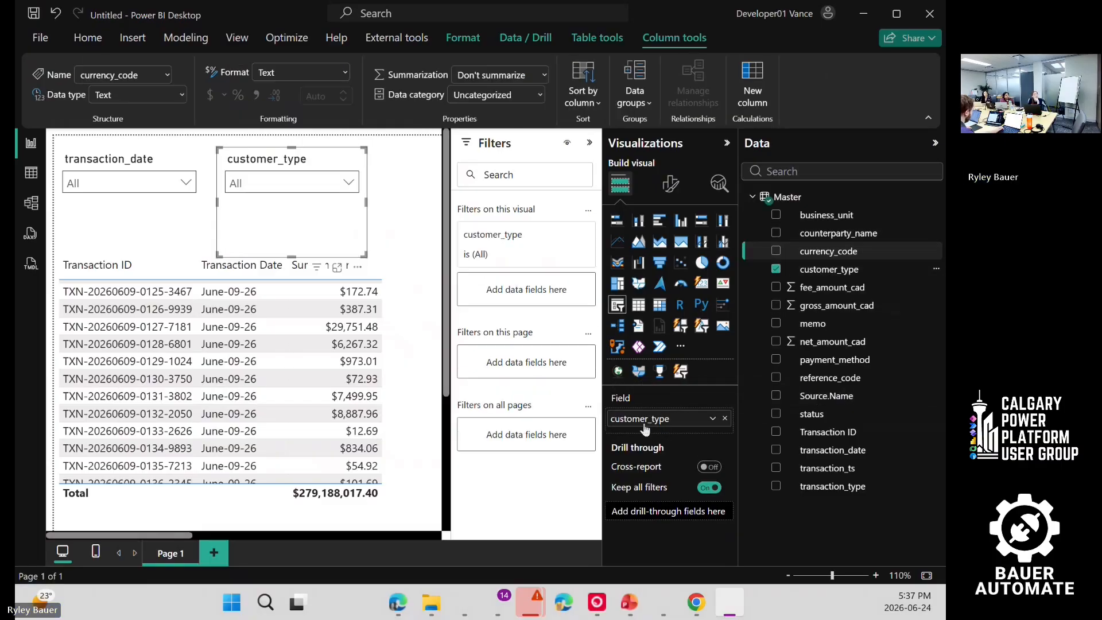
# Step: Try the customer_type slicer with Enterprise, Mid-Market and Non-Profit in turn, and clear the selection
pyautogui.click(281, 182)
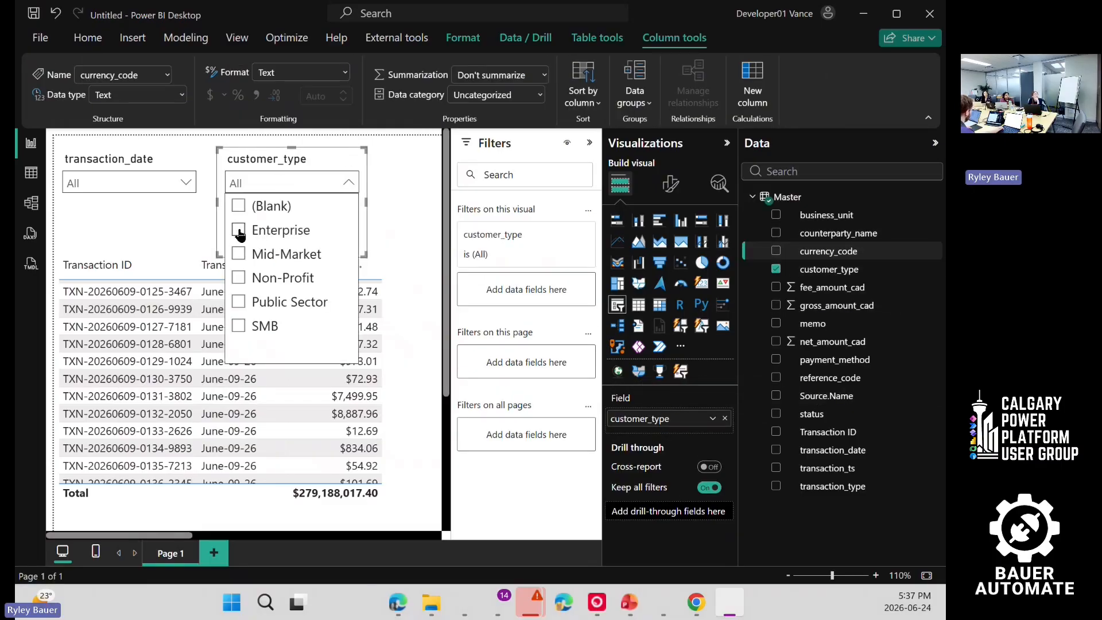
pyautogui.click(238, 230)
pyautogui.click(238, 254)
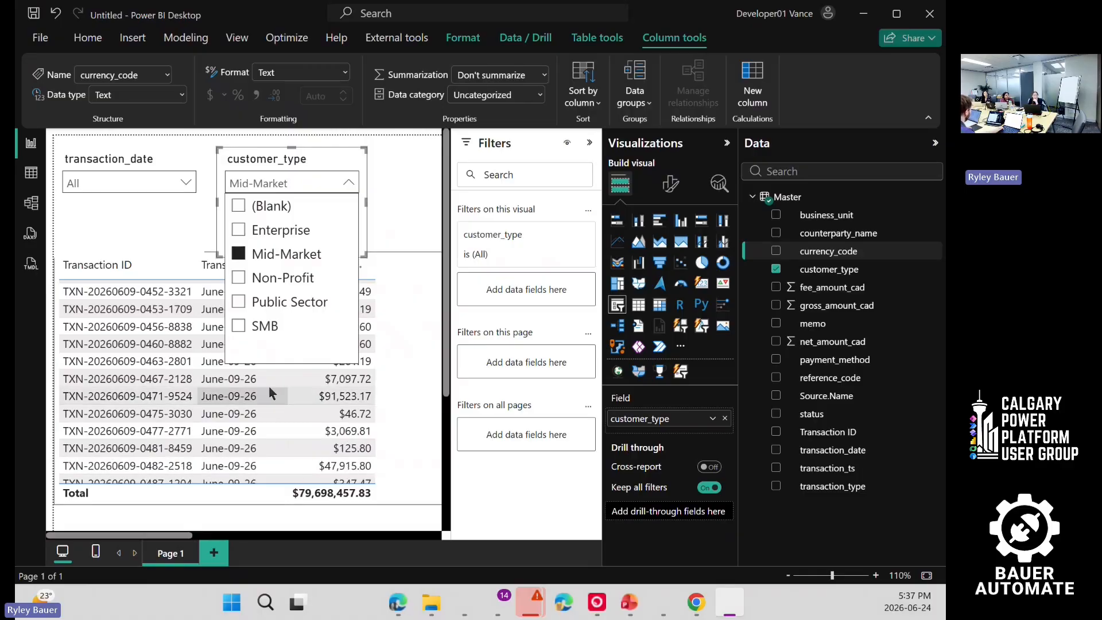
pyautogui.click(245, 278)
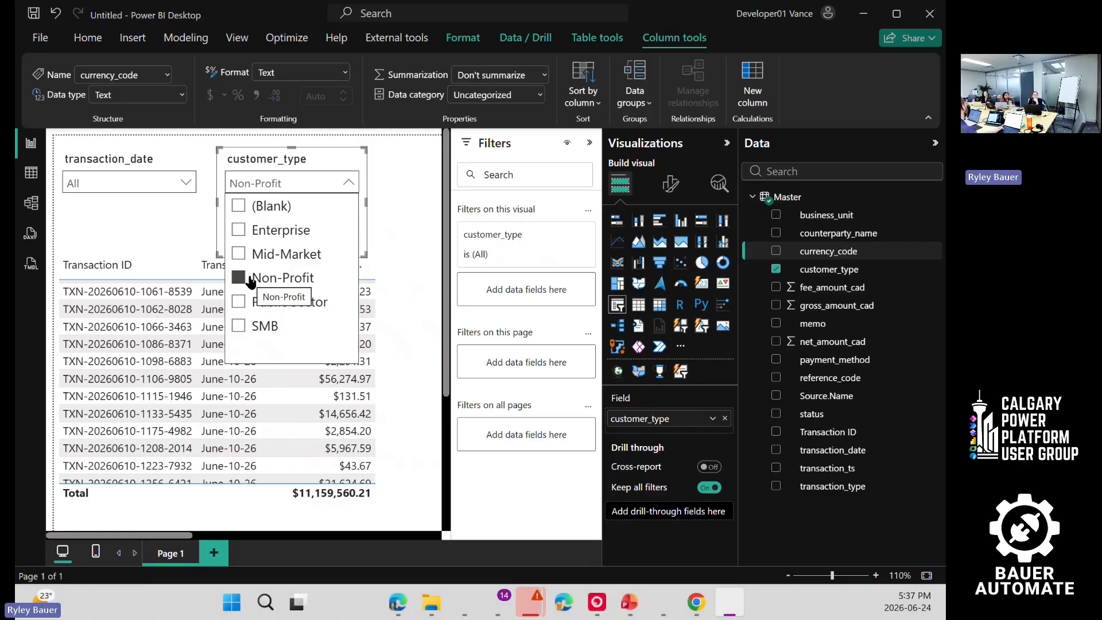
pyautogui.click(251, 279)
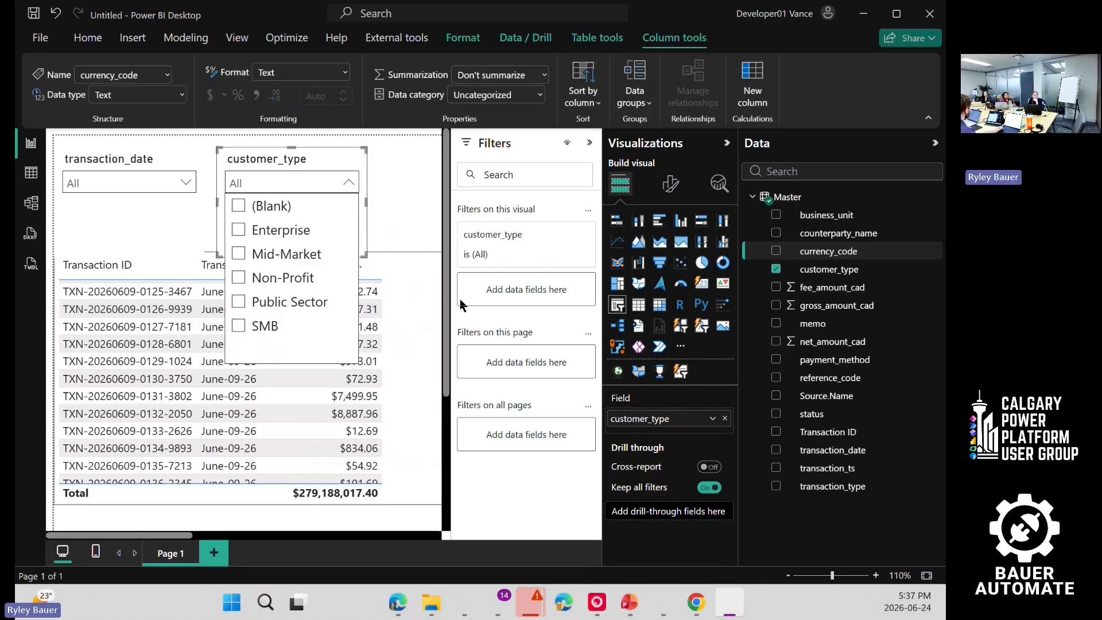
pyautogui.click(402, 203)
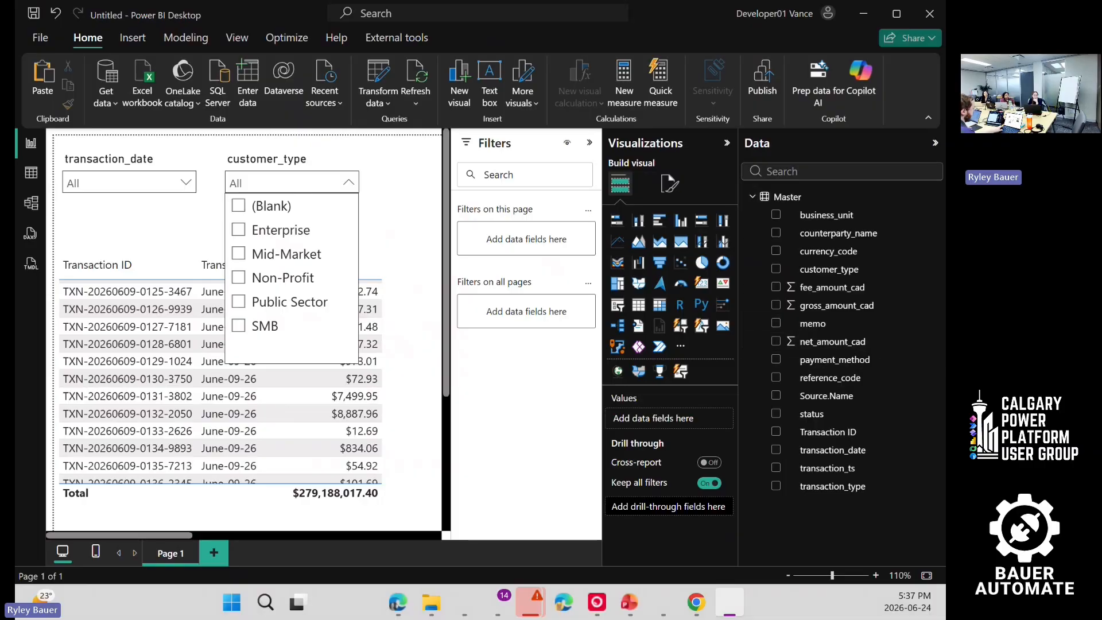
# Step: Switch to the transactions_2026-06-10 file in Excel and format its whole data range A1:O1805 as a table with headers
pyautogui.hotkey('alt', 'Tab')
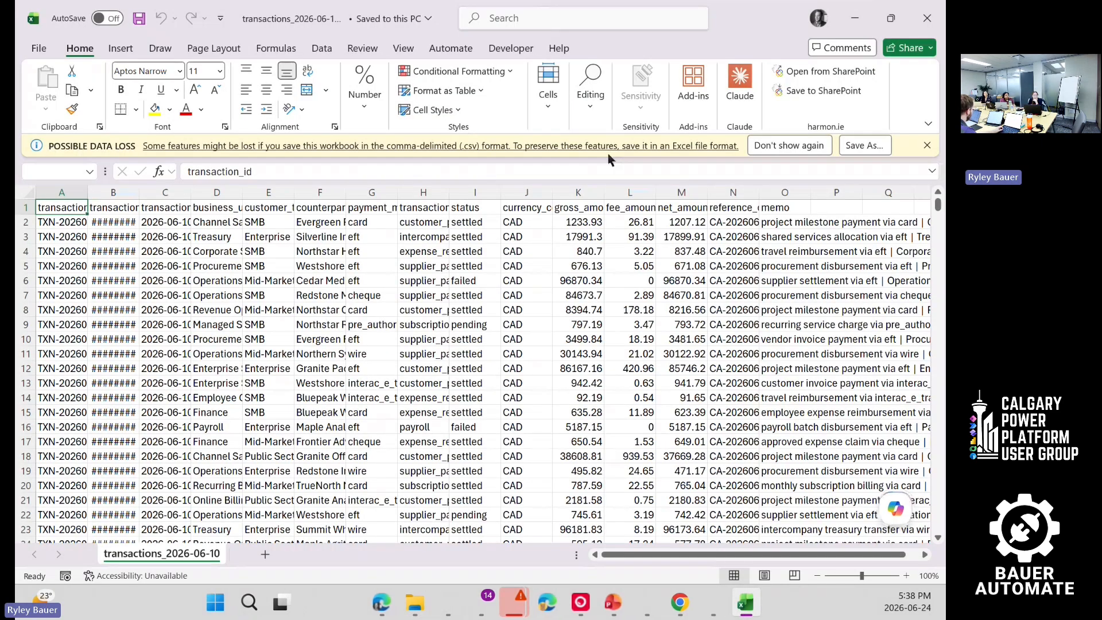
pyautogui.click(339, 222)
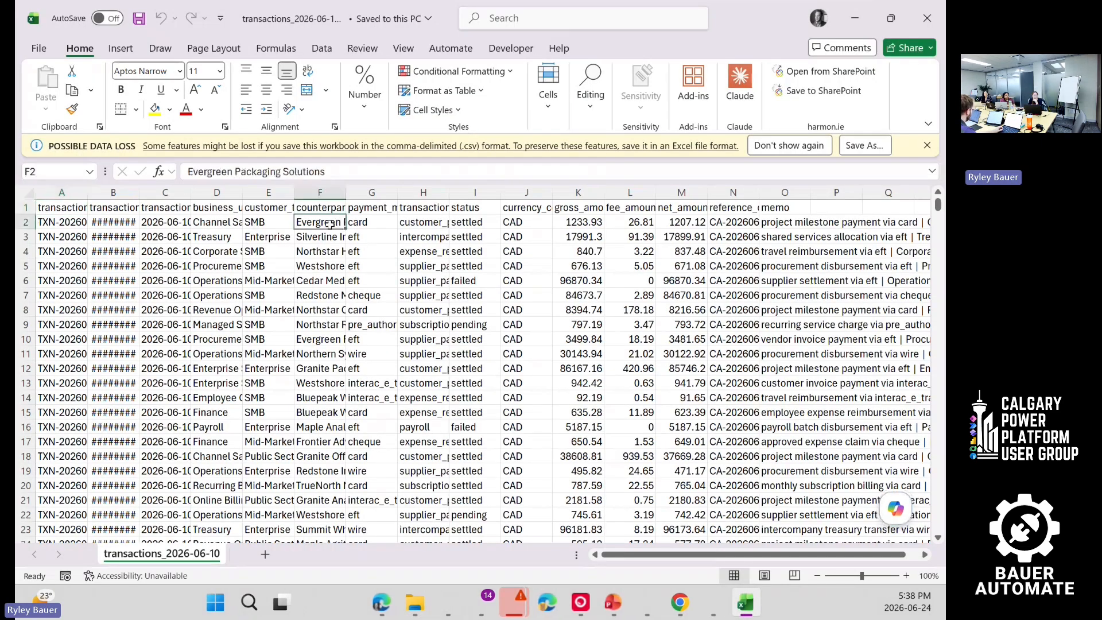
pyautogui.click(323, 207)
pyautogui.hotkey('ctrl', 'a')
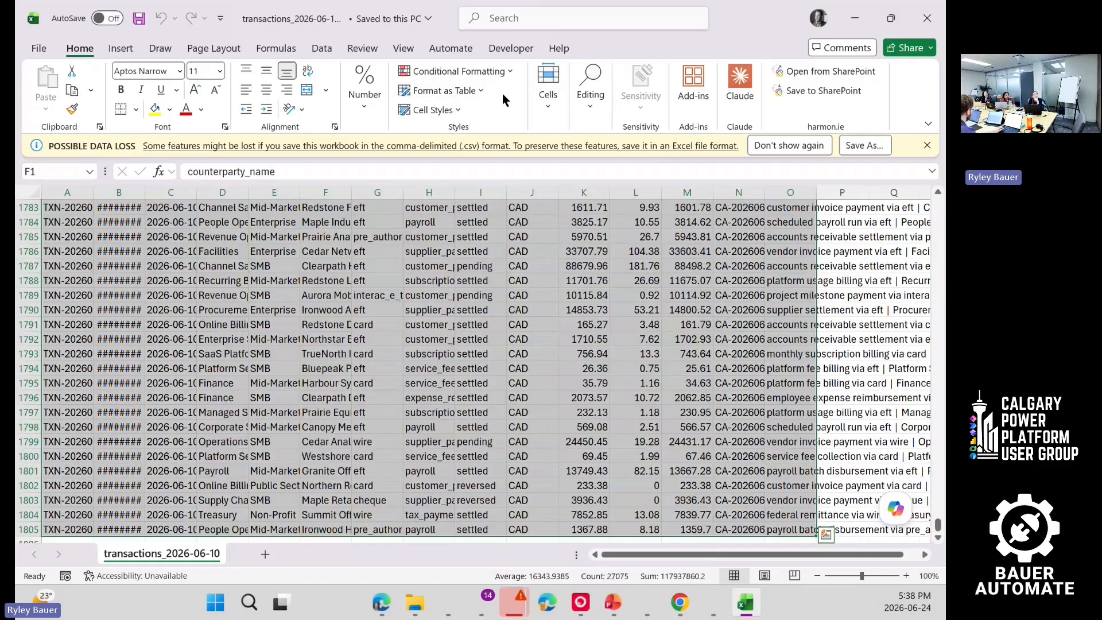
pyautogui.click(451, 95)
pyautogui.click(422, 142)
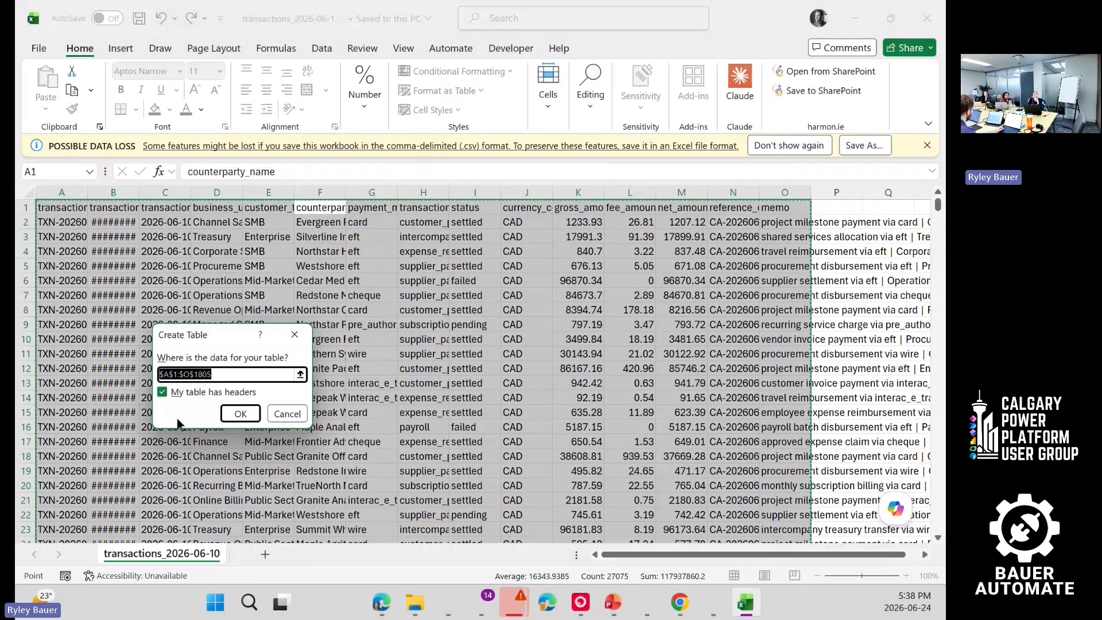
pyautogui.click(234, 412)
pyautogui.click(320, 297)
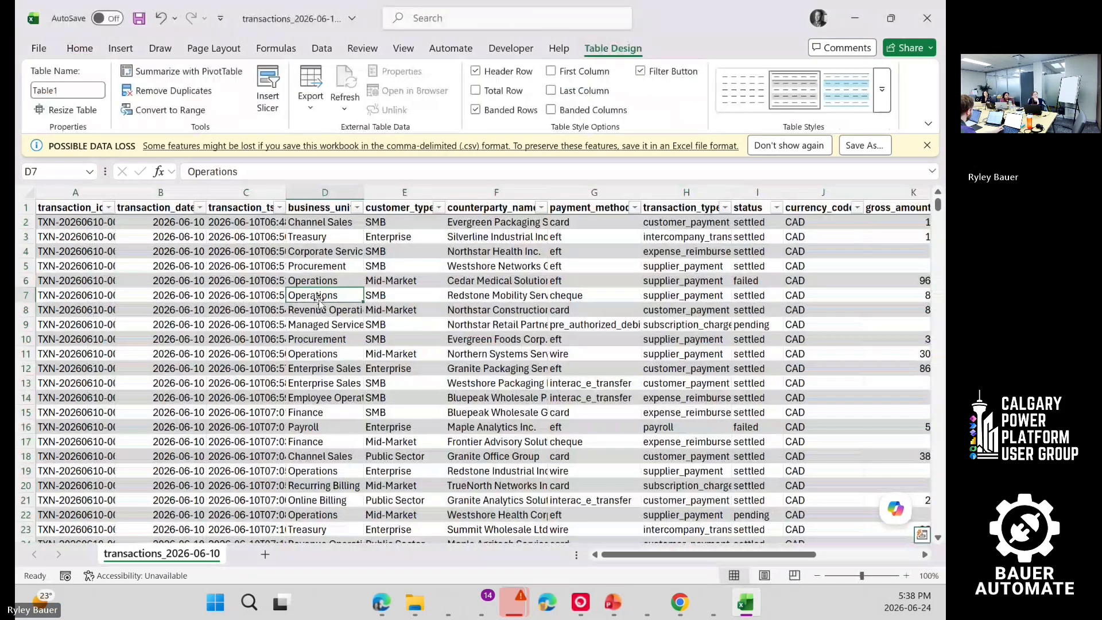
pyautogui.click(305, 208)
pyautogui.click(316, 225)
pyautogui.click(389, 224)
pyautogui.moveTo(392, 252); pyautogui.dragTo(393, 267)
pyautogui.click(382, 234)
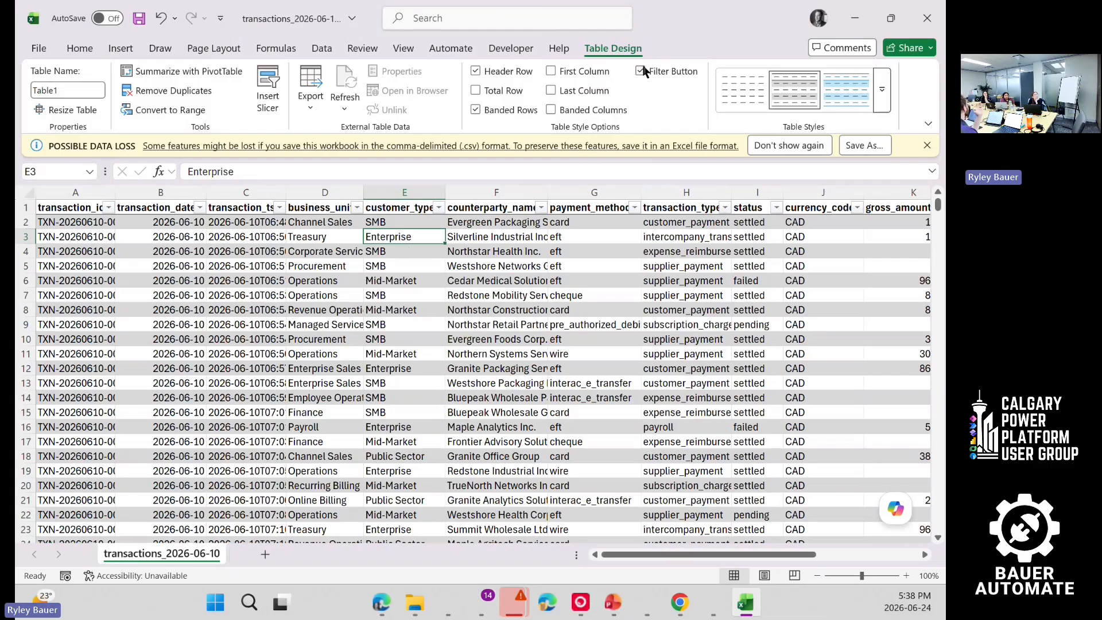
# Step: Switch back to the Power BI report and filter the table to Mid-Market with the customer_type slicer
pyautogui.click(855, 17)
pyautogui.click(238, 254)
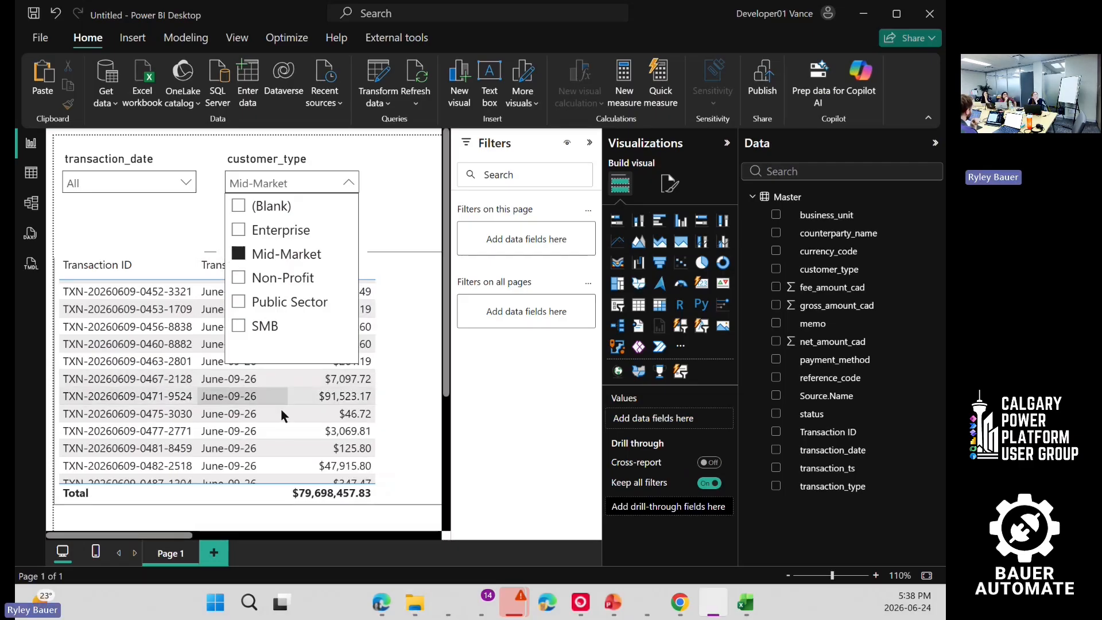
pyautogui.scroll(-20, 193, 409)
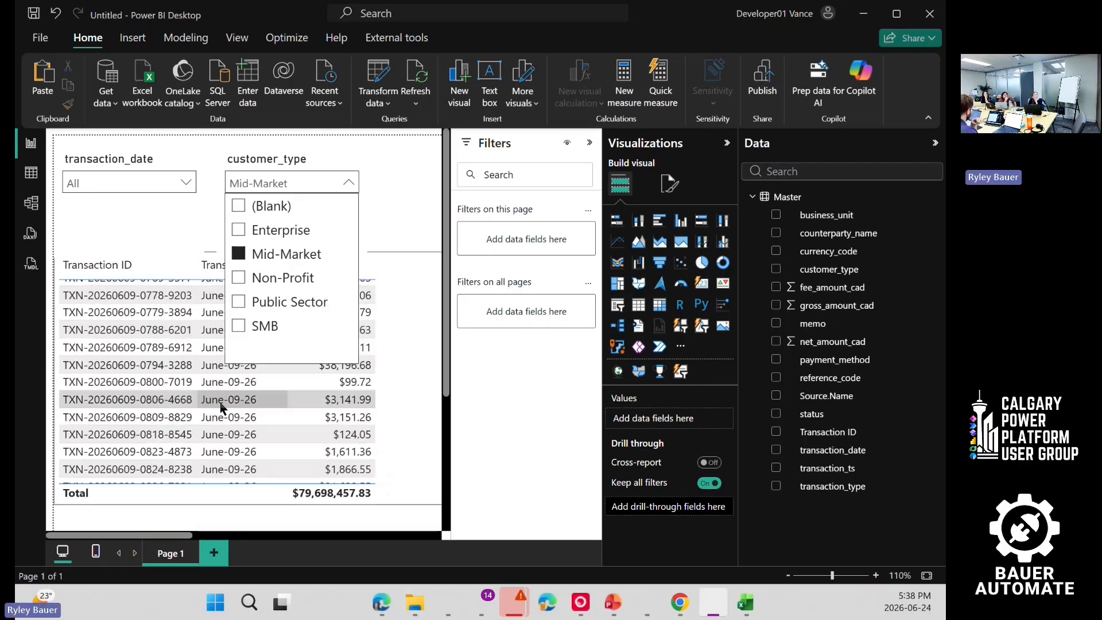
# Step: Try the transaction_date slicer with June-11-26, June-12-26 and June-13-26 together, and clear the date selection
pyautogui.click(163, 172)
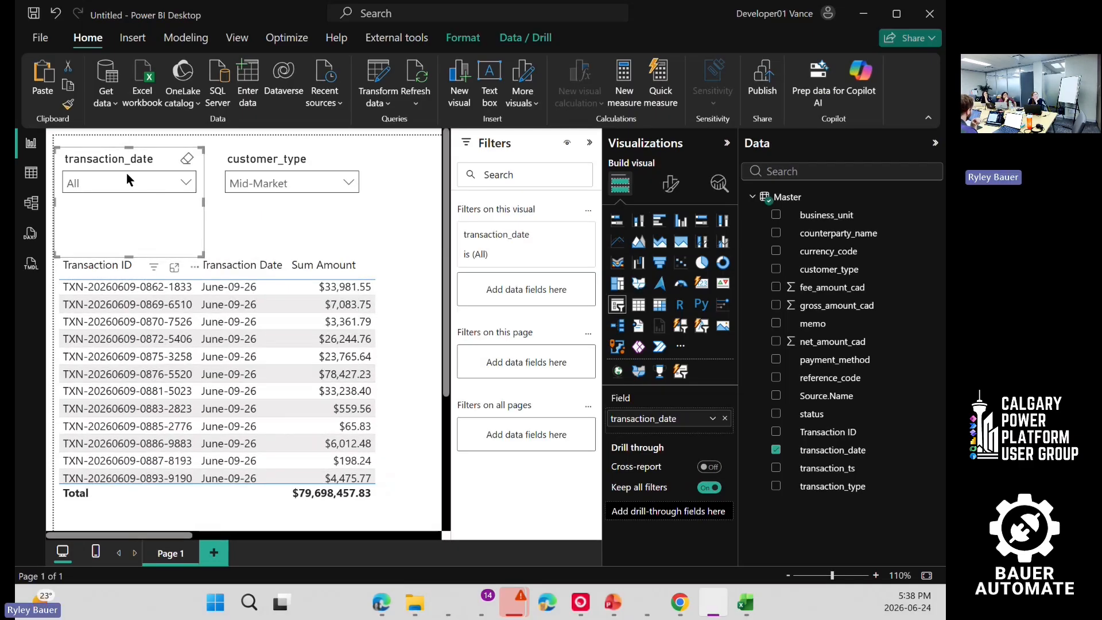
pyautogui.click(127, 180)
pyautogui.click(102, 254)
pyautogui.click(81, 278)
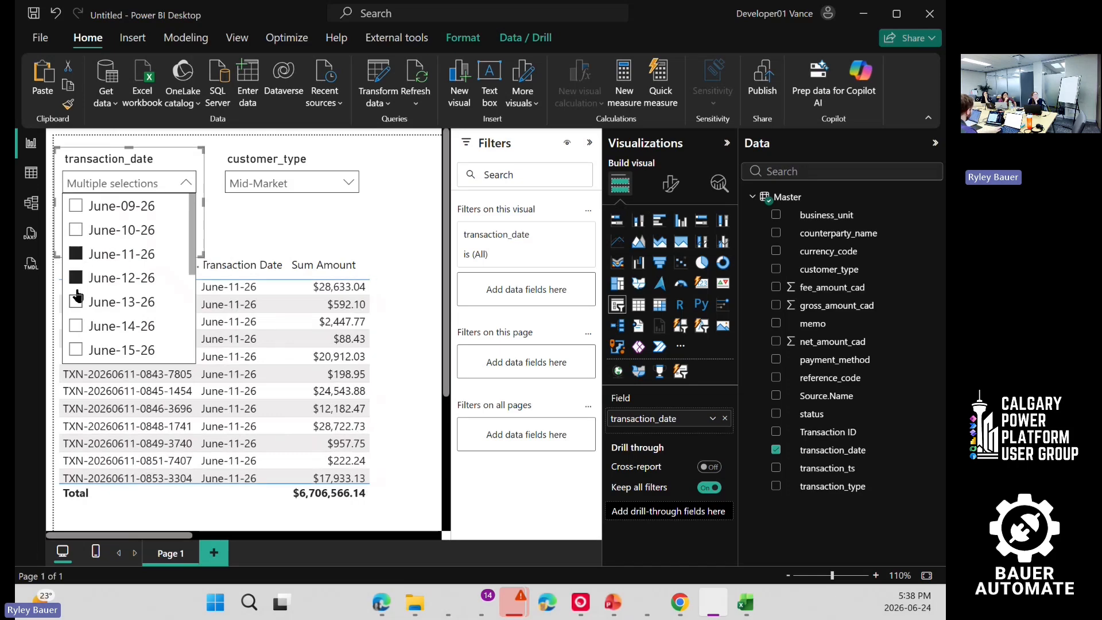
pyautogui.click(83, 302)
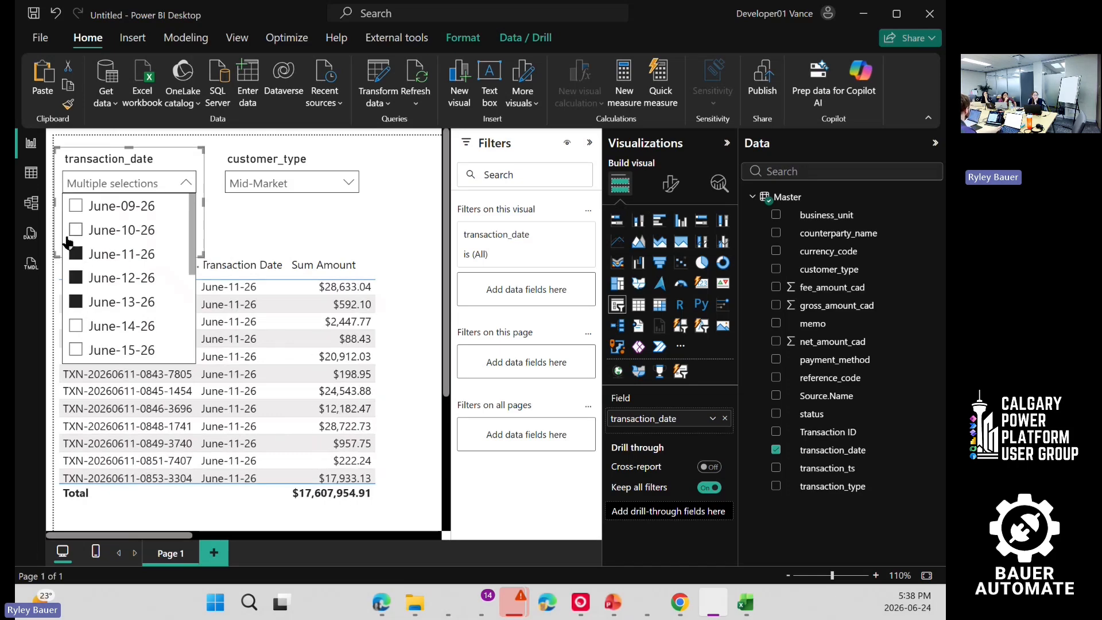
pyautogui.click(78, 255)
pyautogui.click(127, 188)
pyautogui.click(411, 220)
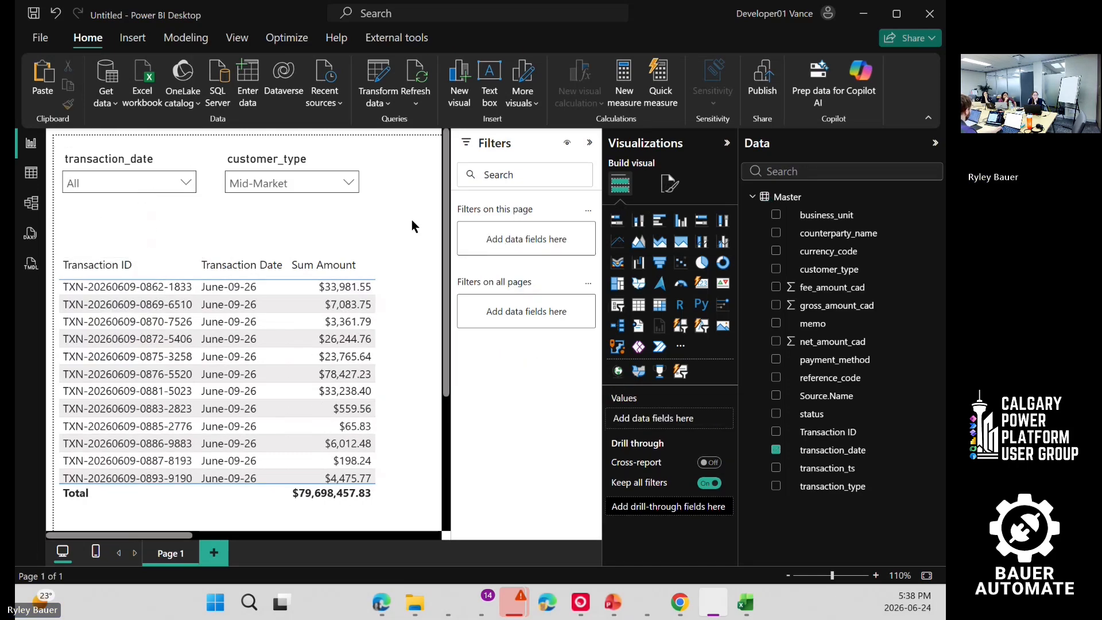
# Step: Add a pie chart below the table with customer_type as the legend and net_amount_cad as the values
pyautogui.scroll(-3, 412, 225)
pyautogui.scroll(-1, 411, 226)
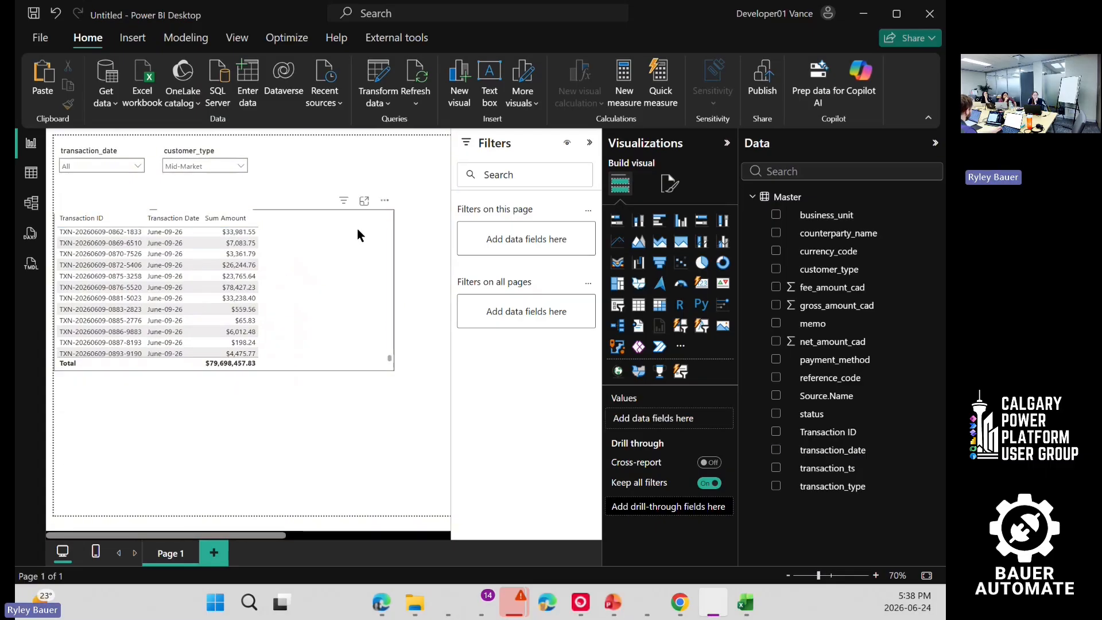
pyautogui.click(701, 263)
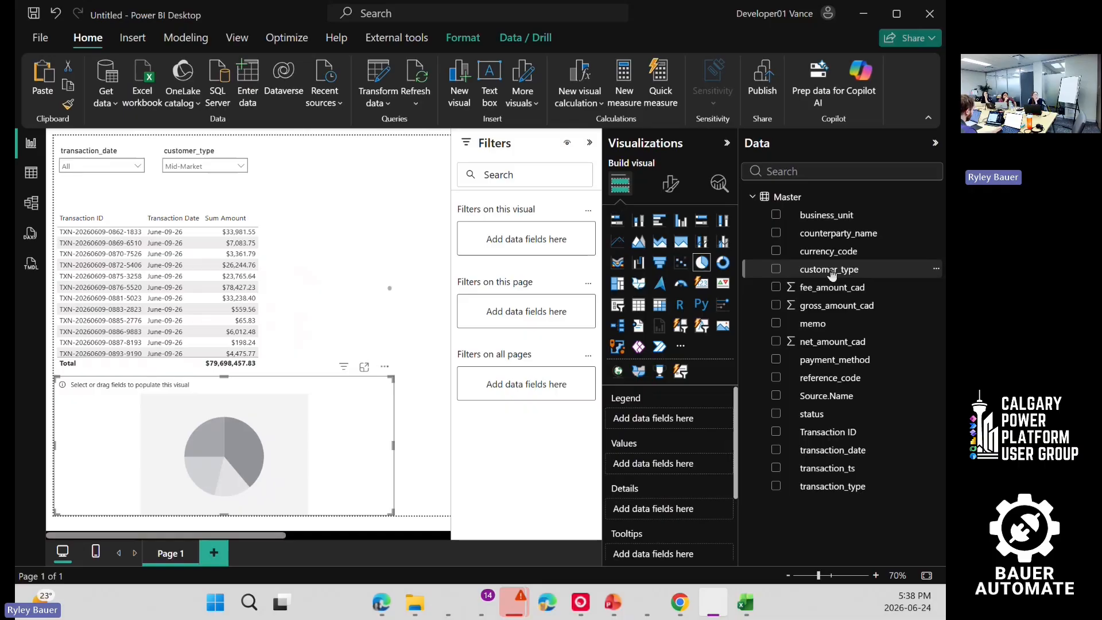
pyautogui.moveTo(830, 270); pyautogui.dragTo(666, 418)
pyautogui.scroll(-3, 660, 418)
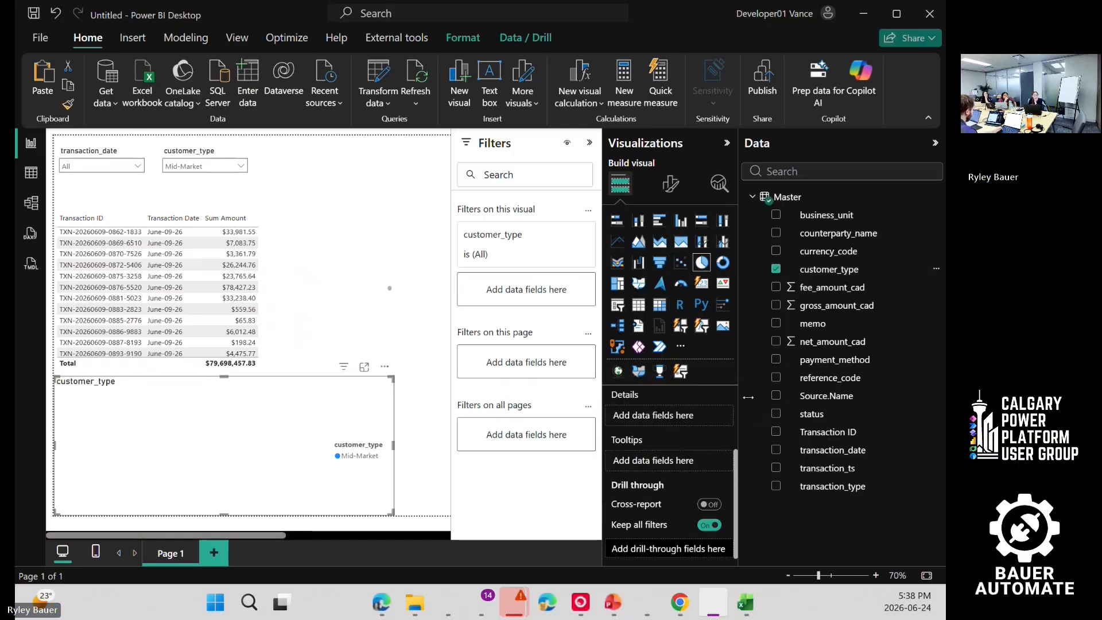
pyautogui.scroll(3, 658, 420)
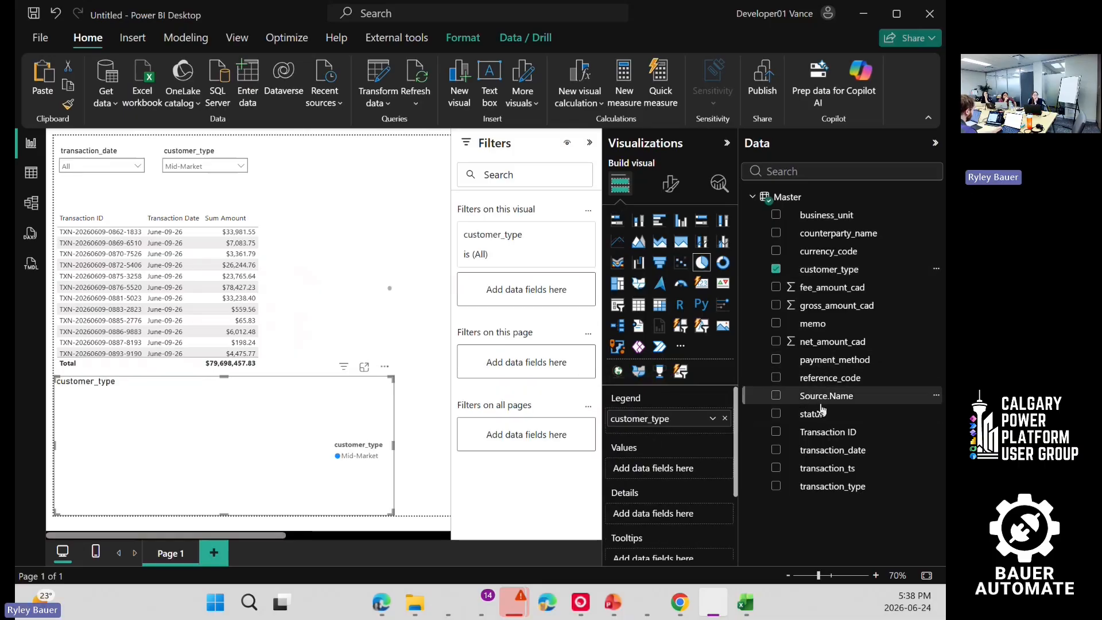
pyautogui.moveTo(832, 343); pyautogui.dragTo(683, 469)
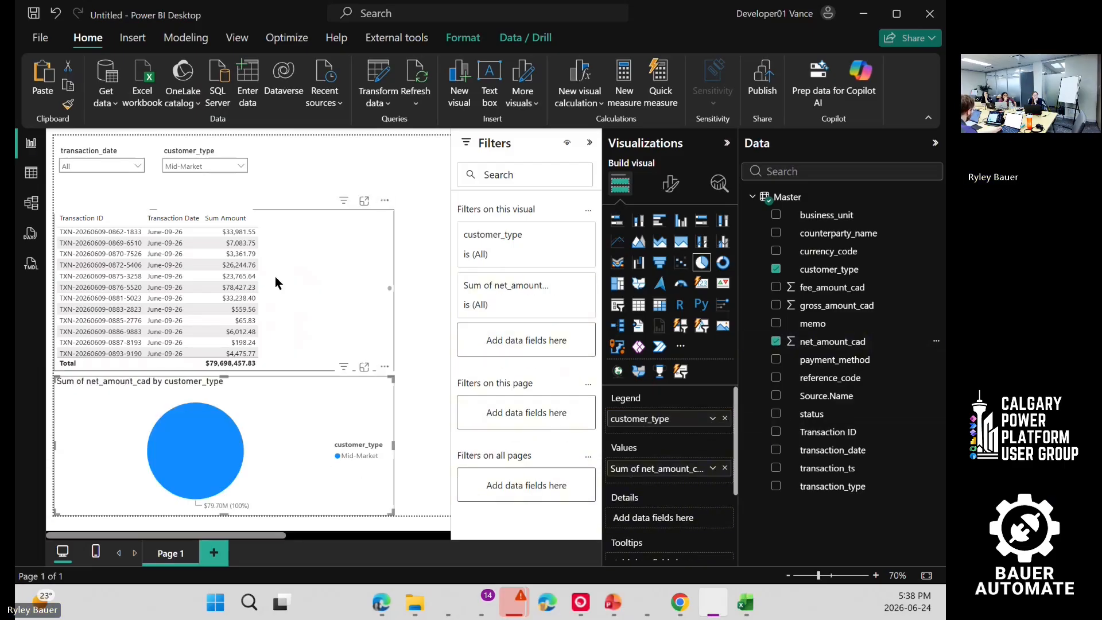
# Step: Clear the Mid-Market selection in the customer_type slicer
pyautogui.click(196, 166)
pyautogui.click(184, 211)
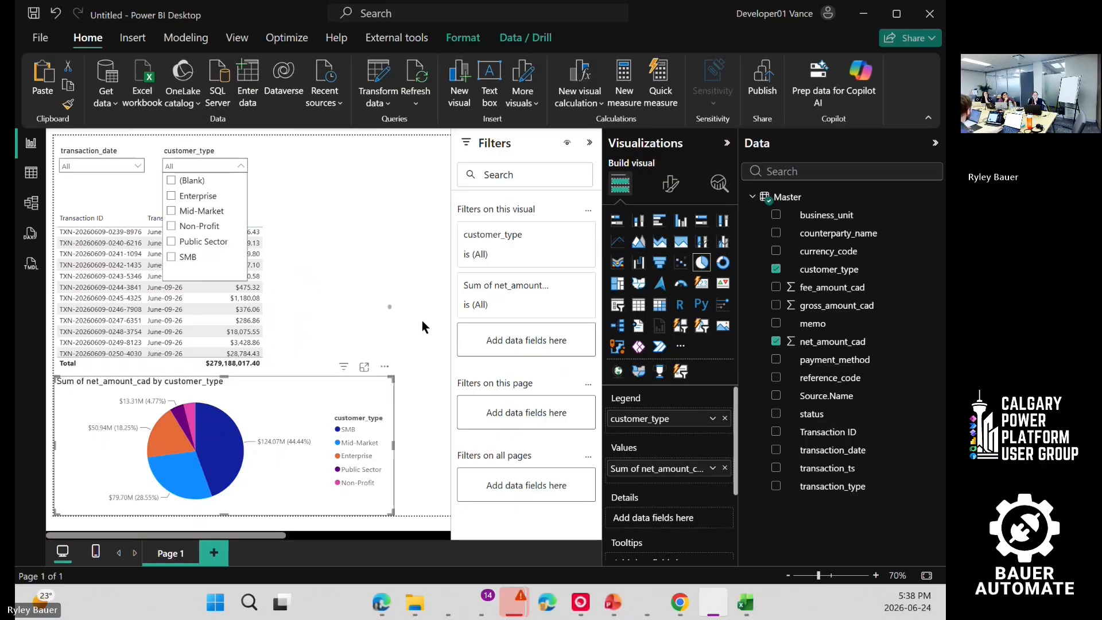
pyautogui.scroll(1, 302, 432)
pyautogui.scroll(1, 301, 432)
pyautogui.scroll(-2, 361, 378)
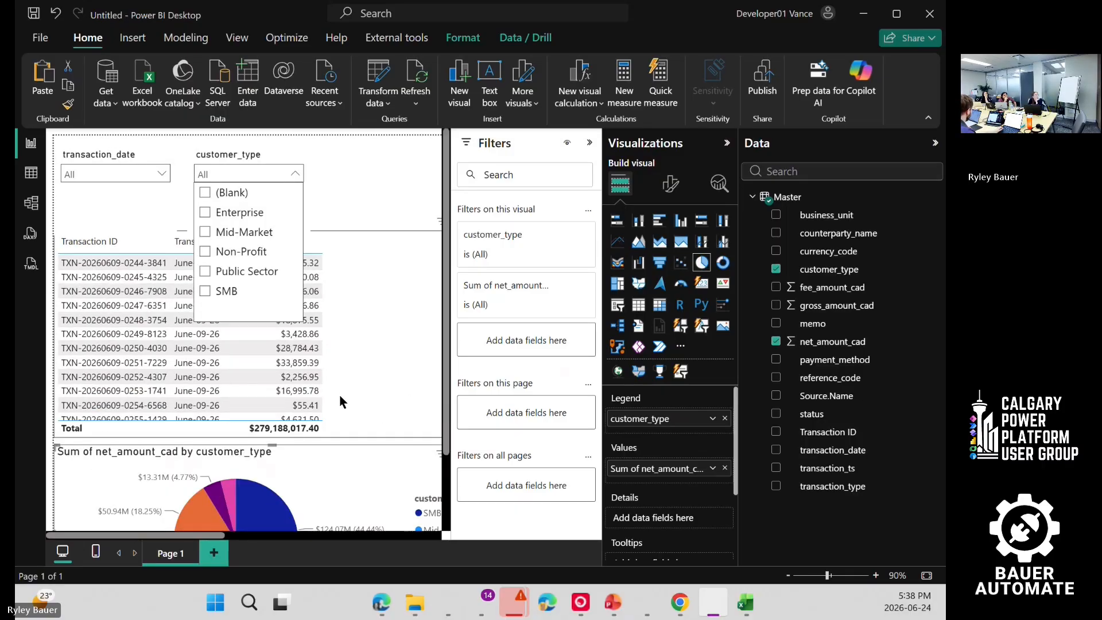
# Step: Cross-filter the table from the pie chart with the SMB, Mid-Market, Enterprise and Public Sector slices in turn, and clear the selection
pyautogui.hscroll(2, 390, 192)
pyautogui.scroll(-3, 323, 237)
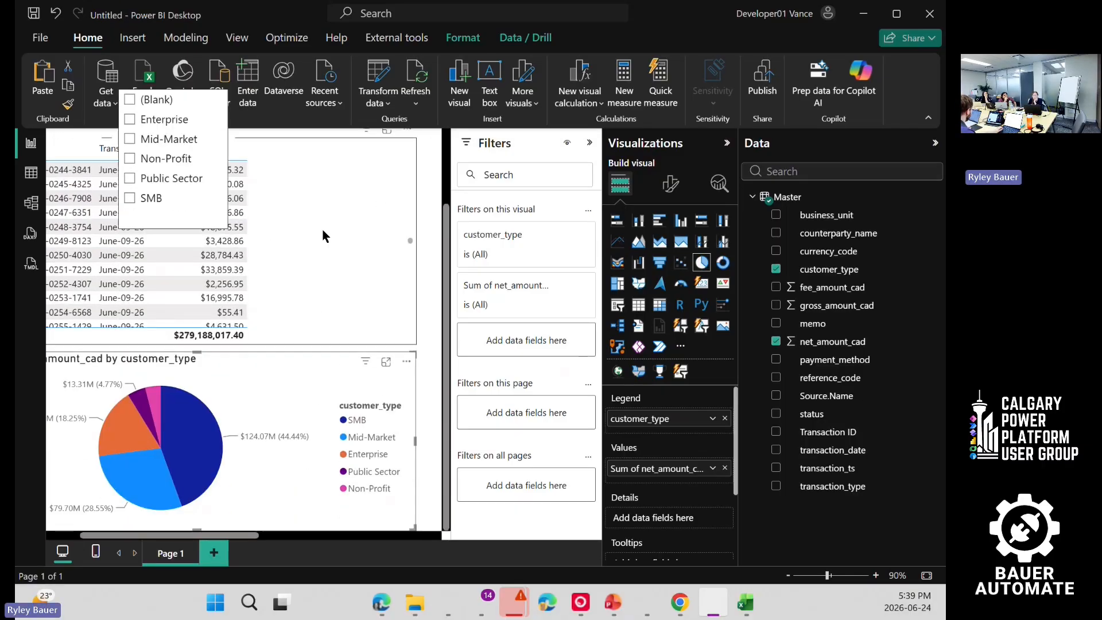
pyautogui.moveTo(197, 441)
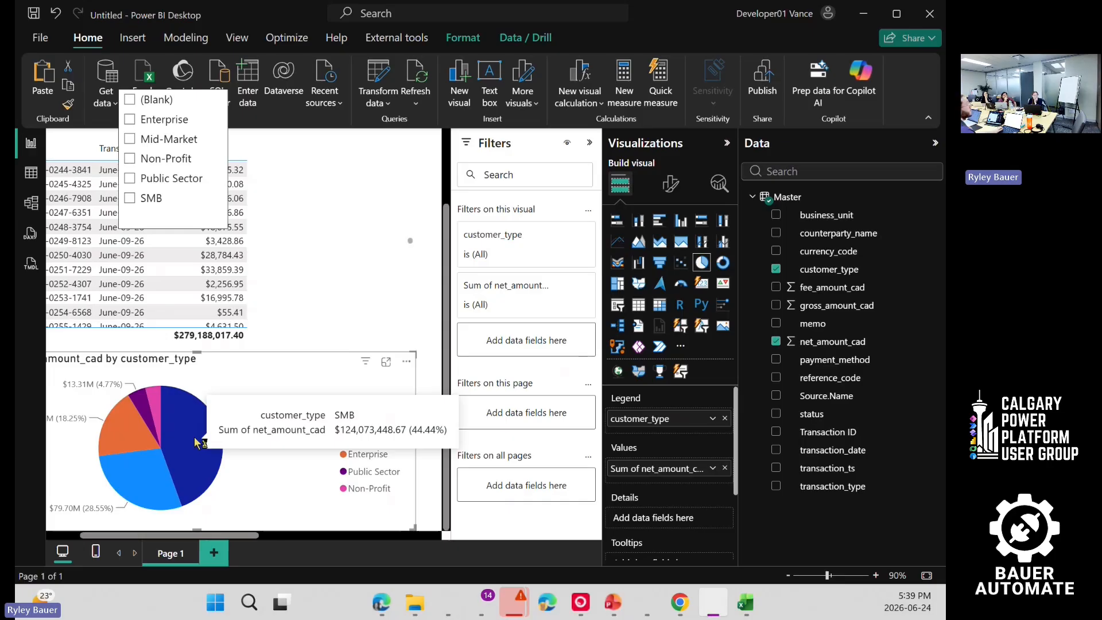
pyautogui.click(197, 441)
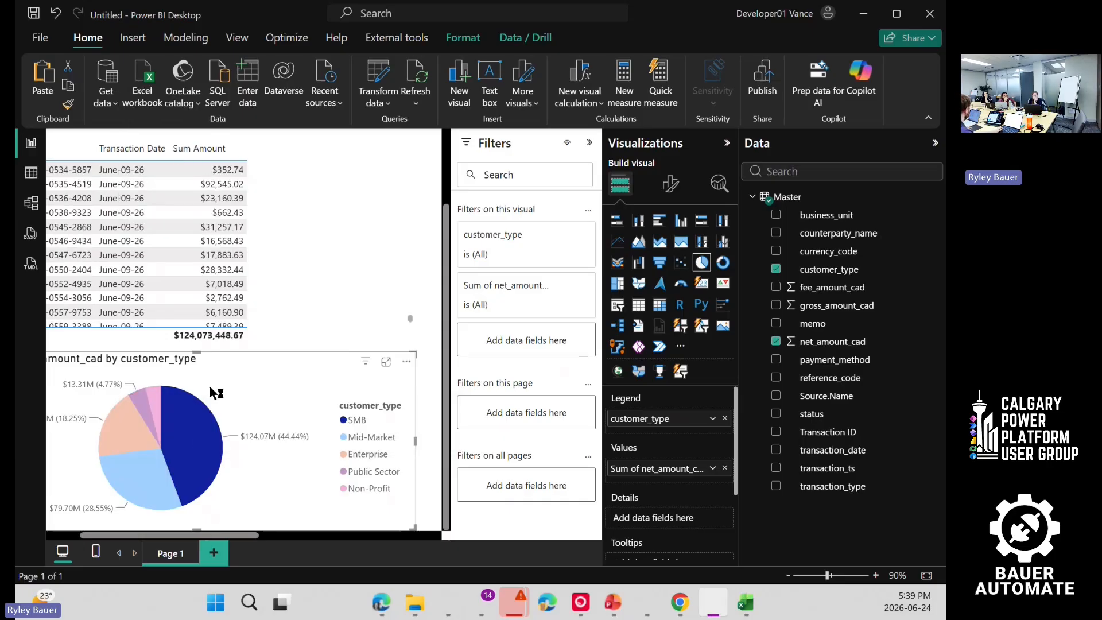
pyautogui.click(140, 480)
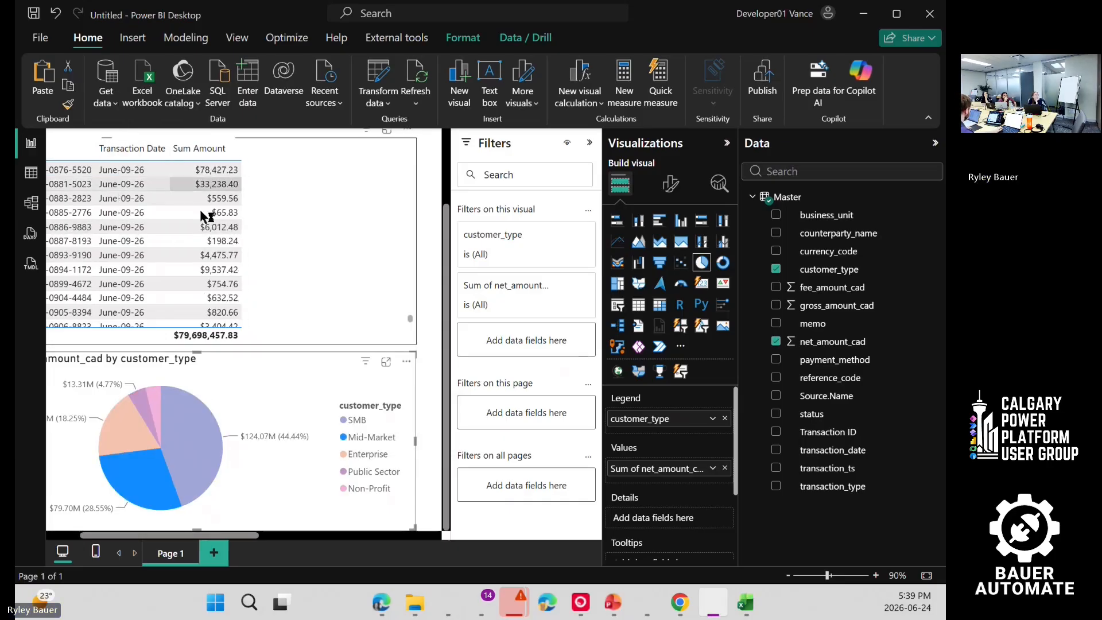
pyautogui.click(129, 425)
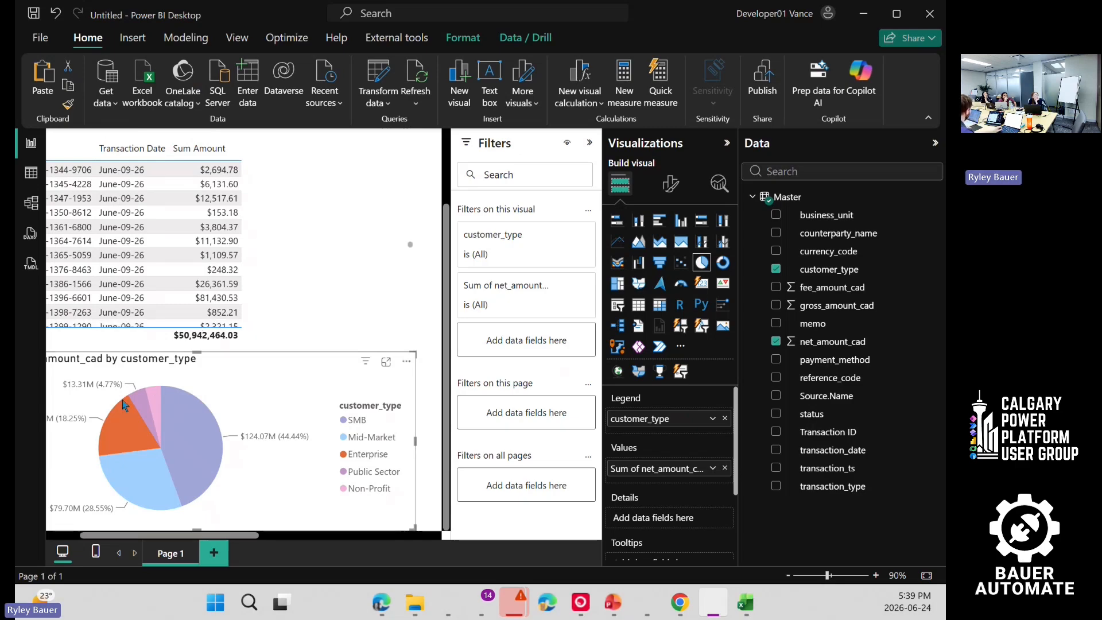
pyautogui.click(140, 403)
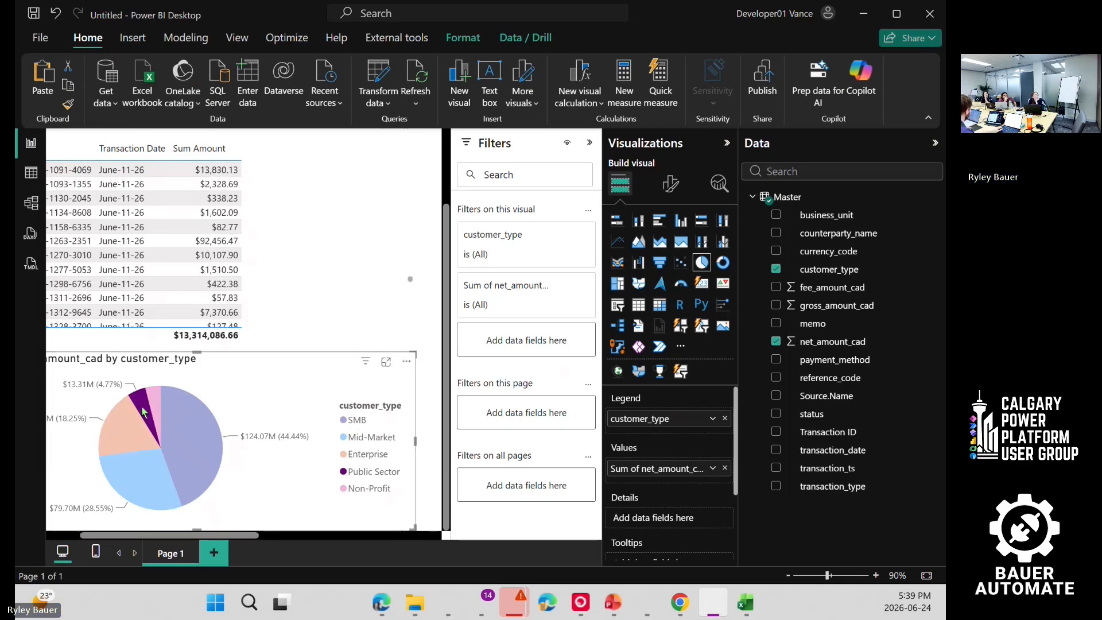
pyautogui.click(145, 410)
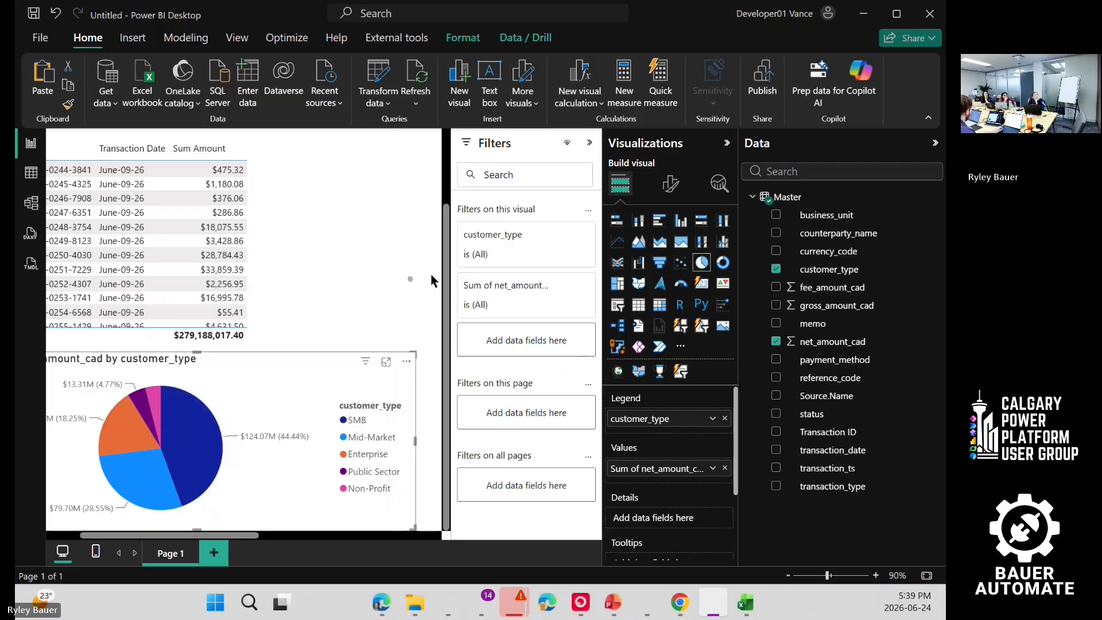
pyautogui.scroll(-2, 432, 275)
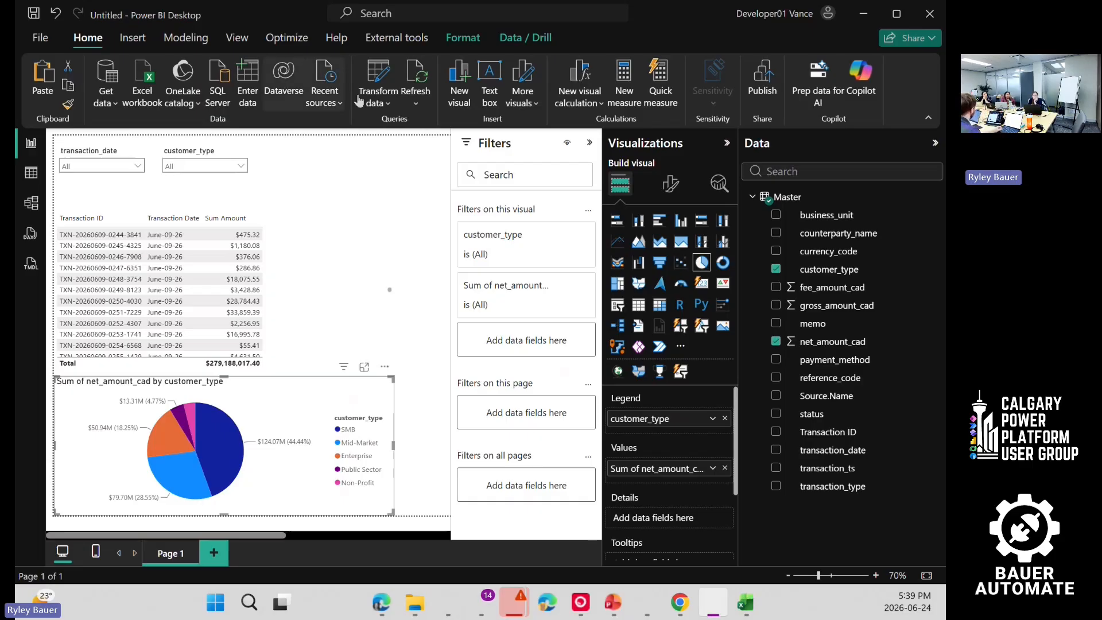
# Step: Open the Power Query Editor and rename the Extension column to Ext as a new step inserted after the Master query's Source step
pyautogui.click(383, 79)
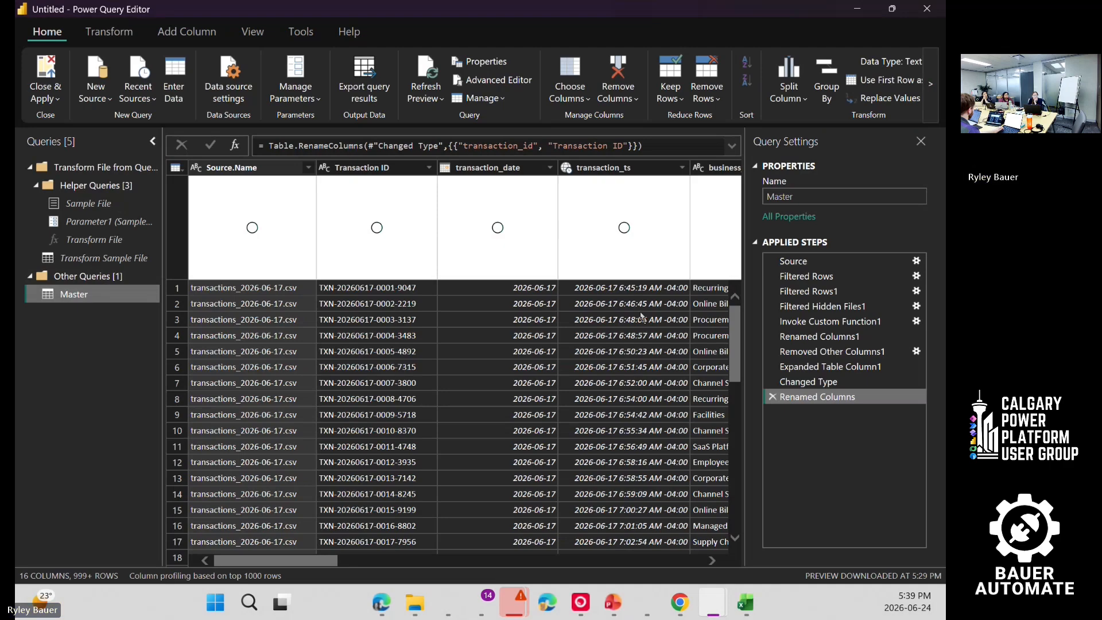
pyautogui.click(825, 264)
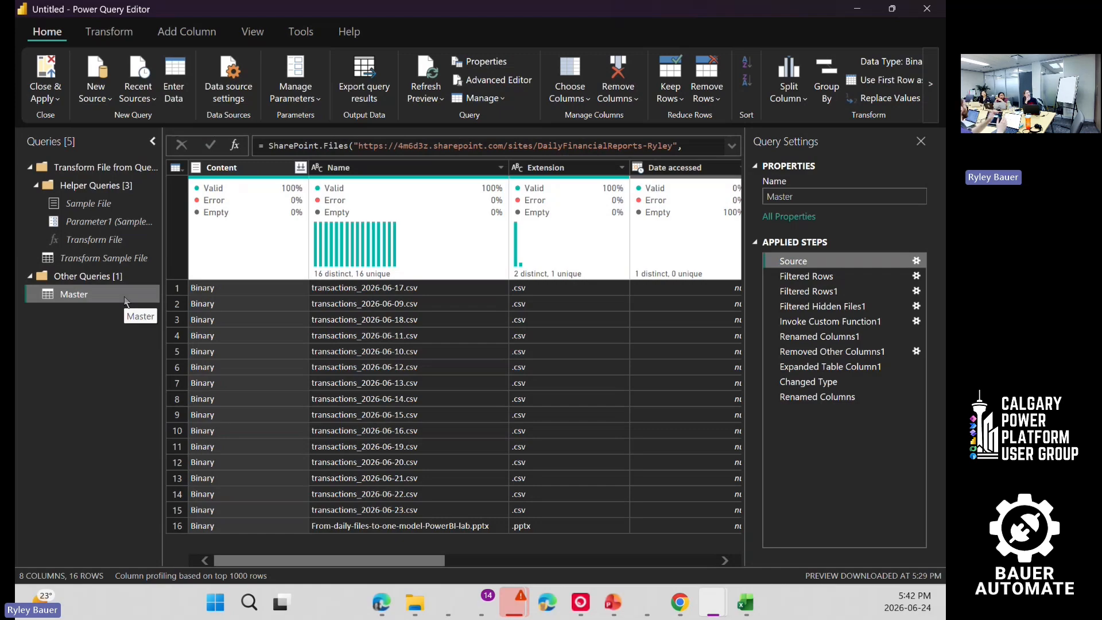
pyautogui.doubleClick(552, 167)
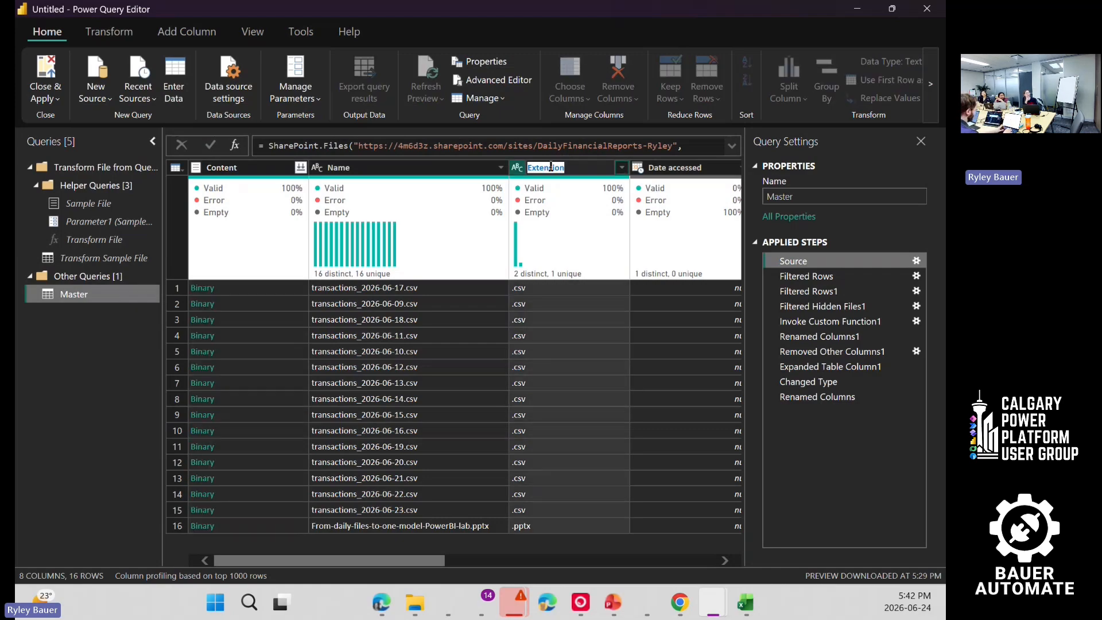
pyautogui.write('Ext')
pyautogui.press('Return')
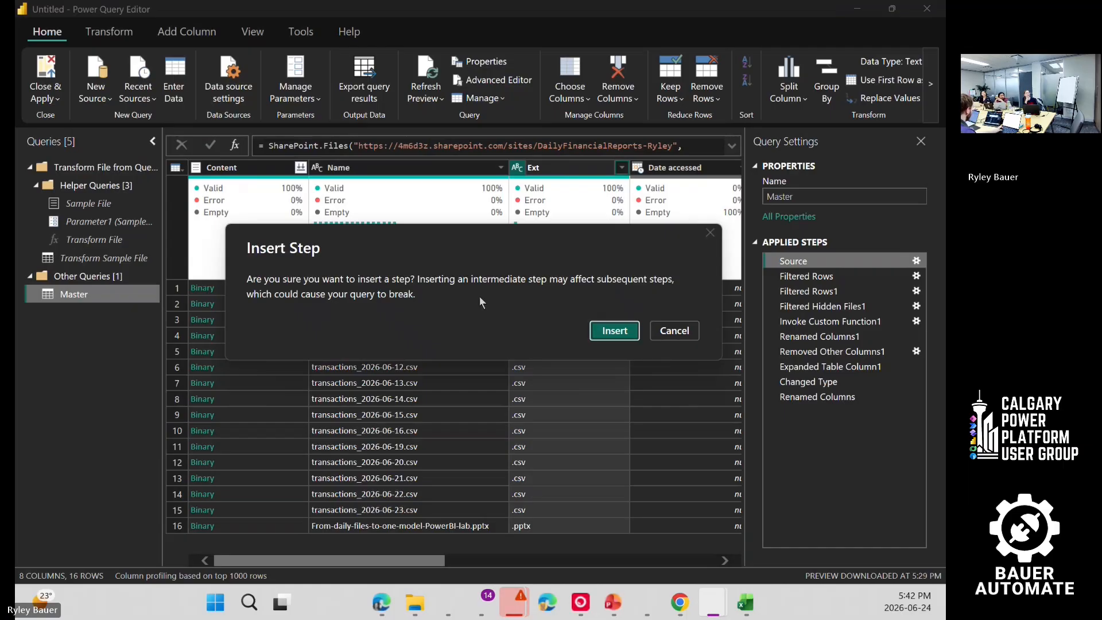
pyautogui.press('Return')
# Step: Compare the Master table's fields in the report with the Master query in the Power Query Editor
pyautogui.click(857, 9)
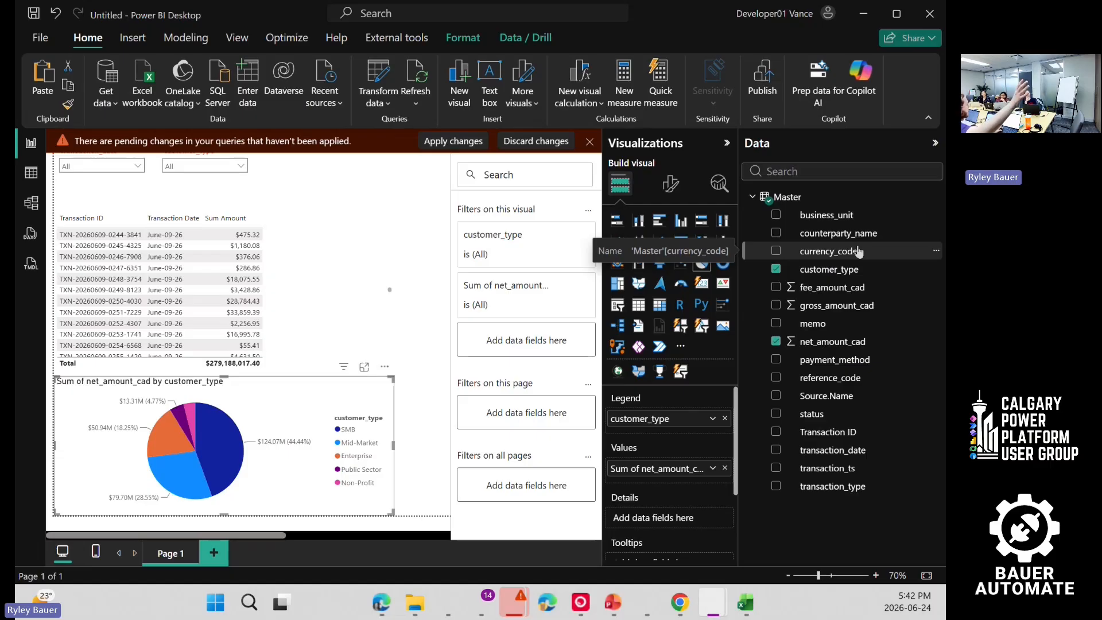
pyautogui.hotkey('alt', 'Tab')
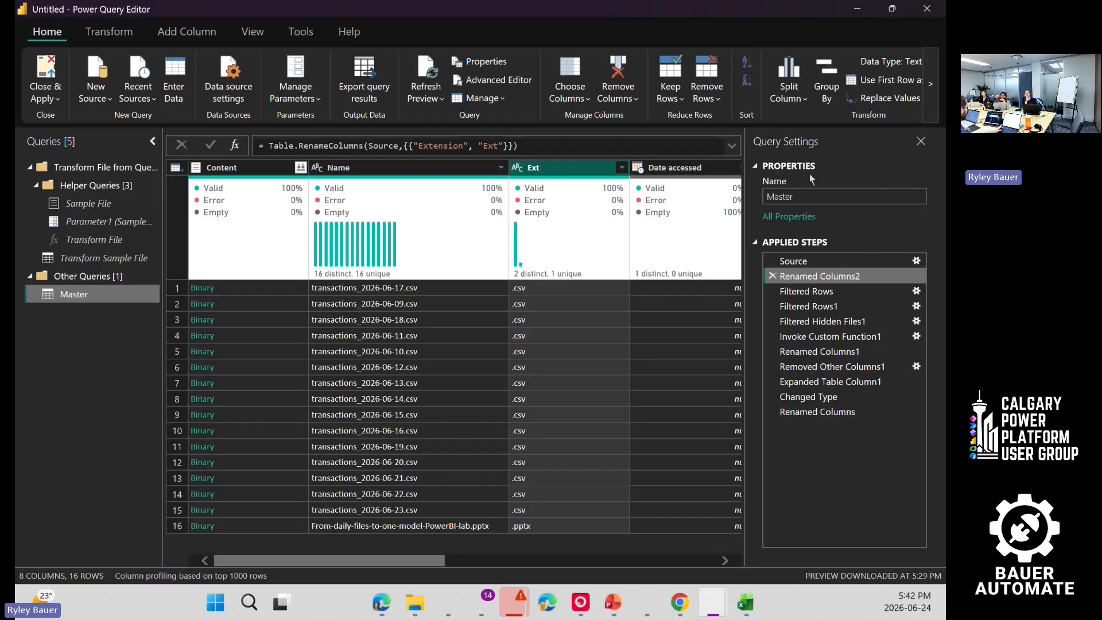
pyautogui.hotkey('alt', 'Tab')
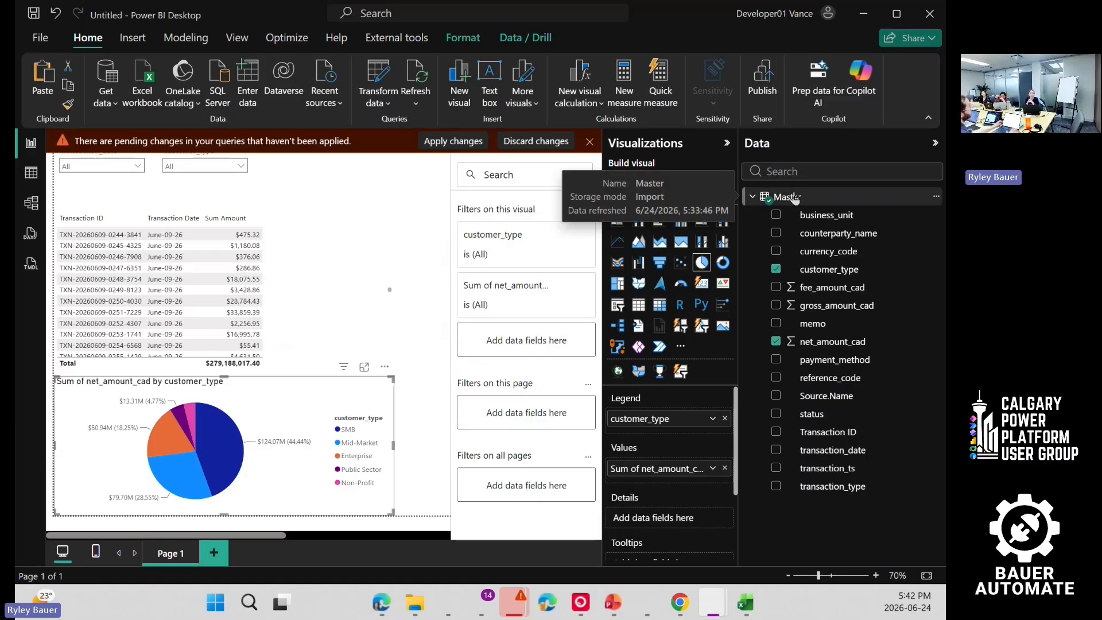
pyautogui.hotkey('alt', 'Tab')
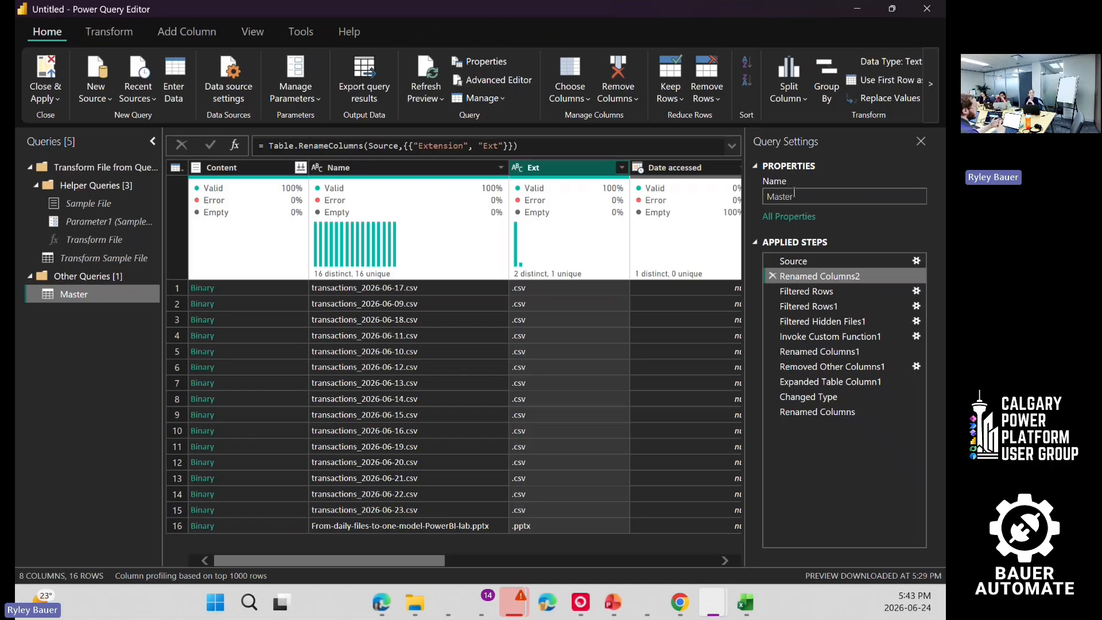
# Step: Rename the pie chart's legend field to Type for this visual in the report, and return to the Power Query Editor
pyautogui.hotkey('alt', 'Tab')
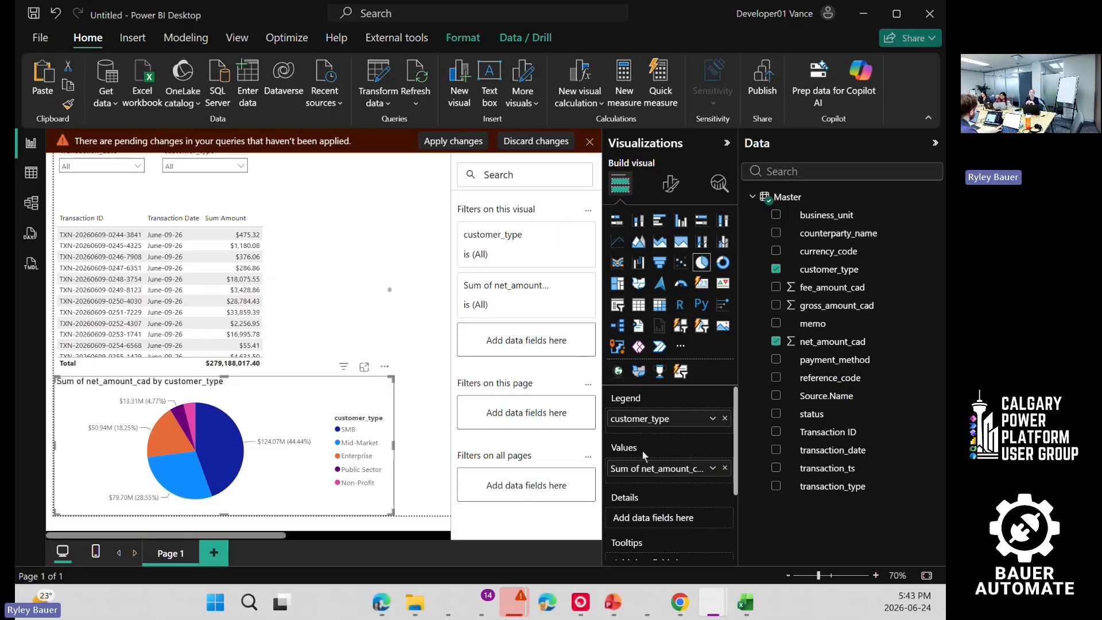
pyautogui.doubleClick(647, 418)
pyautogui.hotkey('ctrl', 'a')
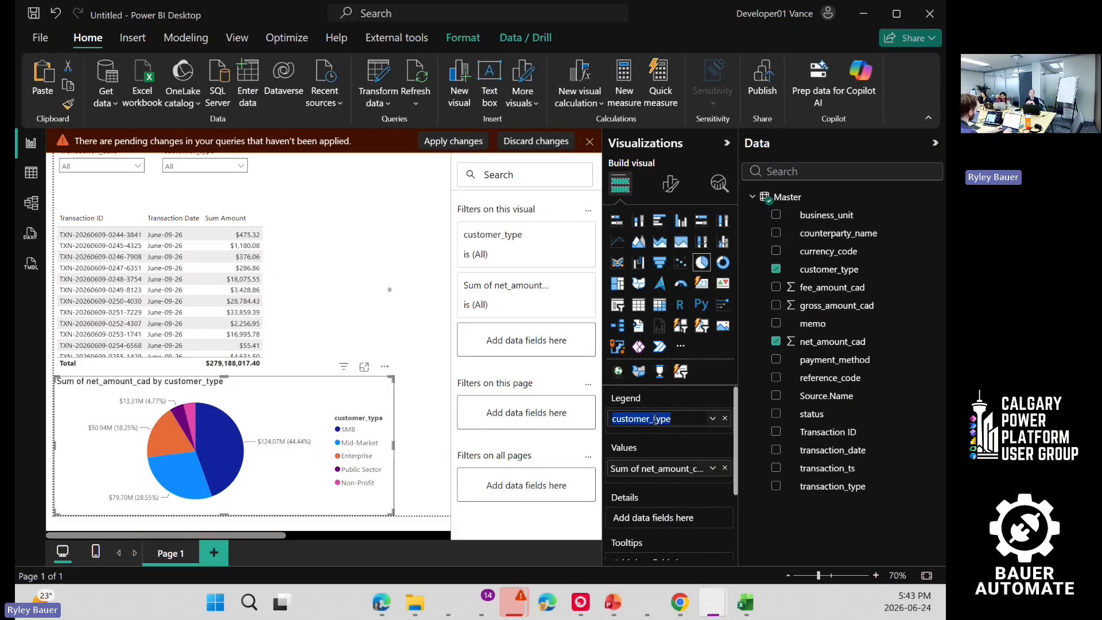
pyautogui.press('BackSpace')
pyautogui.write('Type')
pyautogui.press('Return')
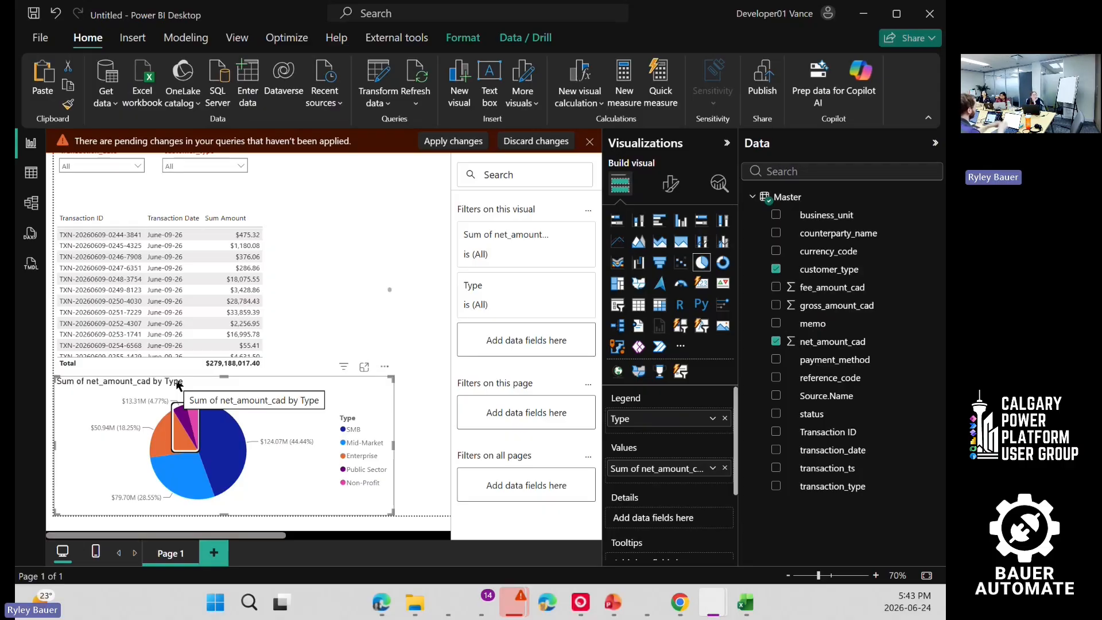
pyautogui.hotkey('alt', 'Tab')
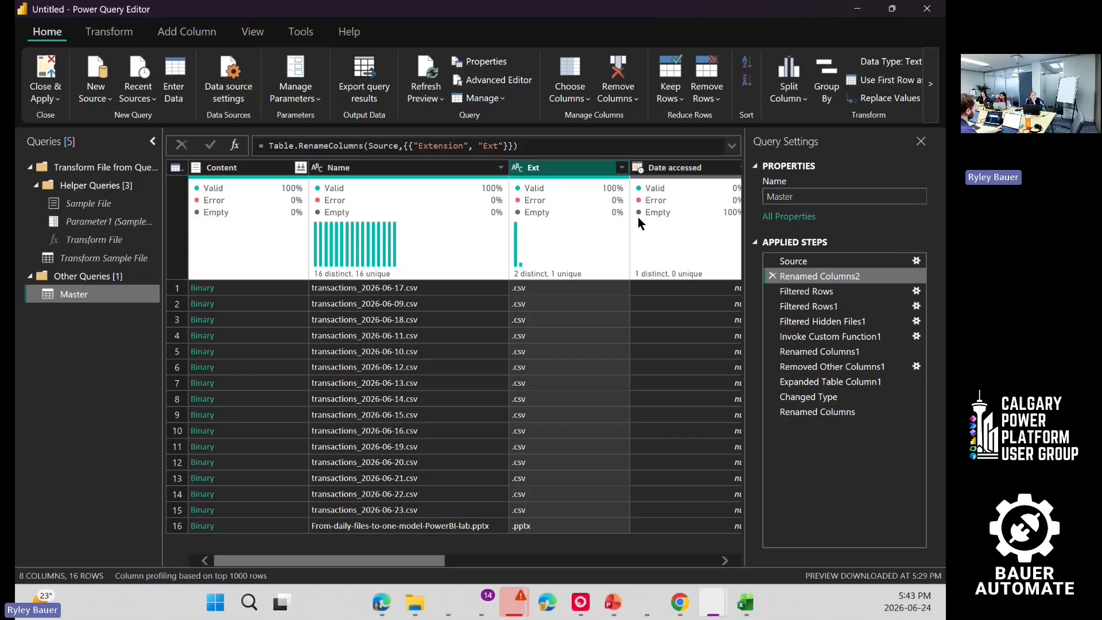
pyautogui.moveTo(613, 202)
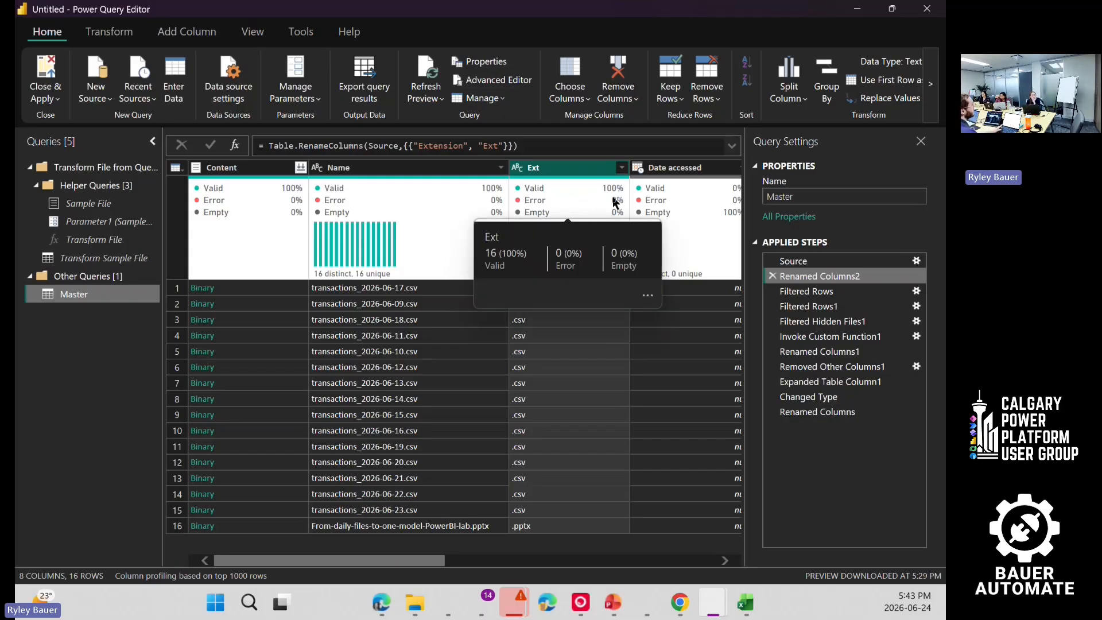
# Step: Delete the Renamed Columns2 step that renames Extension to Ext from the Master query, and switch back to the Power BI report
pyautogui.click(773, 276)
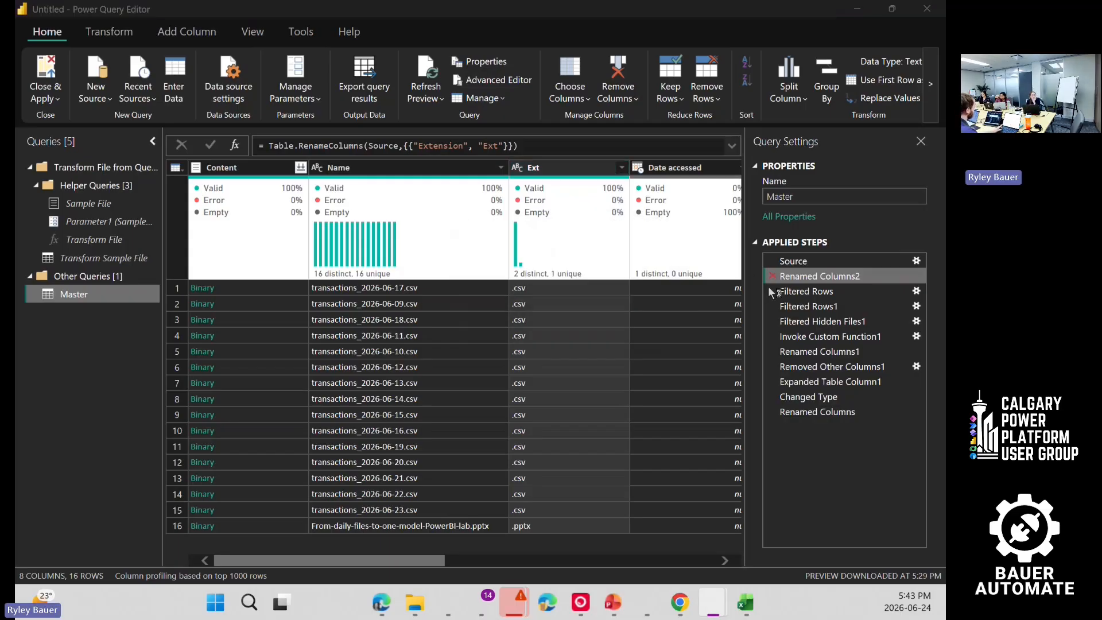
pyautogui.click(639, 331)
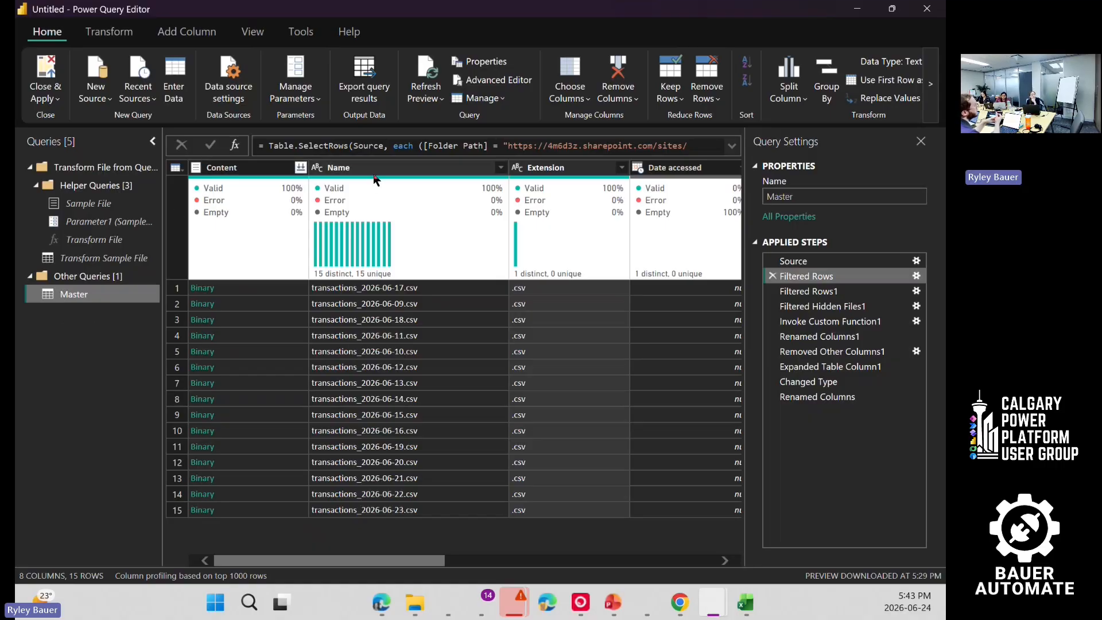
pyautogui.hotkey('alt', 'Tab')
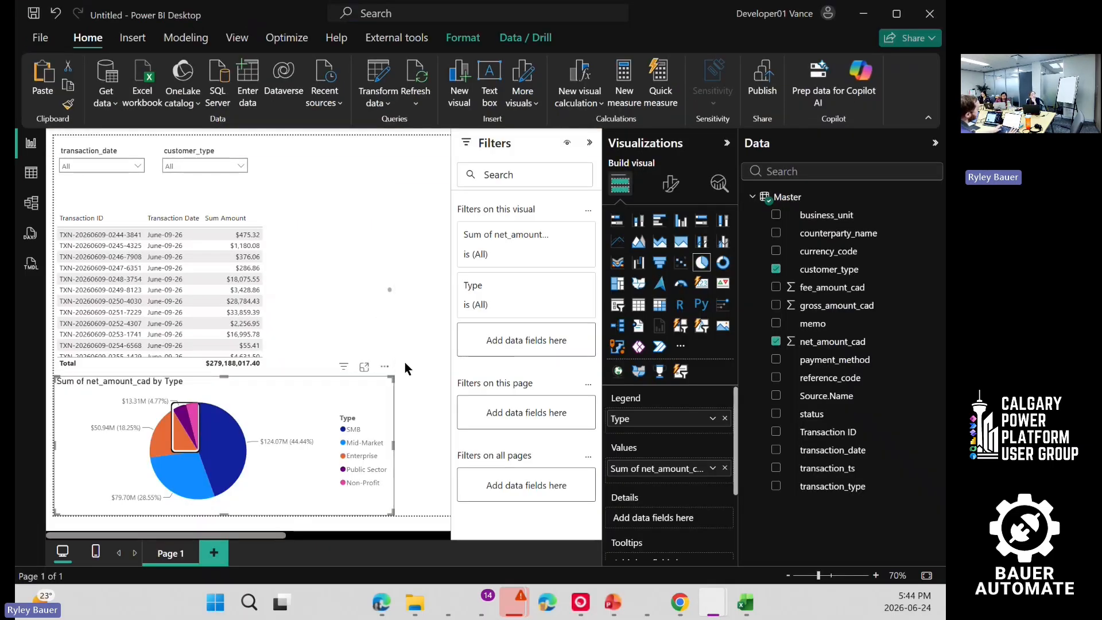
pyautogui.hotkey('alt', 'Tab')
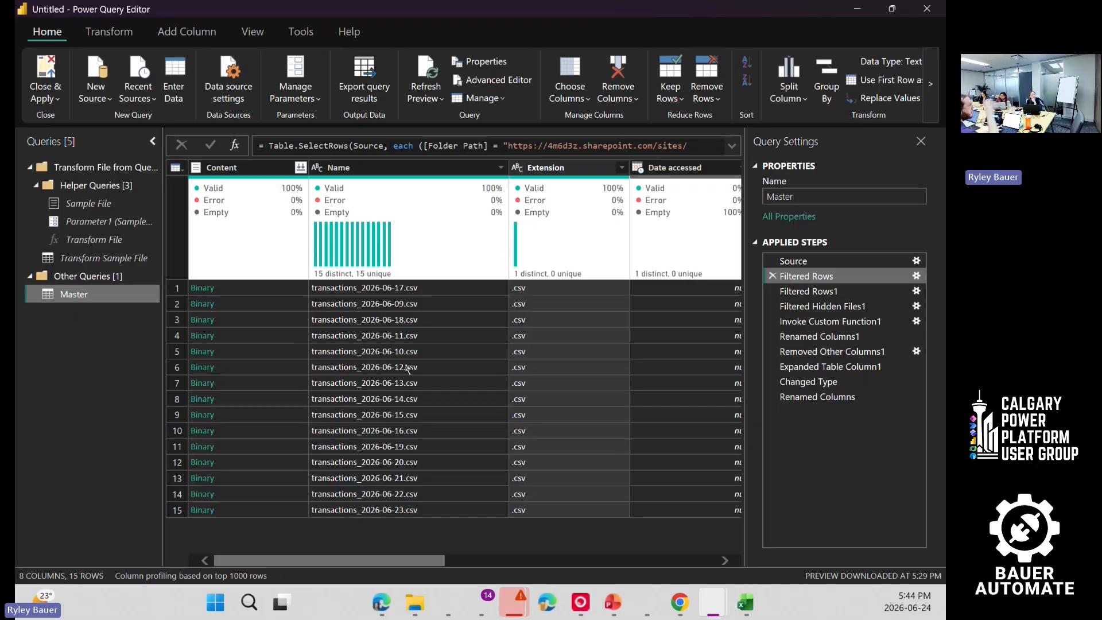
pyautogui.hotkey('alt', 'Tab')
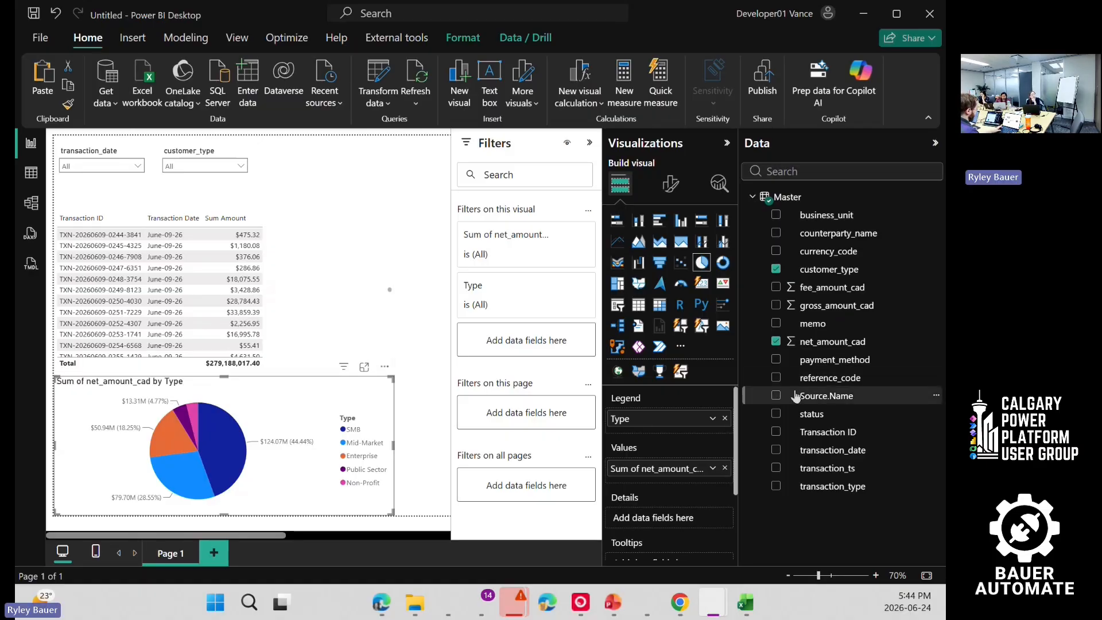
pyautogui.hotkey('alt', 'Tab')
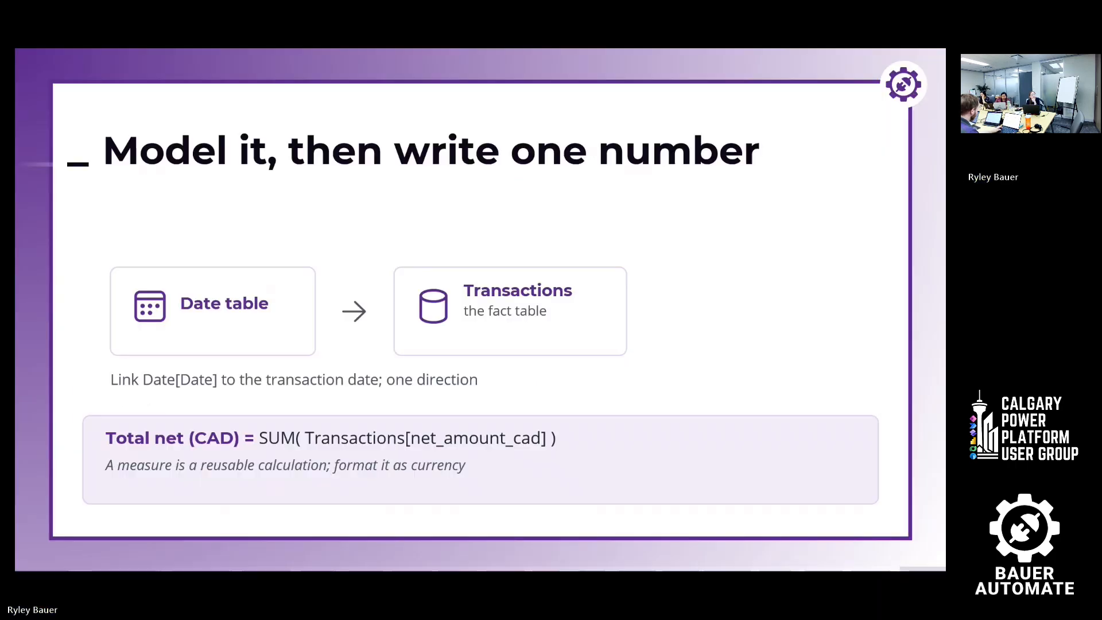
pyautogui.click(835, 368)
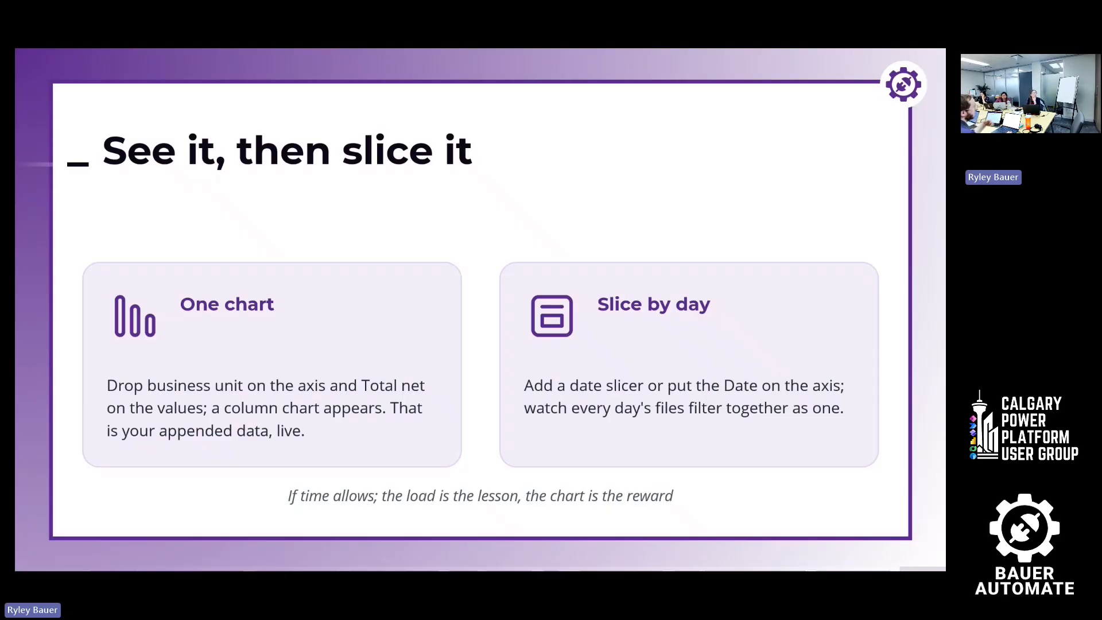
pyautogui.press('Right')
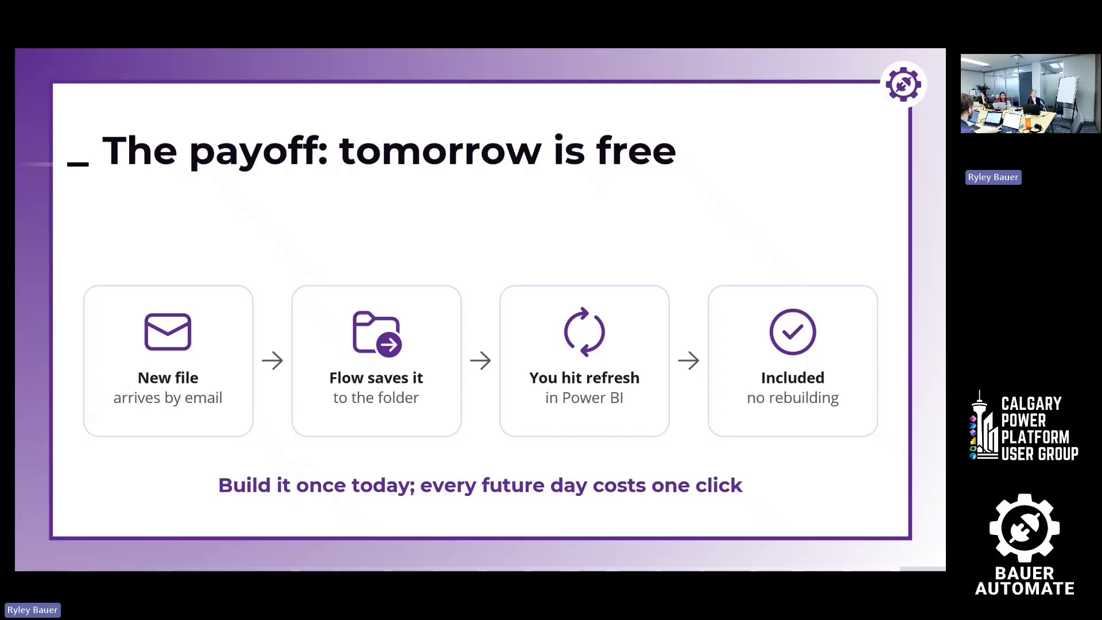